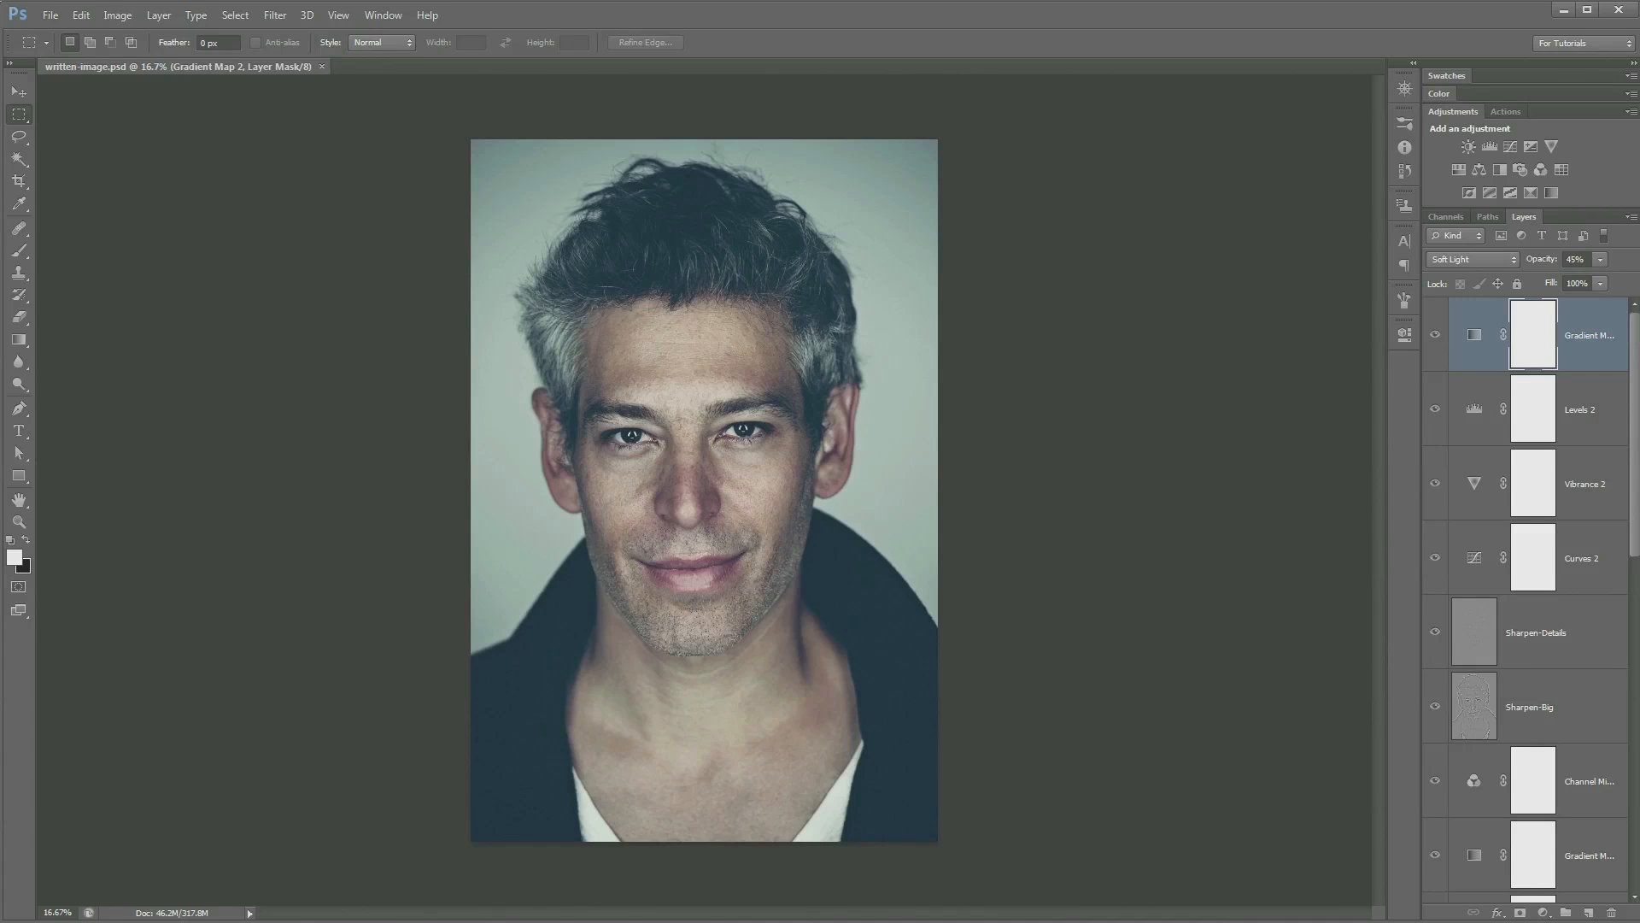
Step: Open original-shot.NEF from Bridge in Camera Raw and inspect the skin around the eye up close
{"action": "key", "text": "alt+Tab"}
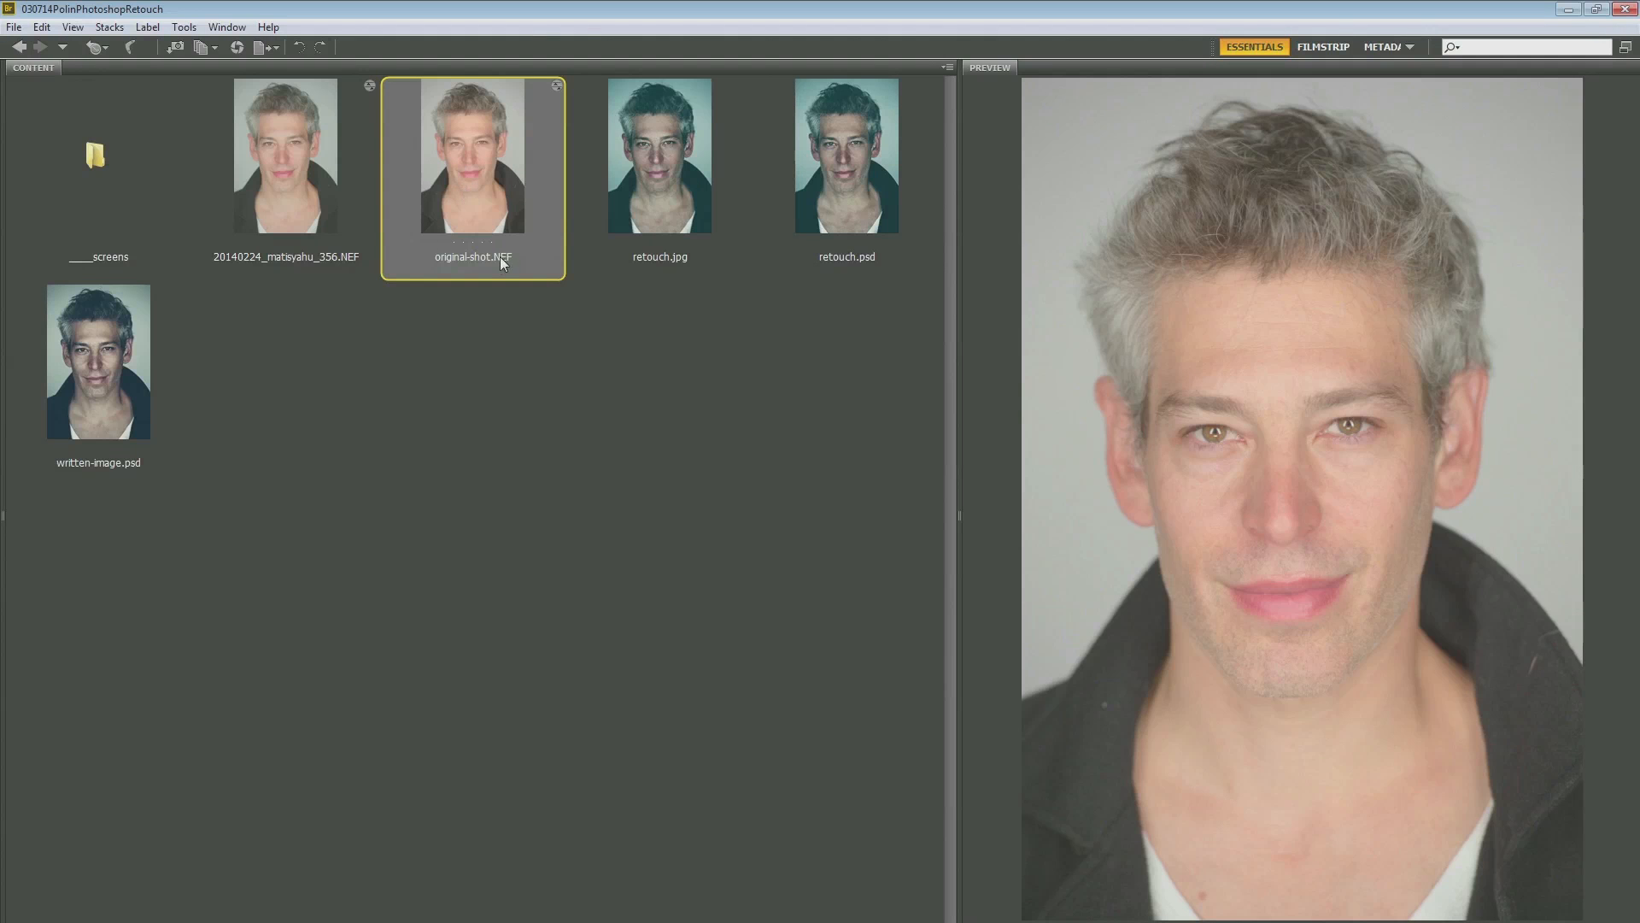
{"action": "key", "text": "alt+Tab"}
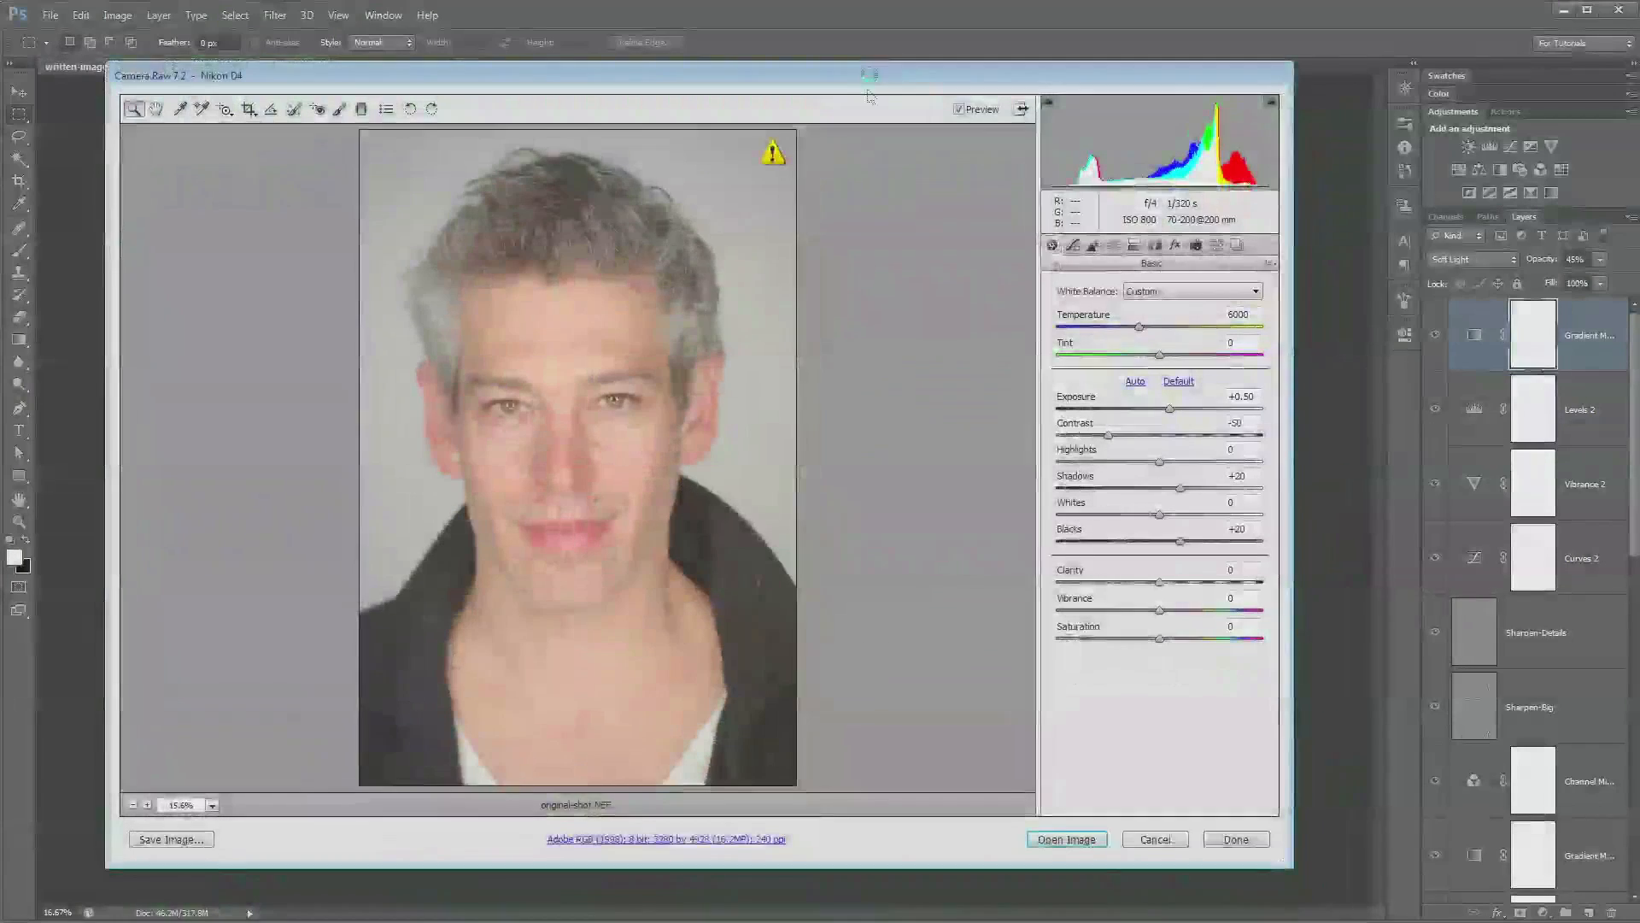
{"action": "left_click", "coordinate": [575, 406]}
{"action": "left_click", "coordinate": [622, 413]}
{"action": "left_click", "coordinate": [621, 453]}
{"action": "left_click", "coordinate": [620, 495]}
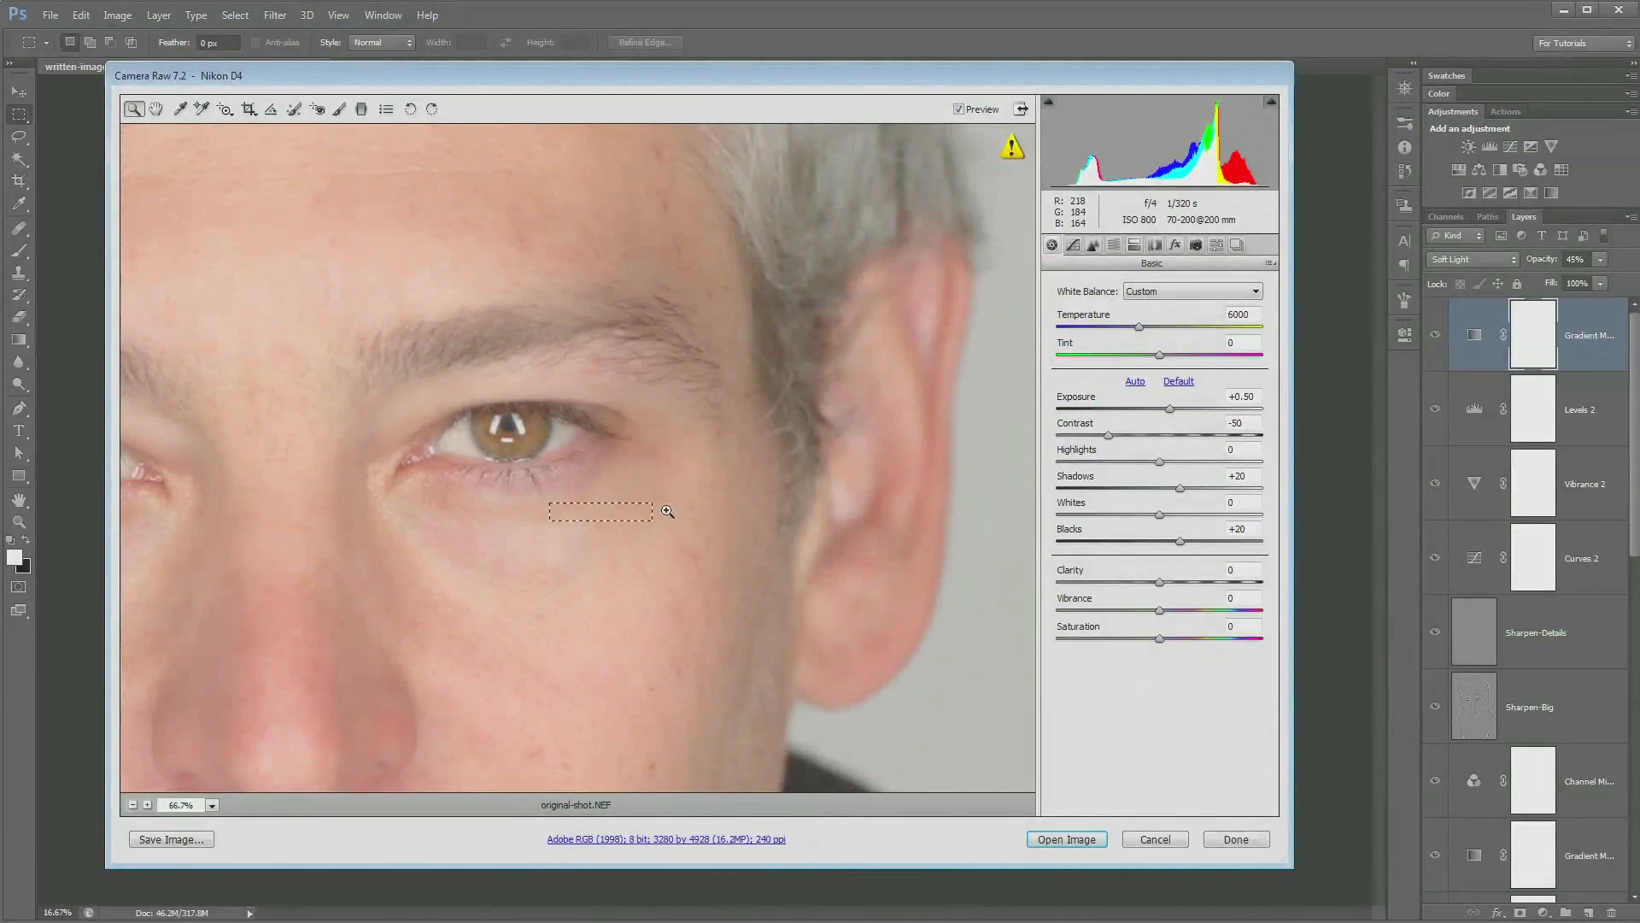
{"action": "left_click_drag", "start_coordinate": [620, 494], "coordinate": [692, 523]}
{"action": "double_click", "coordinate": [156, 108]}
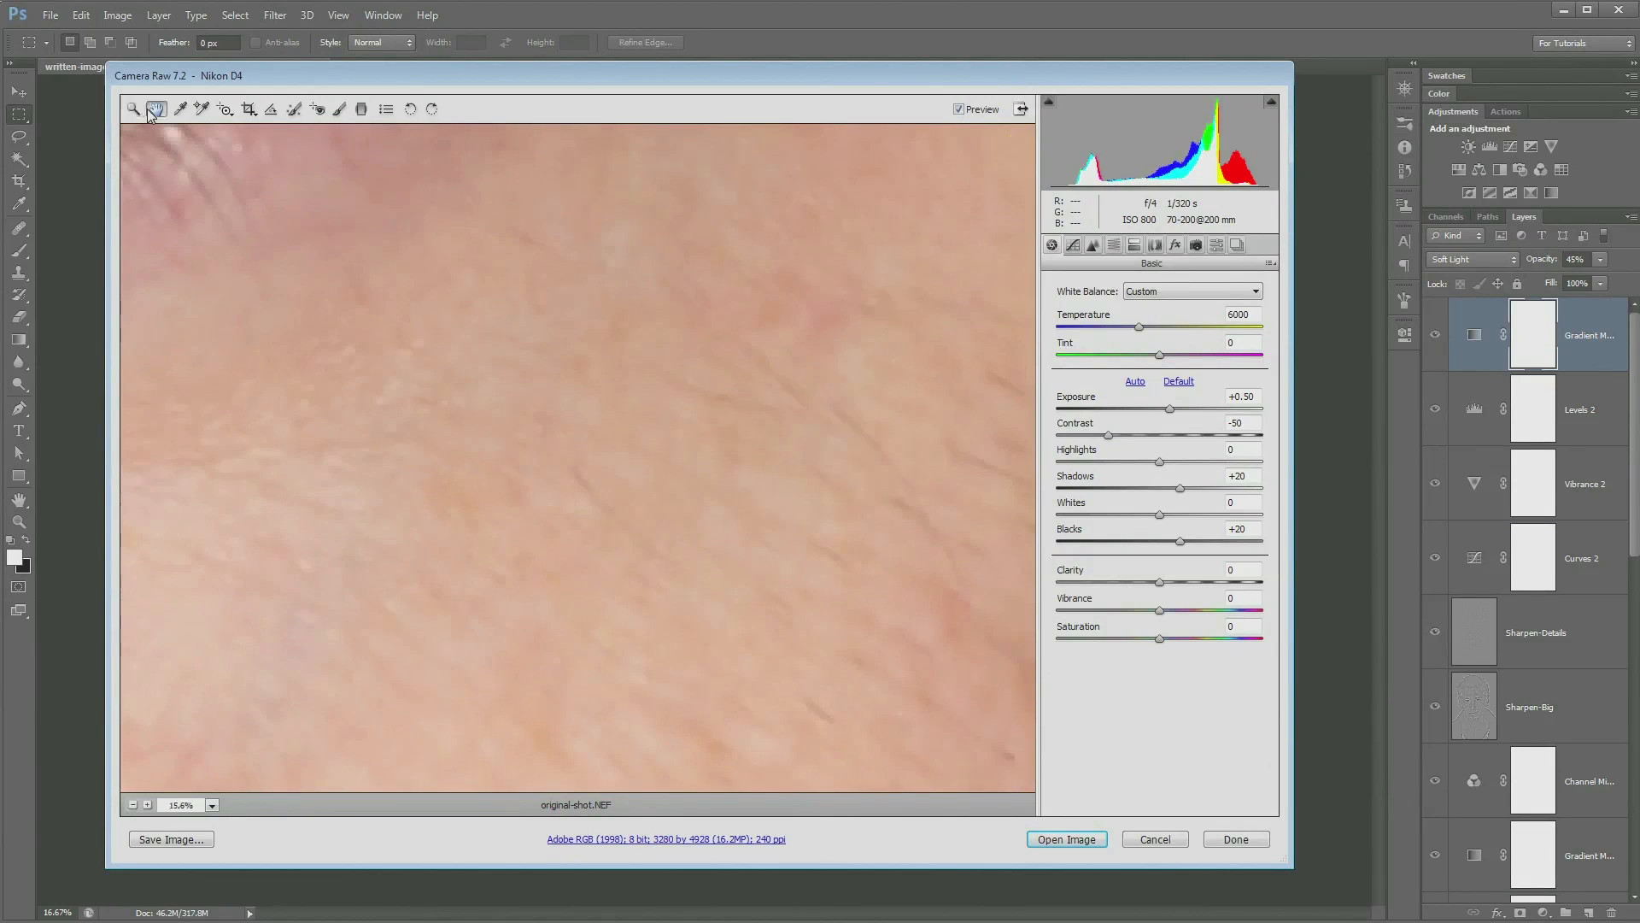
Step: Reset all raw adjustments to the Camera Raw defaults with As Shot white balance, and enlarge the Camera Raw window
{"action": "left_click", "coordinate": [1271, 264]}
{"action": "left_click", "coordinate": [1315, 341]}
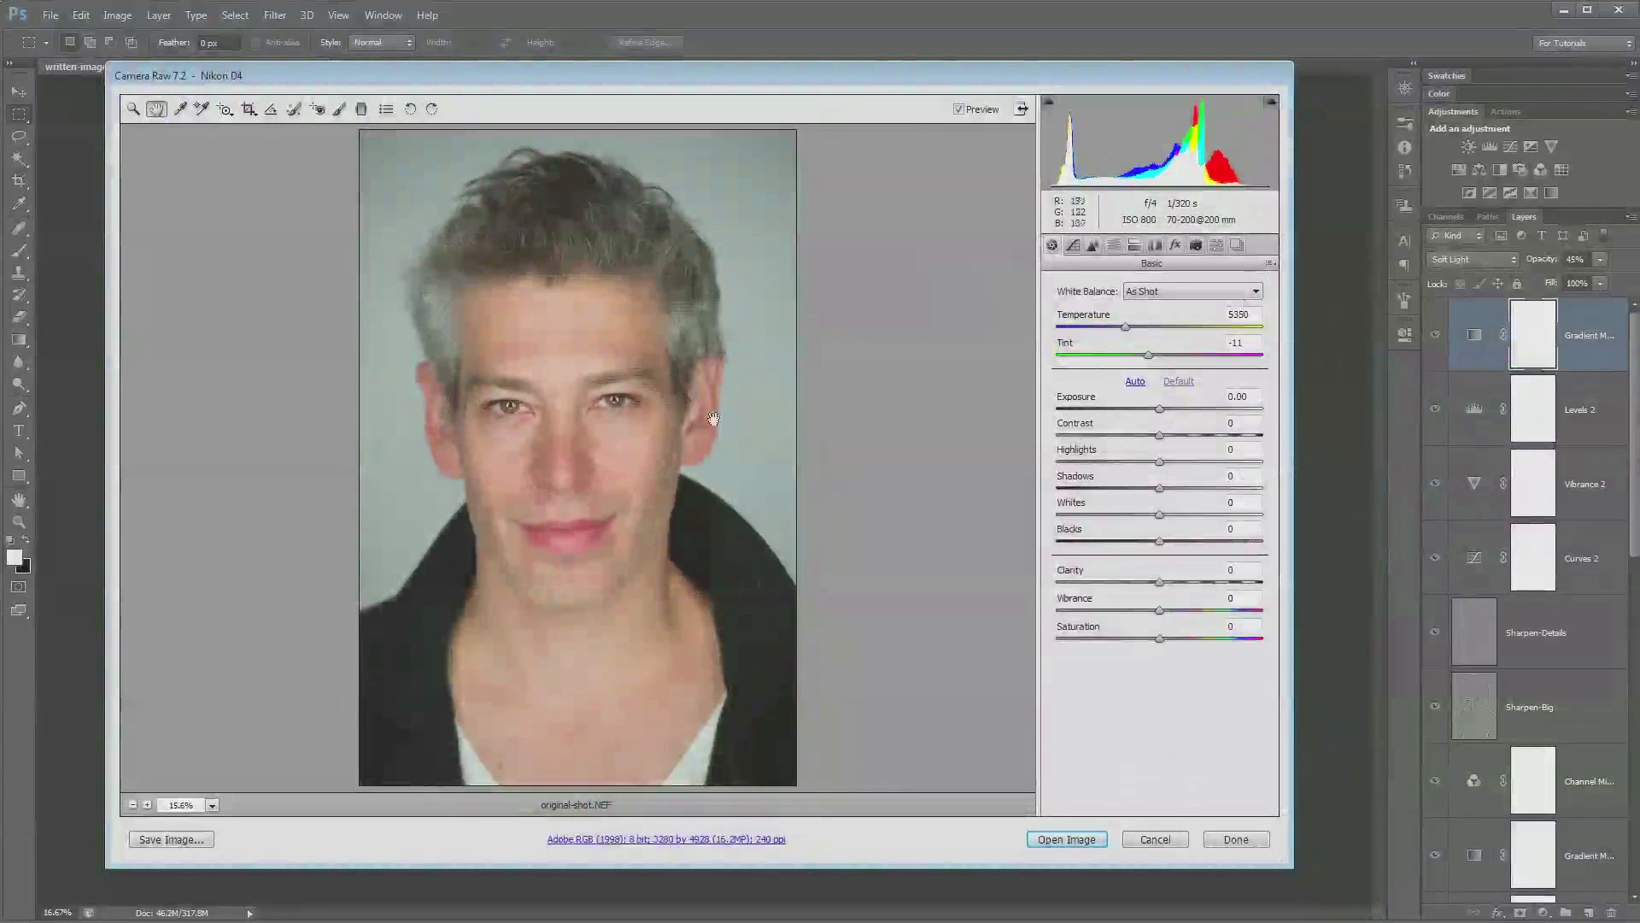
{"action": "left_click_drag", "start_coordinate": [697, 77], "coordinate": [721, 44]}
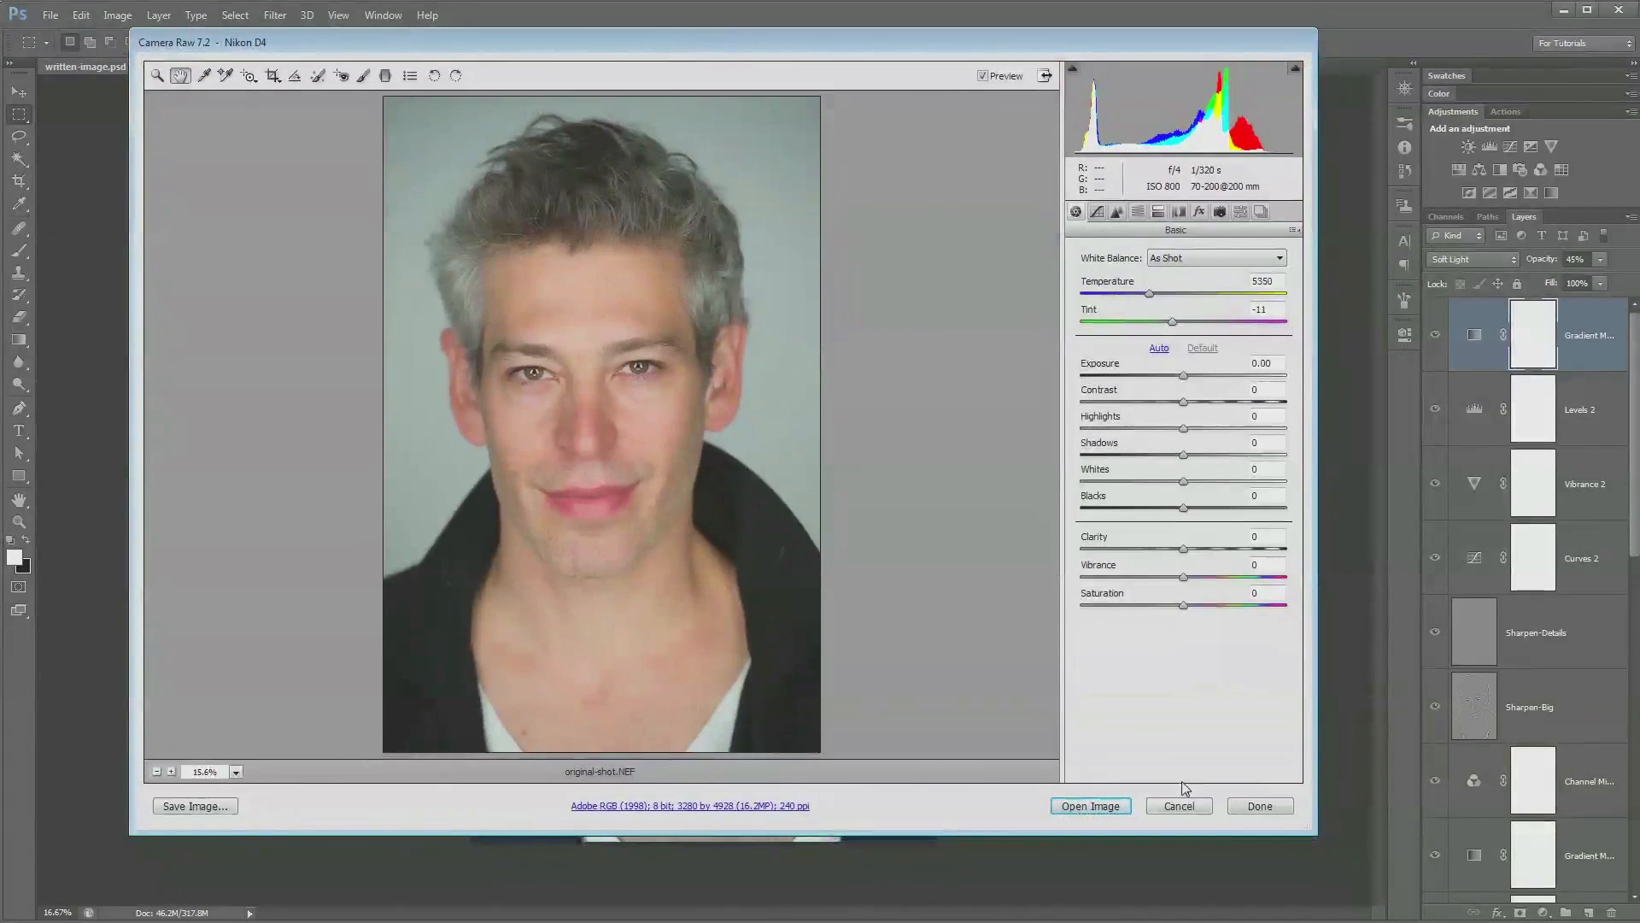
{"action": "left_click_drag", "start_coordinate": [1318, 835], "coordinate": [1432, 897]}
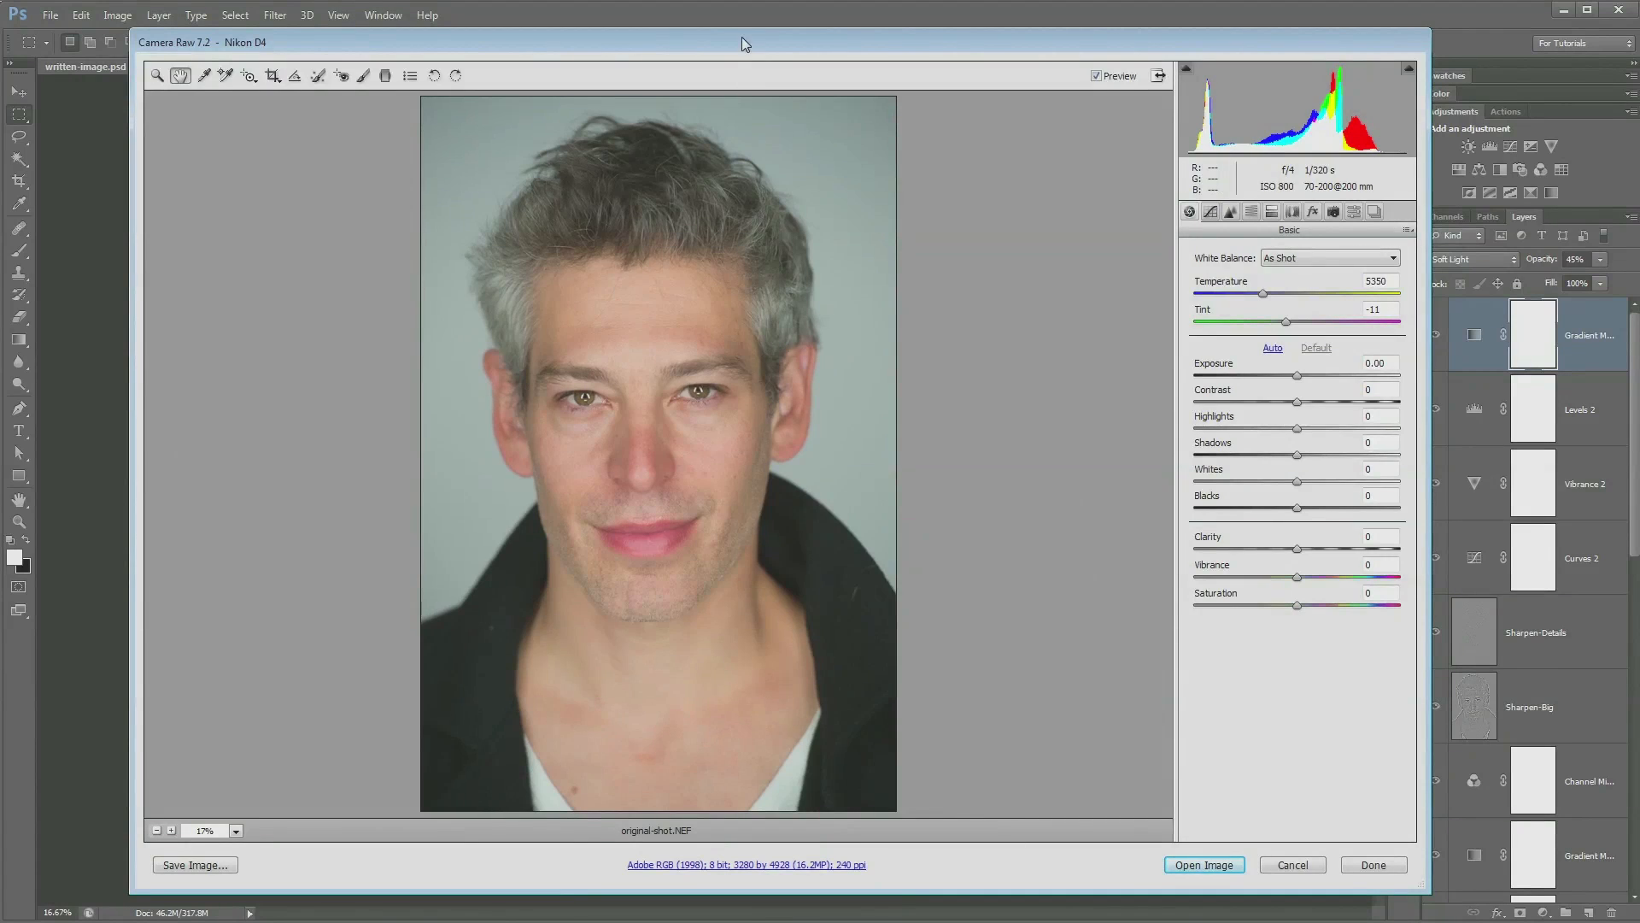
{"action": "left_click_drag", "start_coordinate": [744, 43], "coordinate": [717, 32]}
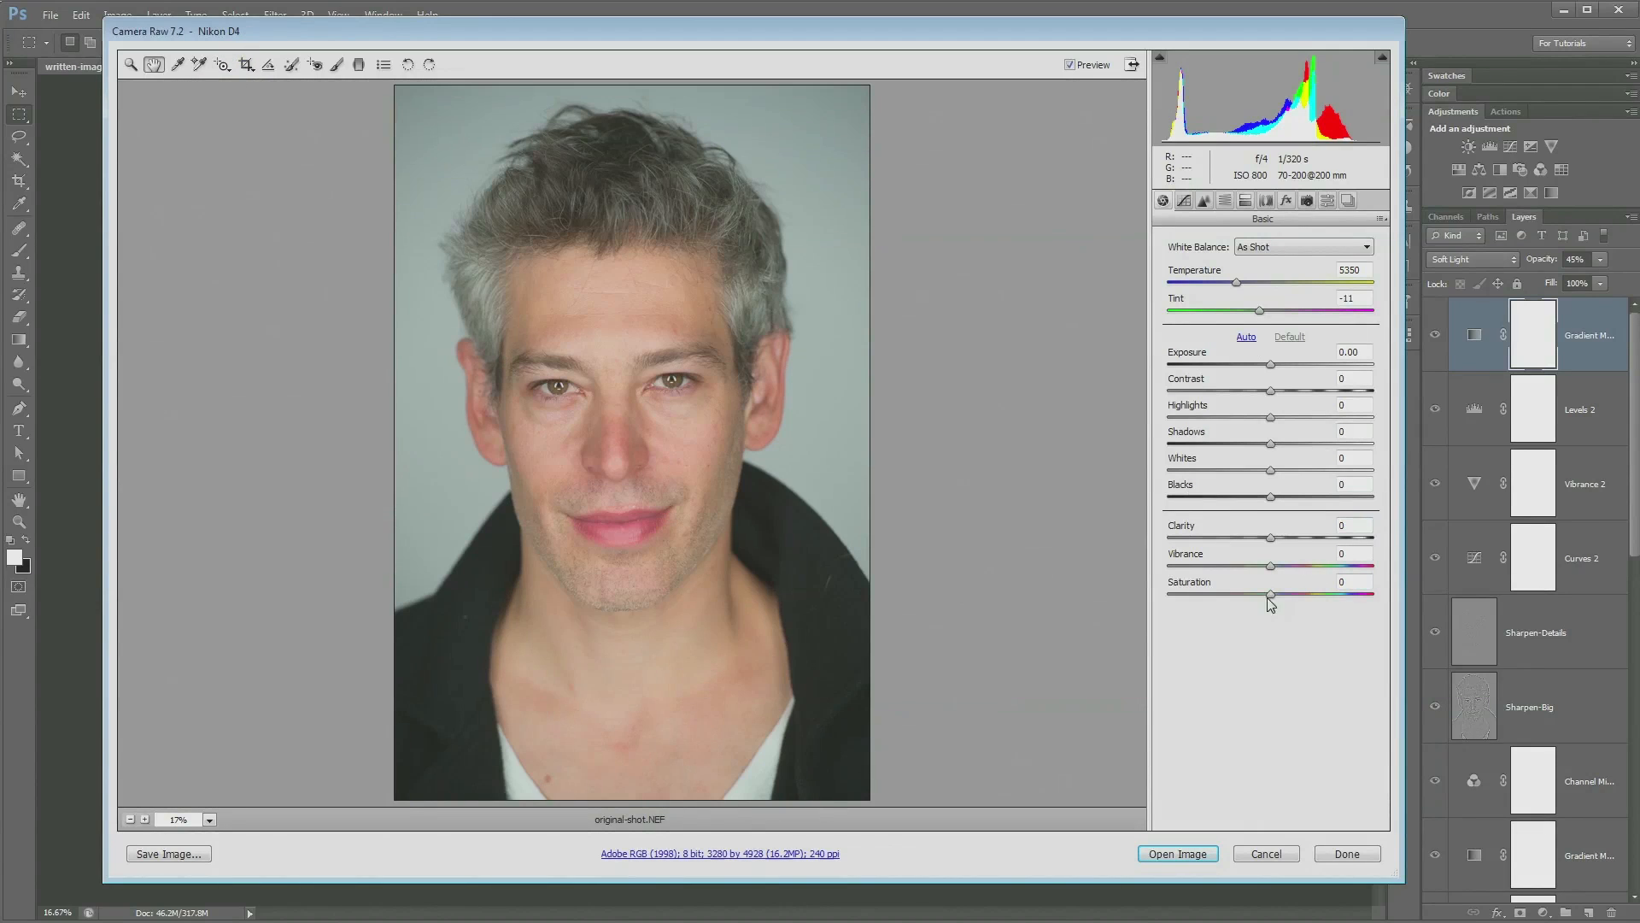
Step: Flatten the portrait's tones with Exposure +0.30, Contrast -45, Shadows +26, Blacks +22 and Clarity +7
{"action": "left_click_drag", "start_coordinate": [1273, 361], "coordinate": [1226, 391]}
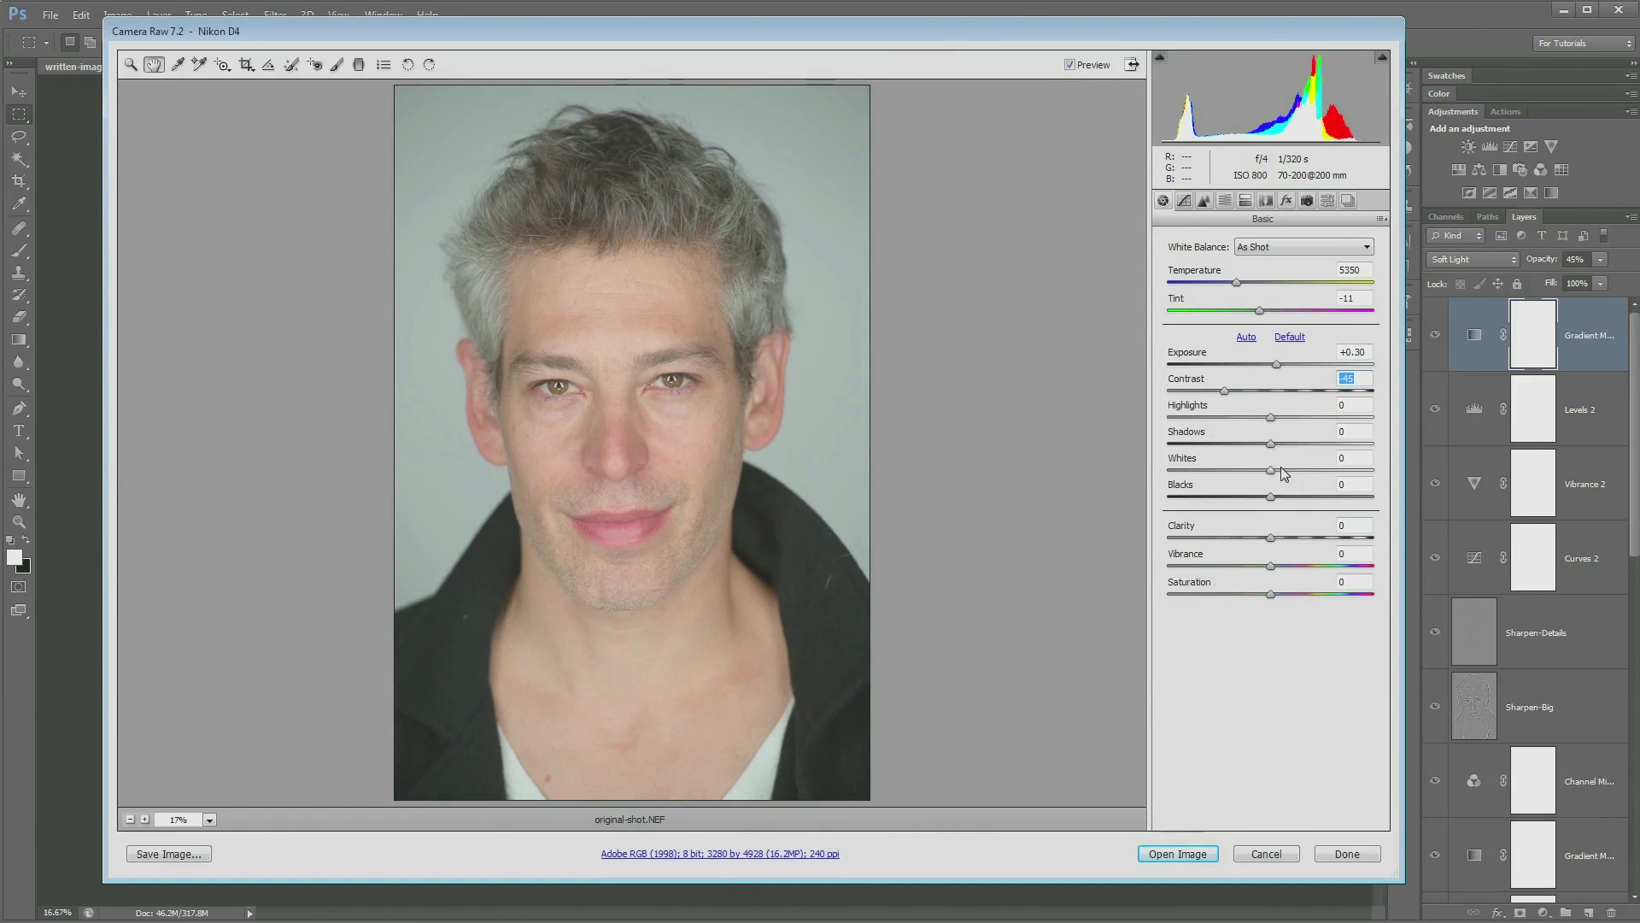
{"action": "left_click_drag", "start_coordinate": [1272, 446], "coordinate": [1297, 446]}
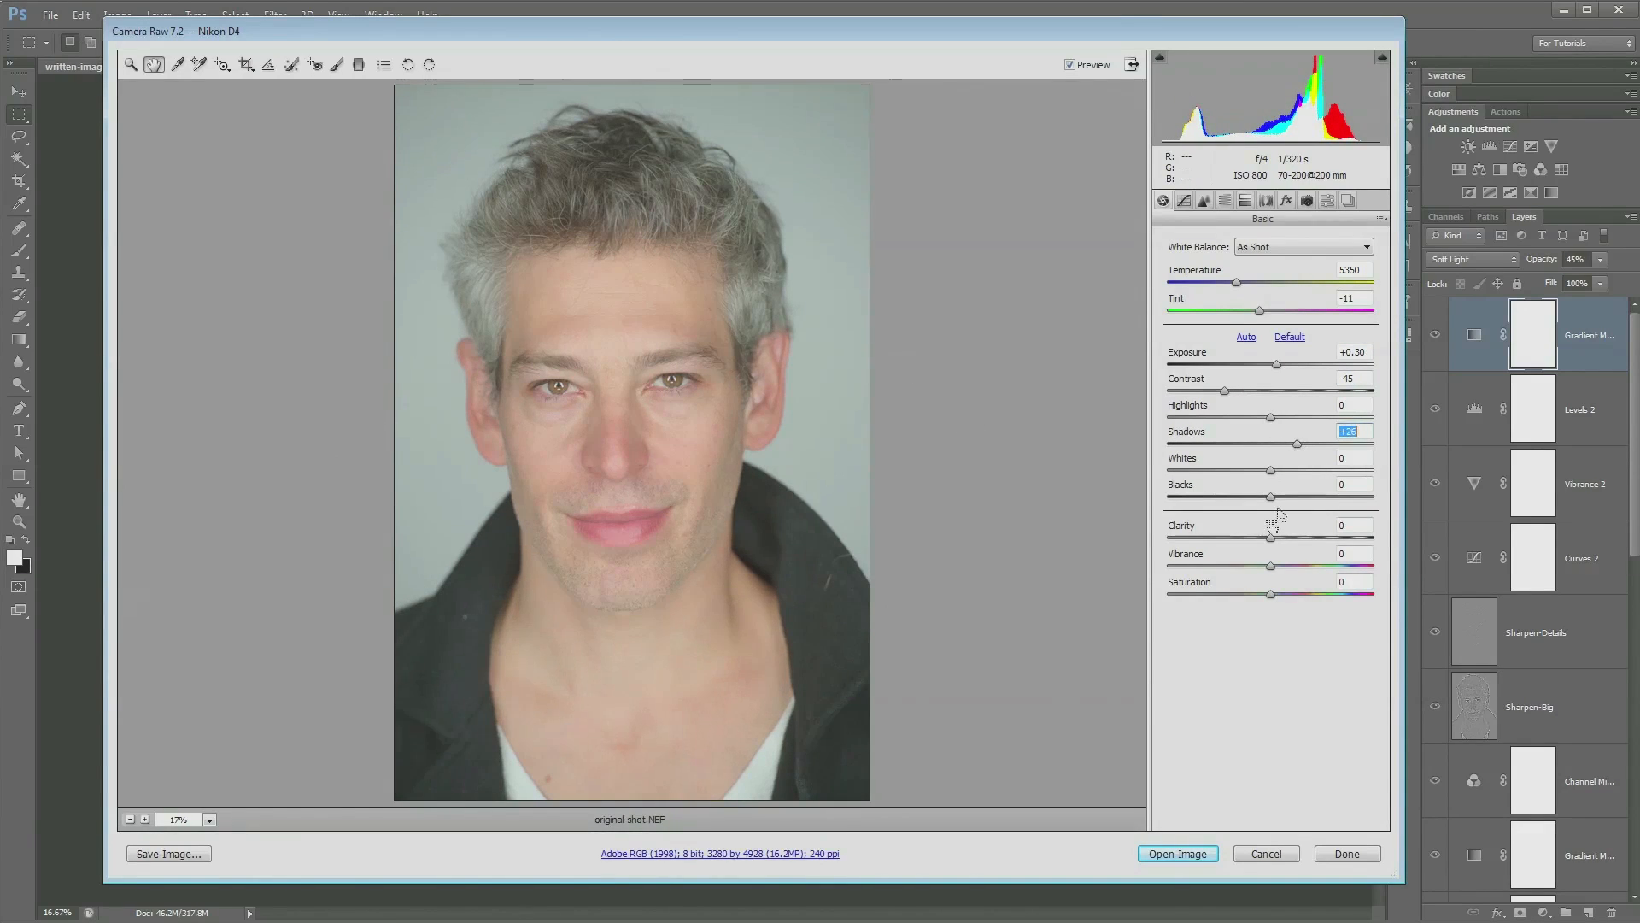
{"action": "left_click_drag", "start_coordinate": [1274, 499], "coordinate": [1292, 498]}
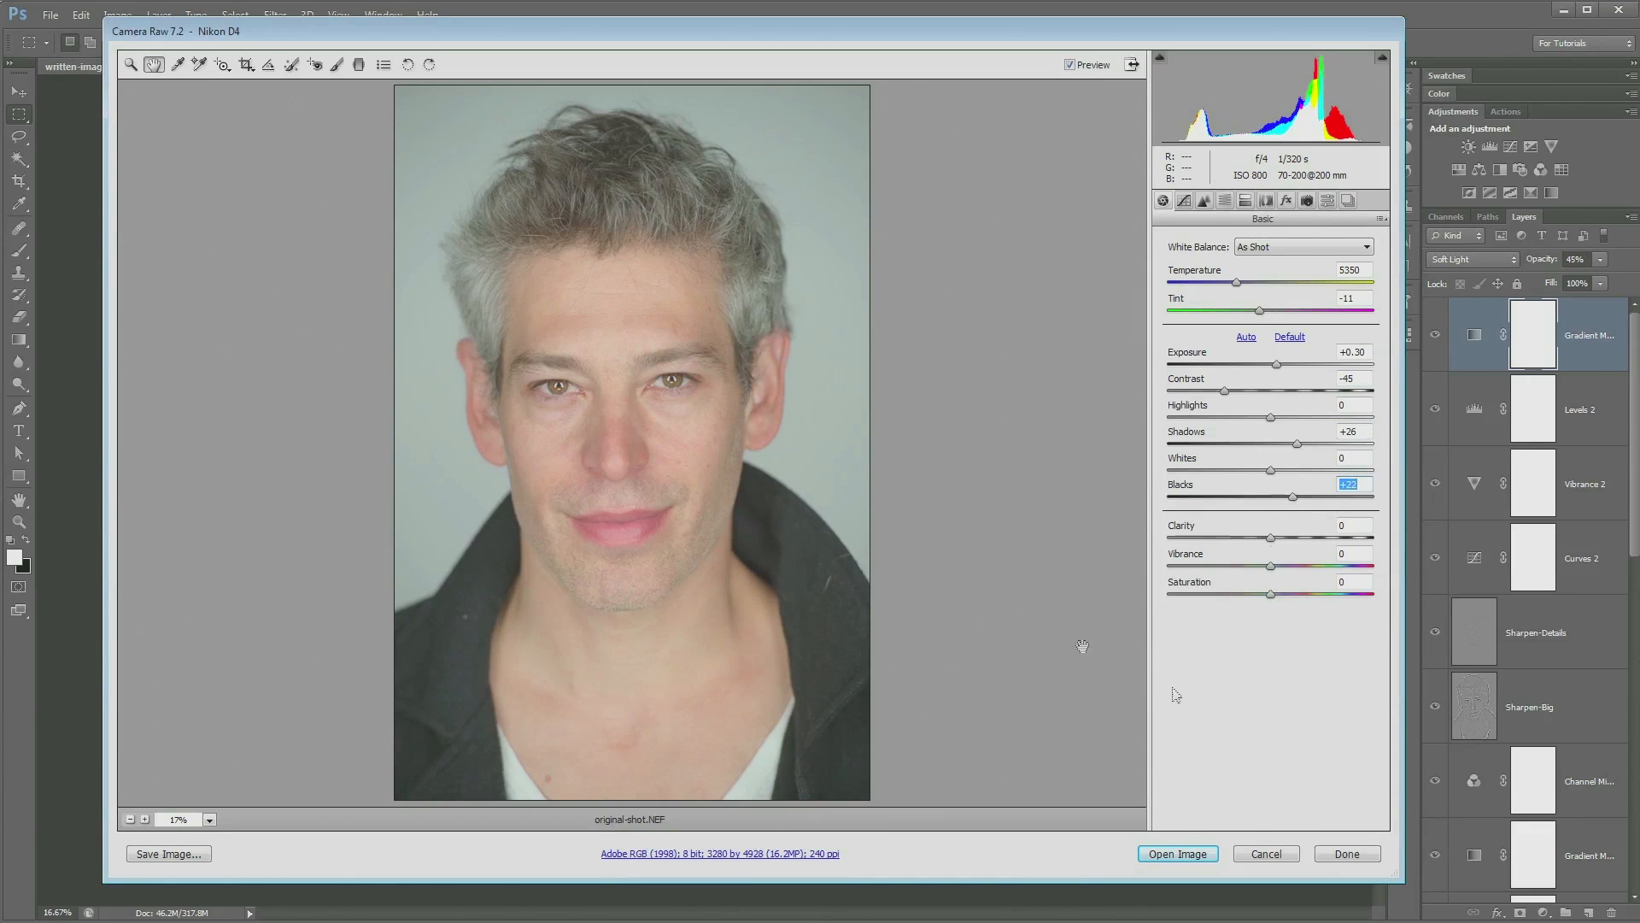
{"action": "left_click_drag", "start_coordinate": [1272, 538], "coordinate": [1278, 540]}
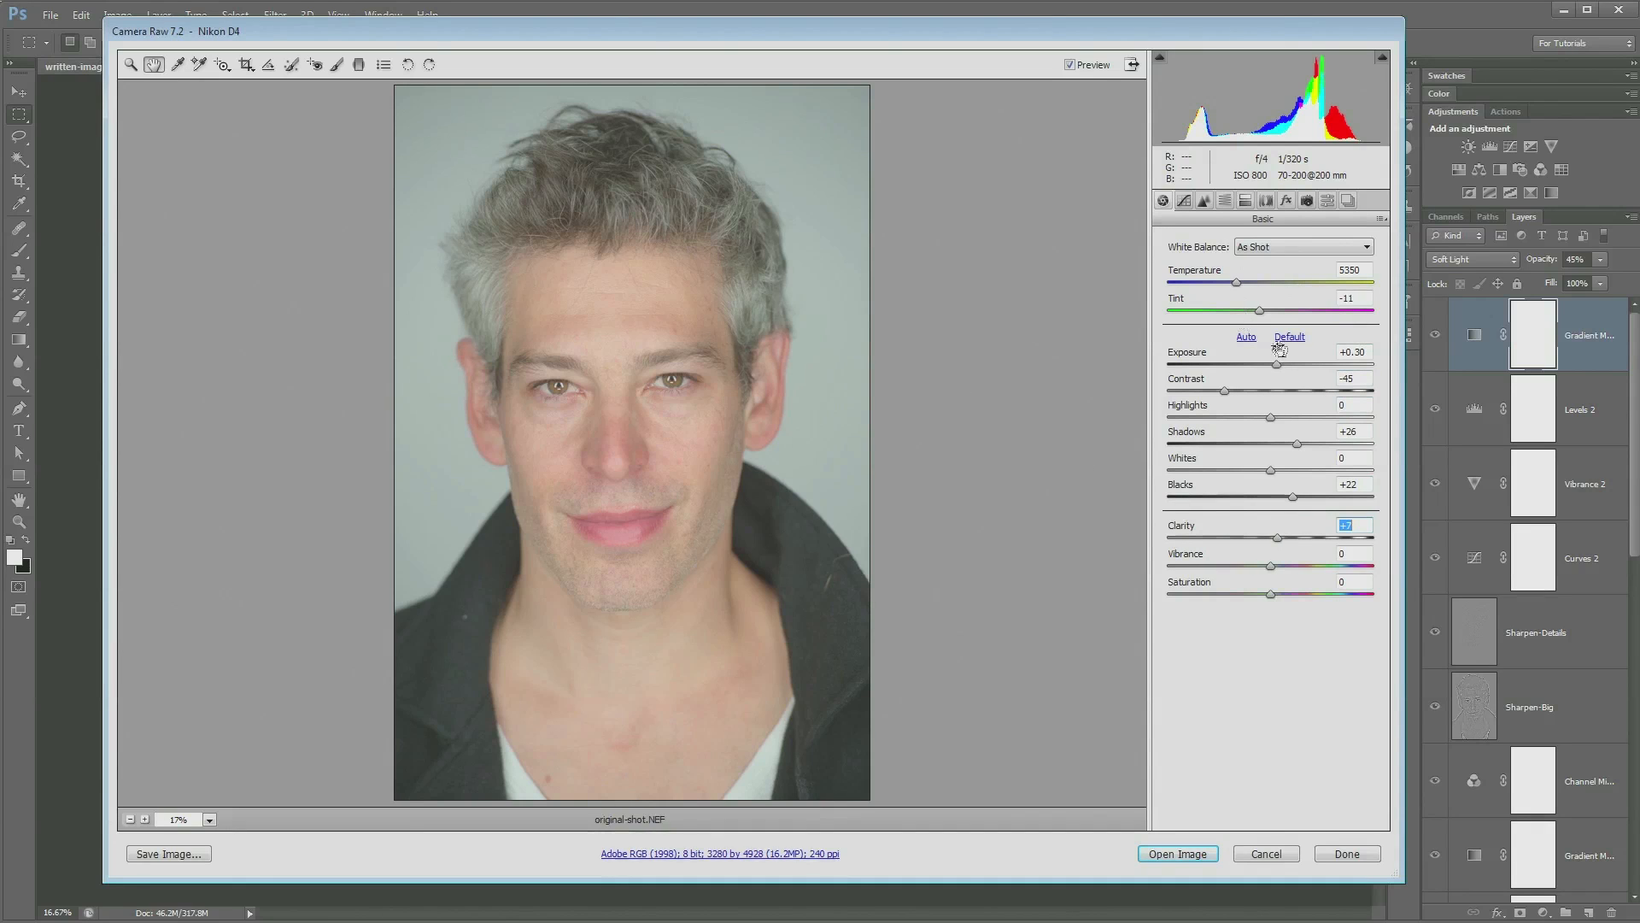
Step: Customize the white balance with Tint 0 and Temperature 6000
{"action": "left_click", "coordinate": [1286, 301]}
{"action": "type", "text": "0"}
{"action": "left_click_drag", "start_coordinate": [1239, 284], "coordinate": [1252, 283]}
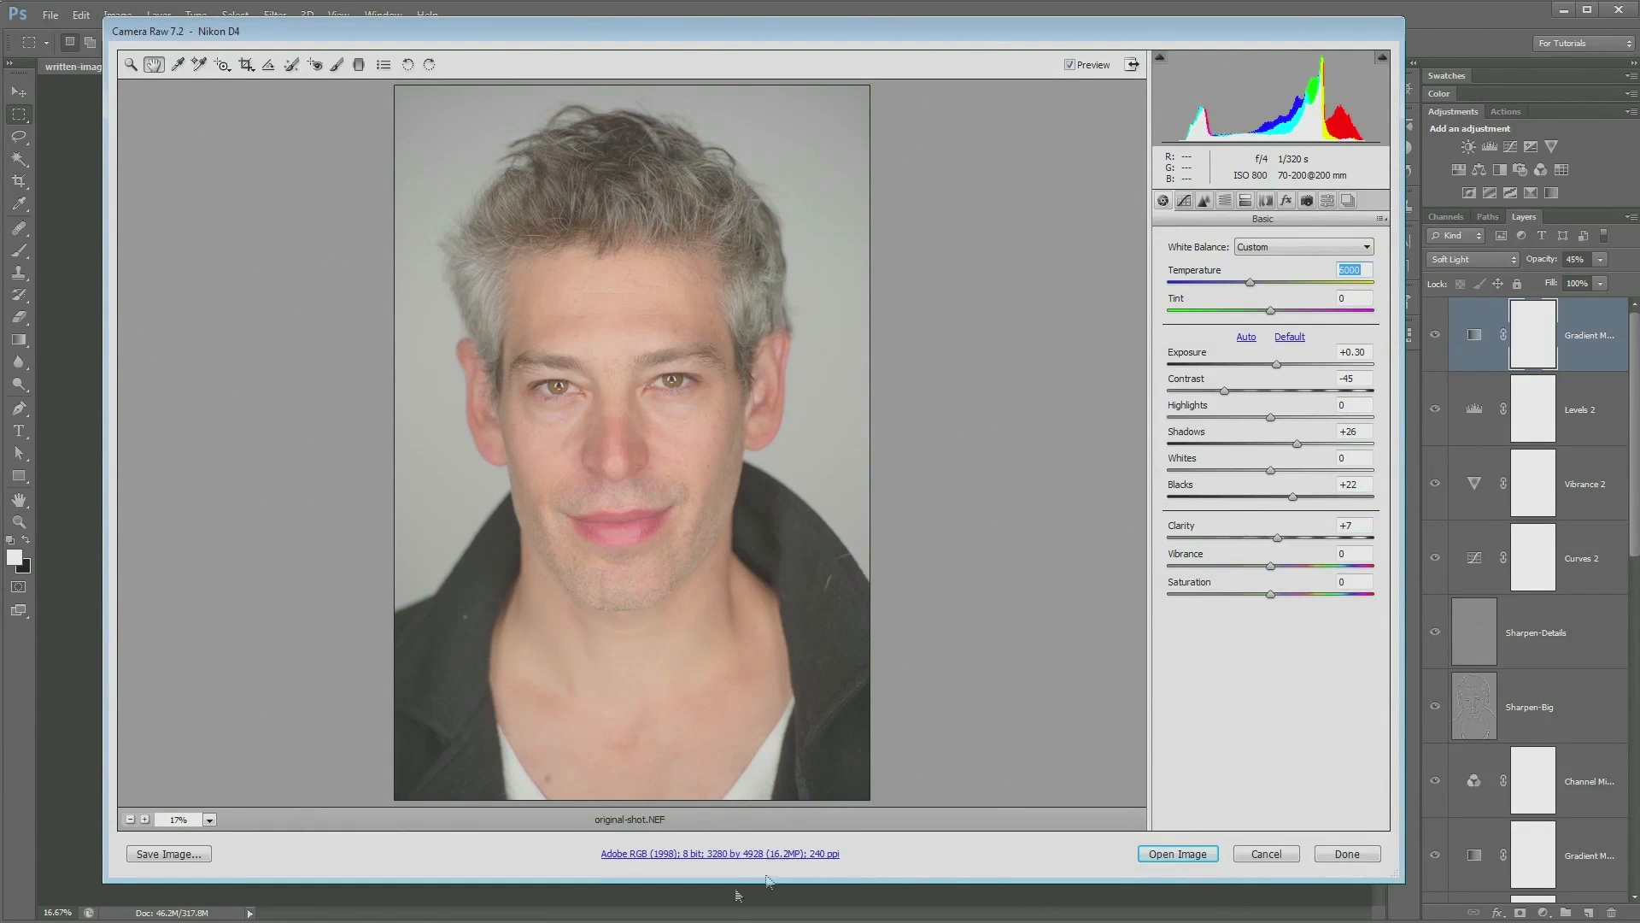
Step: Enable opening in Photoshop as Smart Objects in the workflow options, open the portrait that way, and widen the layers area
{"action": "left_click", "coordinate": [739, 862]}
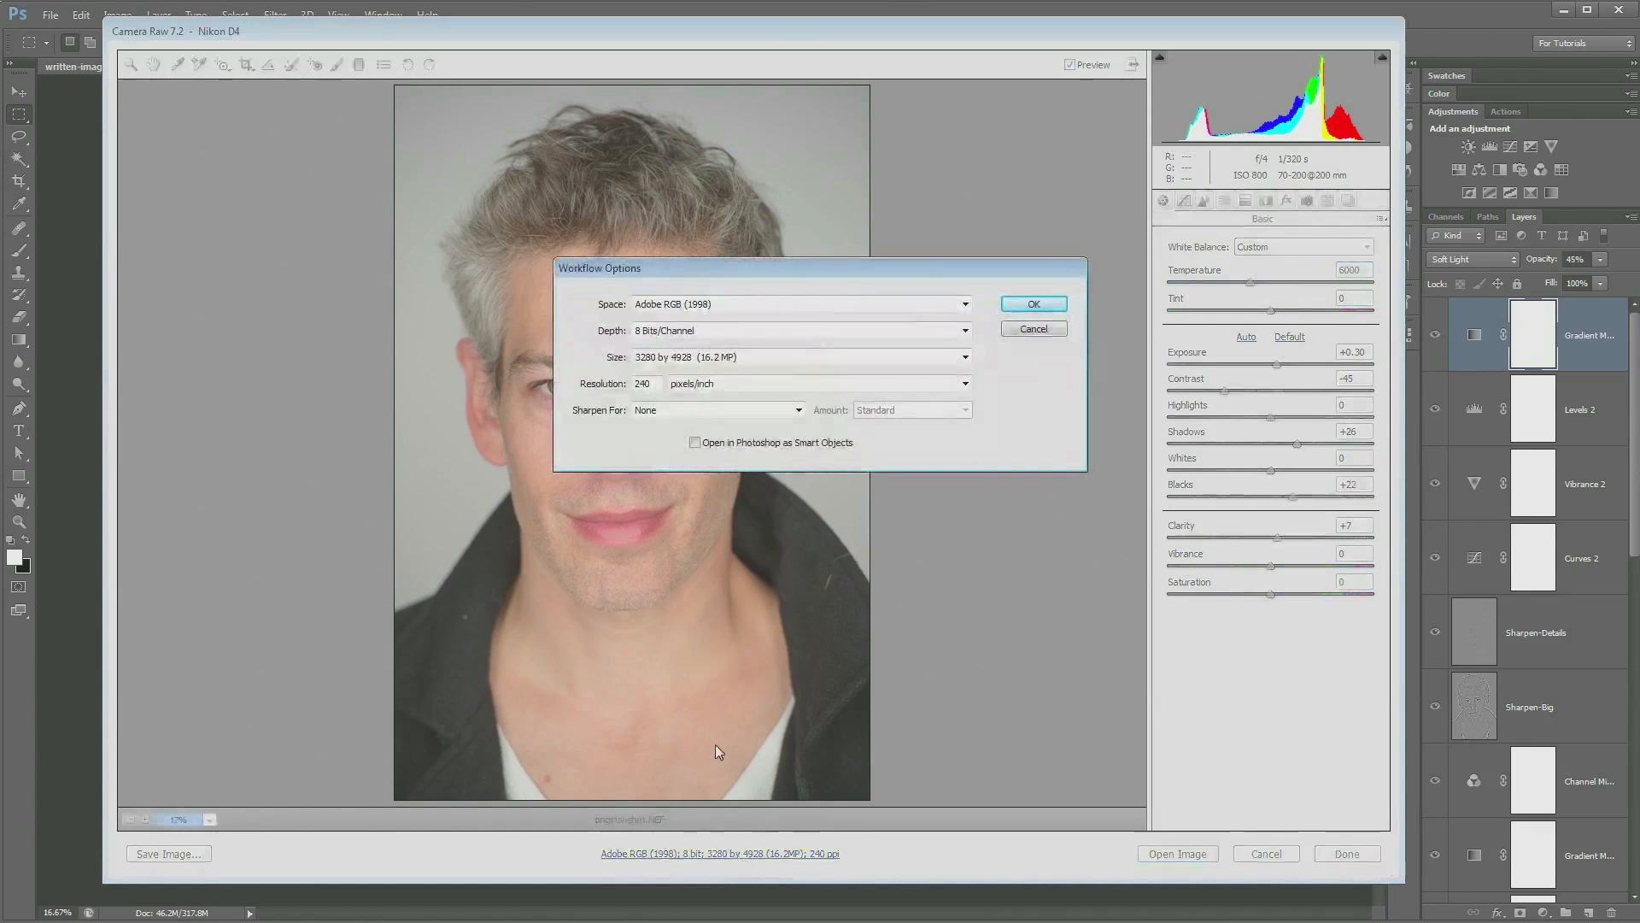
{"action": "left_click_drag", "start_coordinate": [727, 265], "coordinate": [632, 232]}
{"action": "left_click", "coordinate": [650, 414]}
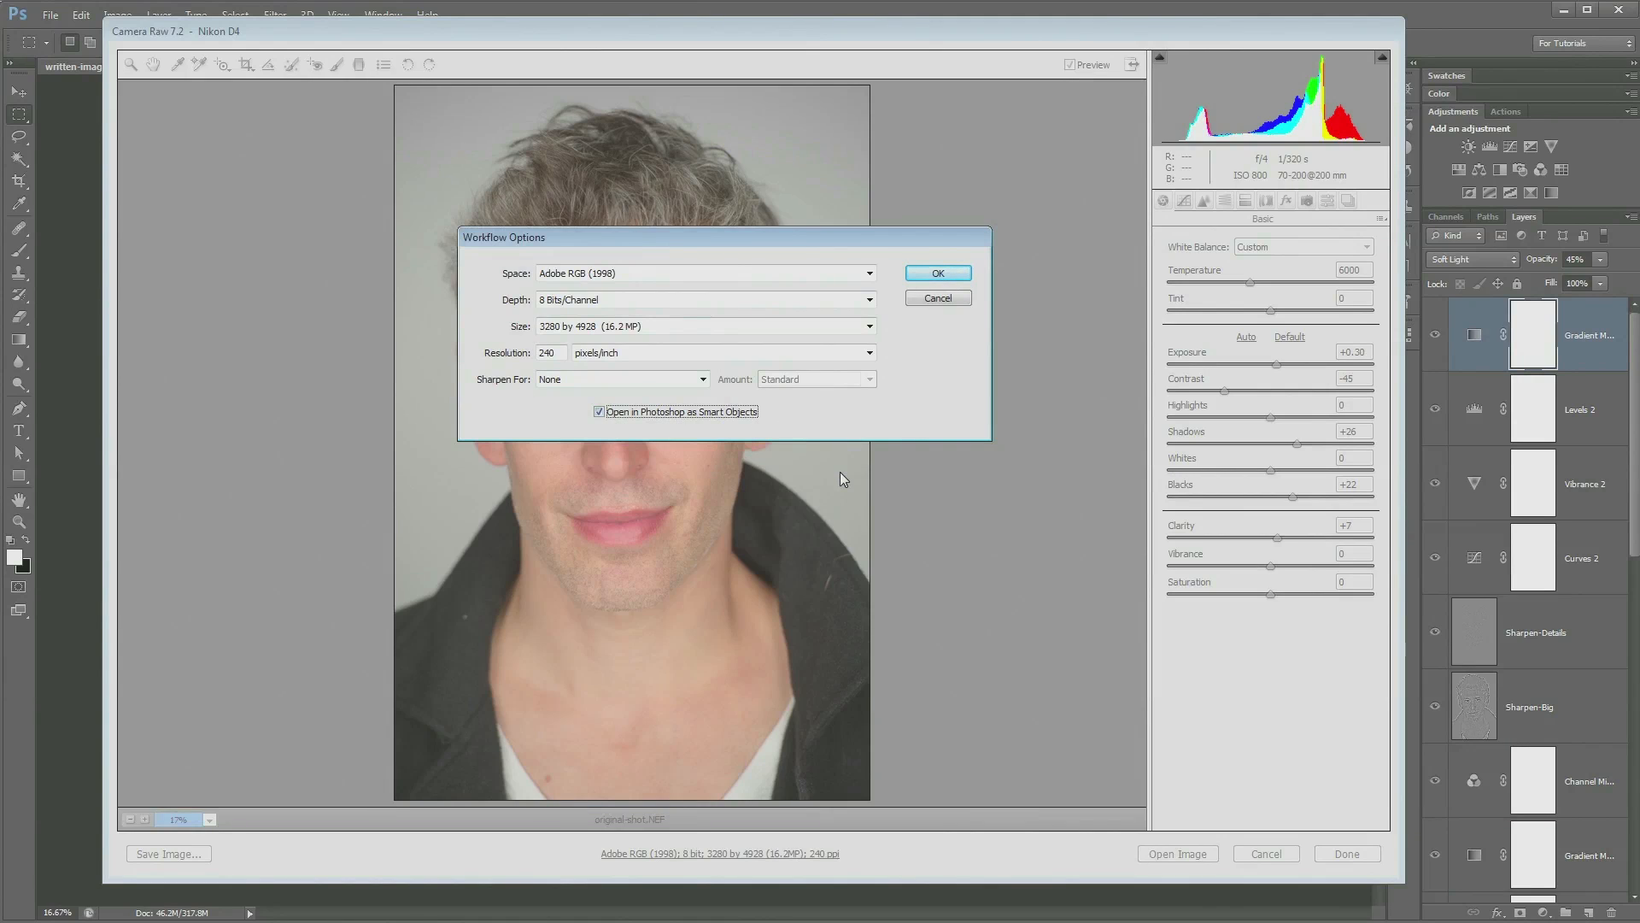
{"action": "left_click", "coordinate": [938, 273]}
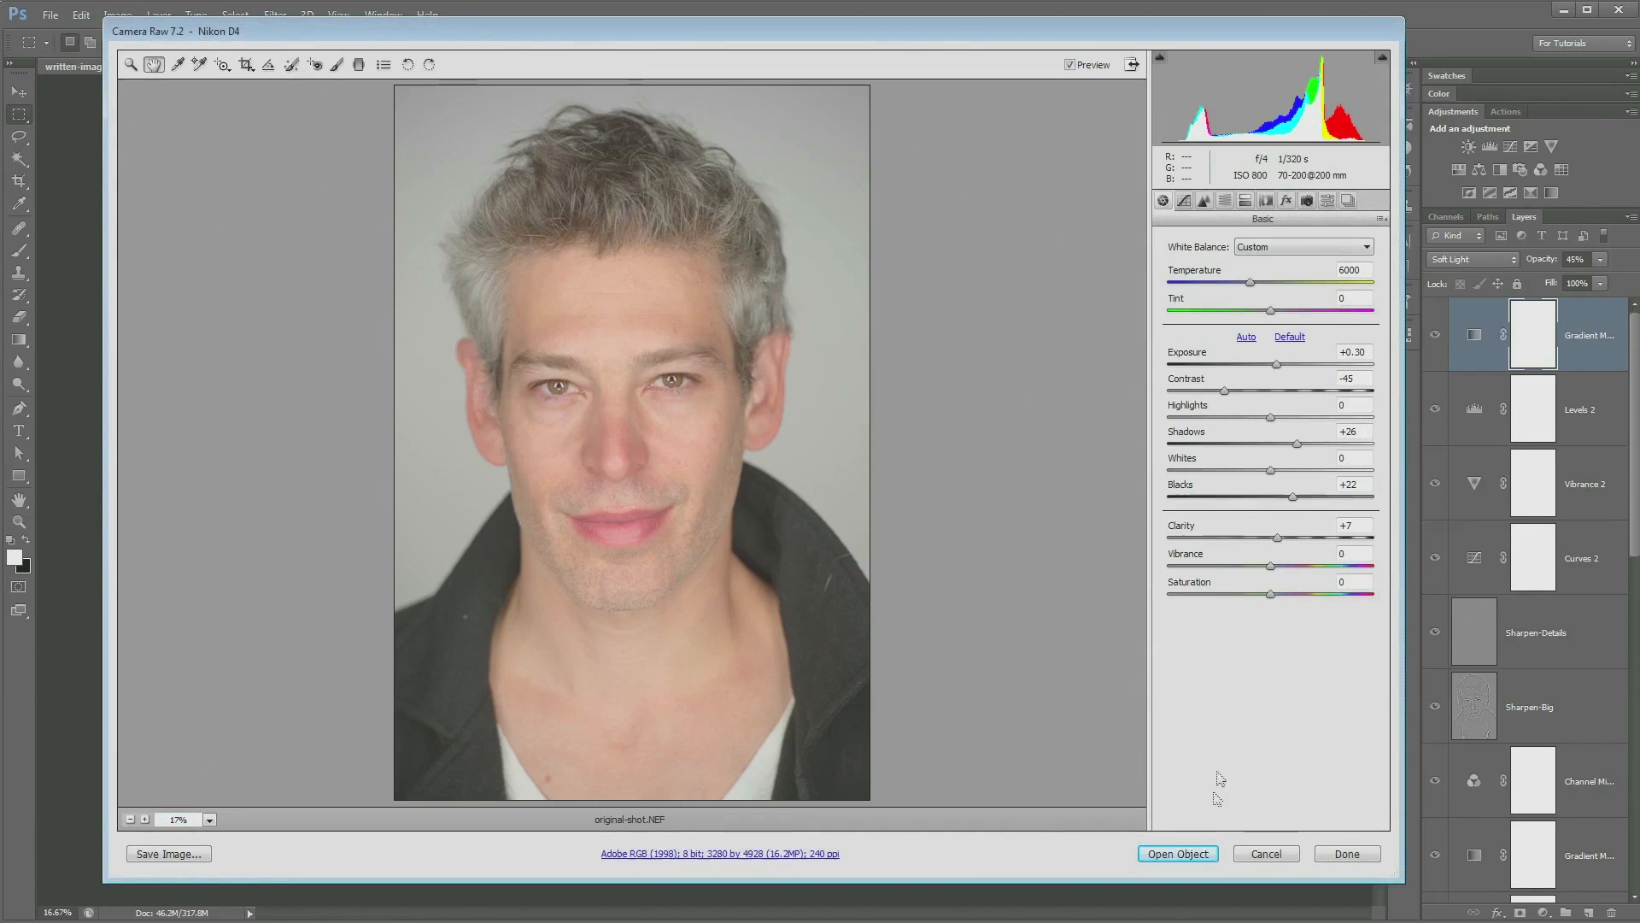
{"action": "left_click", "coordinate": [1177, 854]}
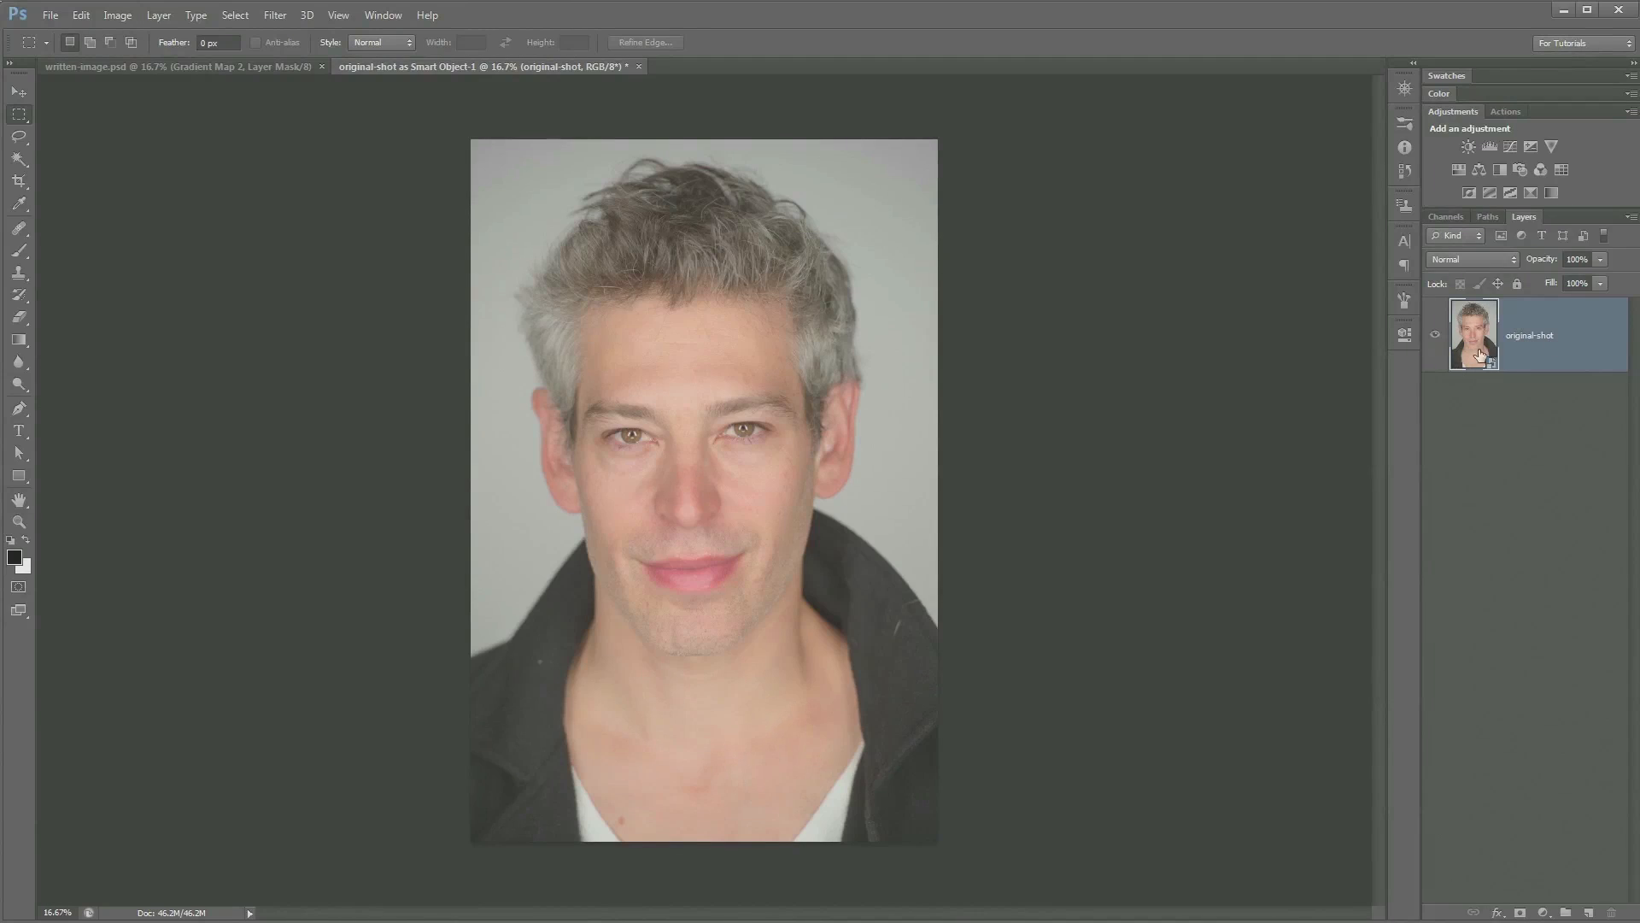
{"action": "left_click_drag", "start_coordinate": [1421, 398], "coordinate": [1309, 394]}
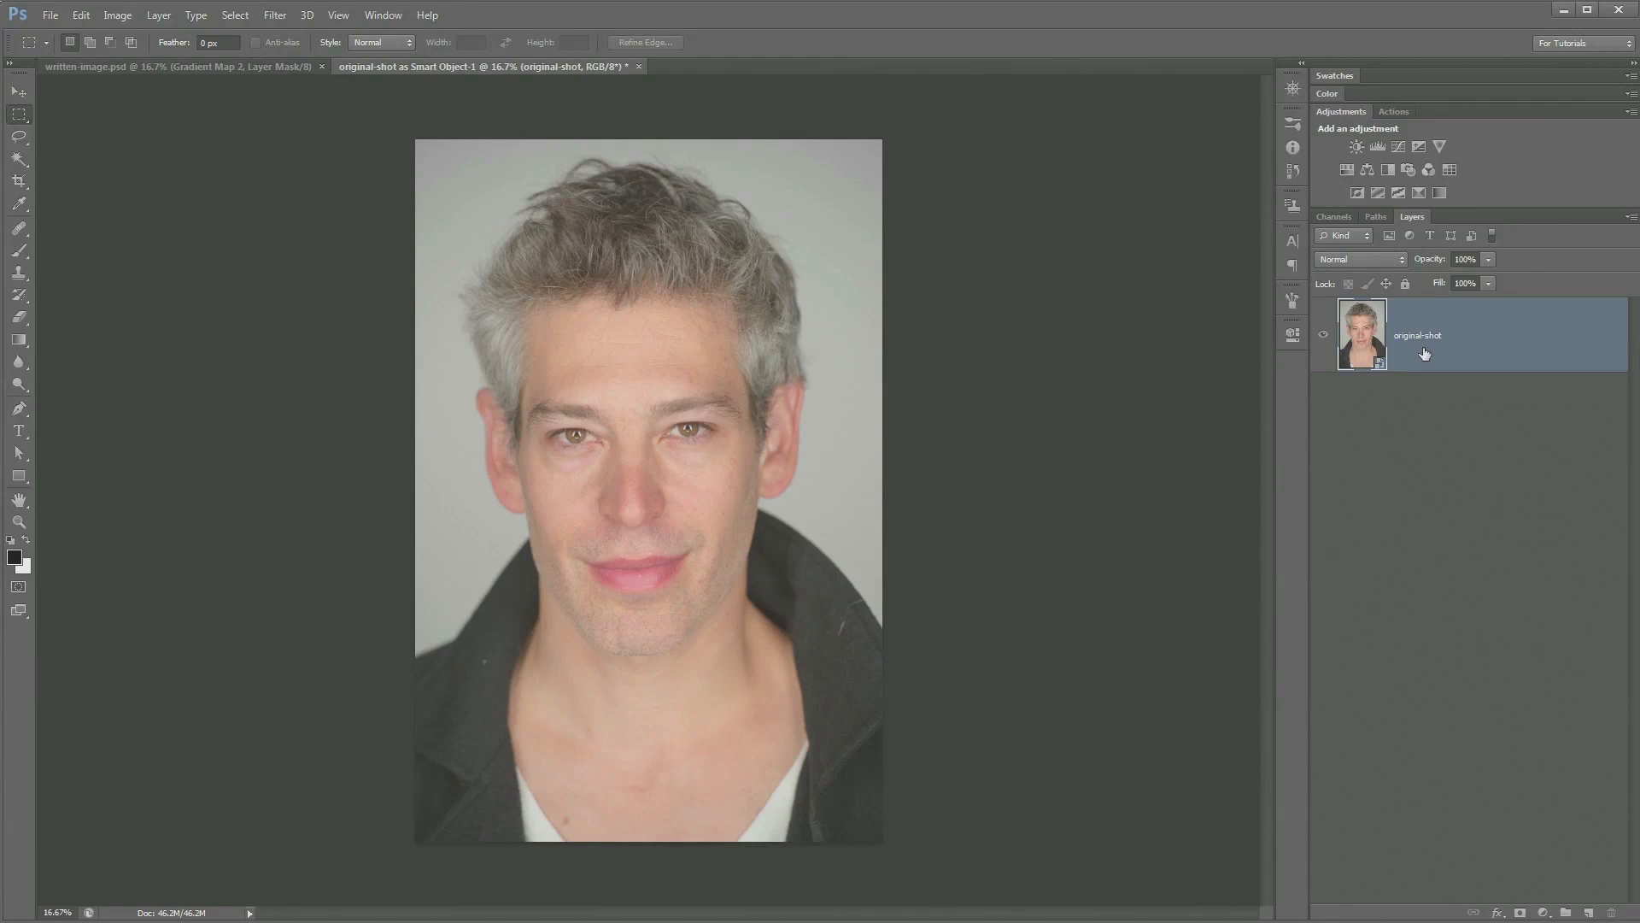
{"action": "key", "text": "ctrl+j"}
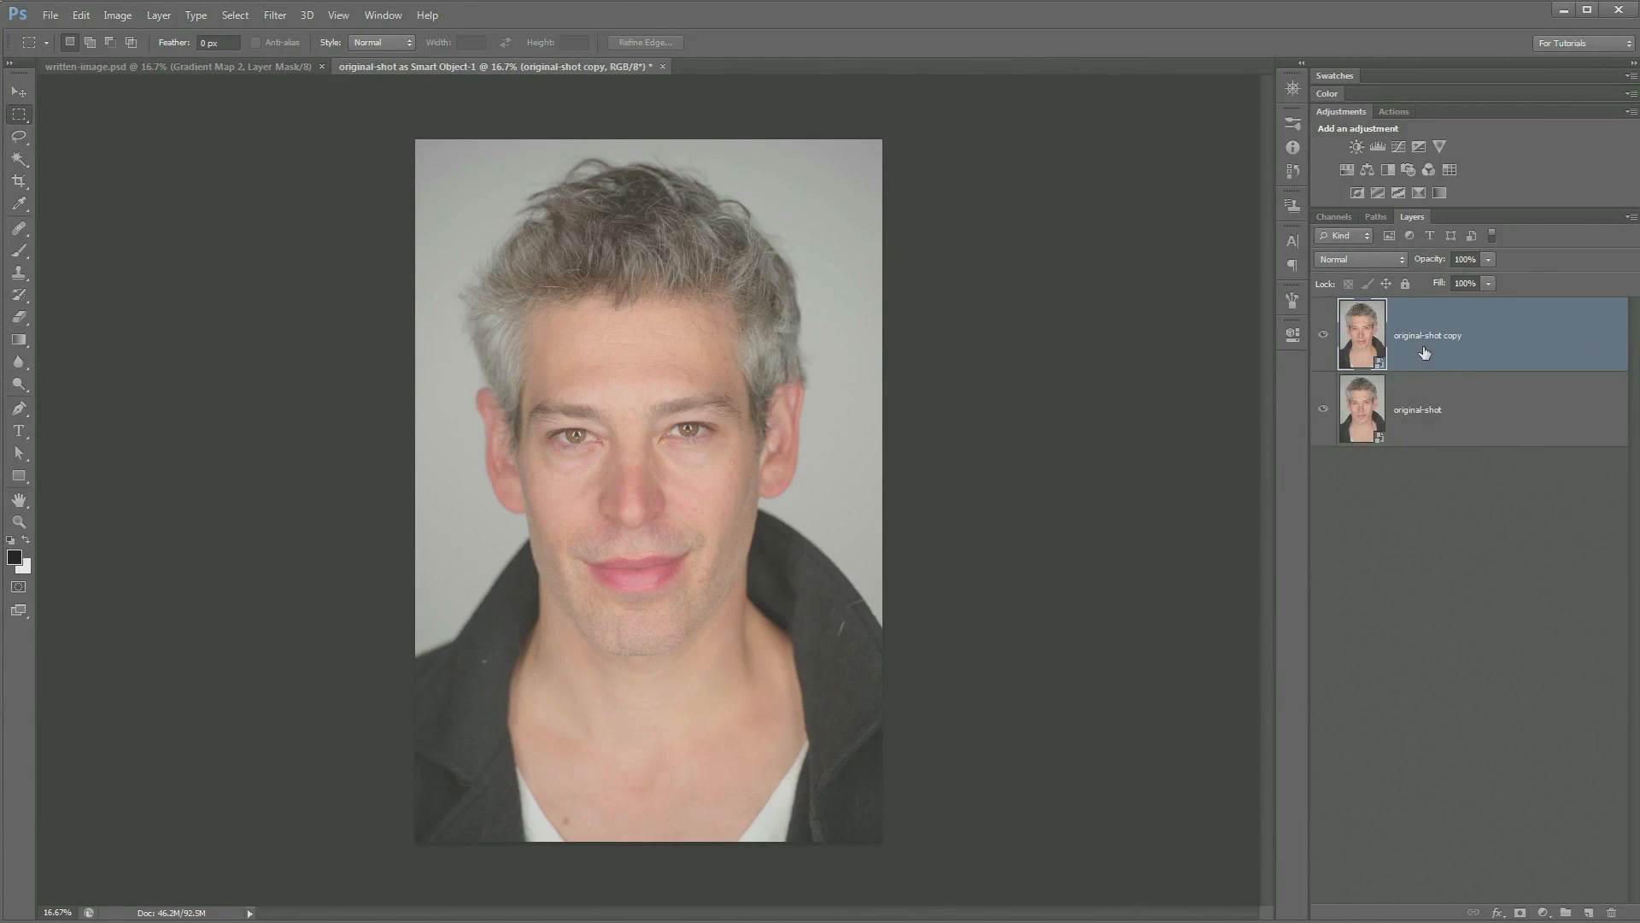
{"action": "double_click", "coordinate": [1371, 340]}
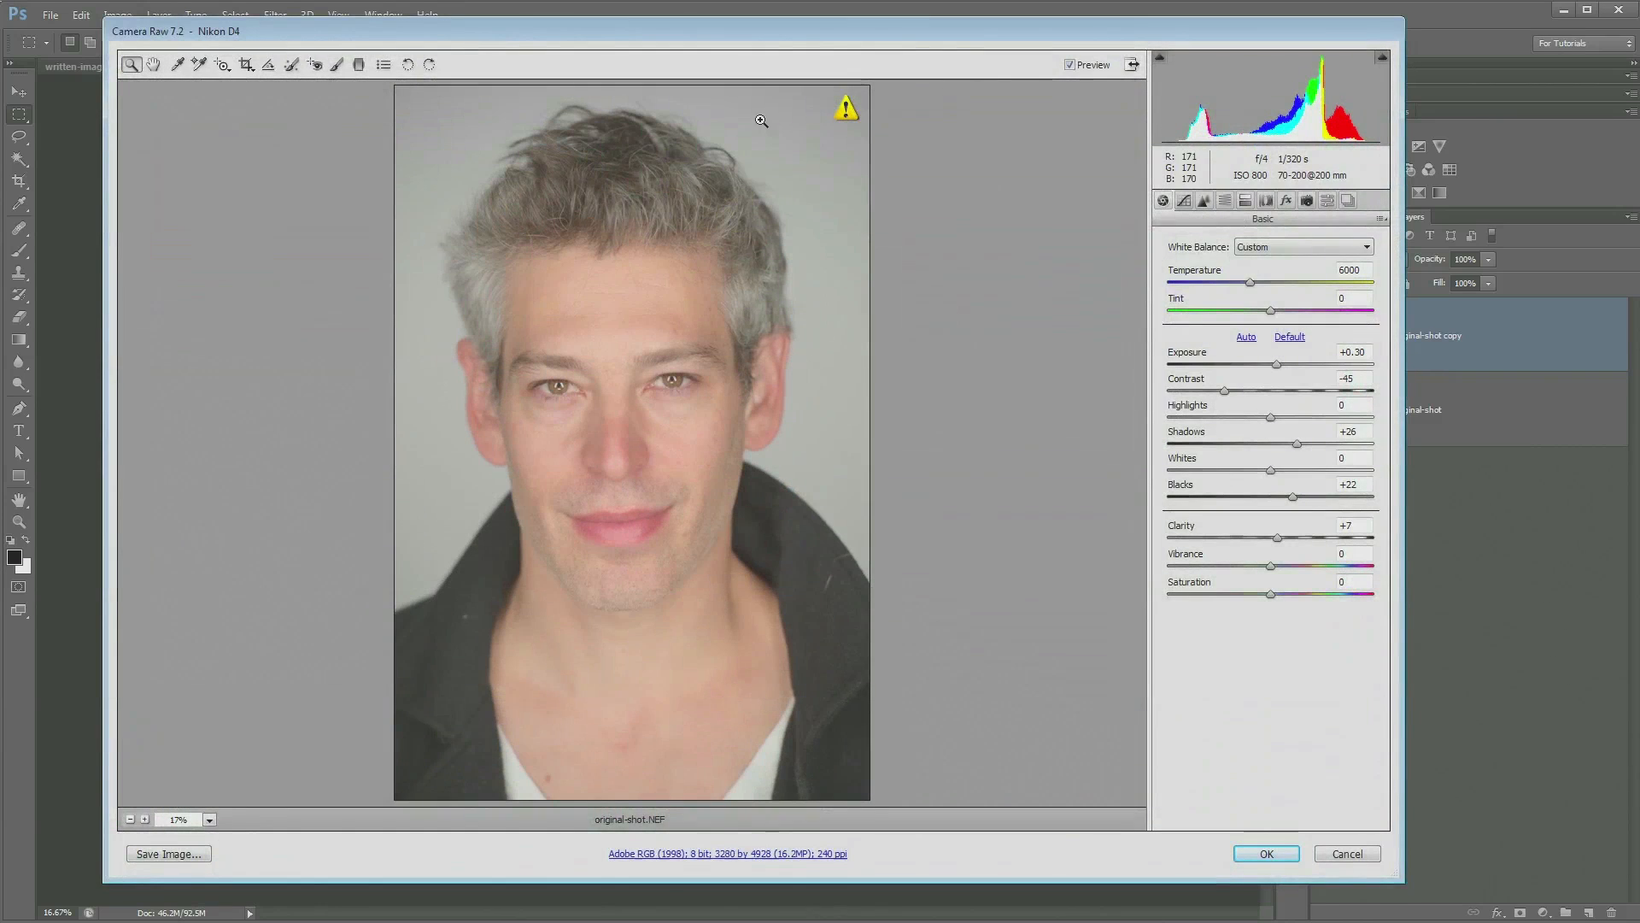
{"action": "left_click_drag", "start_coordinate": [770, 43], "coordinate": [702, 56]}
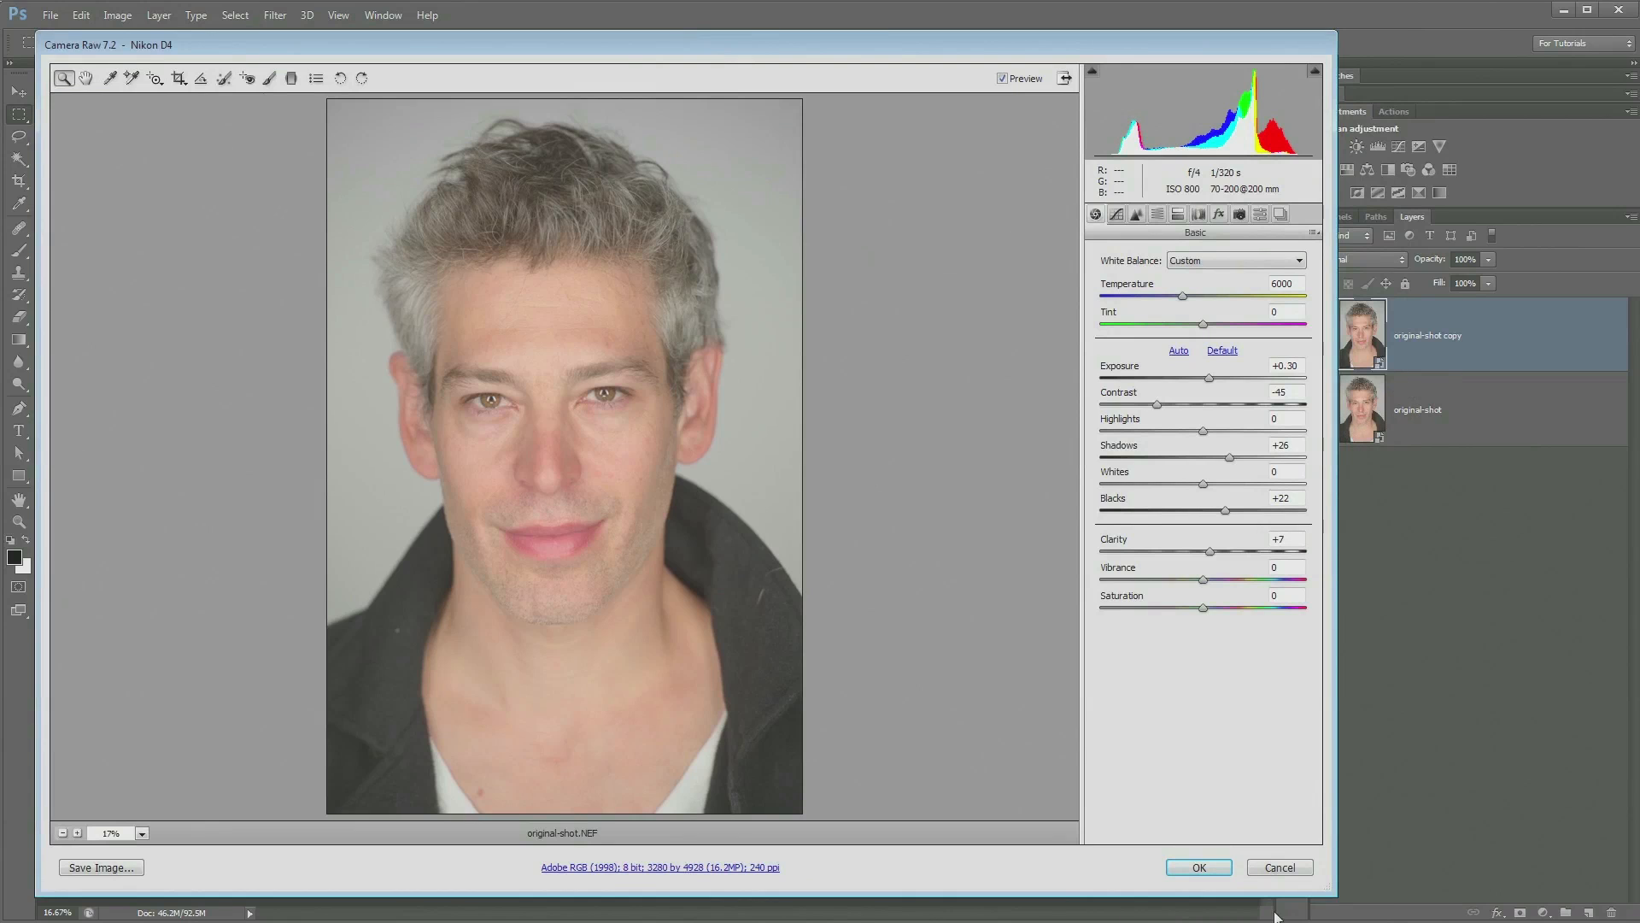
{"action": "left_click", "coordinate": [1281, 869]}
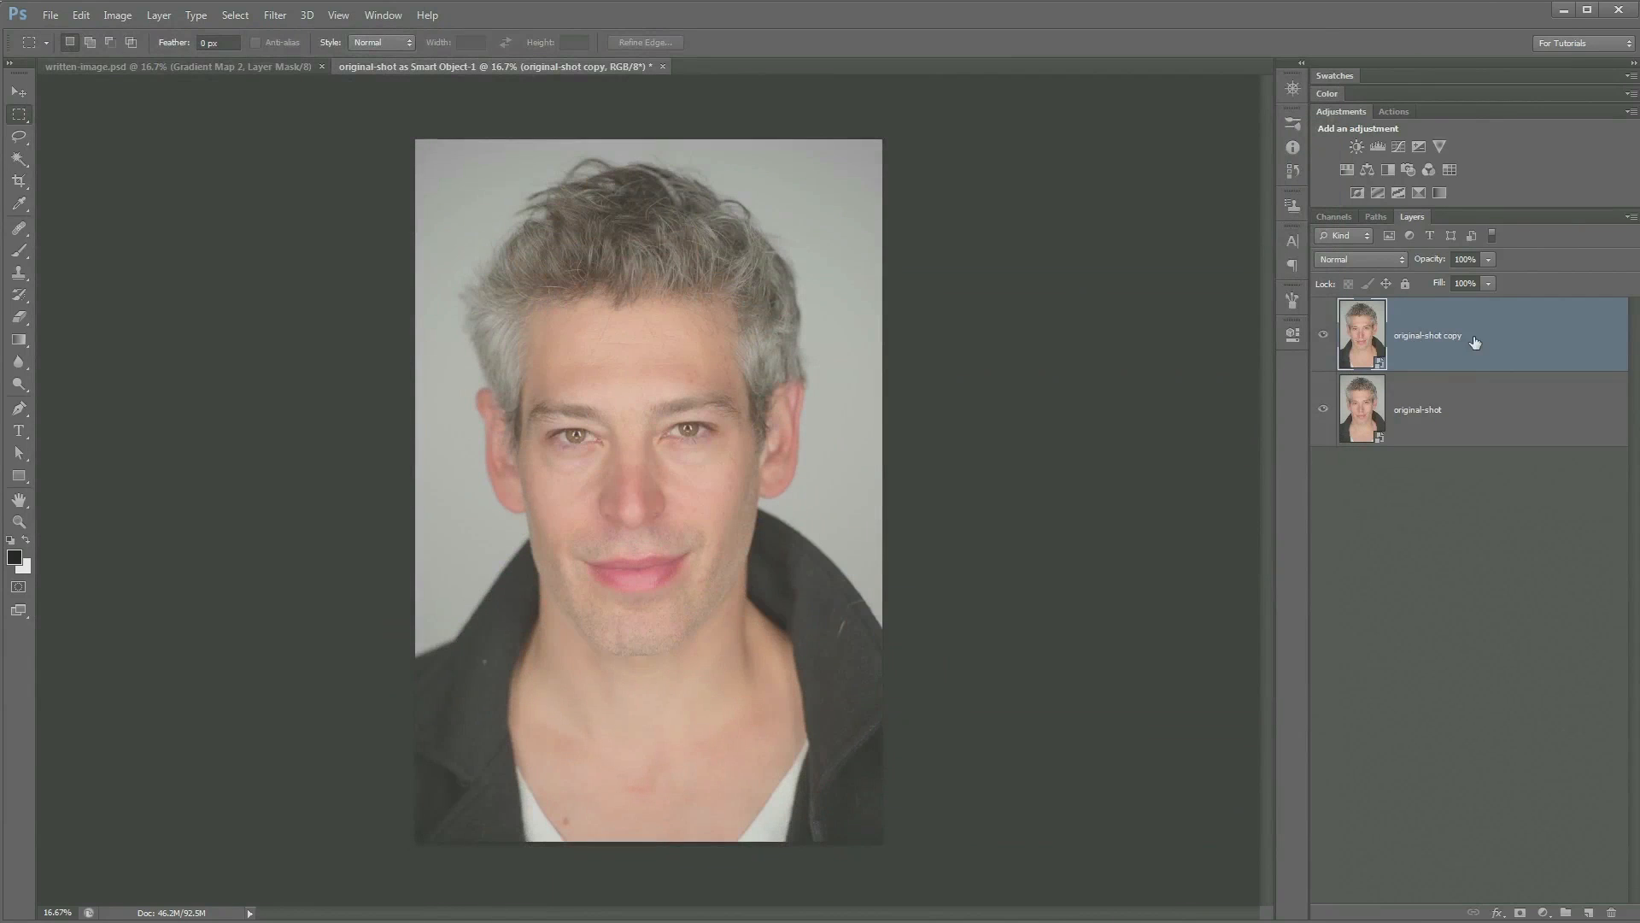
{"action": "key", "text": "Delete"}
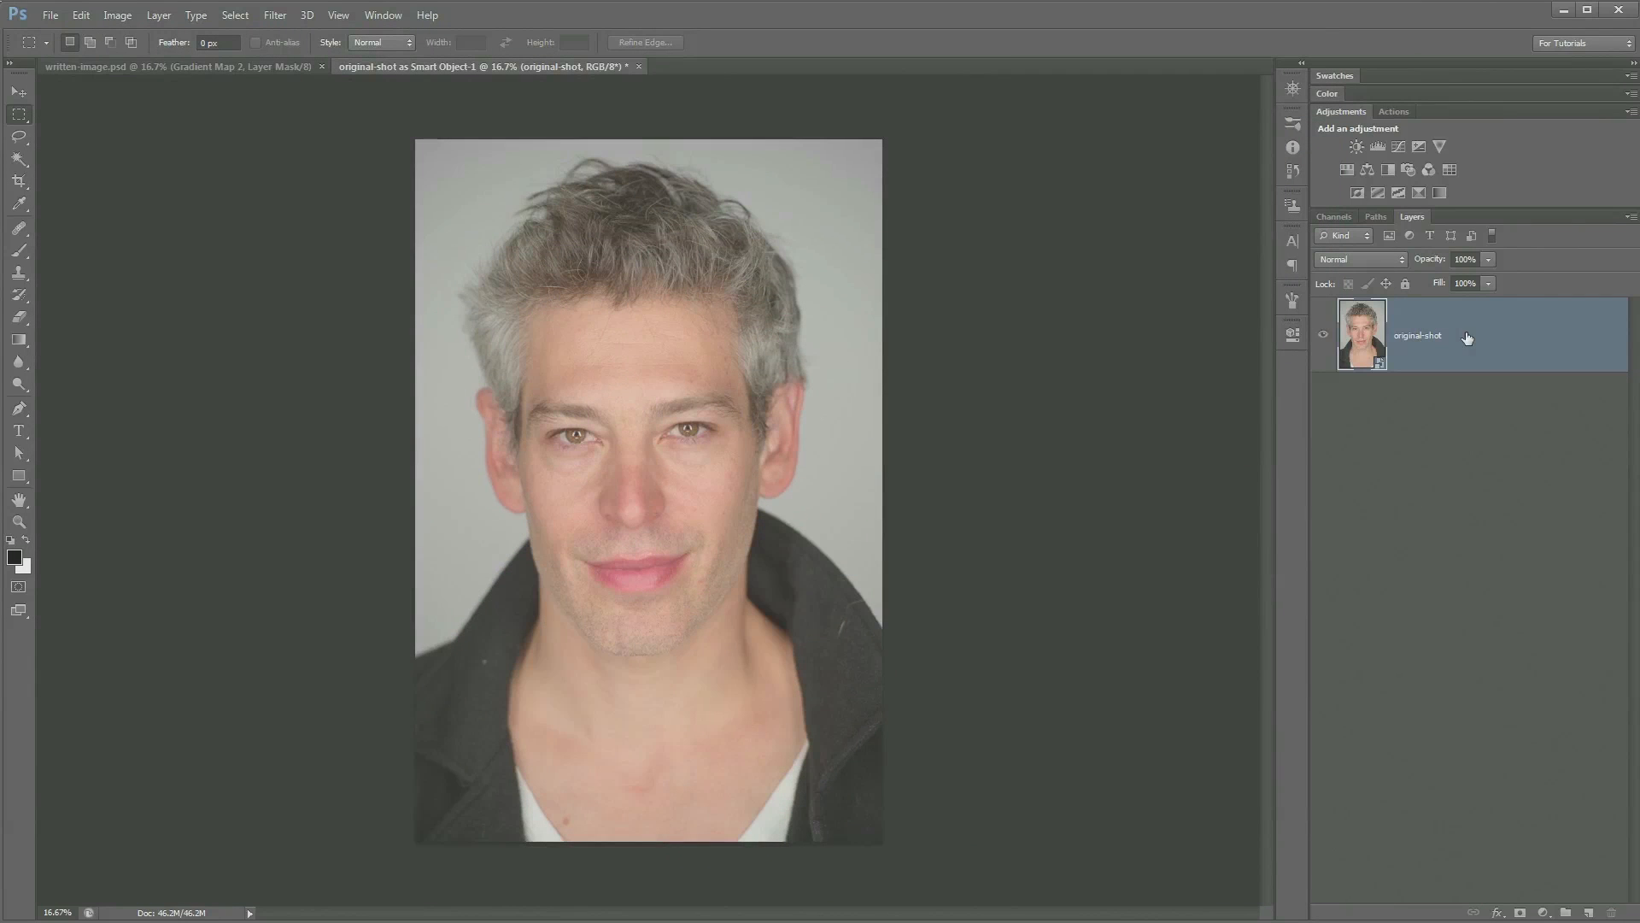
Step: Create an independent new Smart Object via copy of the original-shot layer and set its blend mode to Overlay
{"action": "right_click", "coordinate": [1422, 323]}
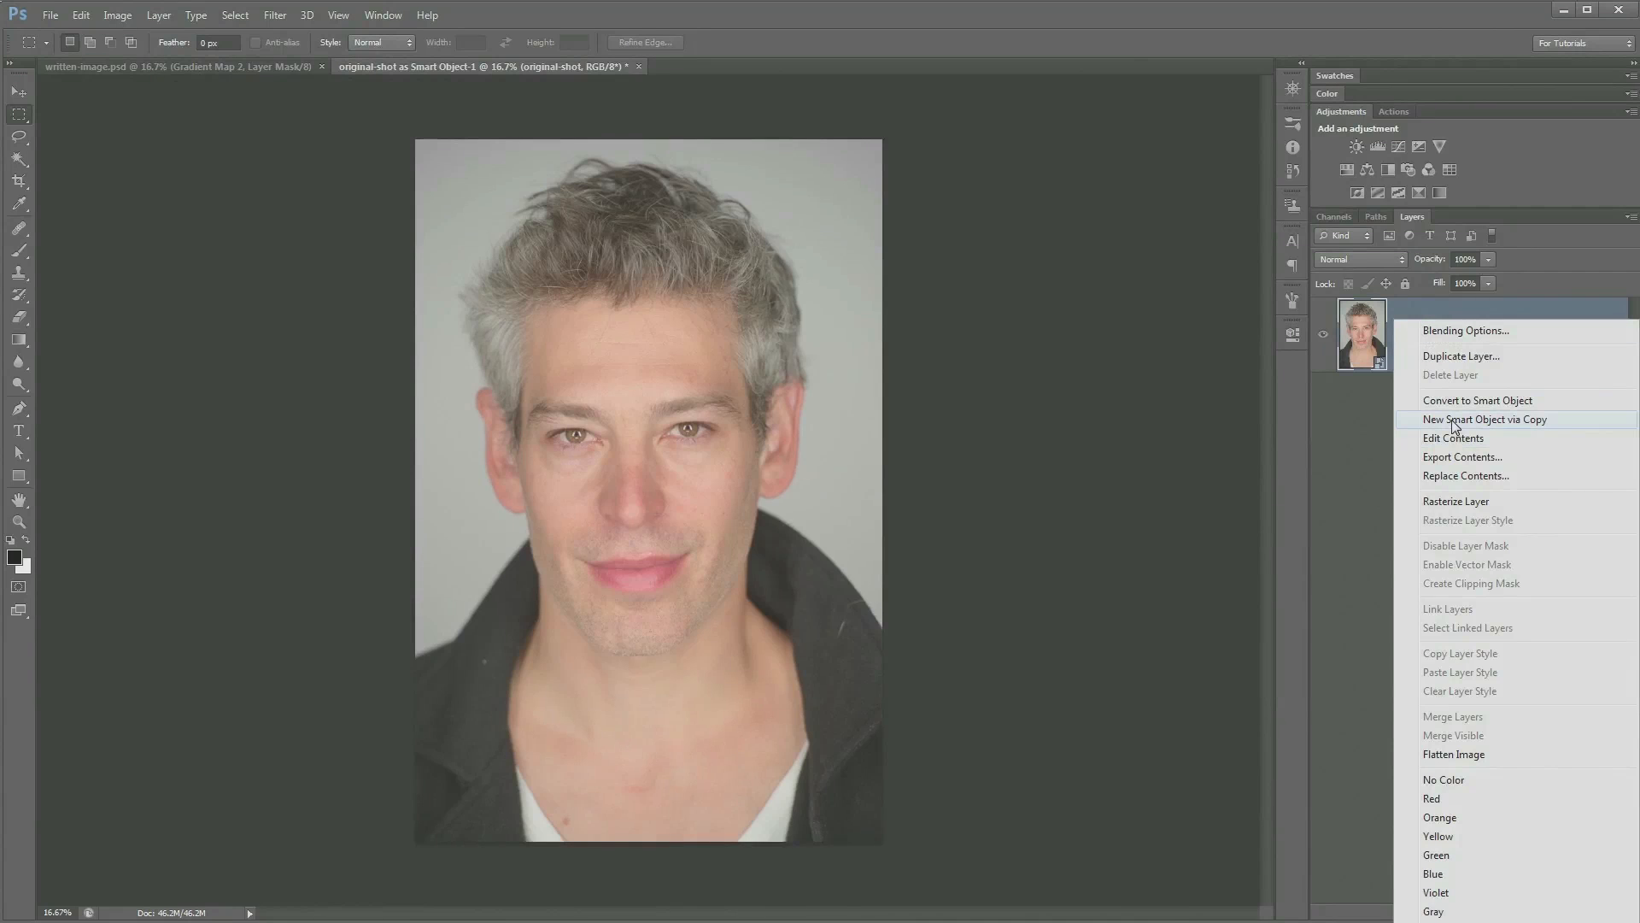
{"action": "left_click", "coordinate": [1509, 421]}
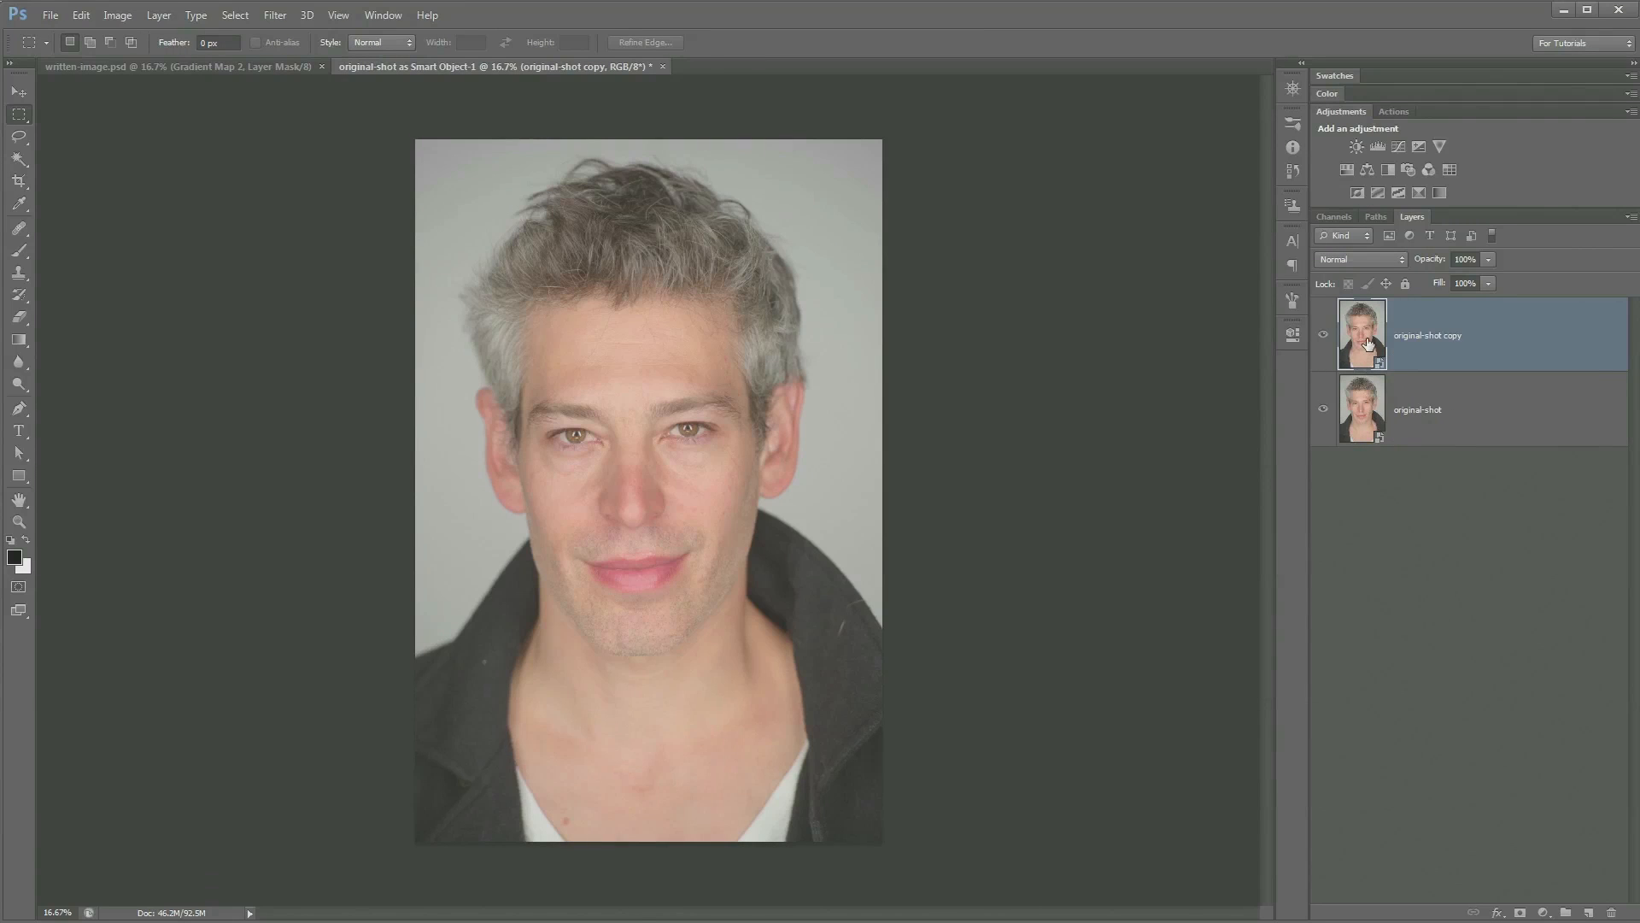
{"action": "left_click", "coordinate": [1358, 260]}
{"action": "left_click", "coordinate": [1366, 489]}
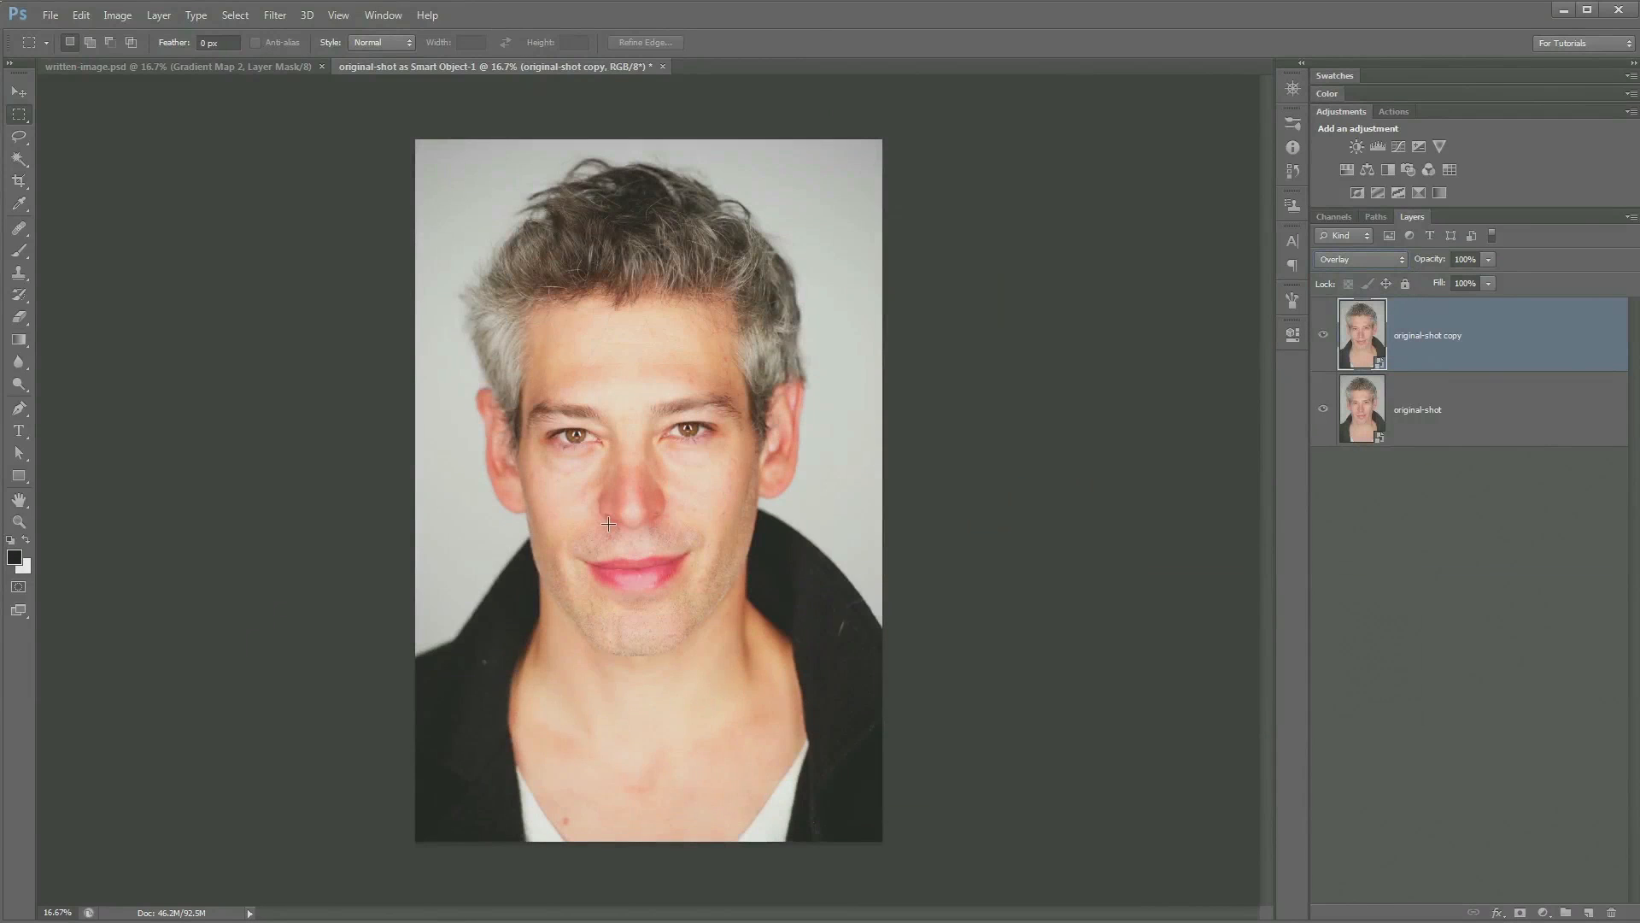
Step: Convert the copied Smart Object to grayscale in Camera Raw, with Reds +32, Oranges -41 and Yellows -63
{"action": "left_click", "coordinate": [19, 91]}
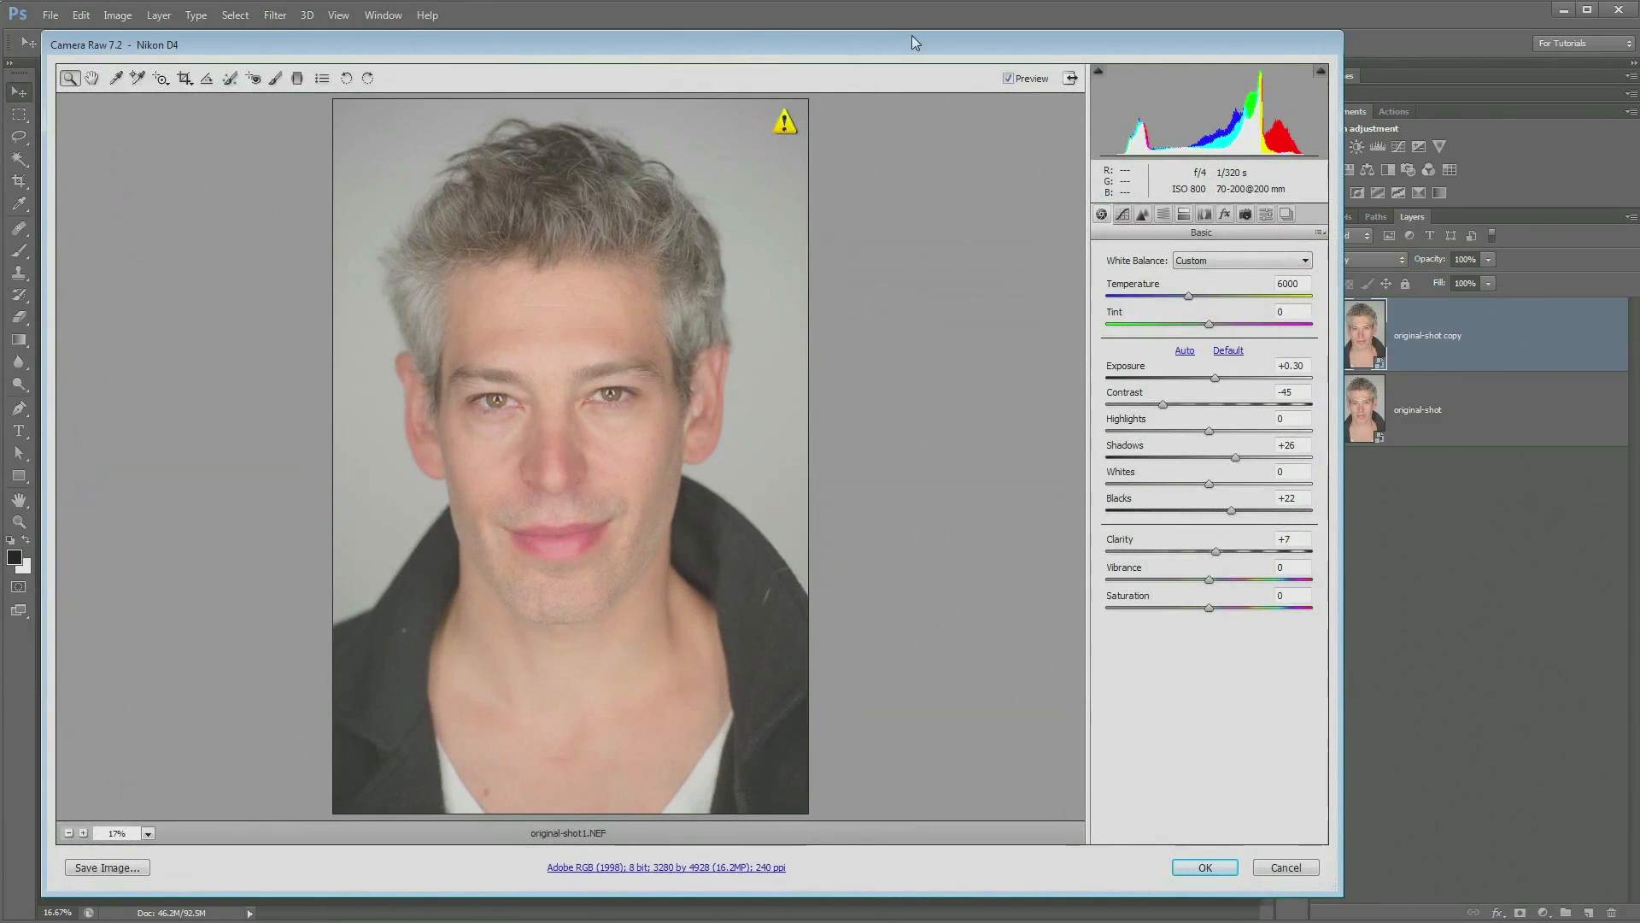
{"action": "left_click_drag", "start_coordinate": [915, 43], "coordinate": [992, 31]}
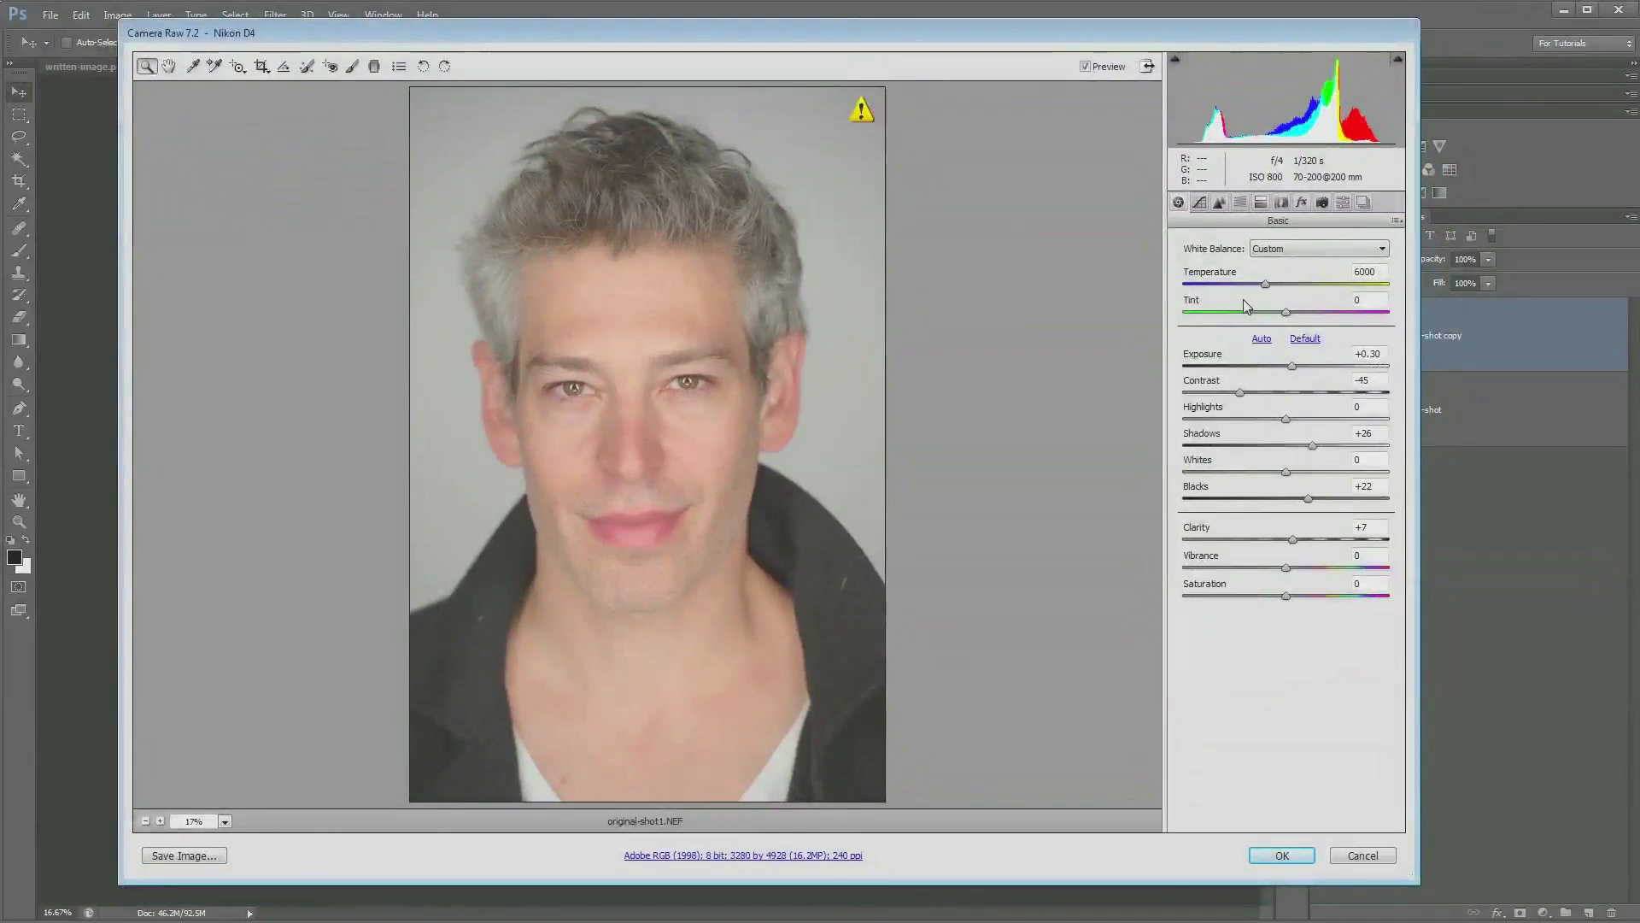
{"action": "left_click", "coordinate": [1242, 202]}
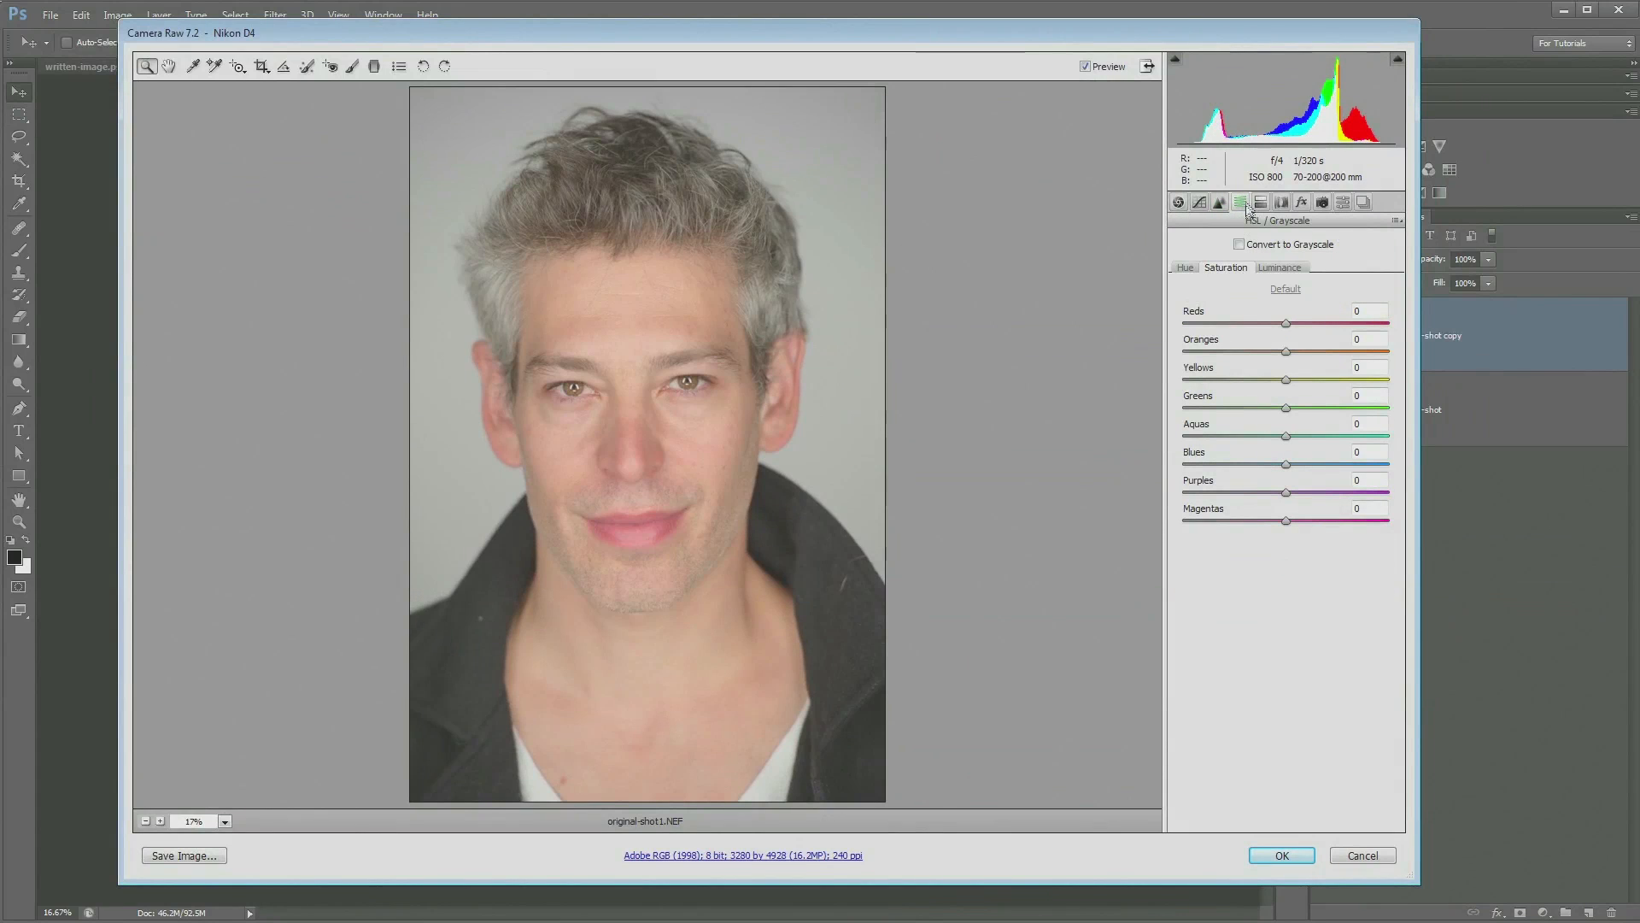
{"action": "left_click", "coordinate": [1239, 245]}
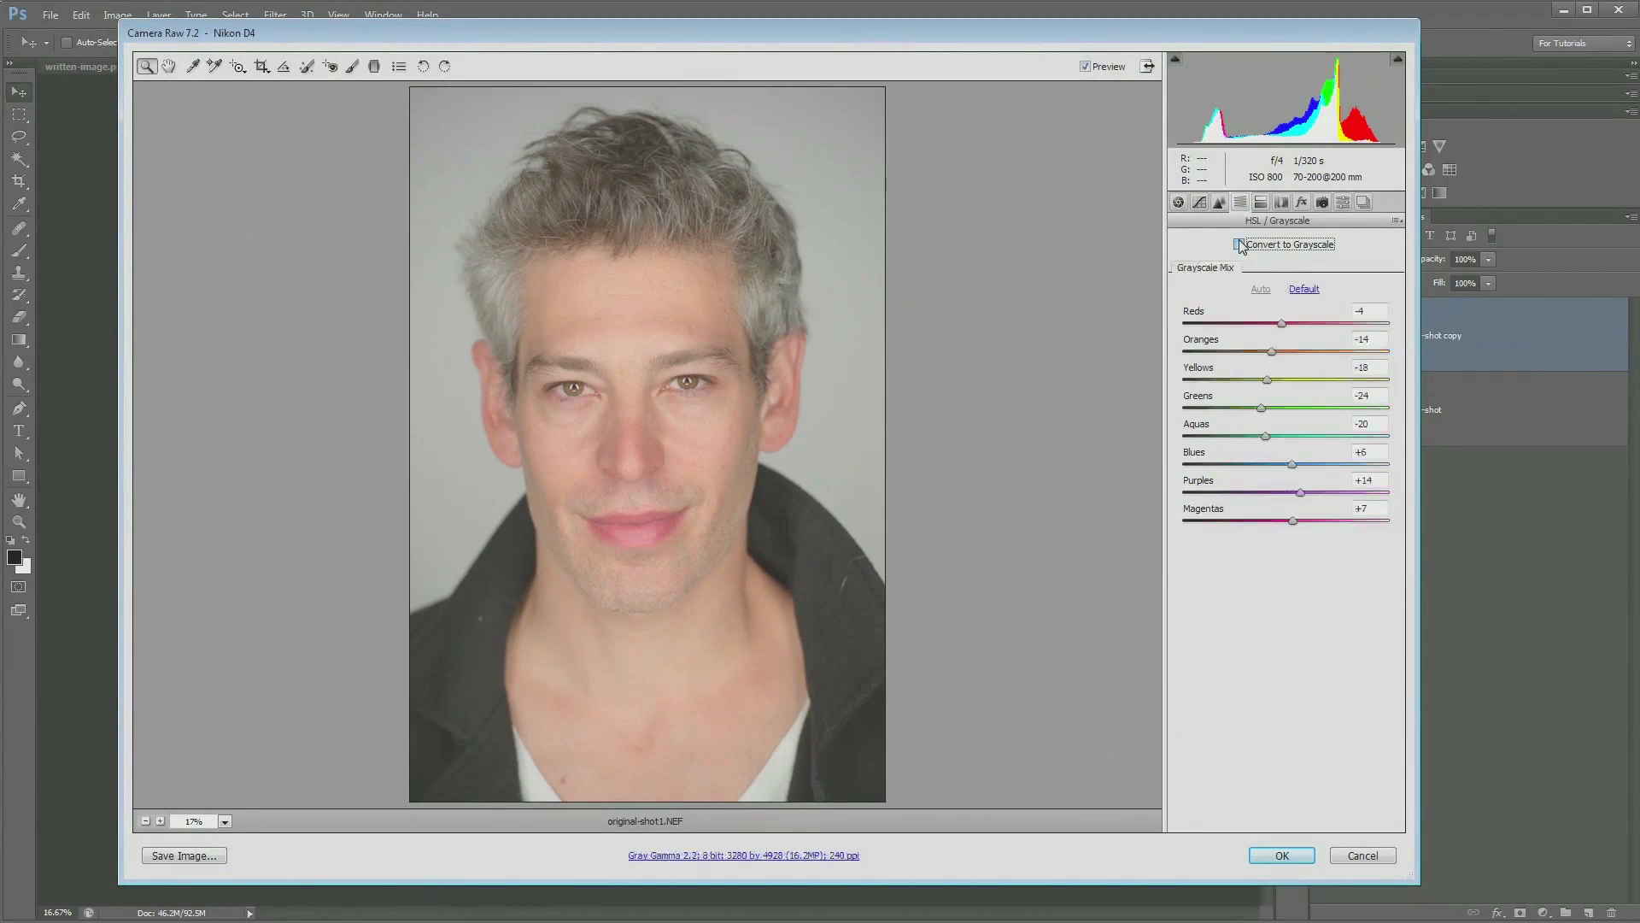
{"action": "left_click_drag", "start_coordinate": [1282, 324], "coordinate": [1222, 380]}
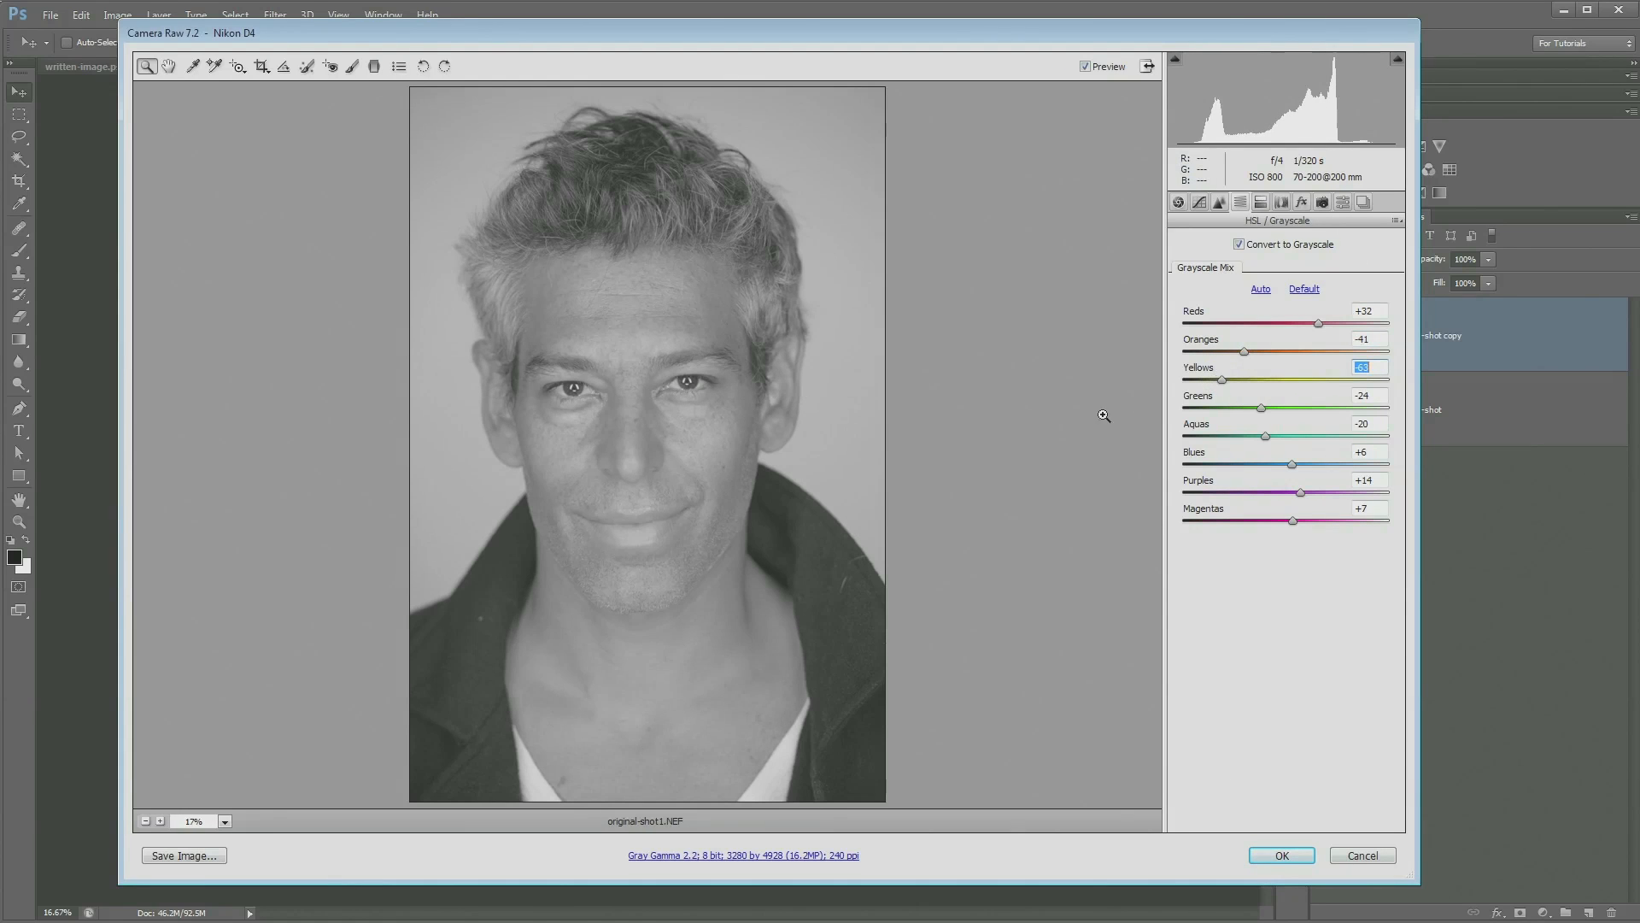
Step: Lighten the grayscale copy's dark tones with Blacks +53 and Shadows about +42, and apply the raw changes
{"action": "left_click", "coordinate": [1179, 203]}
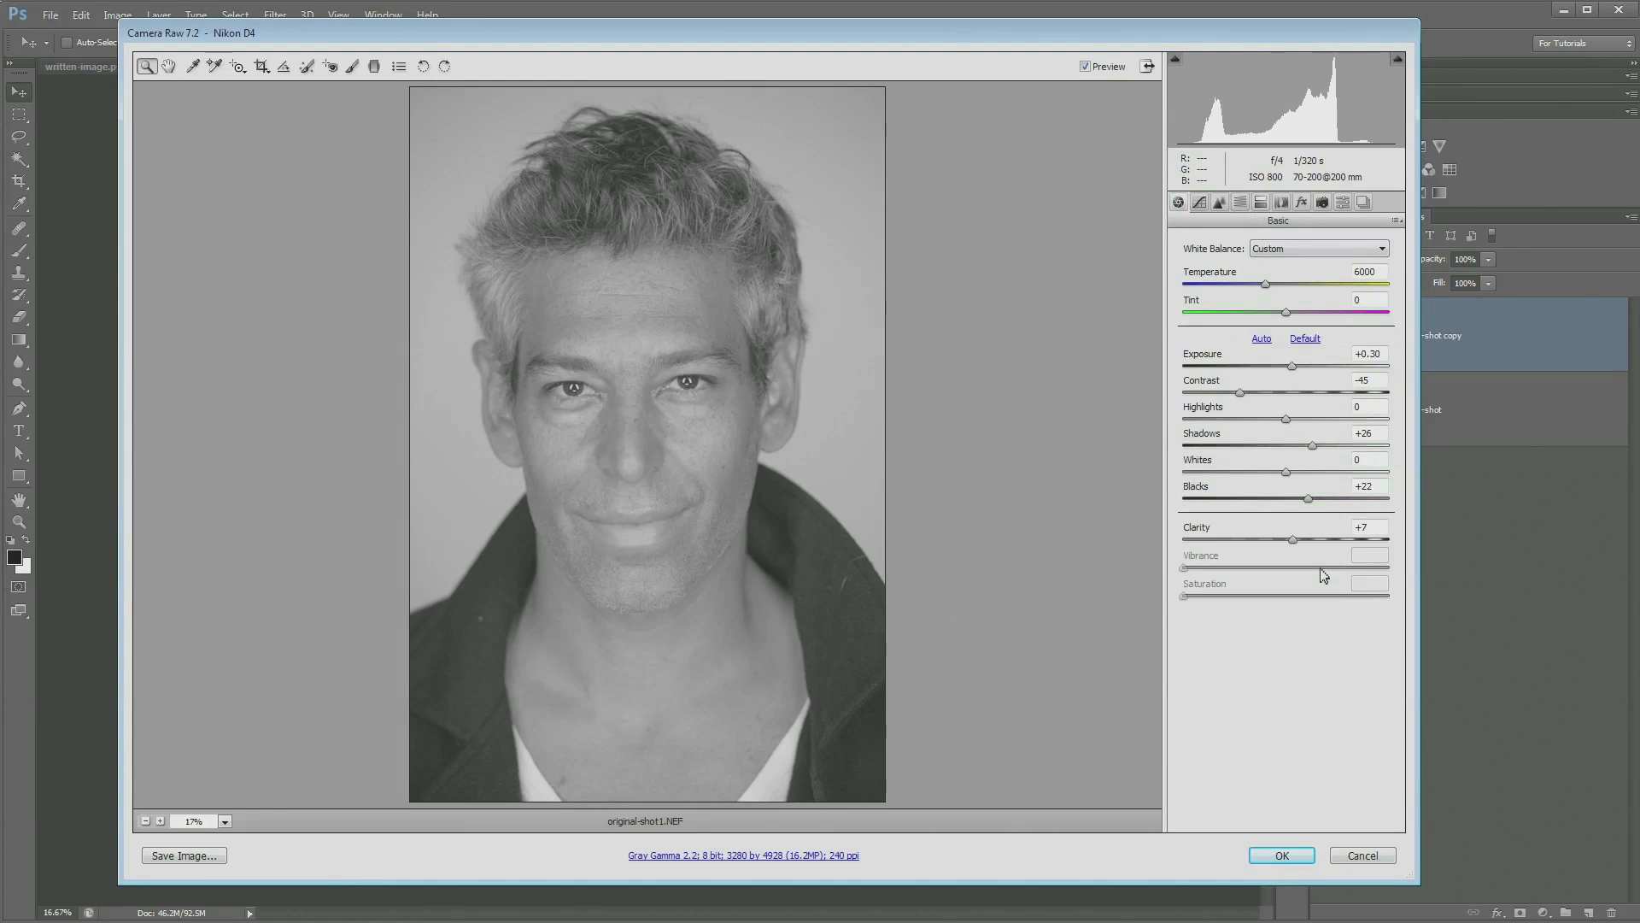
{"action": "left_click_drag", "start_coordinate": [1308, 498], "coordinate": [1346, 505]}
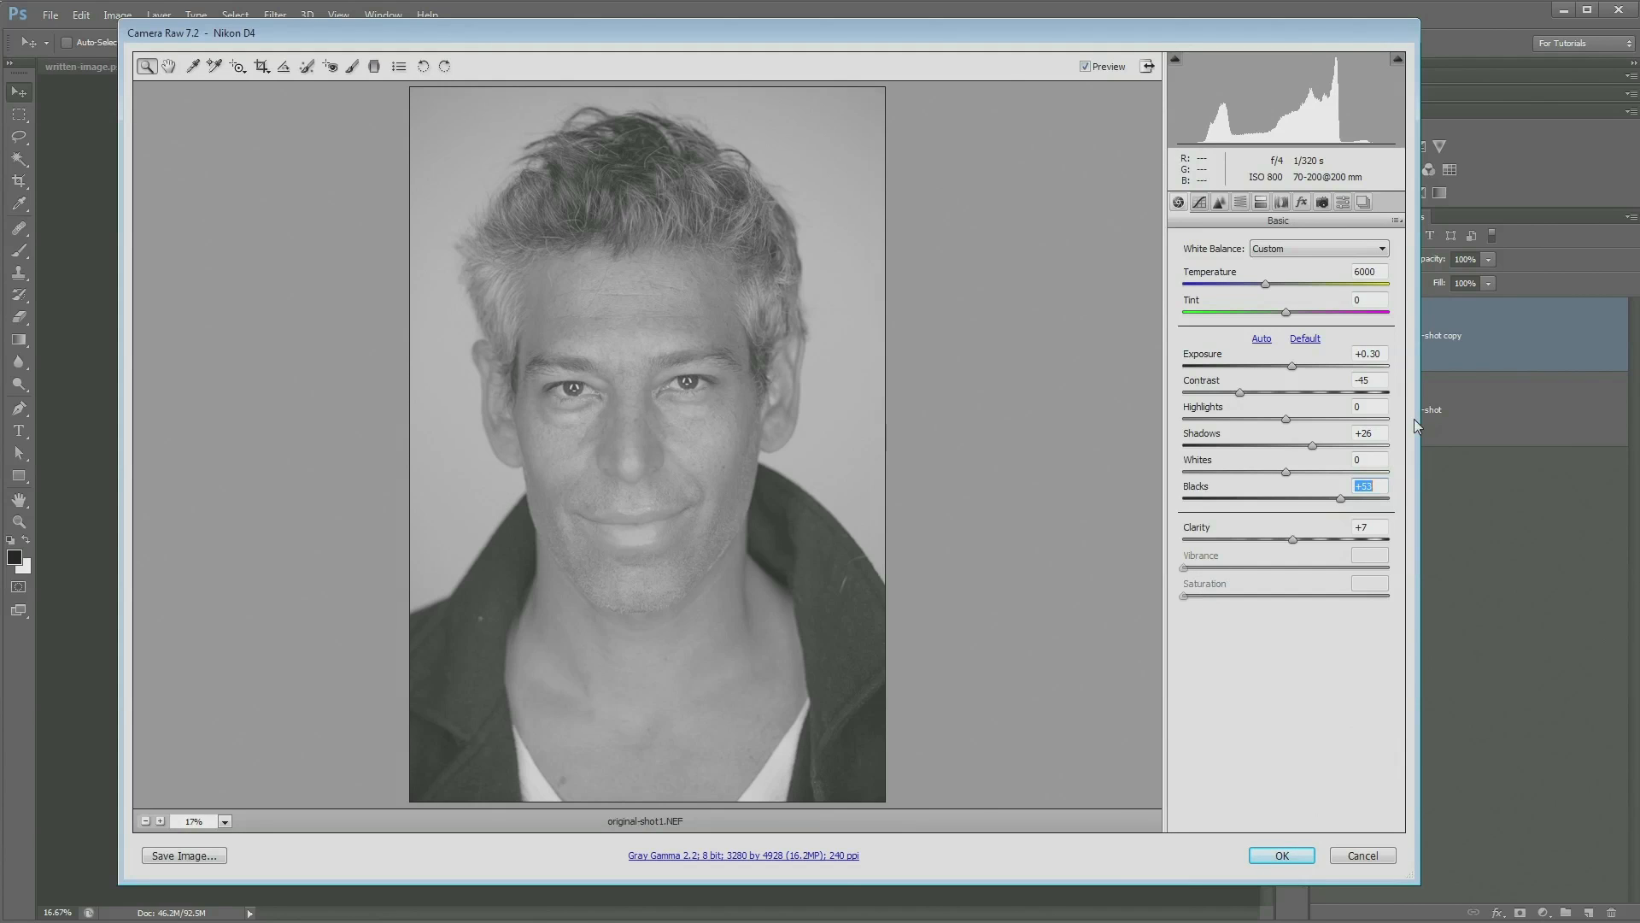
{"action": "left_click_drag", "start_coordinate": [1315, 451], "coordinate": [1333, 453]}
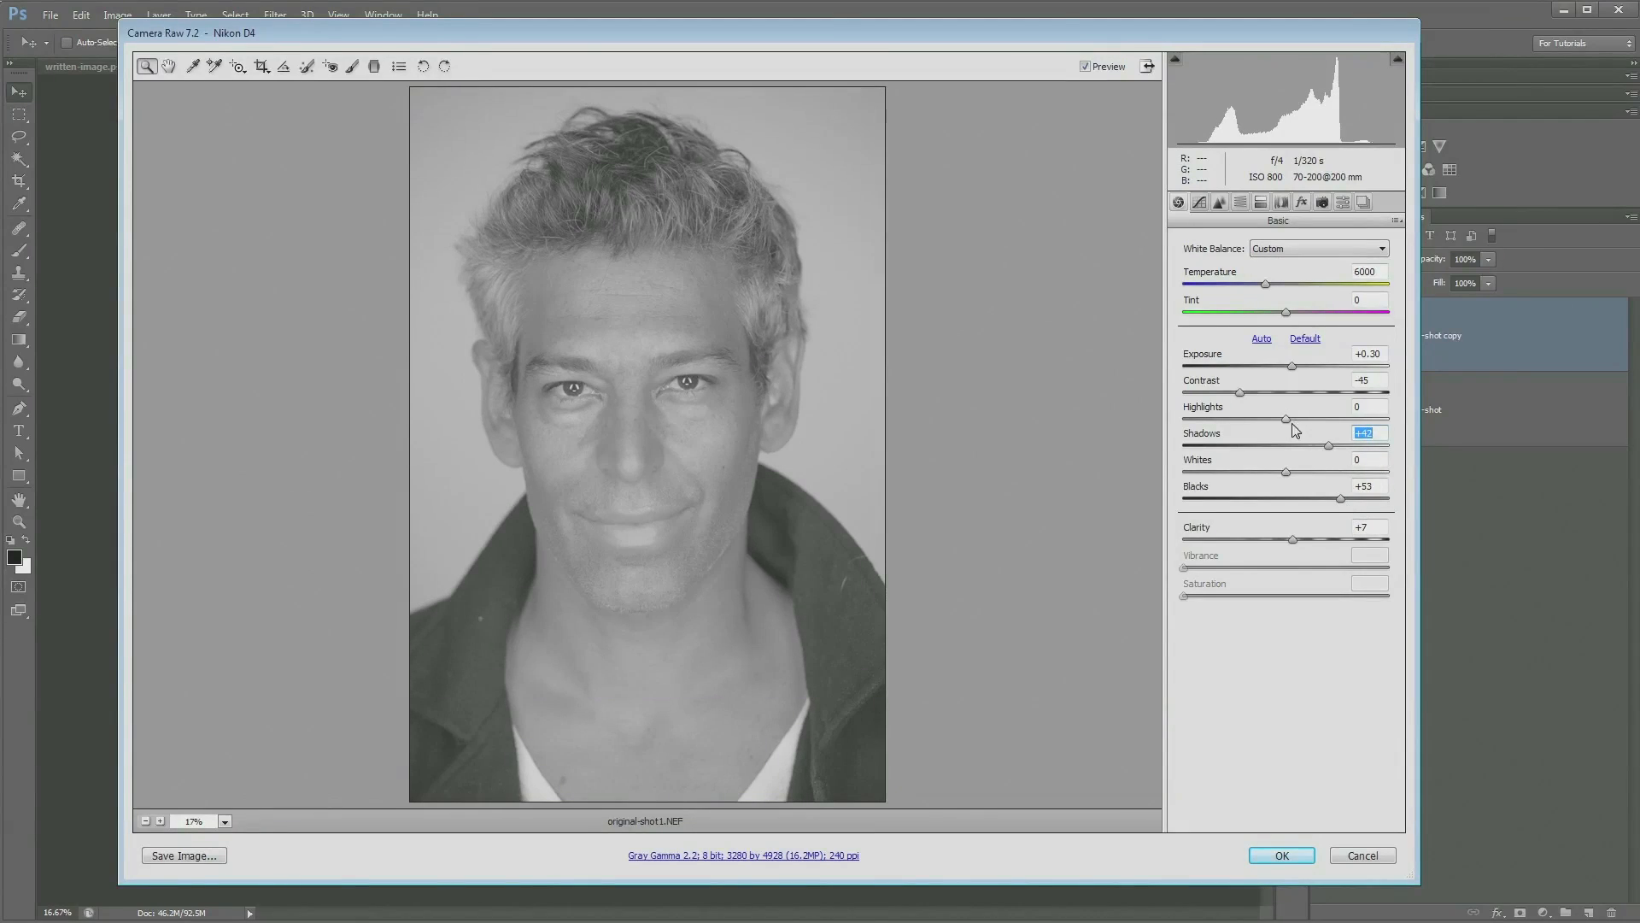
{"action": "key", "text": "h"}
{"action": "left_click", "coordinate": [1281, 857]}
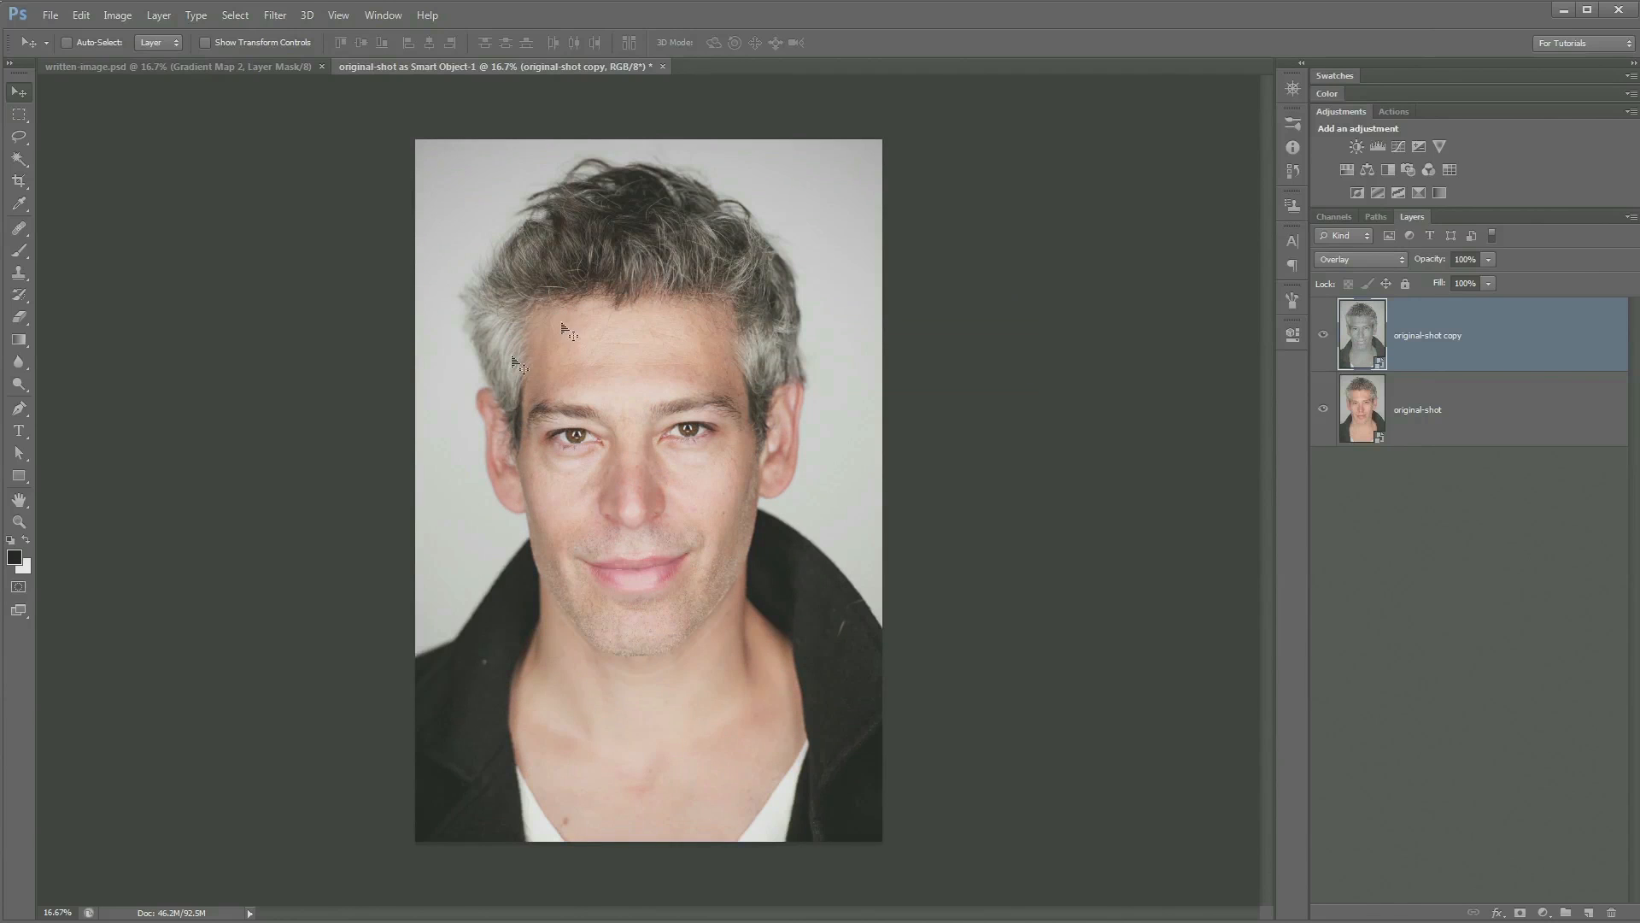
Step: Darken the grayscale copy in Camera Raw with Exposure -0.15, Whites -32 and slightly lower Highlights, and apply the raw changes
{"action": "left_click", "coordinate": [1324, 338]}
{"action": "left_click", "coordinate": [1324, 340]}
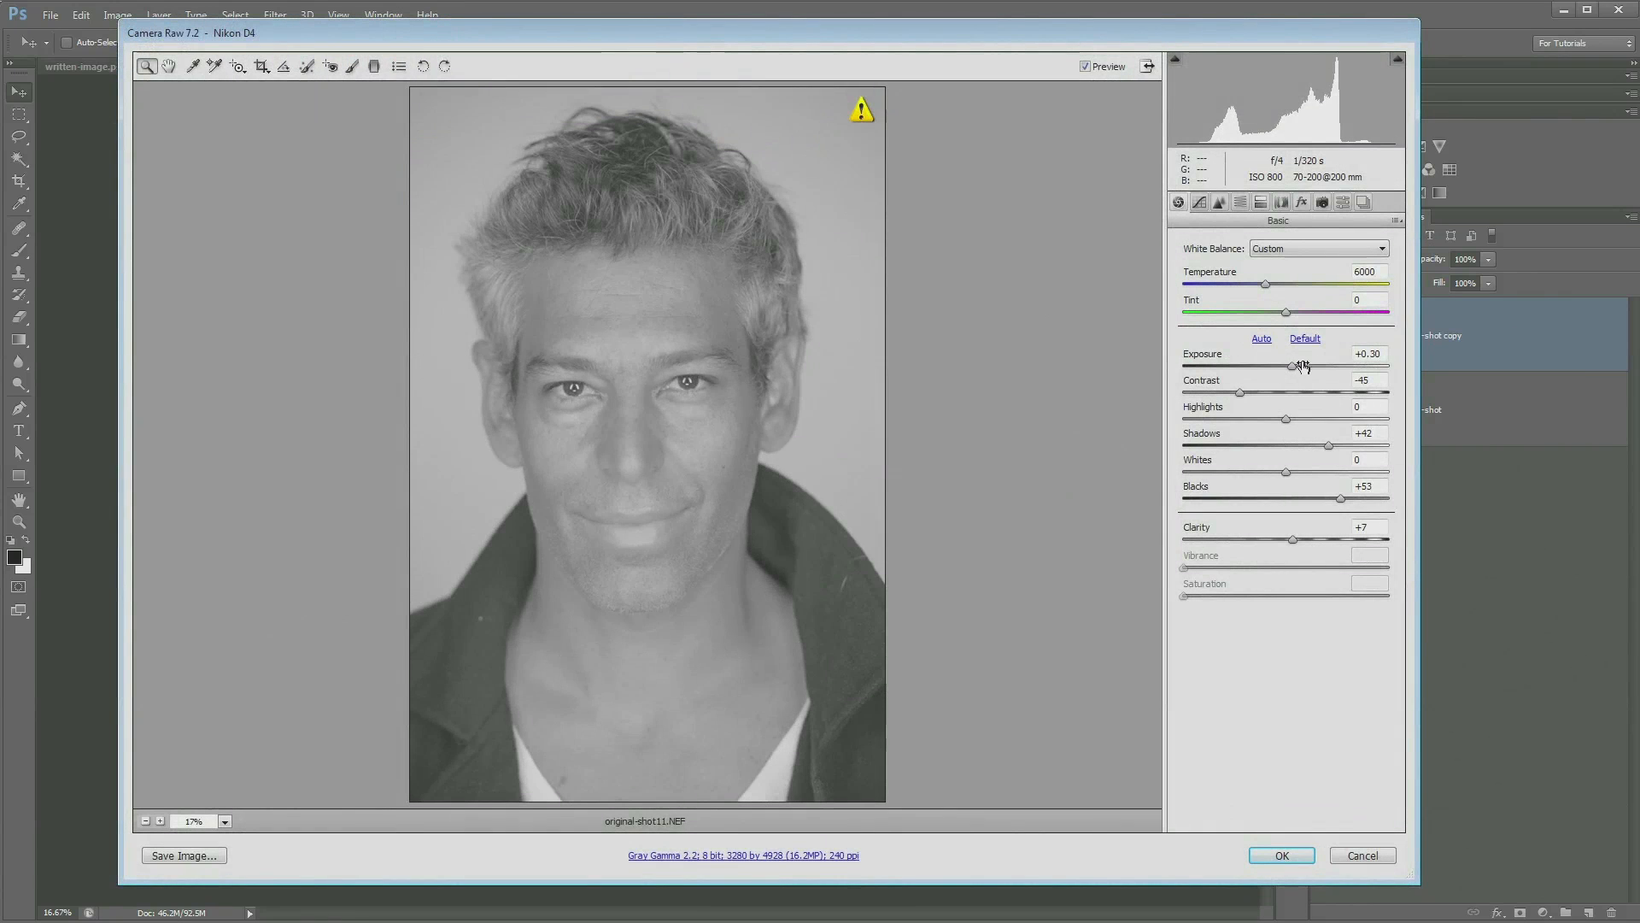
{"action": "left_click_drag", "start_coordinate": [1289, 370], "coordinate": [1284, 369]}
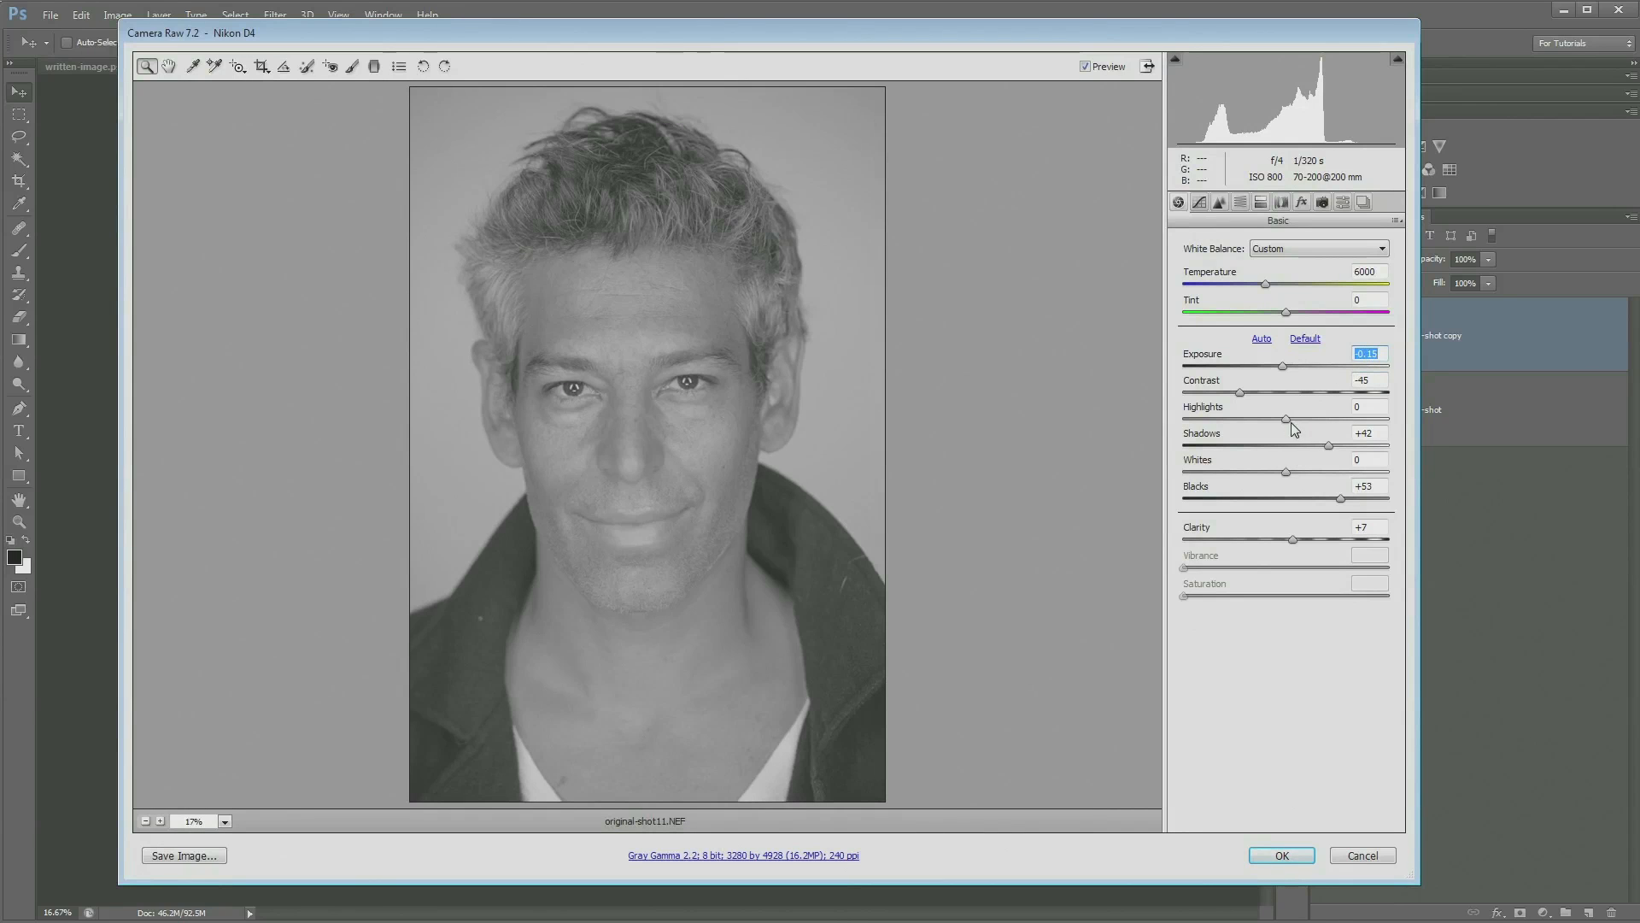
{"action": "left_click_drag", "start_coordinate": [1286, 471], "coordinate": [1256, 473]}
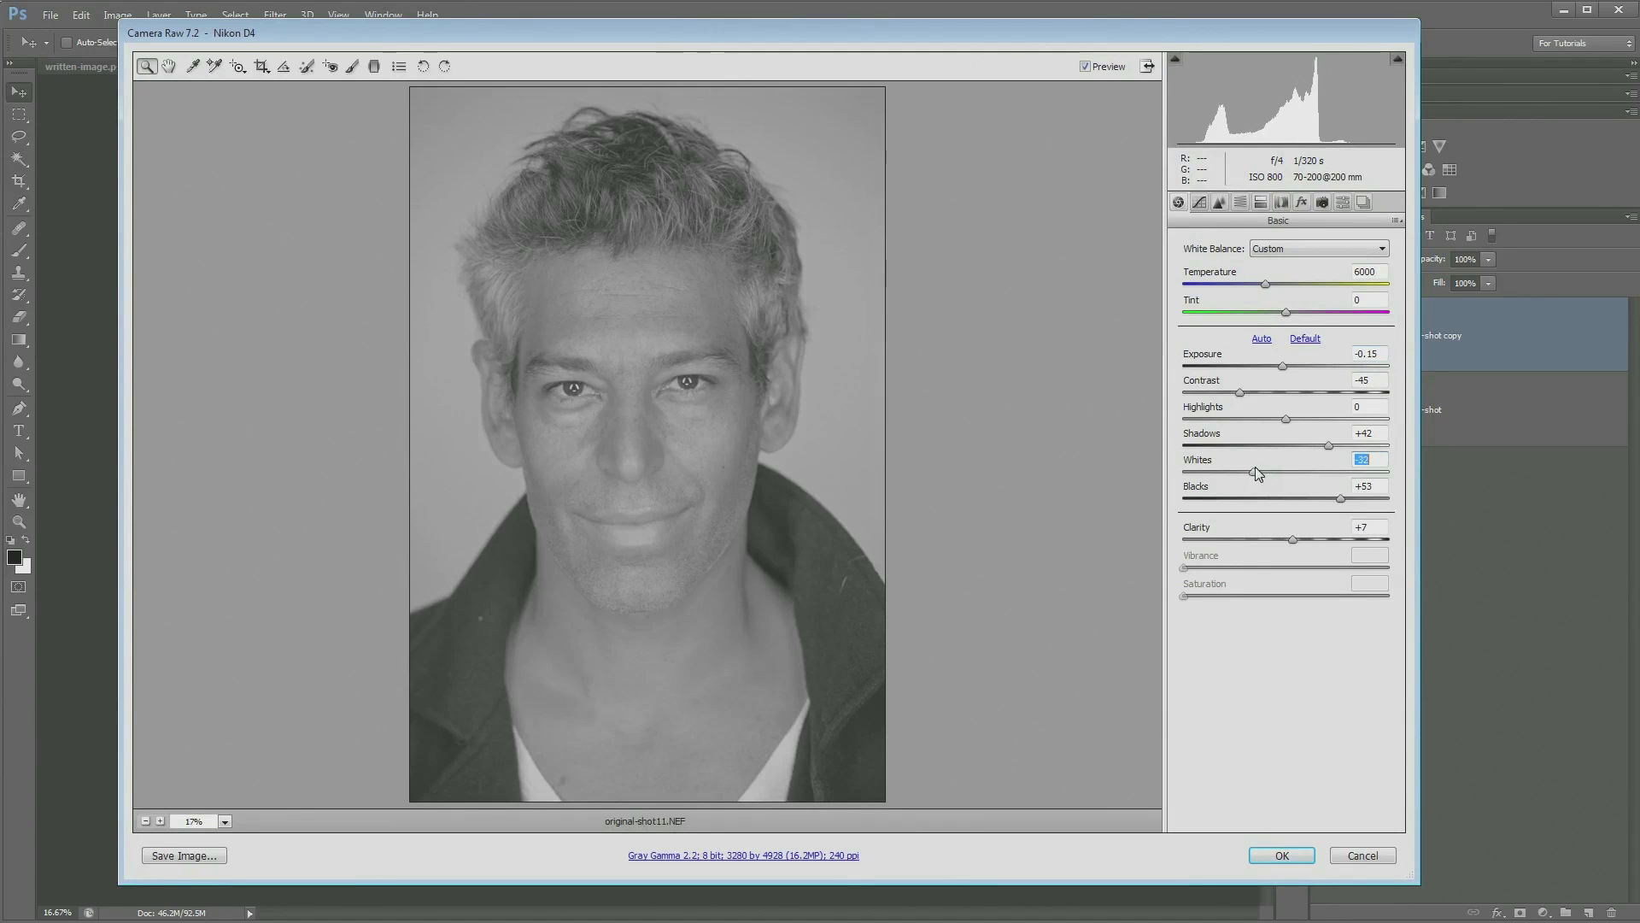
{"action": "left_click_drag", "start_coordinate": [1286, 418], "coordinate": [1266, 417]}
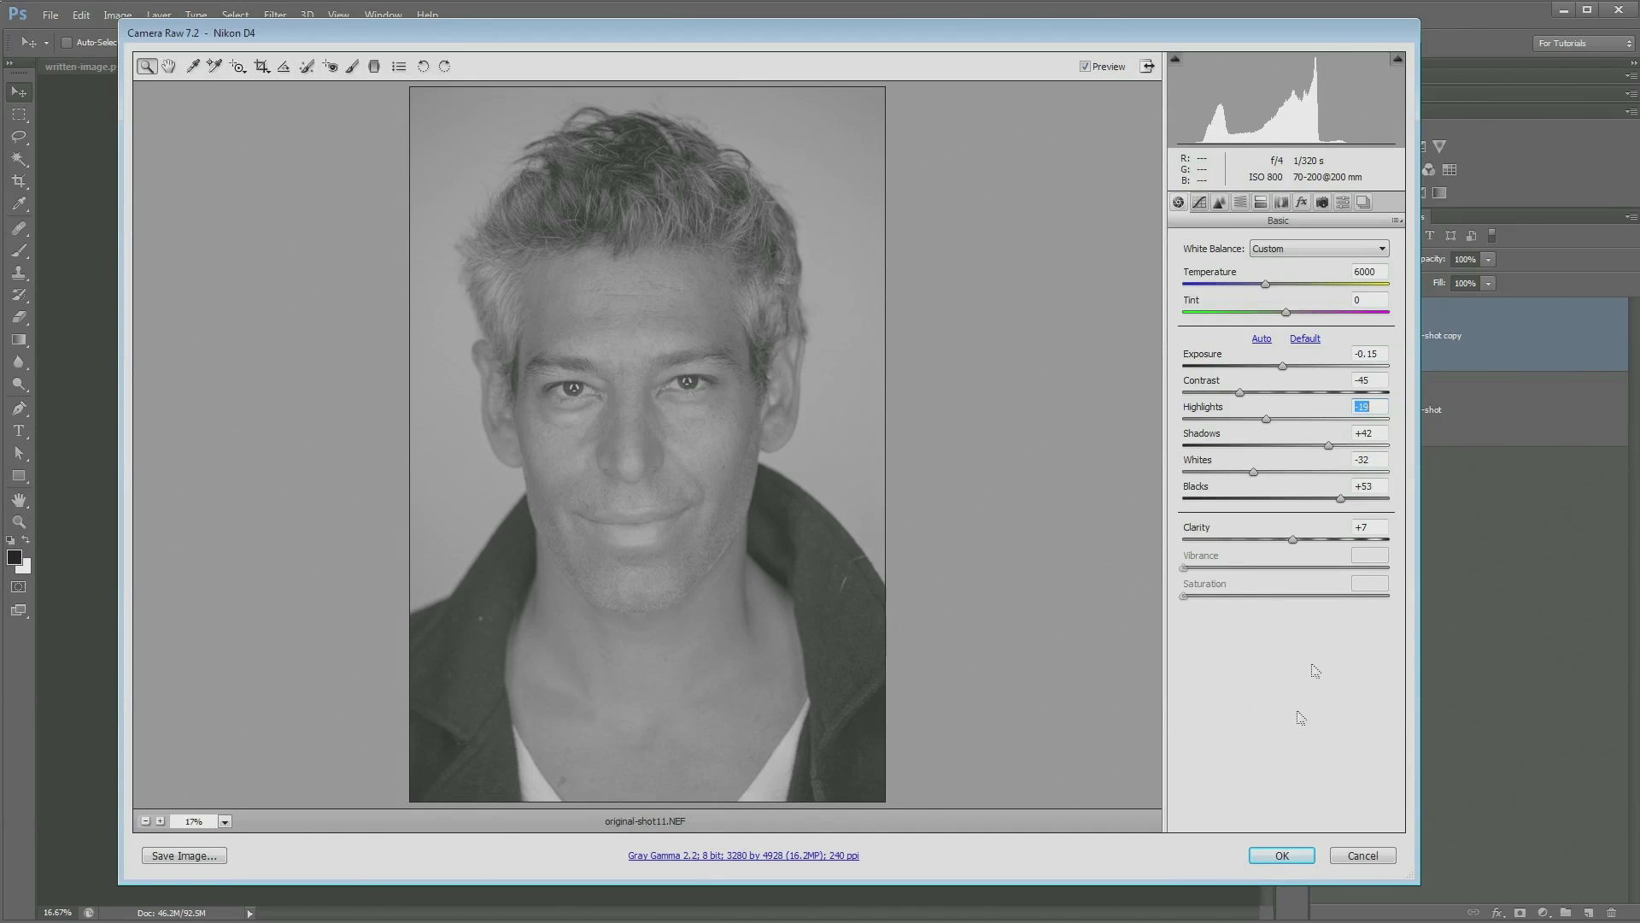
{"action": "left_click", "coordinate": [1281, 859]}
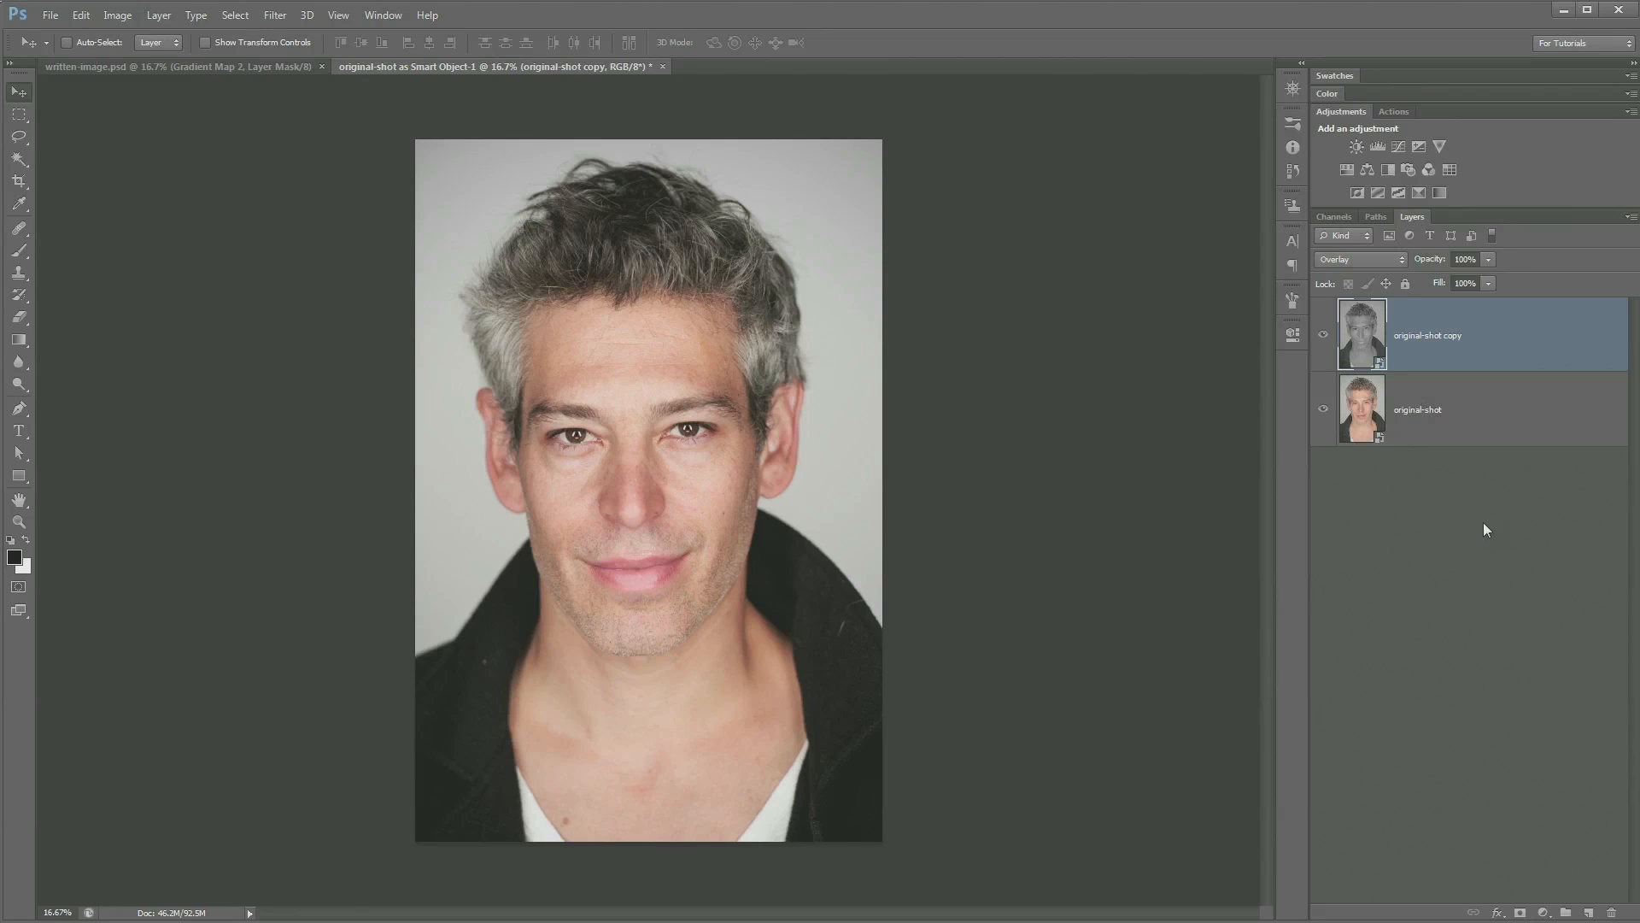
Step: Create a new empty layer above the grayscale copy and name it Blemishes
{"action": "left_click", "coordinate": [1589, 912]}
{"action": "double_click", "coordinate": [1411, 345]}
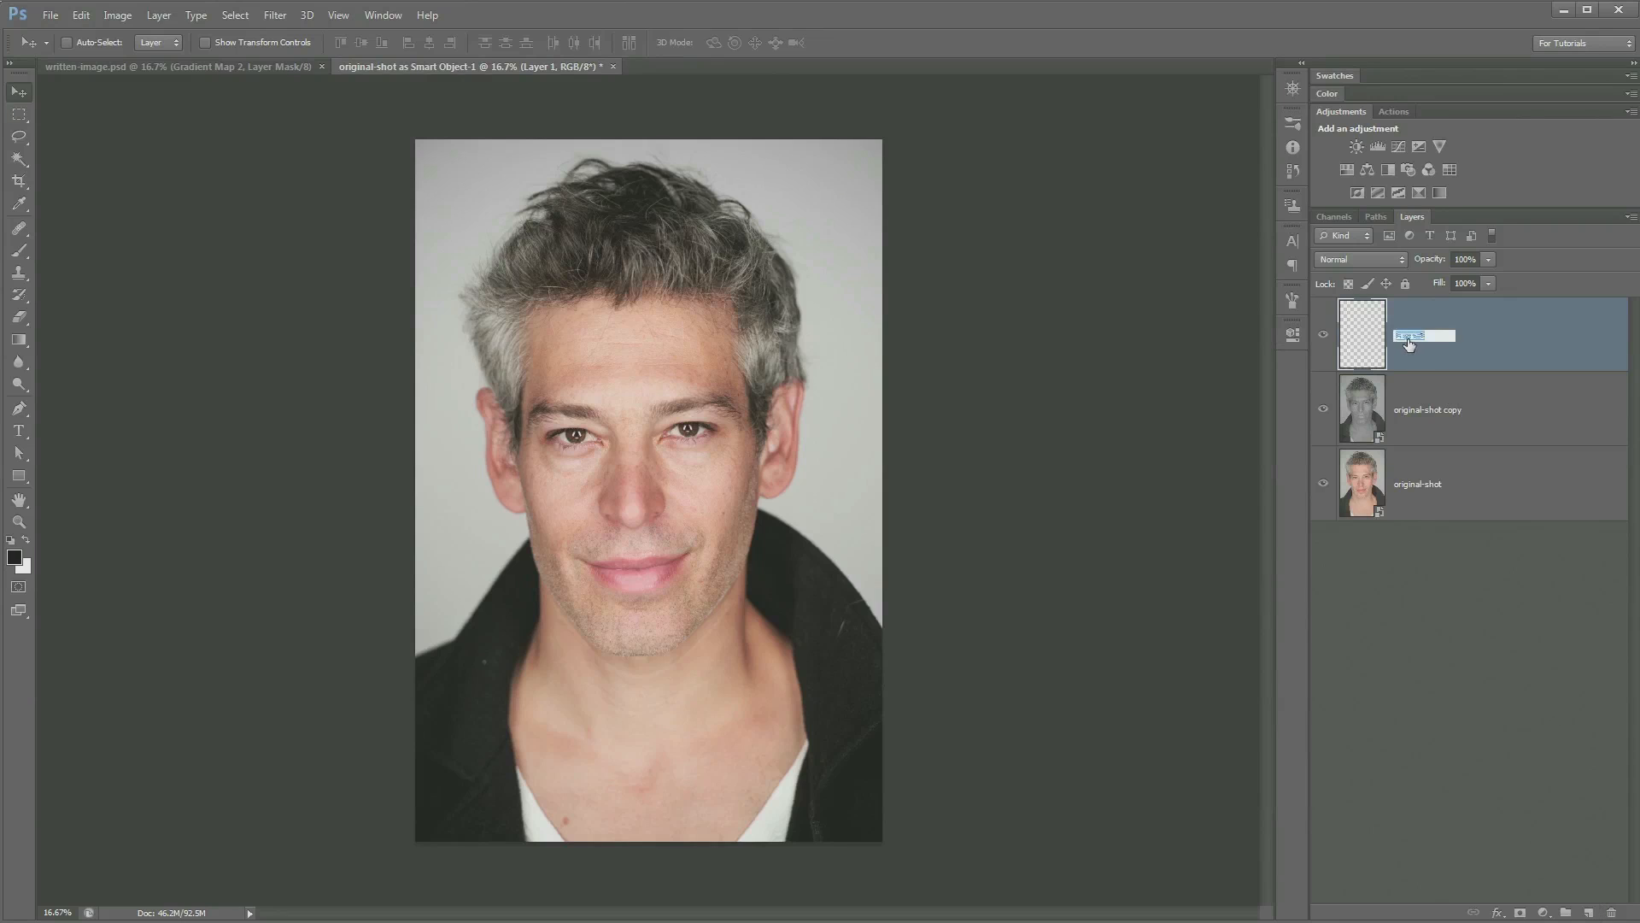
{"action": "type", "text": "Blemishes"}
{"action": "key", "text": "Return"}
Step: Examine the portrait's face, neck and chest up close for blemishes that need healing
{"action": "key", "text": "z"}
{"action": "left_click_drag", "start_coordinate": [663, 296], "coordinate": [598, 102]}
{"action": "left_click_drag", "start_coordinate": [728, 436], "coordinate": [547, 94]}
{"action": "left_click_drag", "start_coordinate": [857, 674], "coordinate": [863, 613]}
{"action": "key", "text": "ctrl+minus"}
{"action": "key", "text": "ctrl+minus"}
{"action": "left_click_drag", "start_coordinate": [1196, 244], "coordinate": [863, 458]}
{"action": "left_click_drag", "start_coordinate": [650, 580], "coordinate": [1393, 526]}
{"action": "left_click_drag", "start_coordinate": [551, 588], "coordinate": [575, 486]}
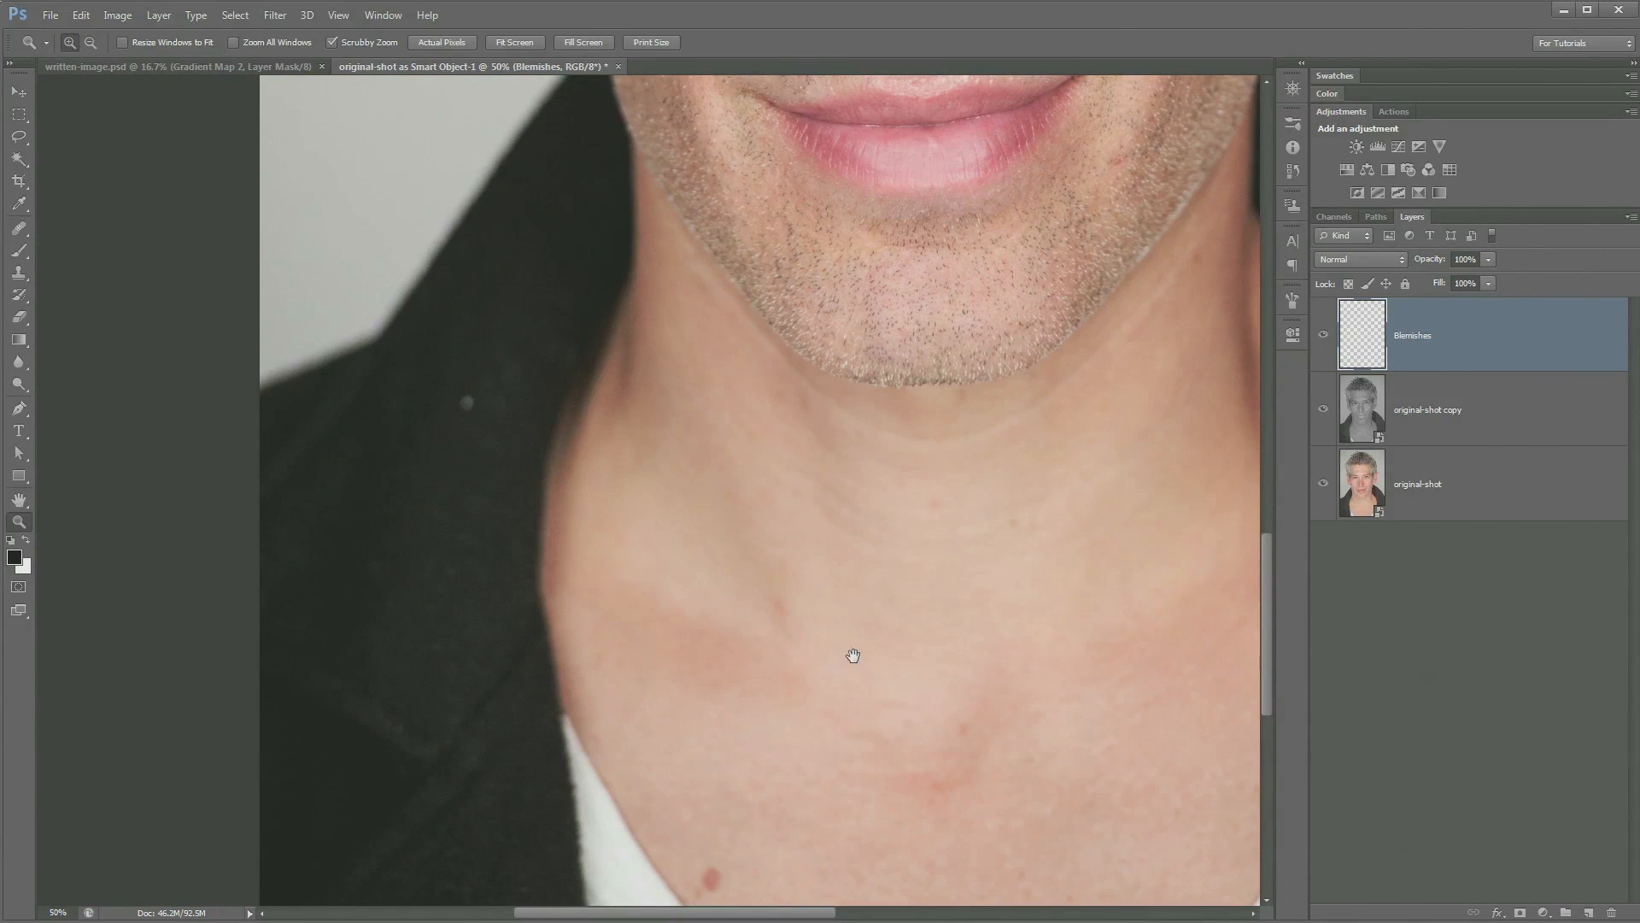
{"action": "left_click_drag", "start_coordinate": [852, 656], "coordinate": [678, 413]}
{"action": "left_click_drag", "start_coordinate": [950, 248], "coordinate": [825, 721]}
{"action": "left_click_drag", "start_coordinate": [732, 374], "coordinate": [785, 727]}
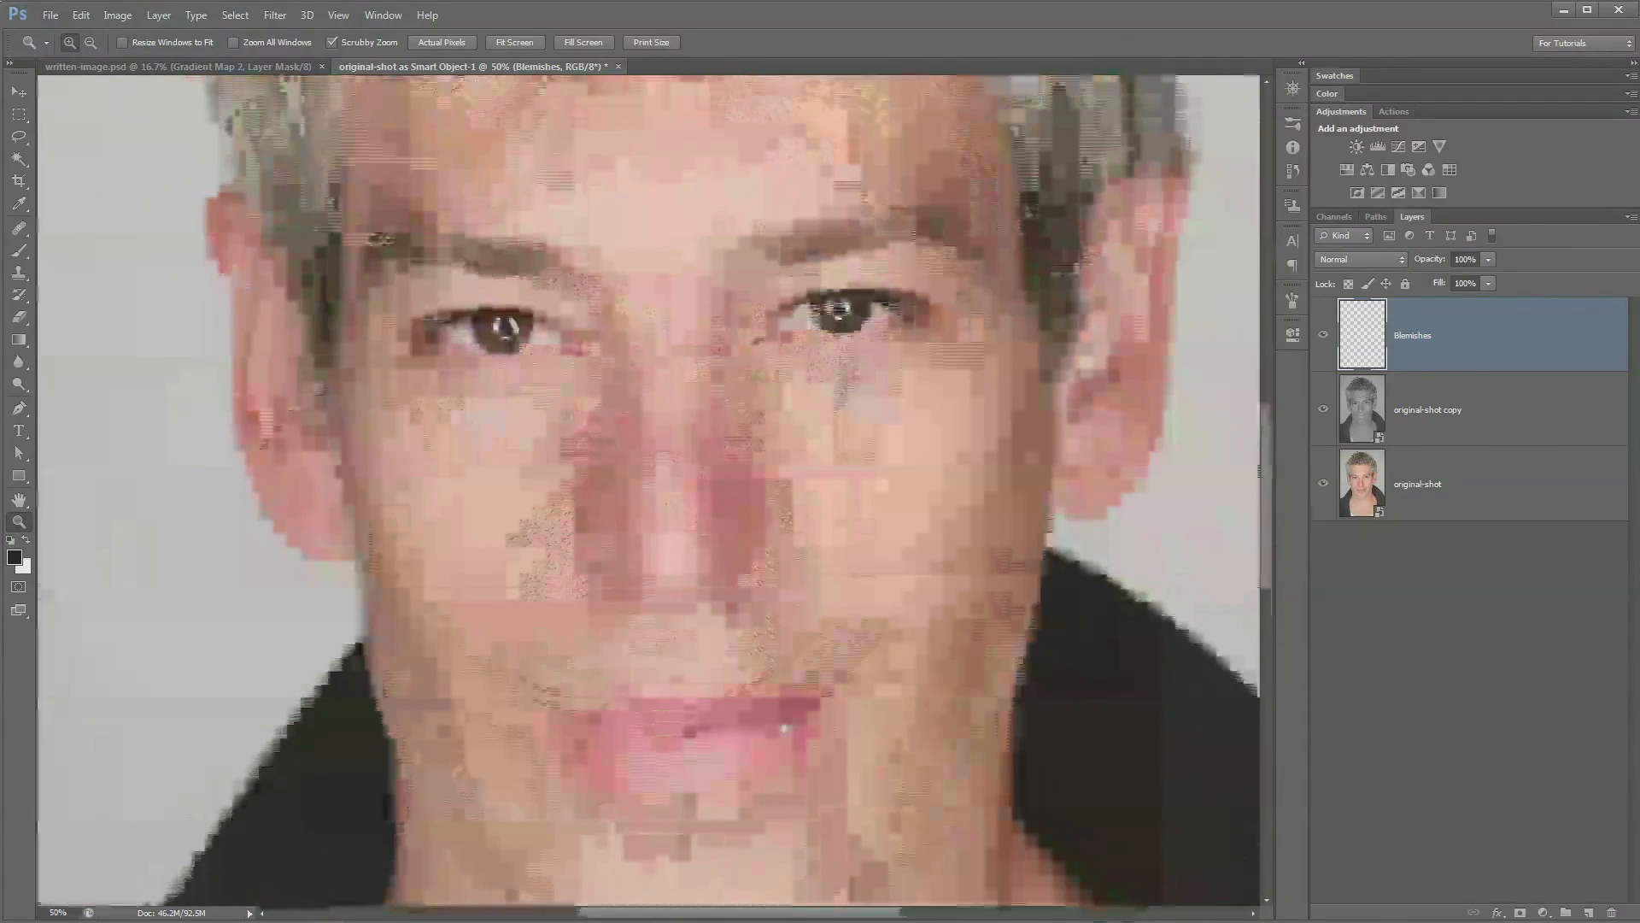
{"action": "left_click_drag", "start_coordinate": [799, 410], "coordinate": [818, 591]}
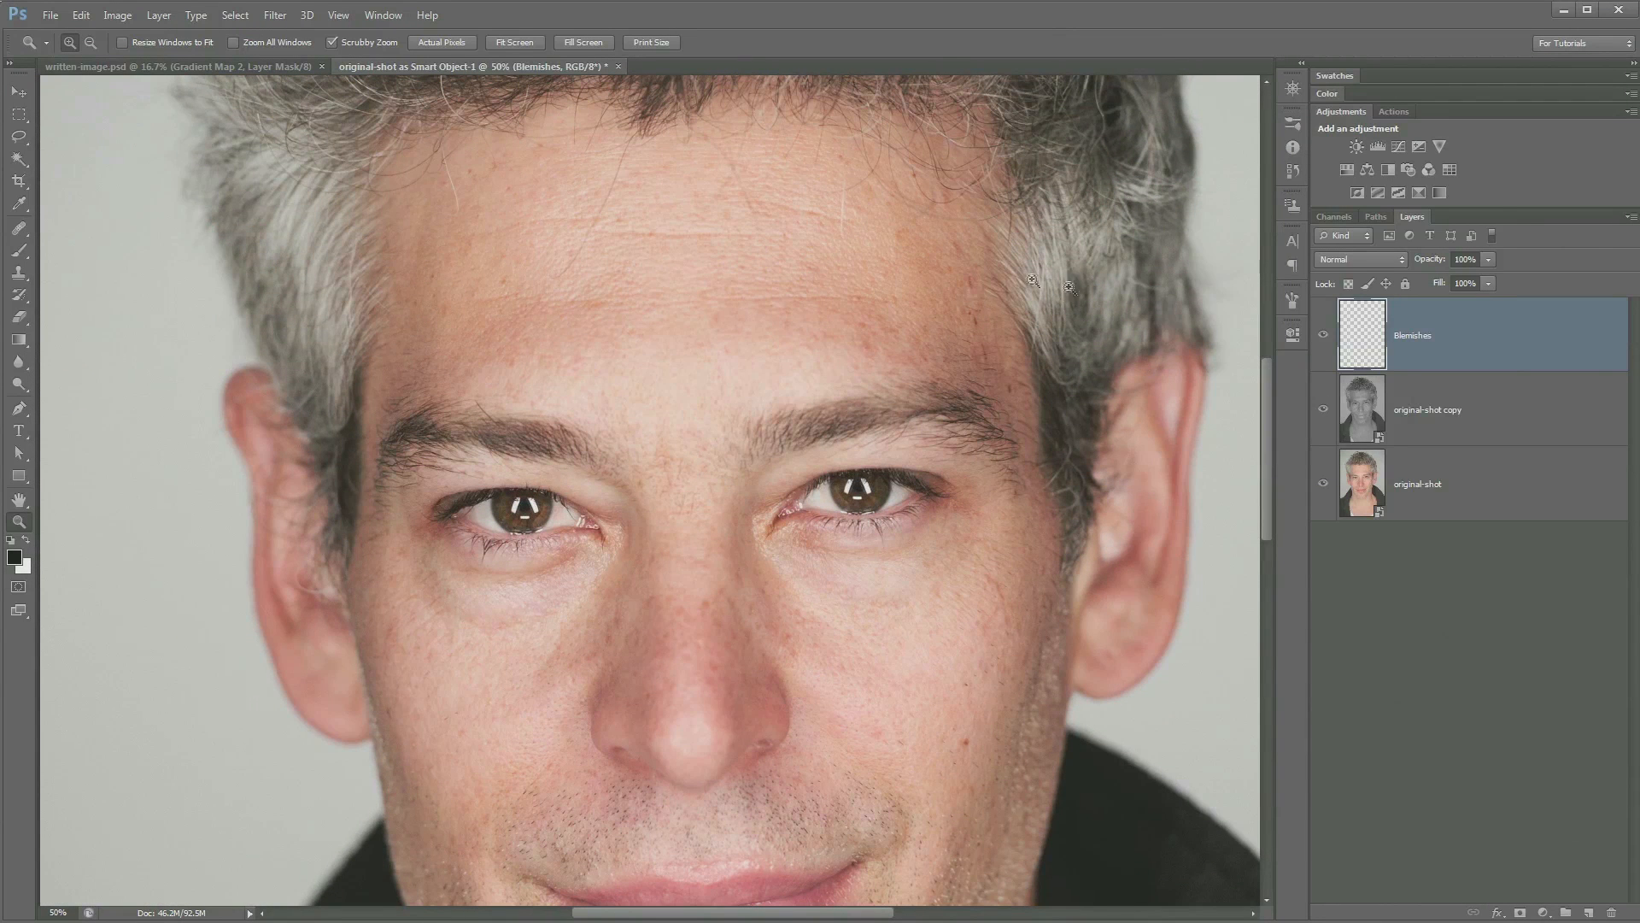
Step: Set up the Healing Brush to sample Current & Below with a brush size of 107 px
{"action": "left_click", "coordinate": [19, 228]}
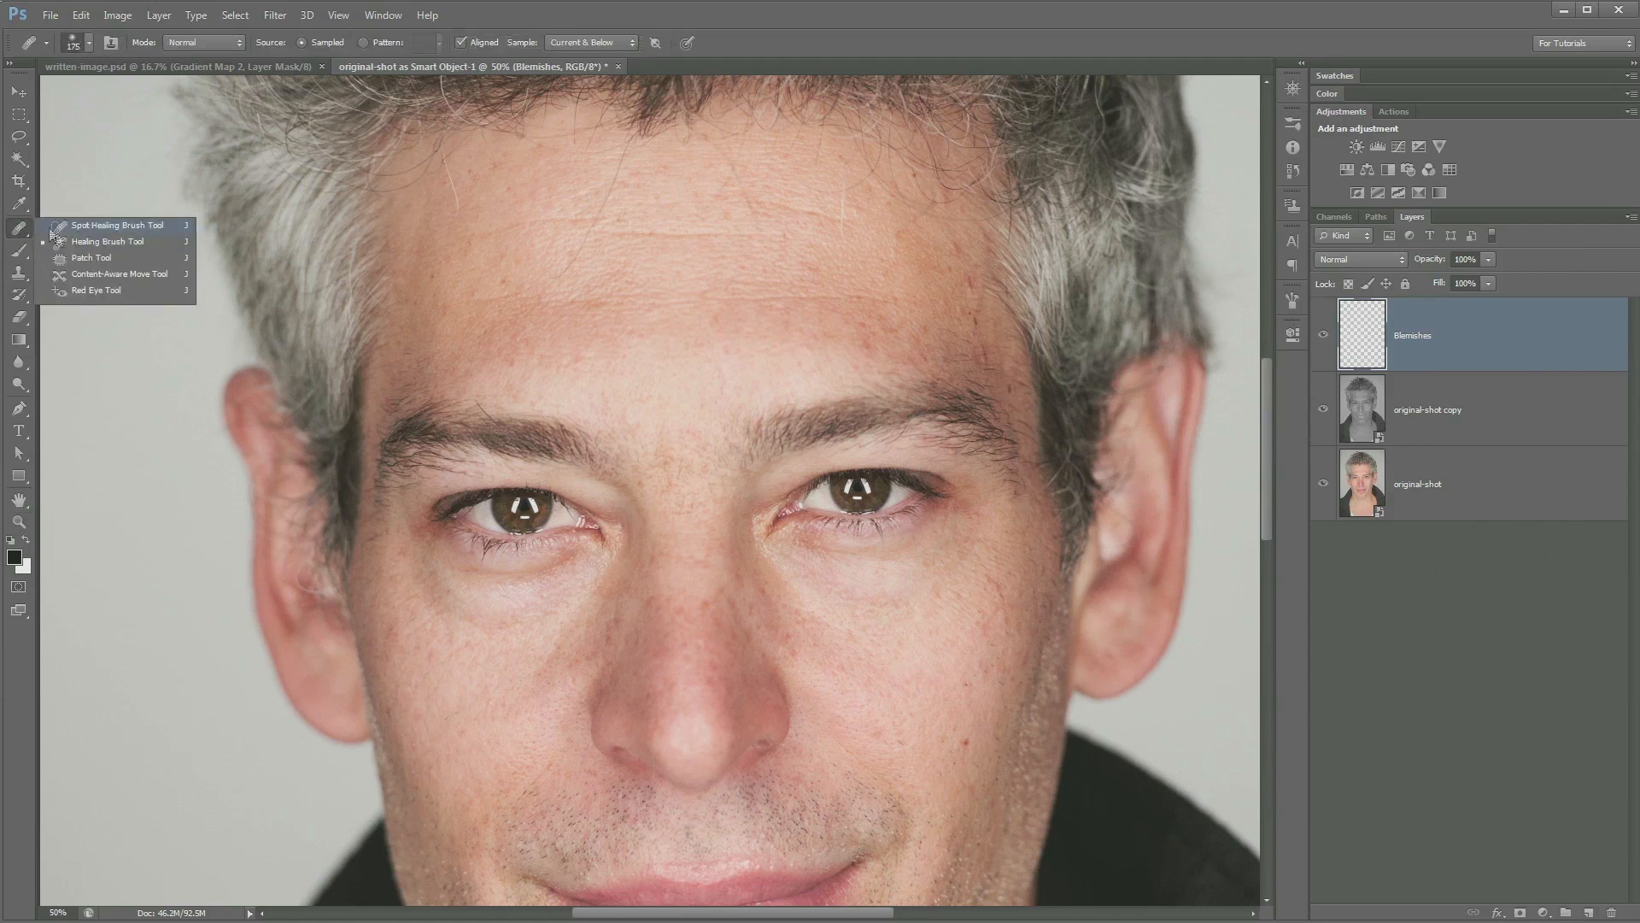
{"action": "left_click", "coordinate": [111, 243]}
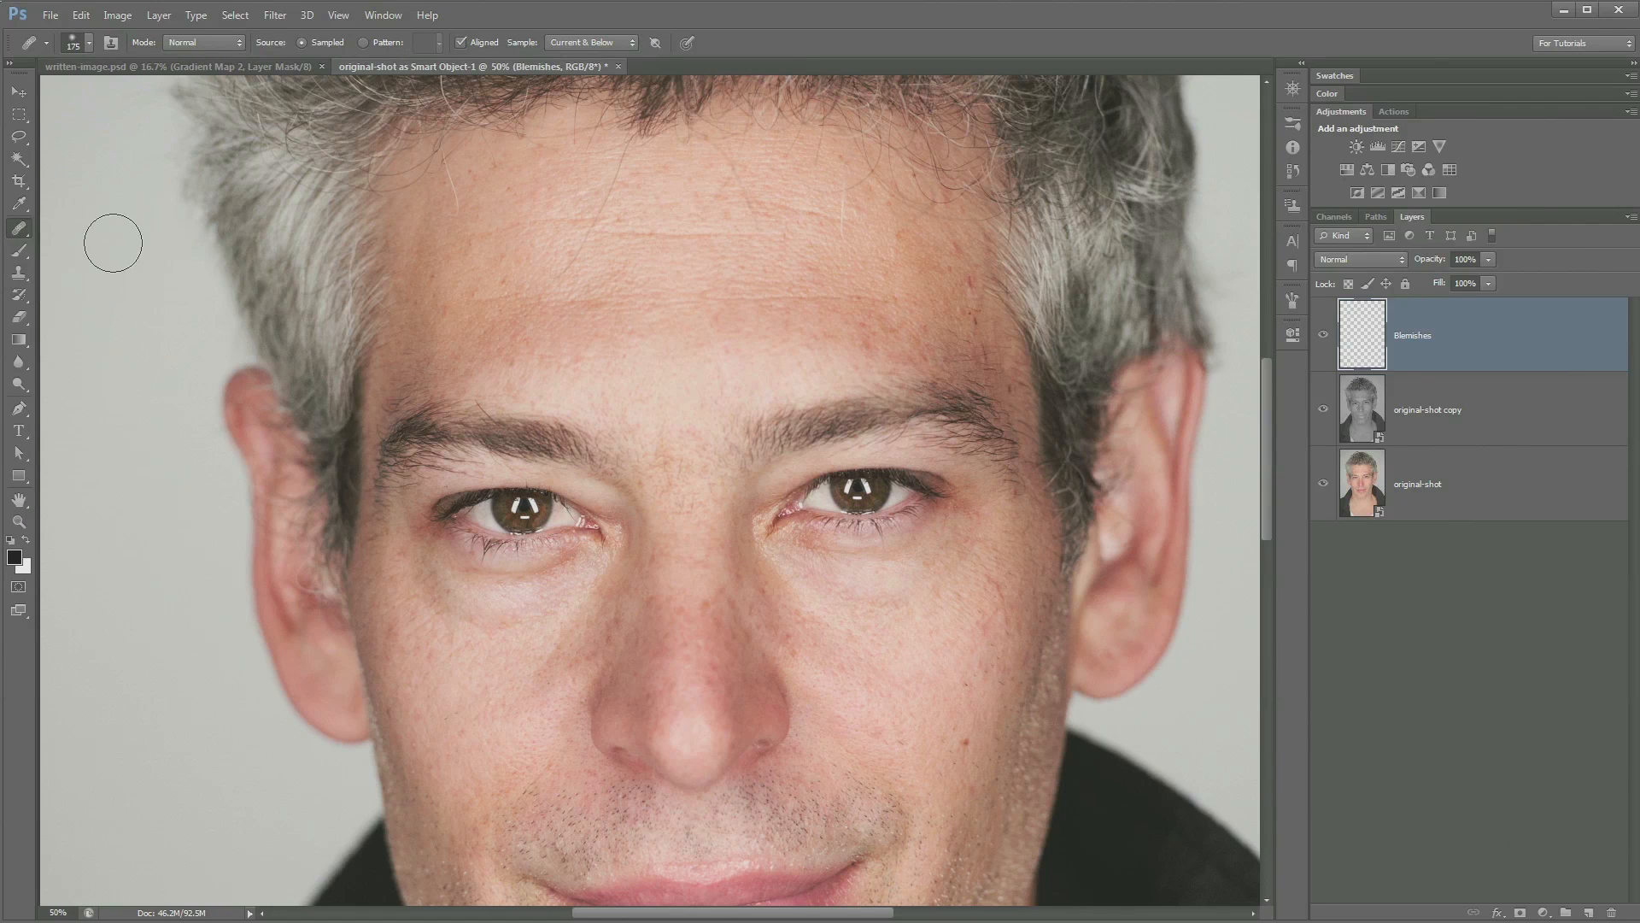
{"action": "left_click", "coordinate": [576, 42]}
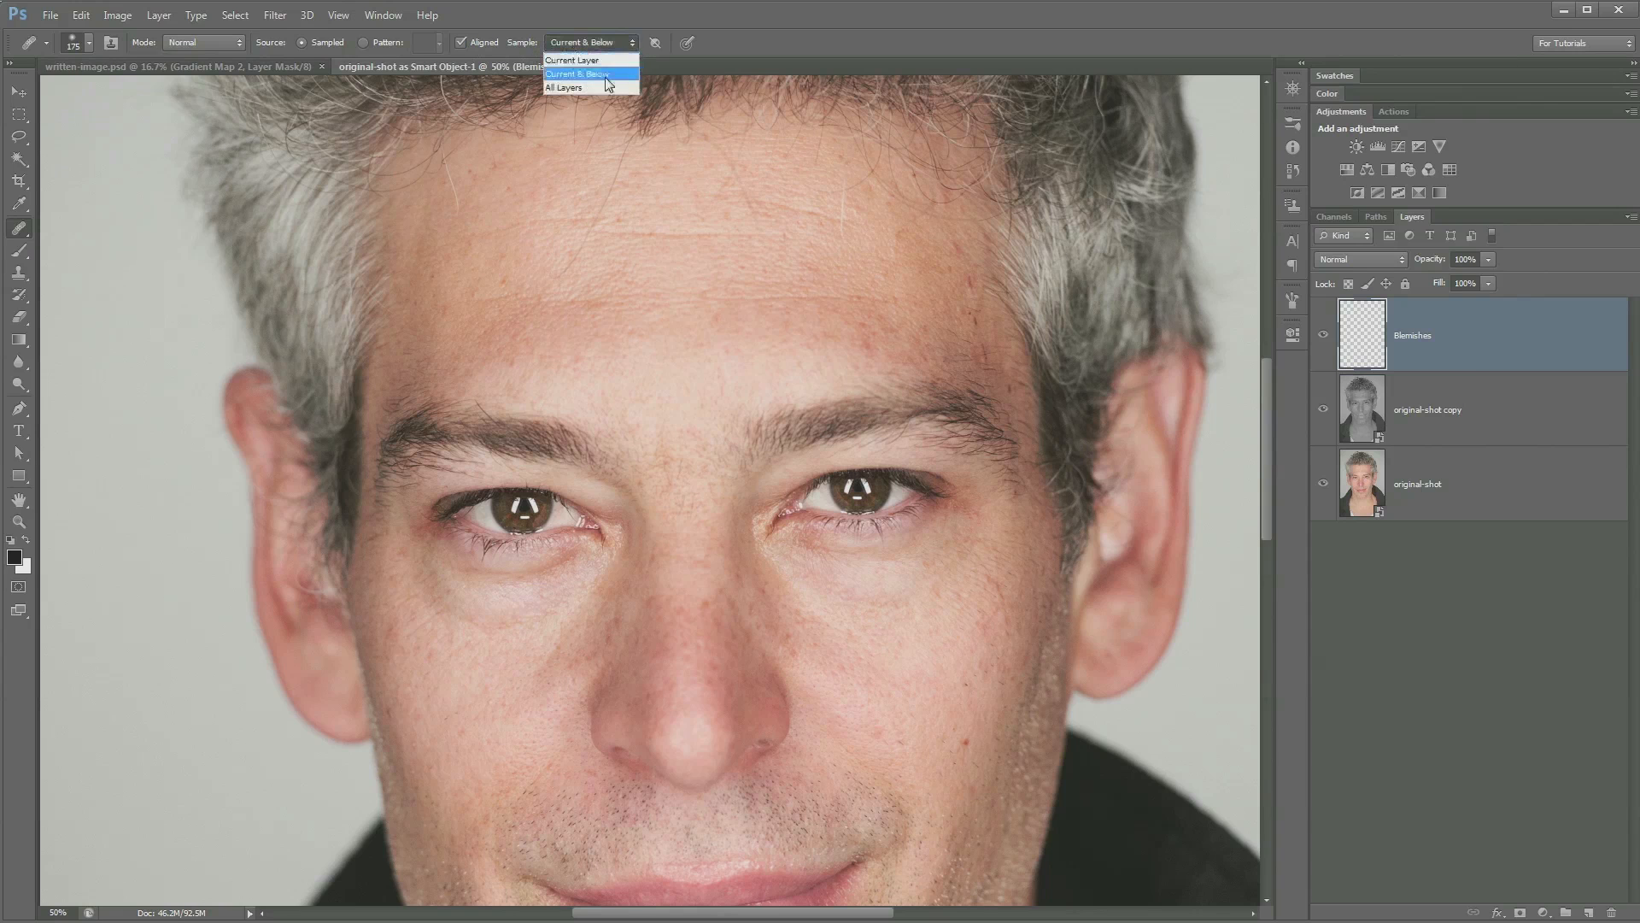
{"action": "left_click", "coordinate": [602, 82]}
{"action": "right_click", "coordinate": [653, 345]}
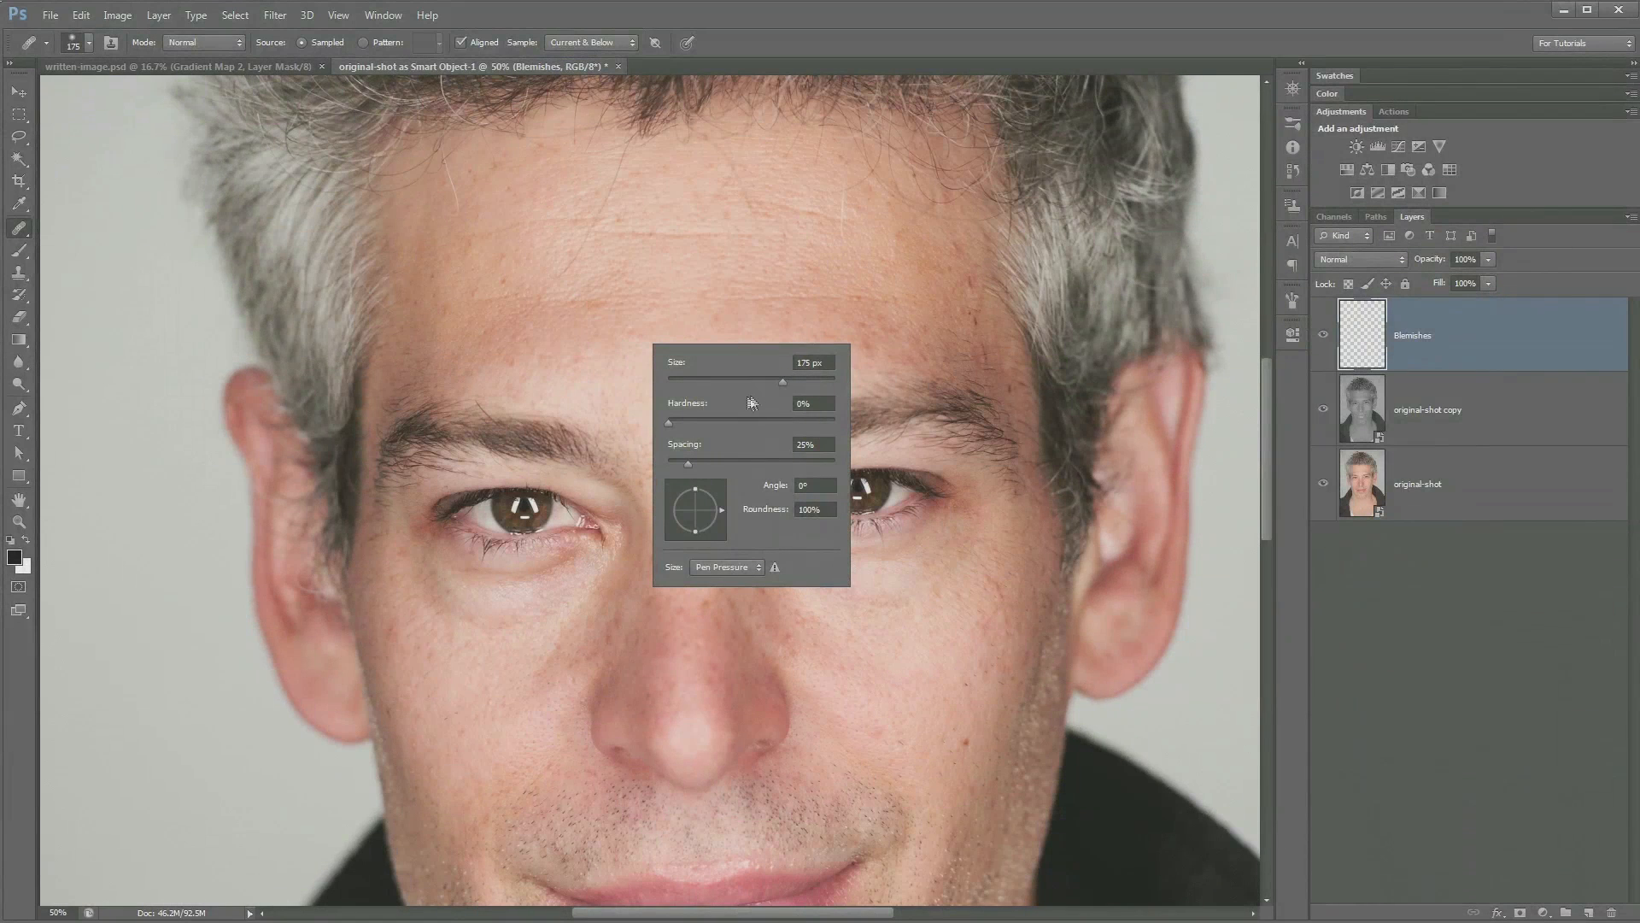
{"action": "left_click_drag", "start_coordinate": [765, 389], "coordinate": [754, 389]}
{"action": "key", "text": "Return"}
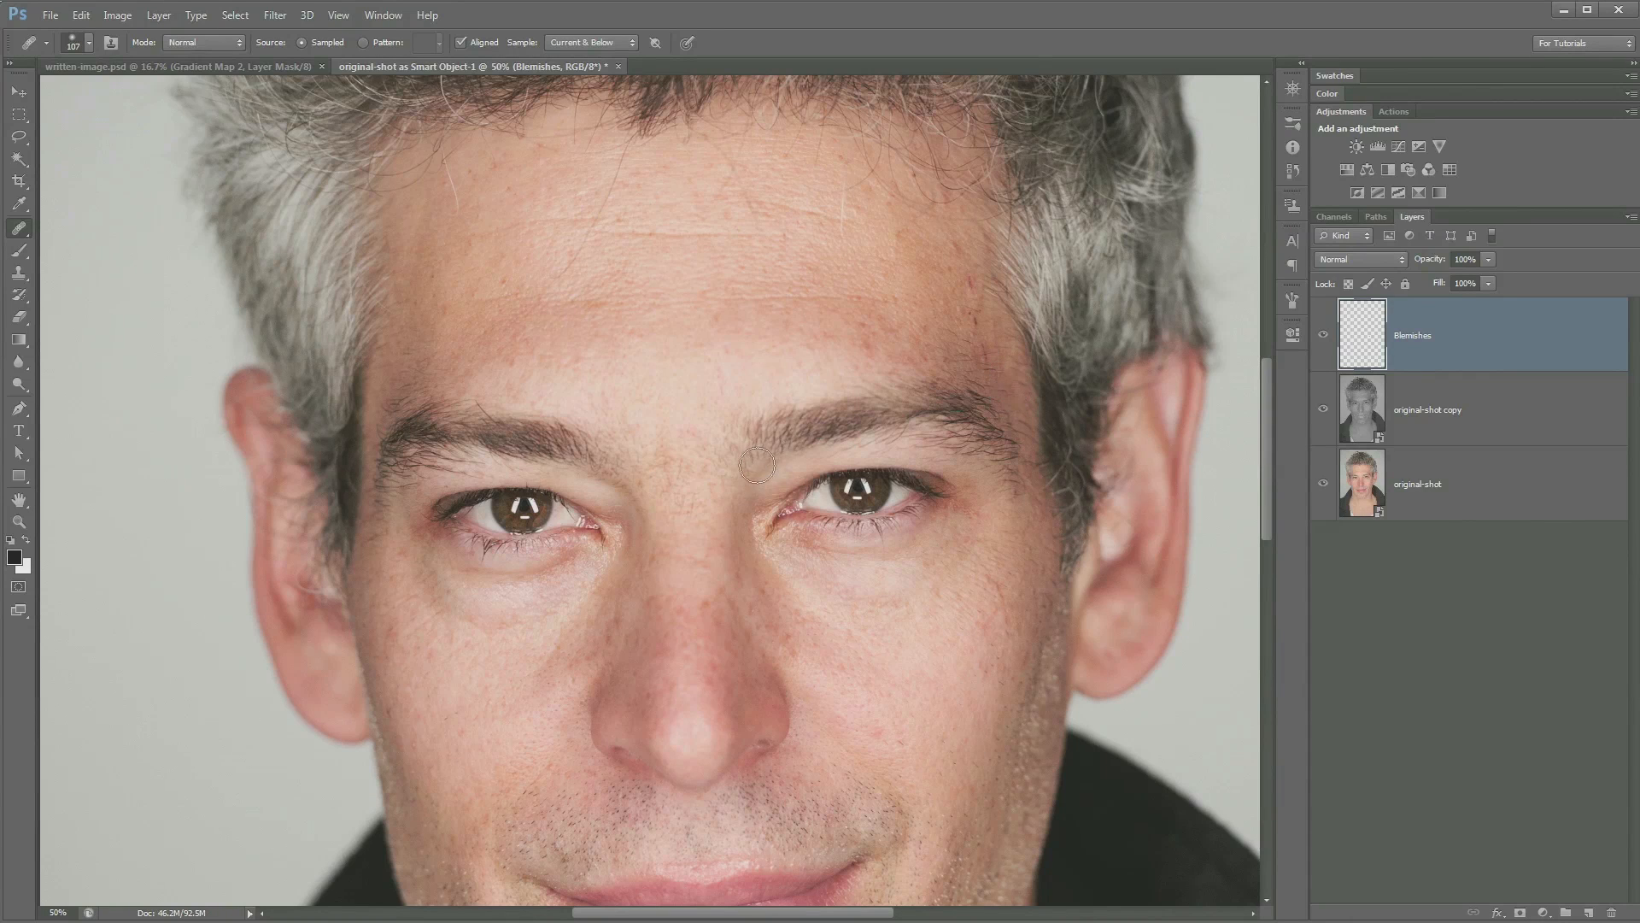
Step: Heal the blemishes on the forehead and face, and remove the pale fleck from the coat collar using sampled fabric
{"action": "mouse_move", "coordinate": [519, 261]}
{"action": "left_mouse_down"}
{"action": "mouse_move", "coordinate": [557, 271]}
{"action": "mouse_move", "coordinate": [631, 162]}
{"action": "left_mouse_up"}
{"action": "left_click", "coordinate": [626, 205], "text": "alt"}
{"action": "left_click_drag", "start_coordinate": [907, 494], "coordinate": [662, 119]}
{"action": "left_click_drag", "start_coordinate": [787, 773], "coordinate": [820, 512]}
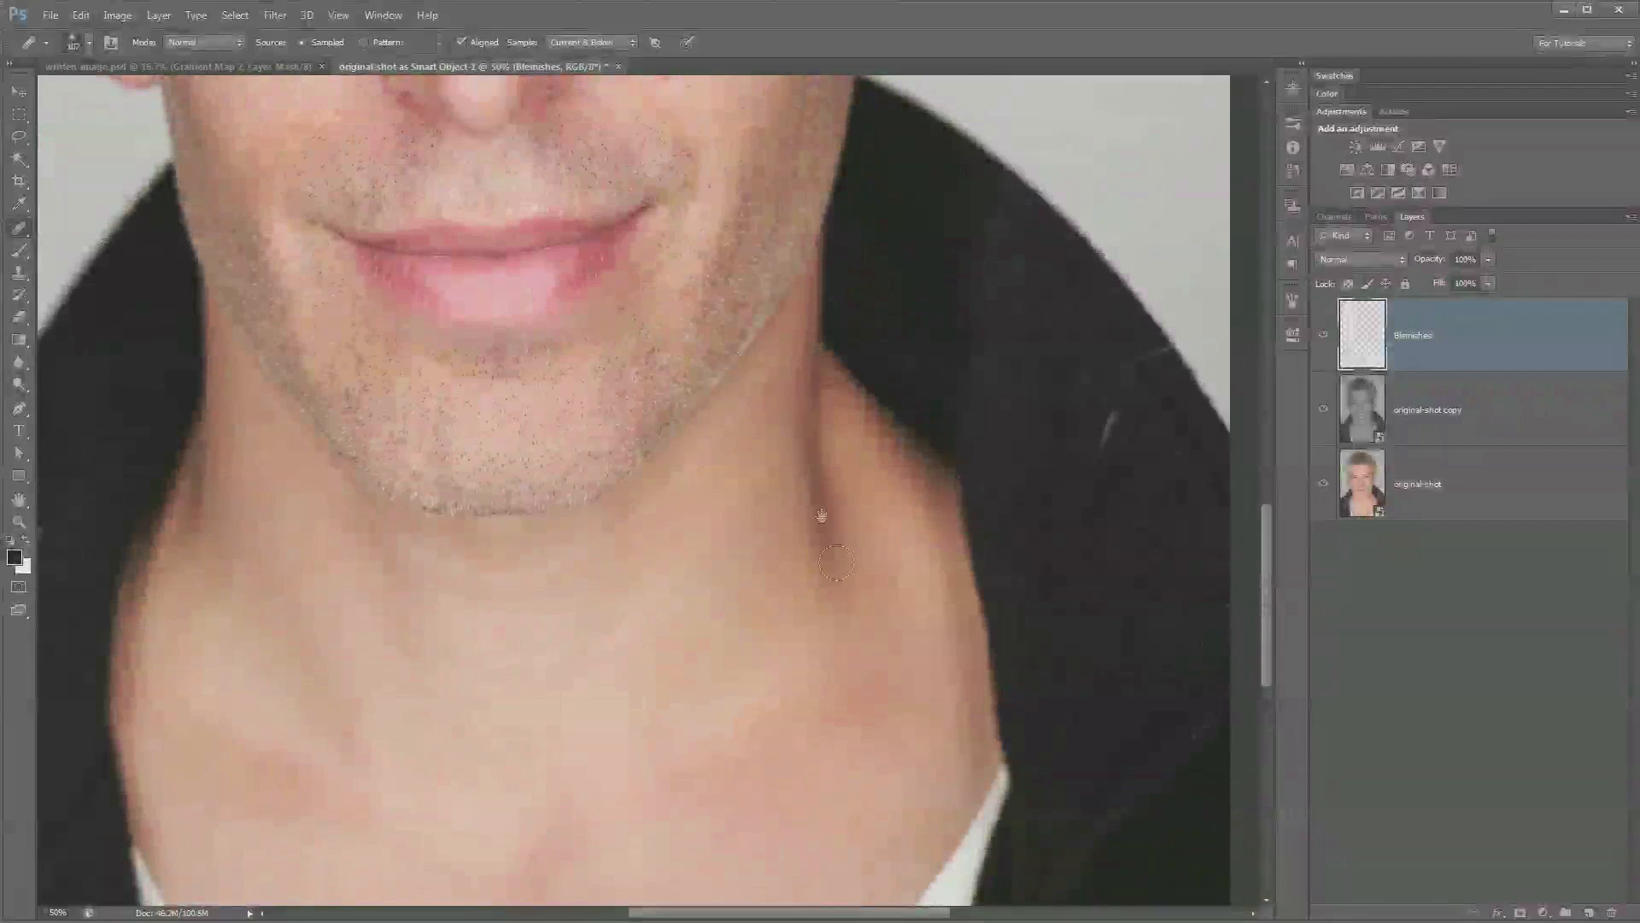
{"action": "left_click", "coordinate": [1120, 482], "text": "alt"}
{"action": "mouse_move", "coordinate": [1110, 456]}
{"action": "left_mouse_down"}
{"action": "mouse_move", "coordinate": [1118, 402]}
{"action": "mouse_move", "coordinate": [1163, 383]}
{"action": "mouse_move", "coordinate": [1153, 358]}
{"action": "mouse_move", "coordinate": [1131, 392]}
{"action": "left_mouse_up"}
Step: Heal the red blemish in the middle of the chest and the mole near the white shirt edge
{"action": "left_click_drag", "start_coordinate": [490, 774], "coordinate": [608, 330]}
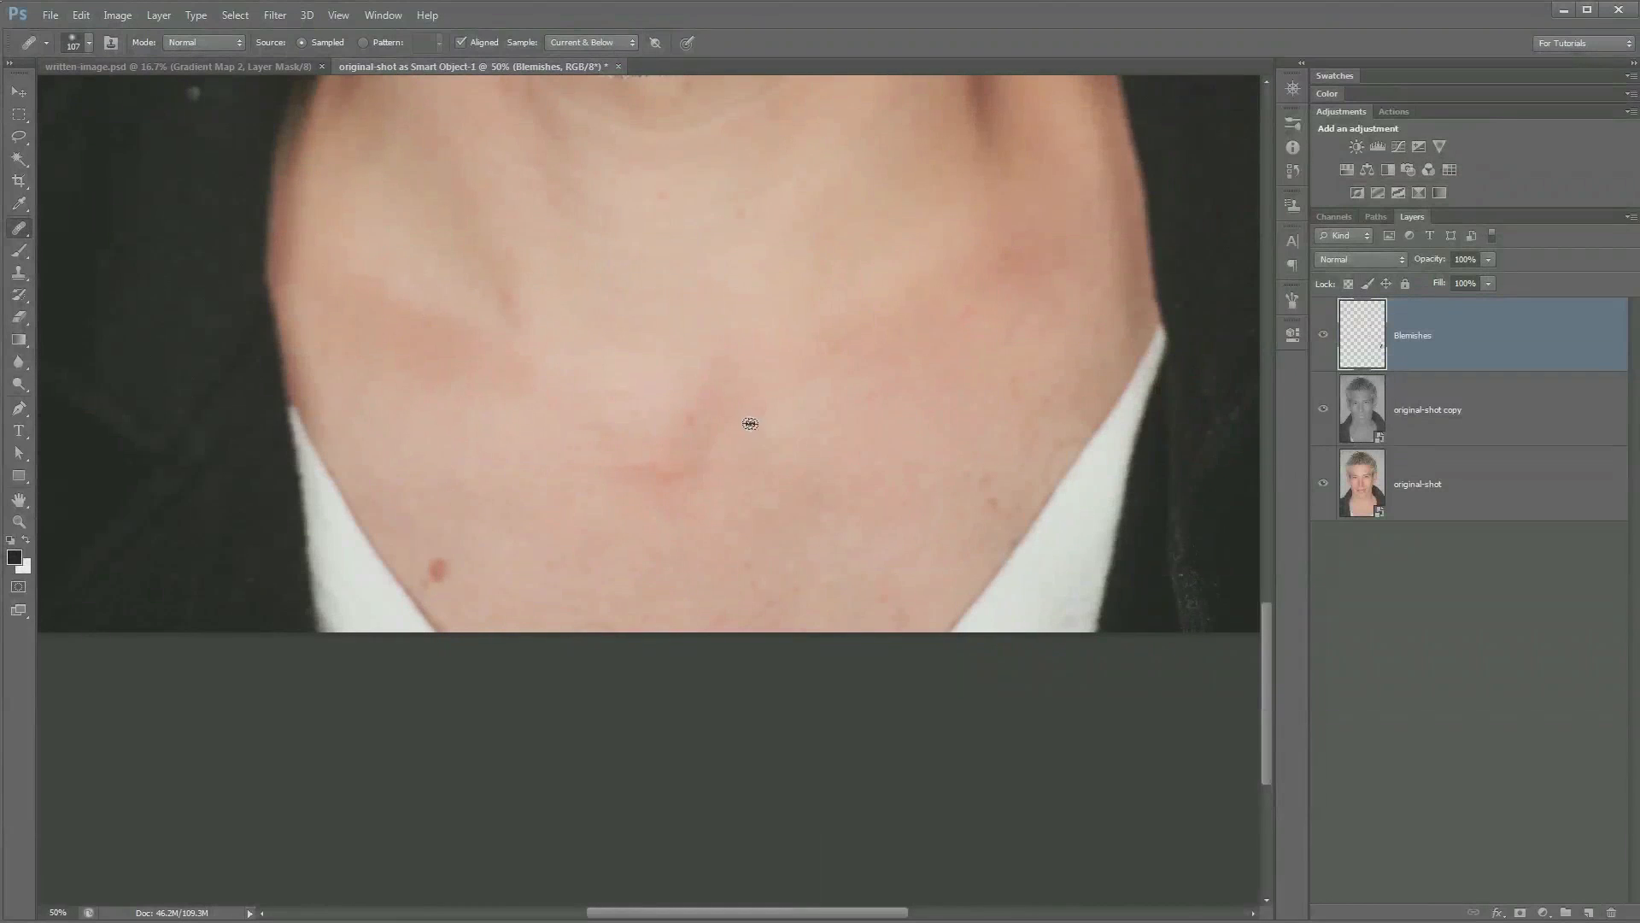
{"action": "left_click", "coordinate": [617, 458], "text": "alt"}
{"action": "left_click", "coordinate": [656, 483]}
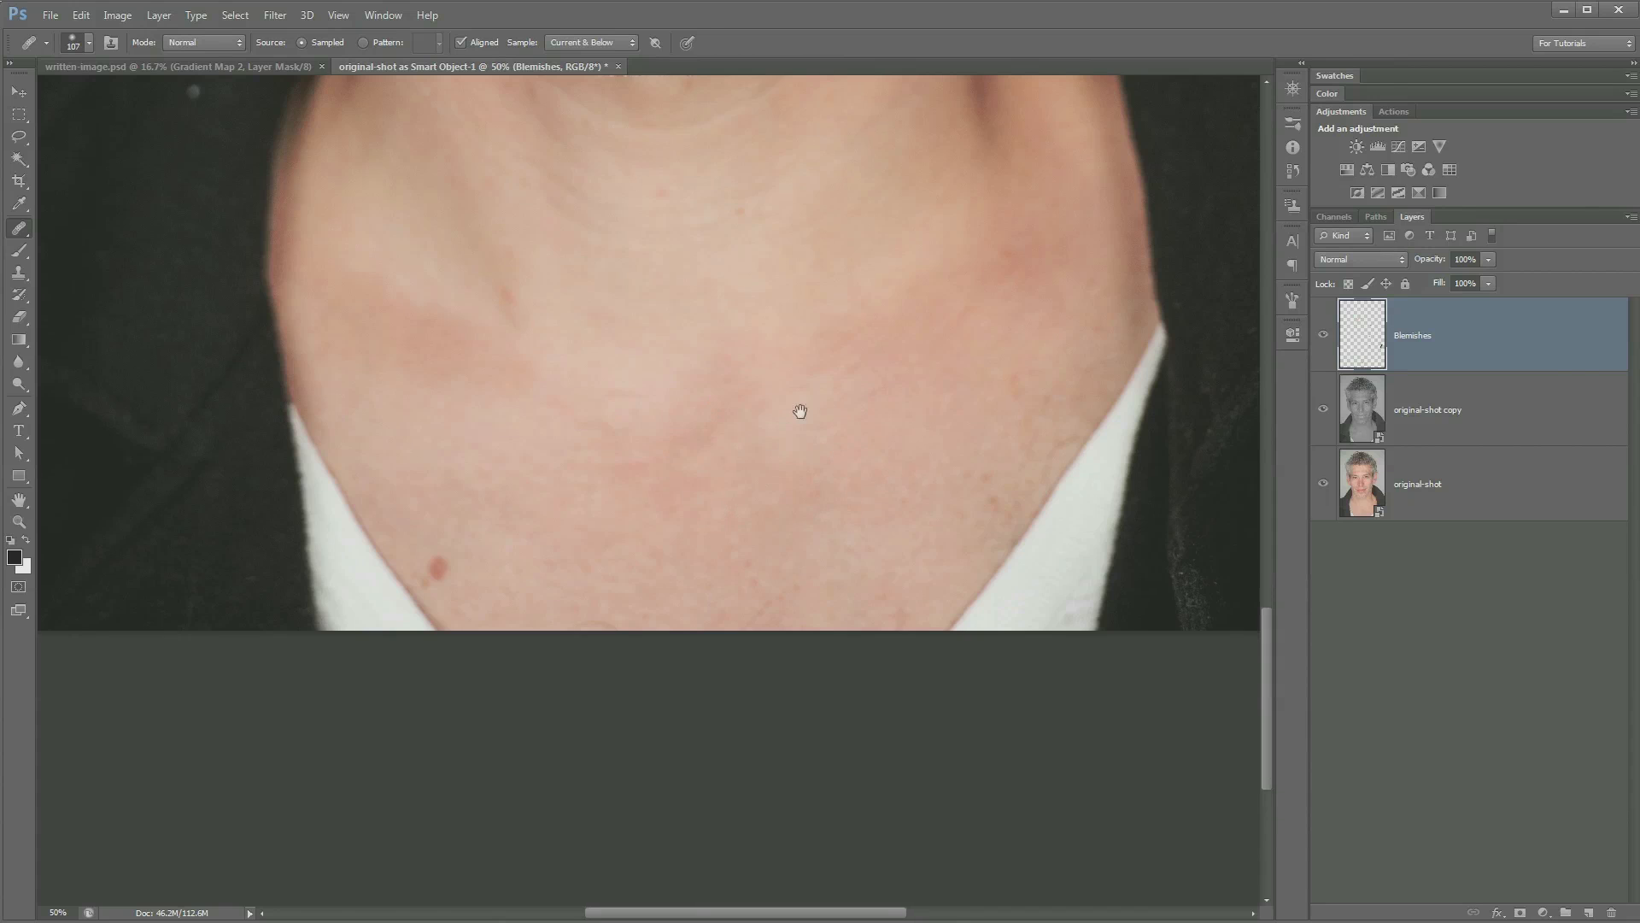
{"action": "left_click_drag", "start_coordinate": [787, 432], "coordinate": [832, 447]}
{"action": "left_click", "coordinate": [481, 574]}
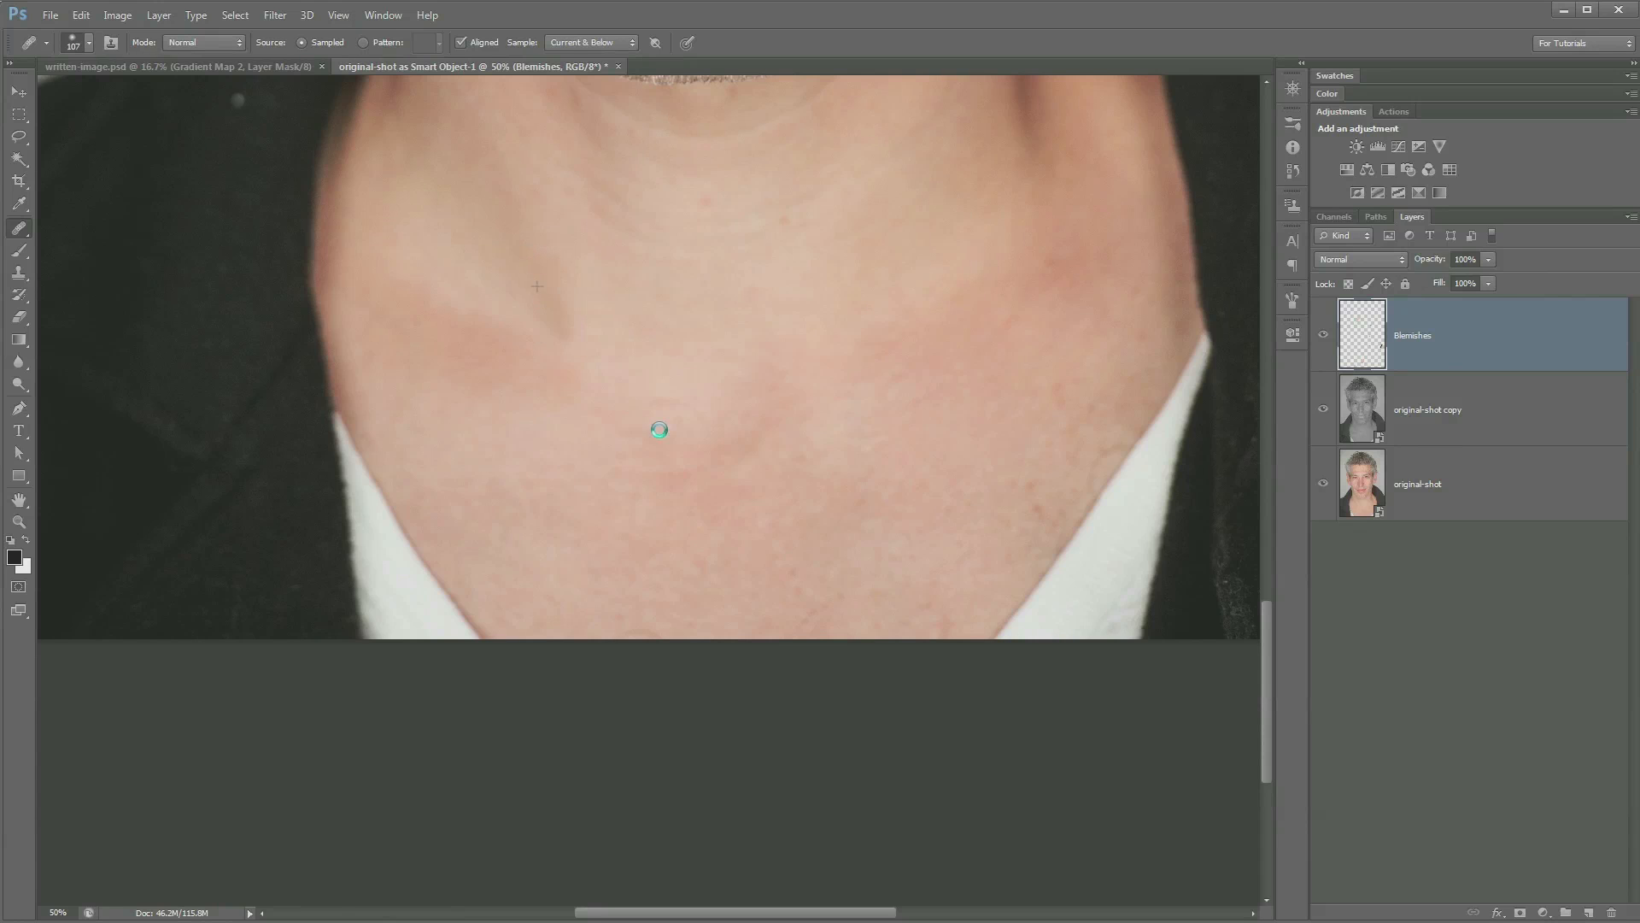
Step: Heal the small spots at the base of the neck using clean skin sampled beside them
{"action": "left_click_drag", "start_coordinate": [695, 319], "coordinate": [662, 406]}
{"action": "left_click", "coordinate": [708, 310], "text": "alt"}
{"action": "left_click", "coordinate": [663, 318]}
{"action": "left_click", "coordinate": [767, 331], "text": "alt"}
{"action": "left_click", "coordinate": [748, 334]}
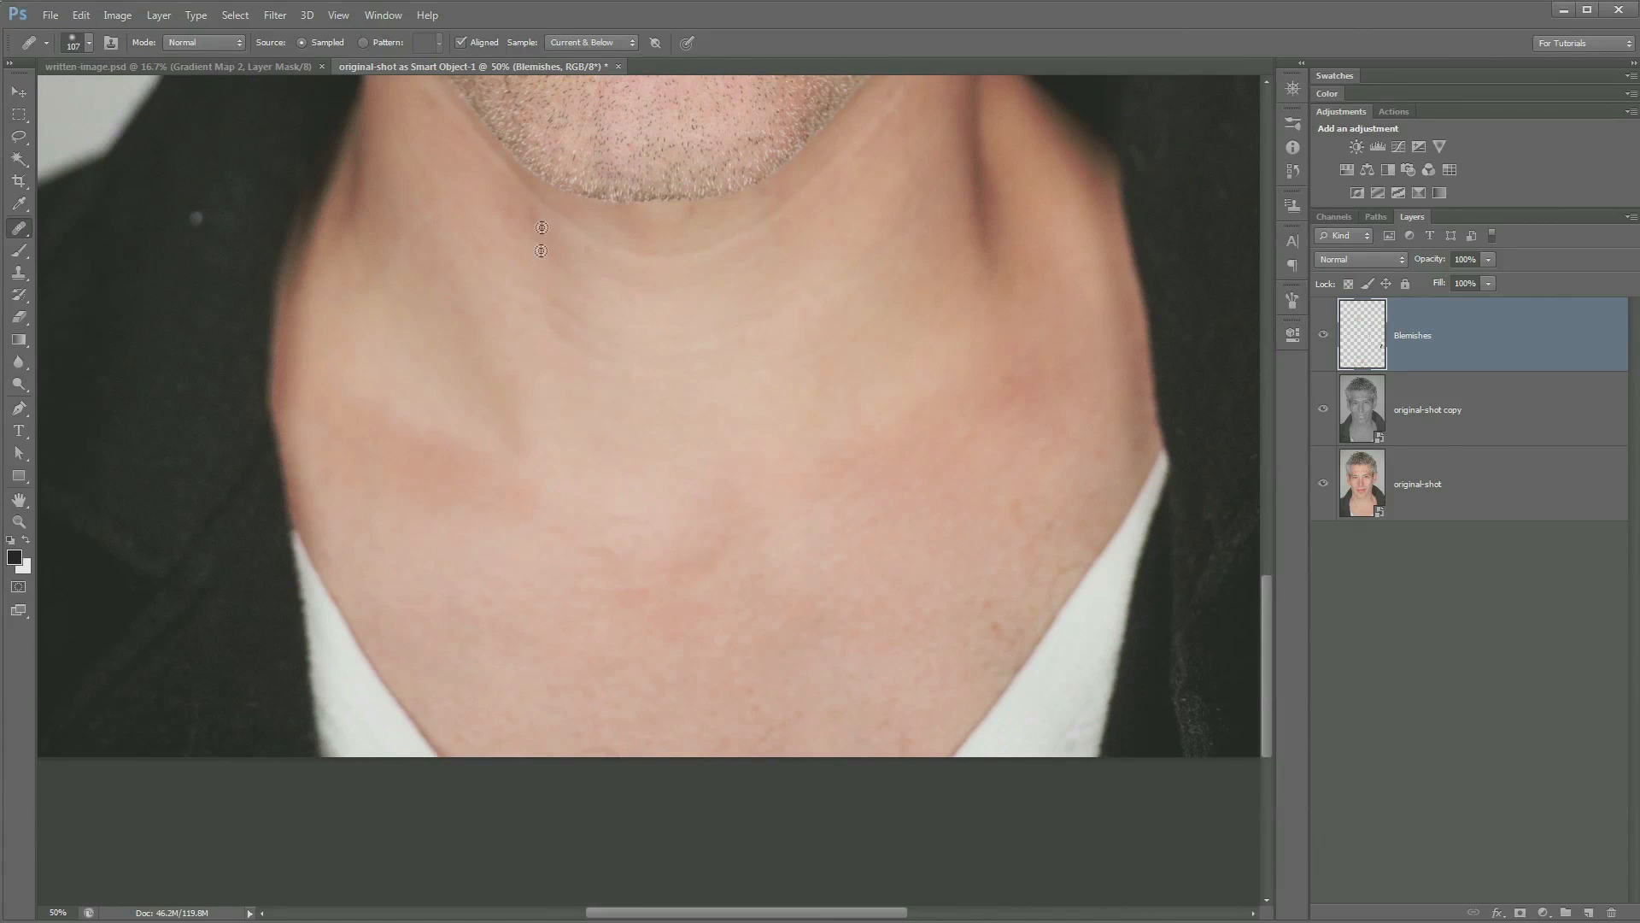
Step: Heal the mark on the side of the neck and the light speck on the coat's shoulder
{"action": "left_click_drag", "start_coordinate": [539, 248], "coordinate": [717, 403]}
{"action": "left_click", "coordinate": [656, 327], "text": "alt"}
{"action": "left_click", "coordinate": [539, 393]}
{"action": "left_click", "coordinate": [361, 415], "text": "alt"}
{"action": "left_click", "coordinate": [376, 371]}
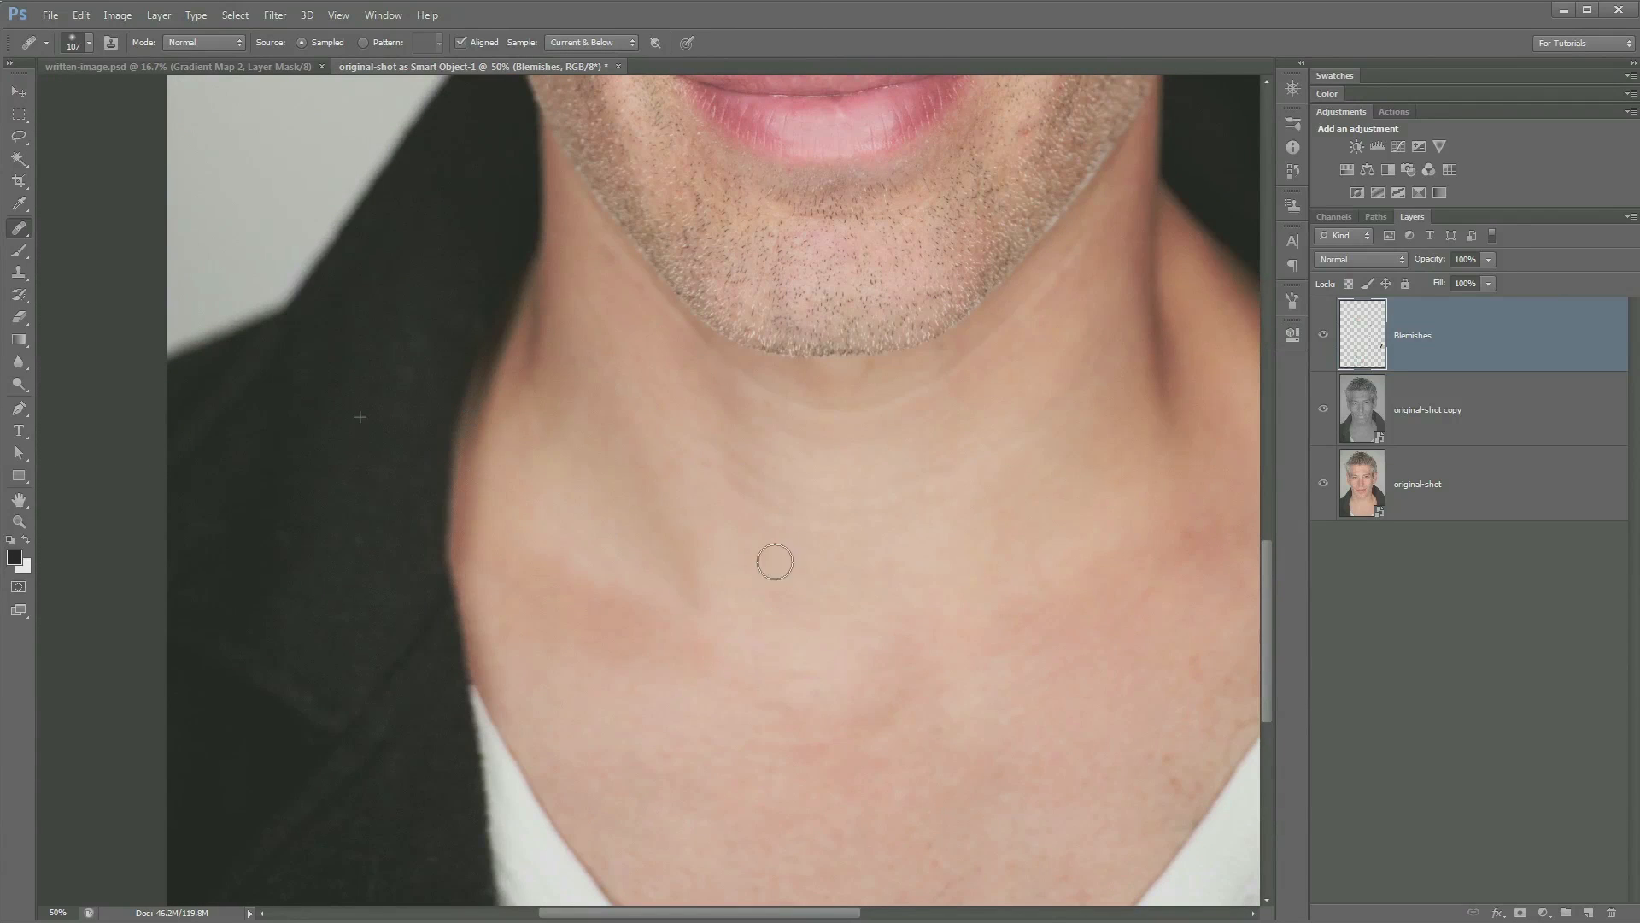
Step: Return to the face and examine the irises of both eyes at 300% magnification
{"action": "left_click_drag", "start_coordinate": [957, 357], "coordinate": [732, 672]}
{"action": "left_click_drag", "start_coordinate": [765, 560], "coordinate": [808, 886]}
{"action": "left_click_drag", "start_coordinate": [750, 117], "coordinate": [780, 373]}
{"action": "left_click_drag", "start_coordinate": [860, 614], "coordinate": [828, 516]}
{"action": "left_click", "coordinate": [829, 532]}
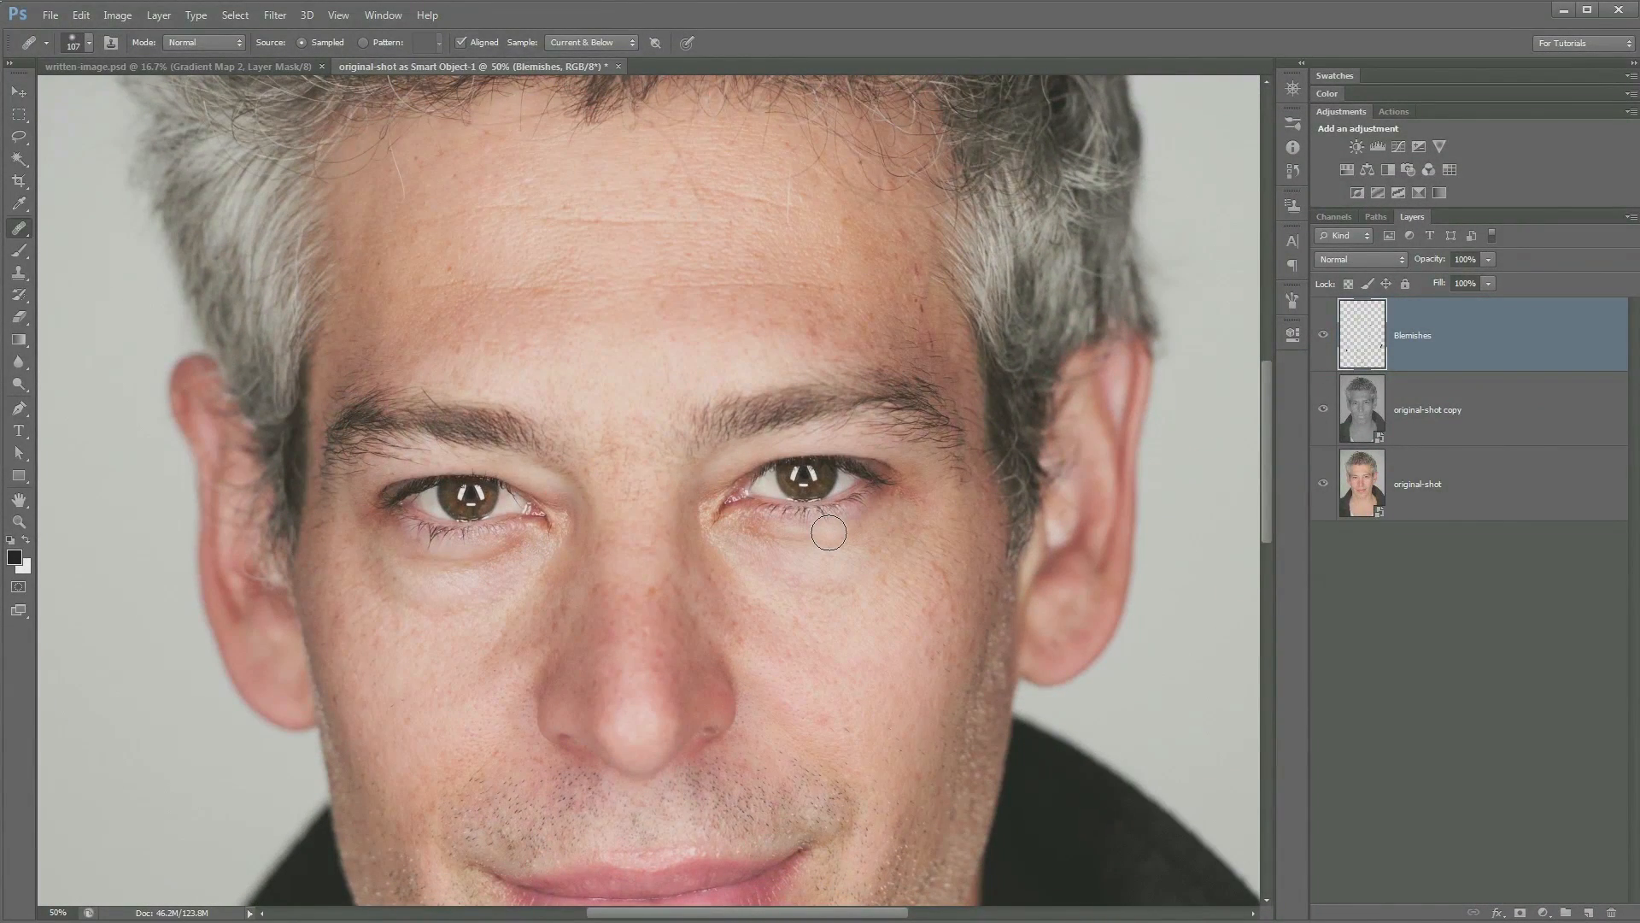
{"action": "key", "text": "v"}
{"action": "key", "text": "z"}
{"action": "left_click", "coordinate": [465, 502]}
{"action": "left_click", "coordinate": [465, 502]}
{"action": "left_click", "coordinate": [466, 502]}
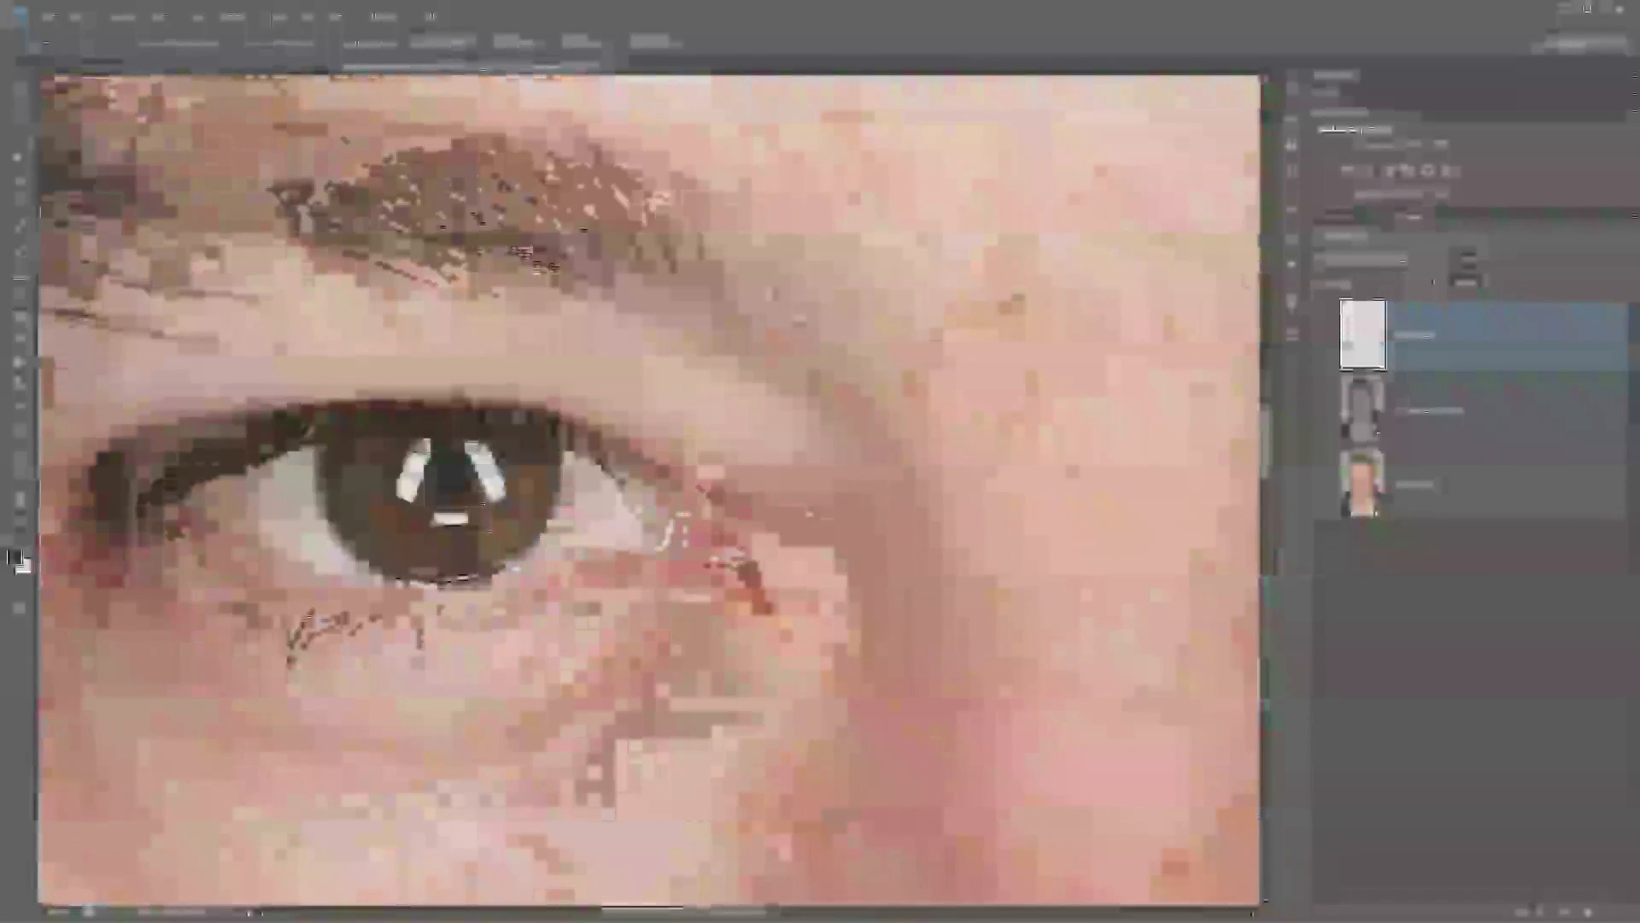
{"action": "left_click", "coordinate": [466, 502]}
{"action": "left_click_drag", "start_coordinate": [890, 562], "coordinate": [155, 545]}
{"action": "left_click_drag", "start_coordinate": [1145, 367], "coordinate": [750, 451]}
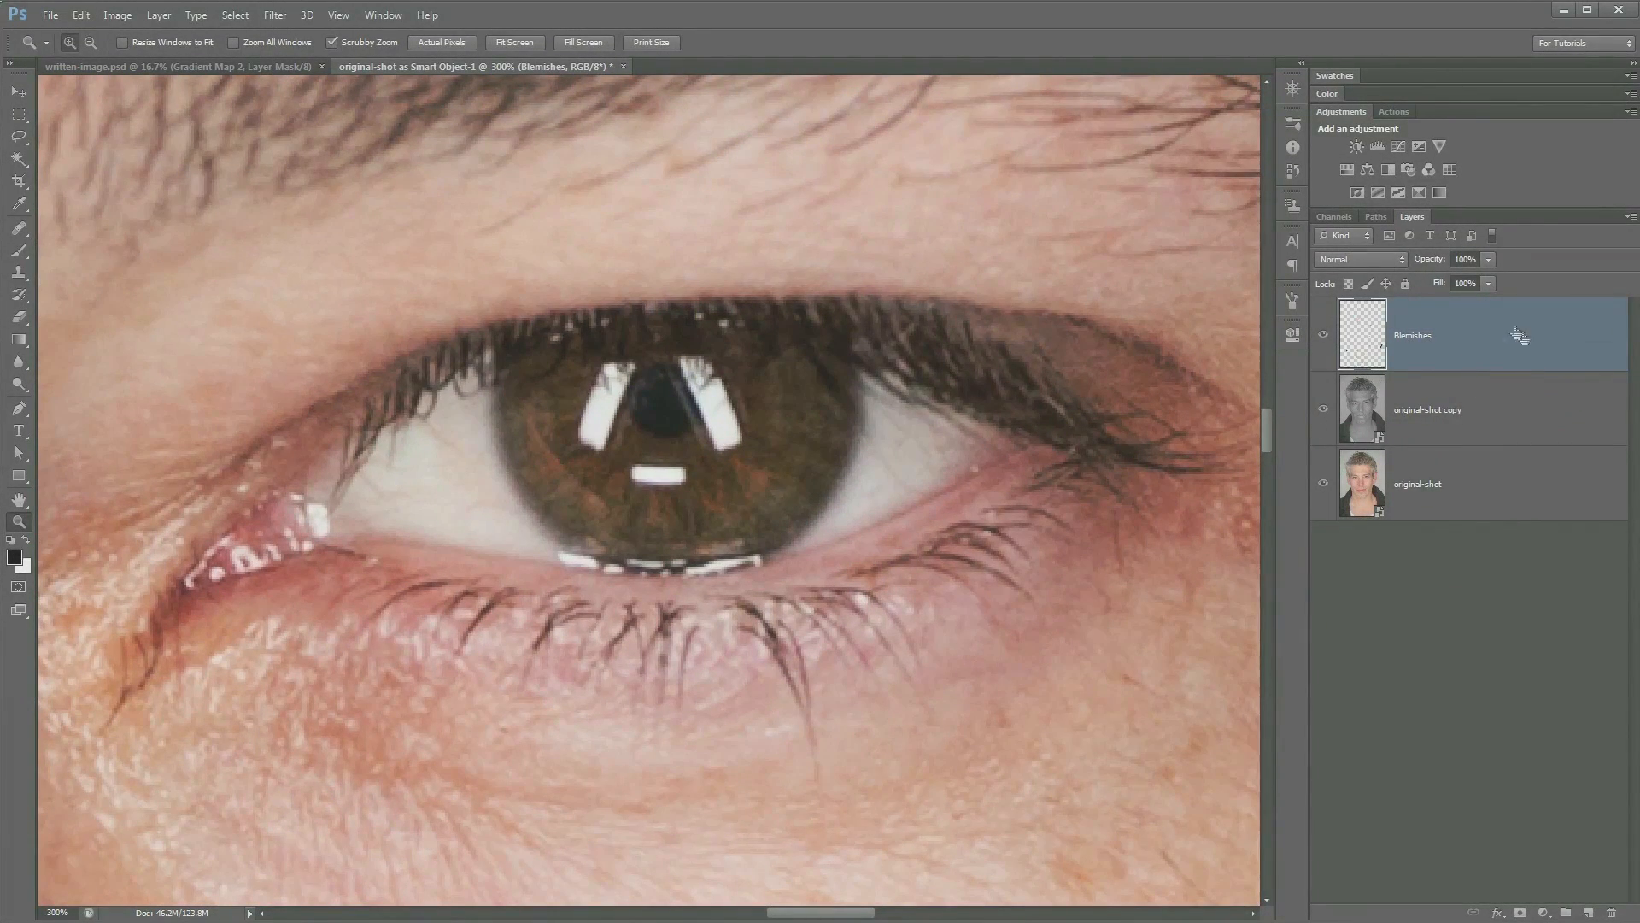
Step: Create two new layers above Blemishes, named Eye-Pop-Light and Eye-Pop-Dark
{"action": "left_click", "coordinate": [1594, 914]}
{"action": "double_click", "coordinate": [1414, 335]}
{"action": "type", "text": "Eye-Pop-Light"}
{"action": "key", "text": "Return"}
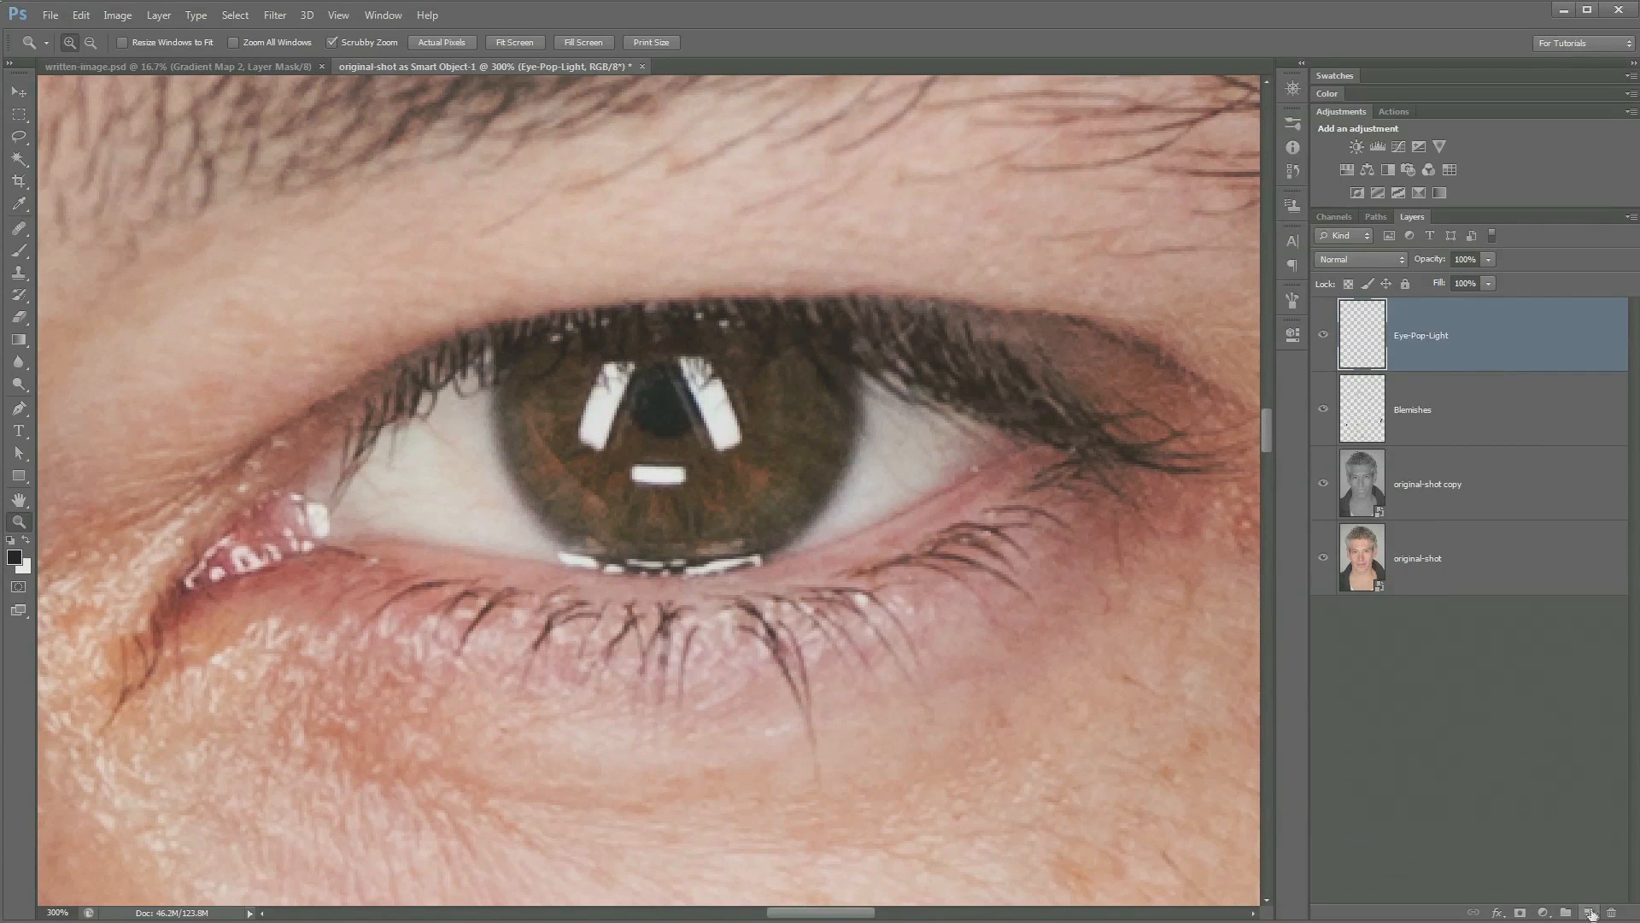
{"action": "left_click", "coordinate": [1590, 912]}
{"action": "double_click", "coordinate": [1411, 335]}
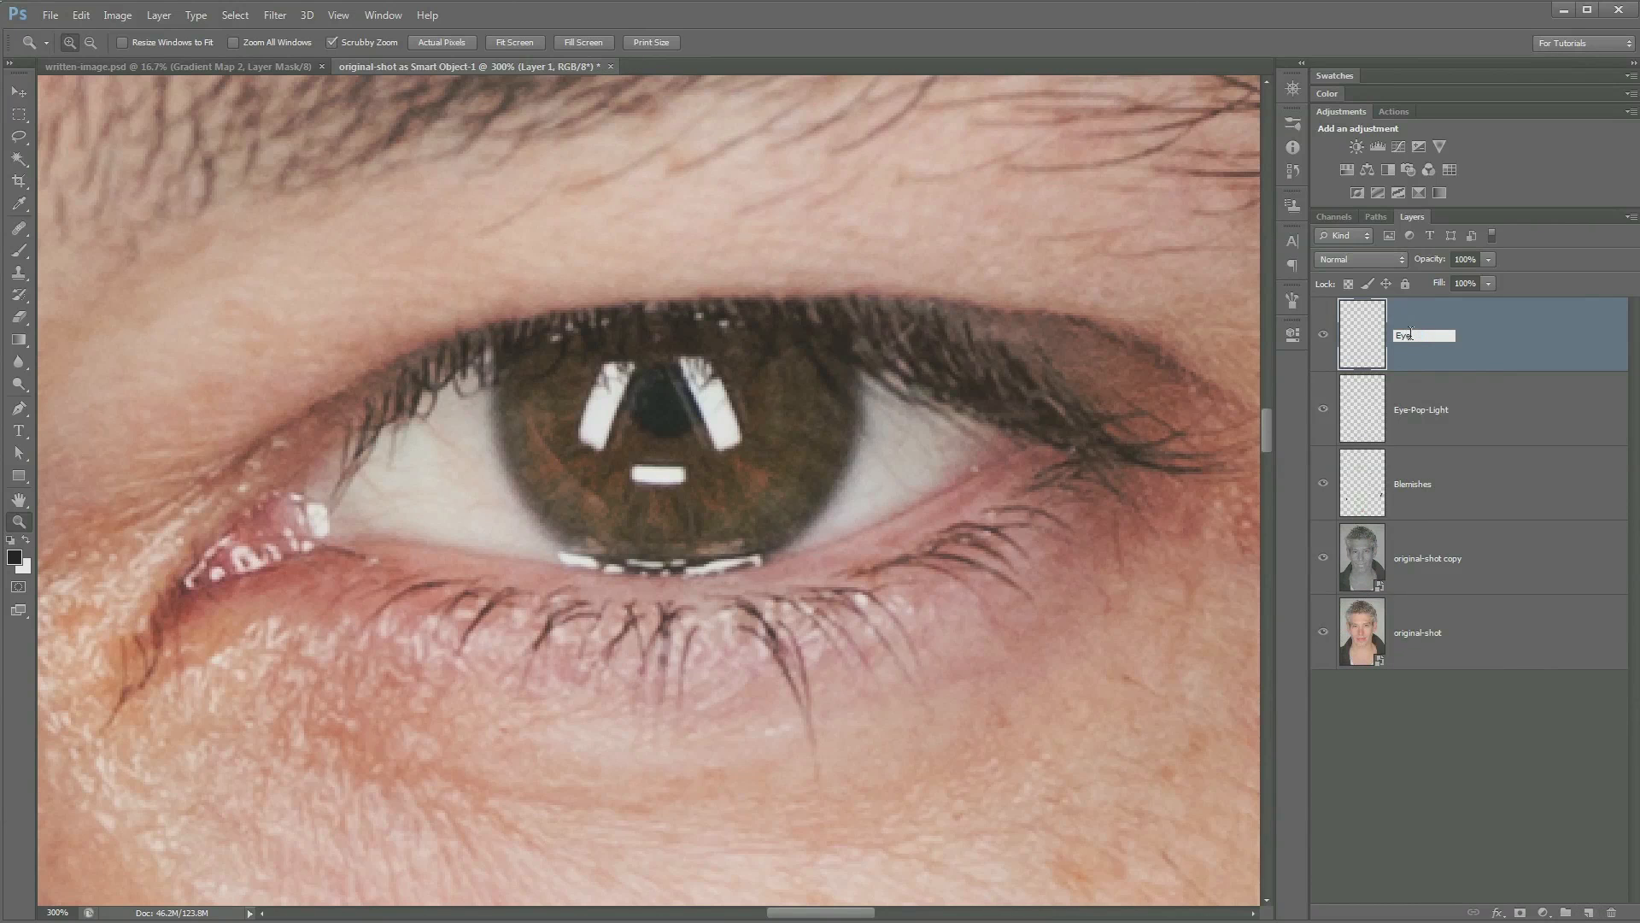
{"action": "type", "text": "Eye-Pop-Dark"}
{"action": "key", "text": "Return"}
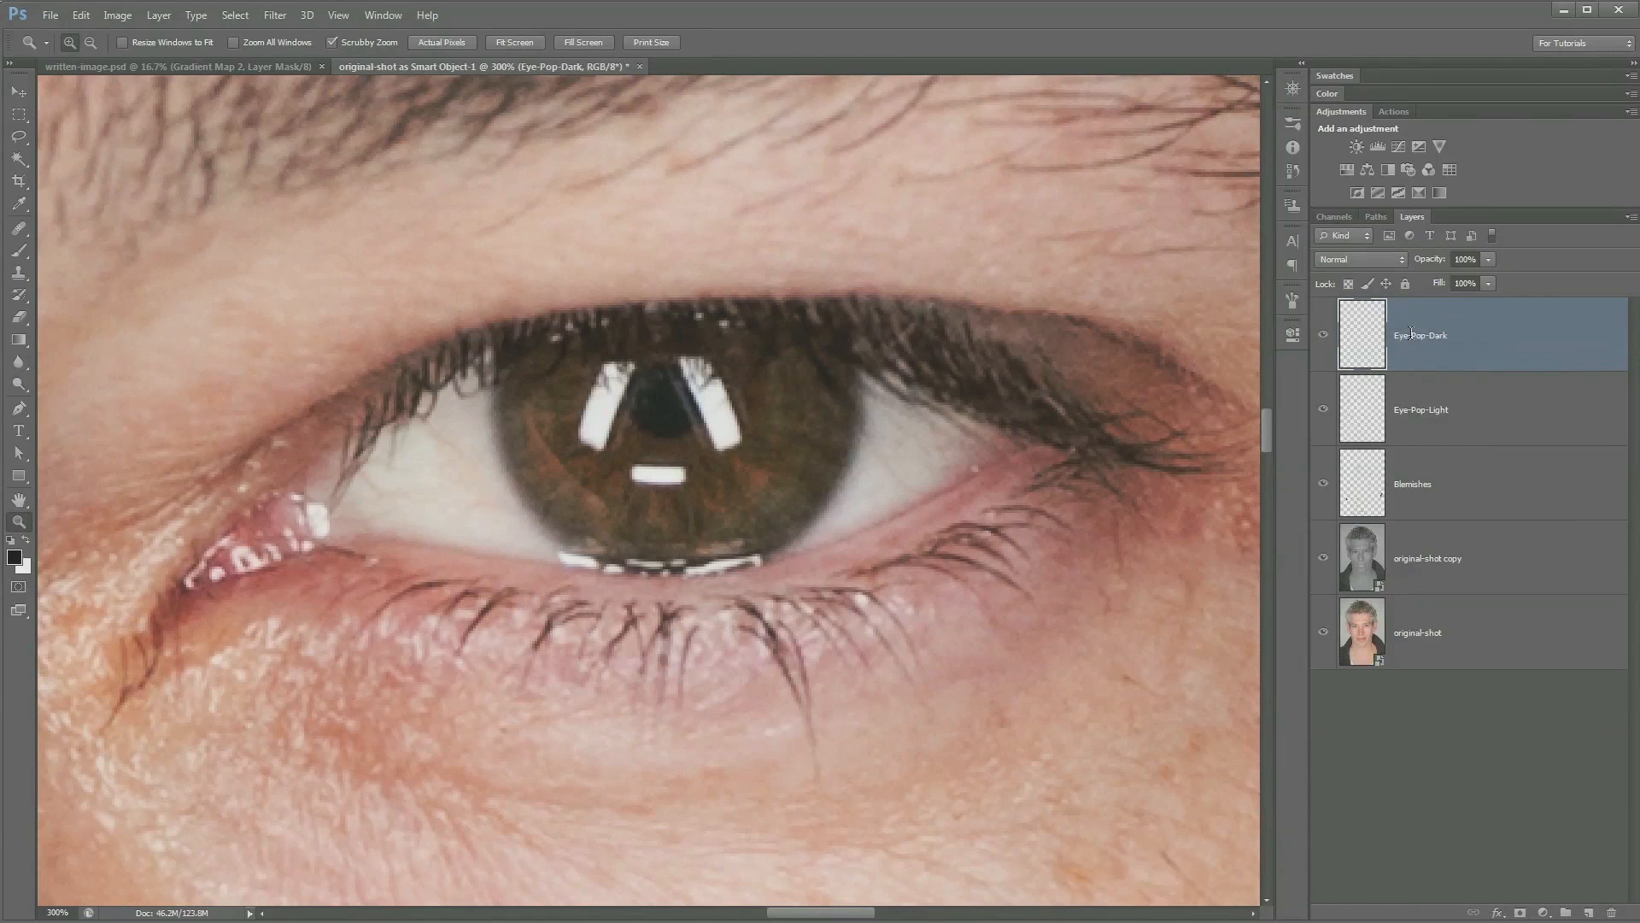
Step: Make Eye-Pop-Light the active layer and ready the Brush tool over the other eye
{"action": "left_click", "coordinate": [1433, 412]}
{"action": "left_click_drag", "start_coordinate": [659, 479], "coordinate": [1173, 461]}
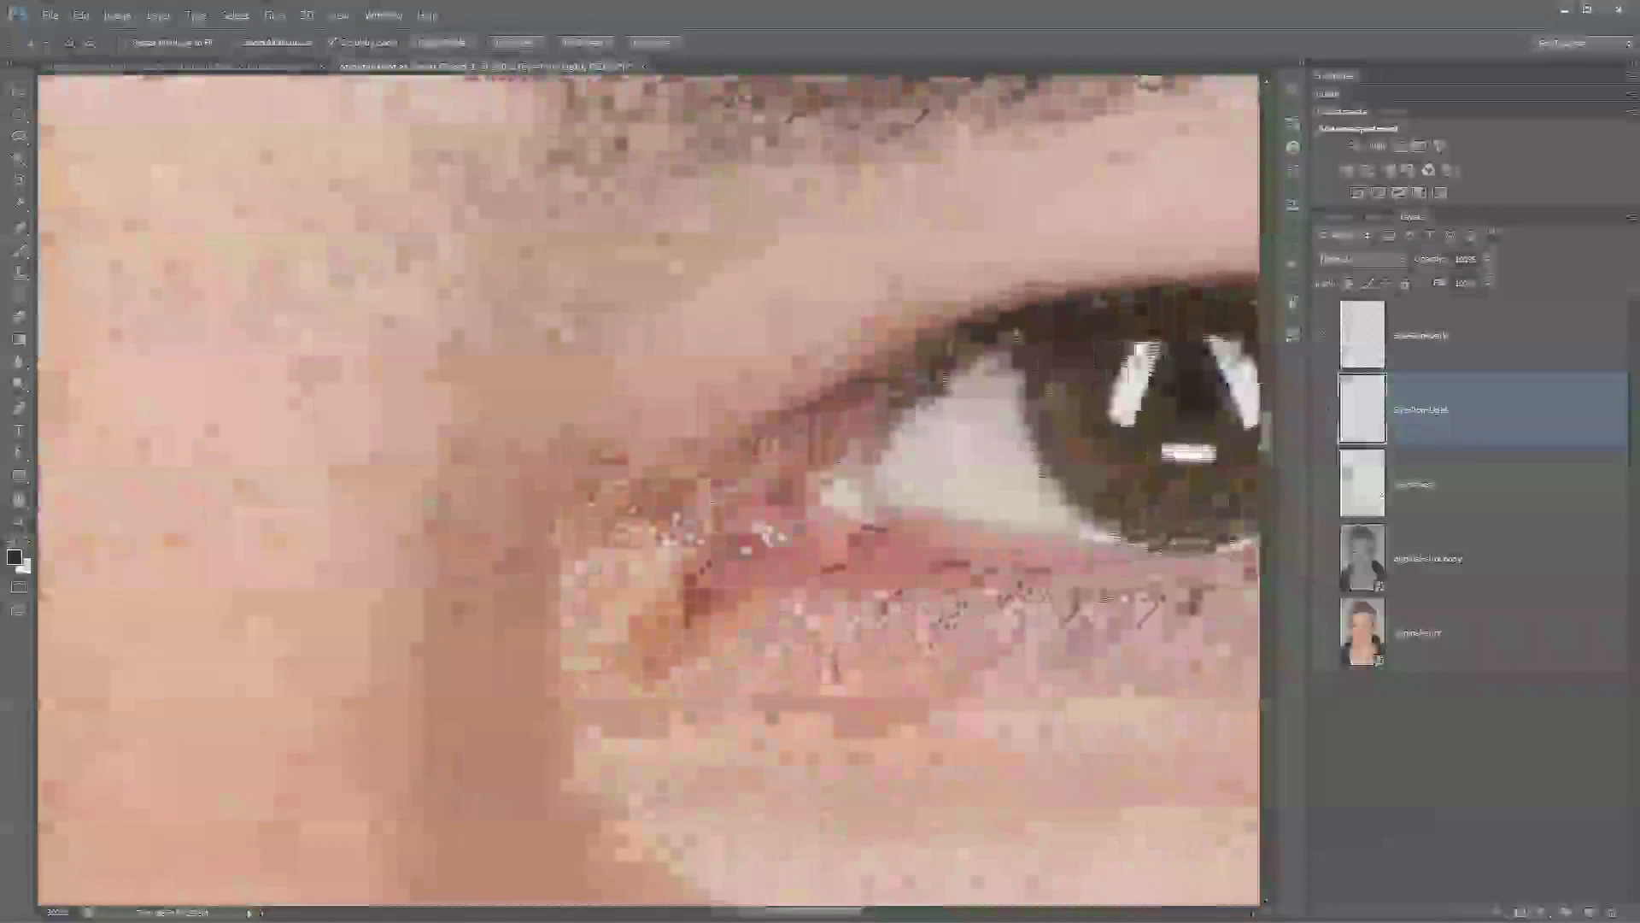
{"action": "left_click_drag", "start_coordinate": [478, 495], "coordinate": [1059, 496]}
{"action": "left_click_drag", "start_coordinate": [375, 487], "coordinate": [1089, 346]}
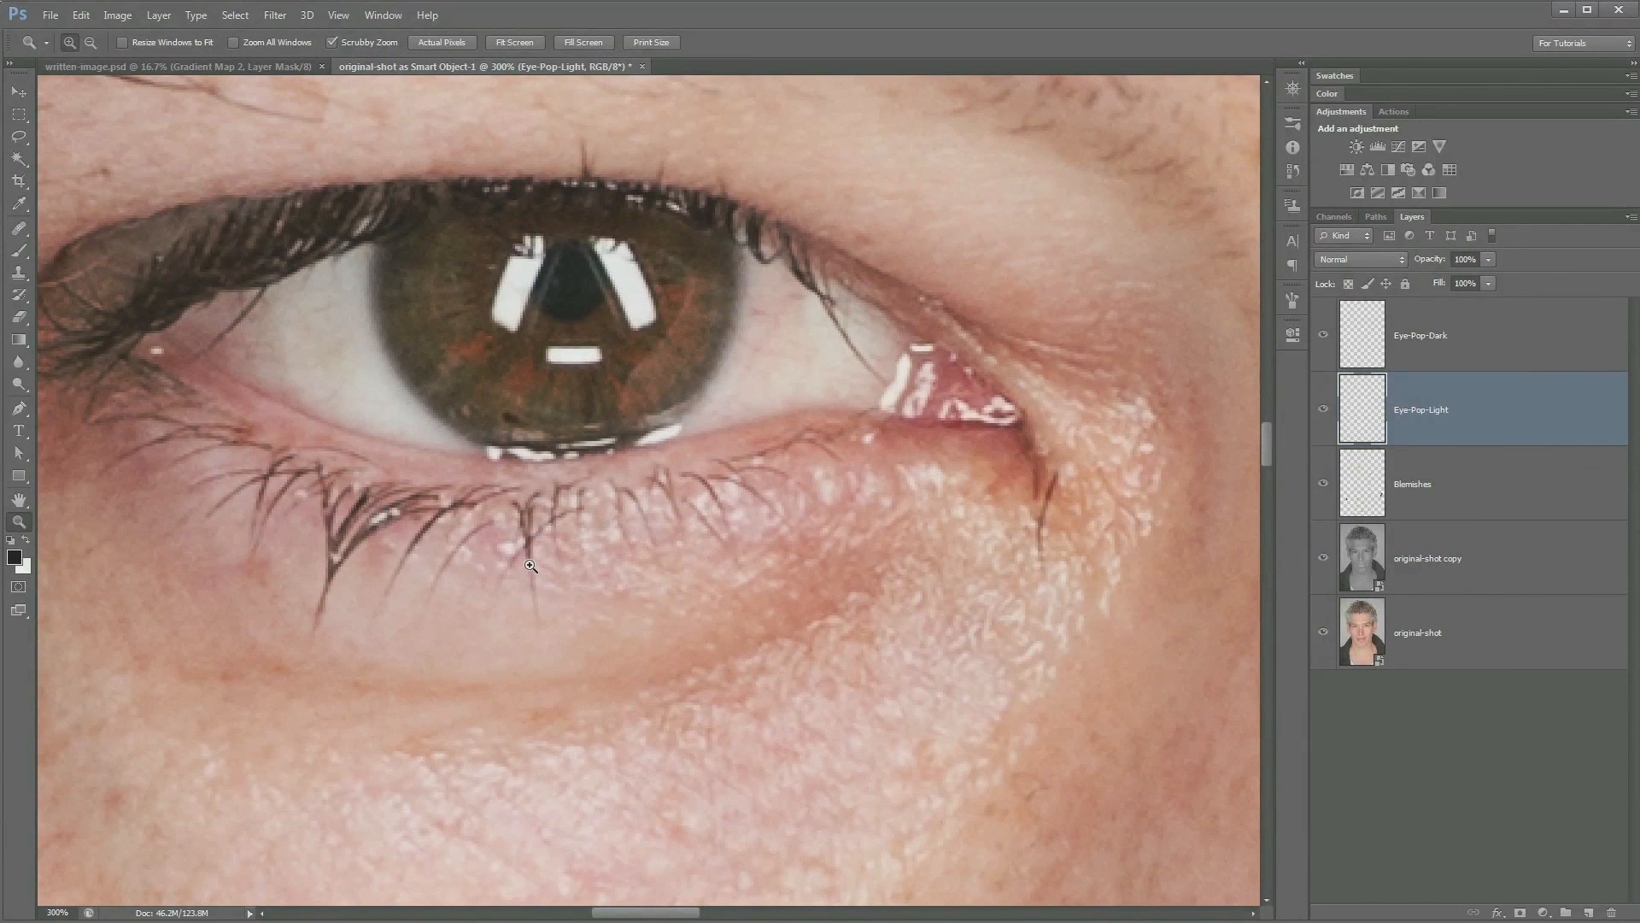
{"action": "key", "text": "b"}
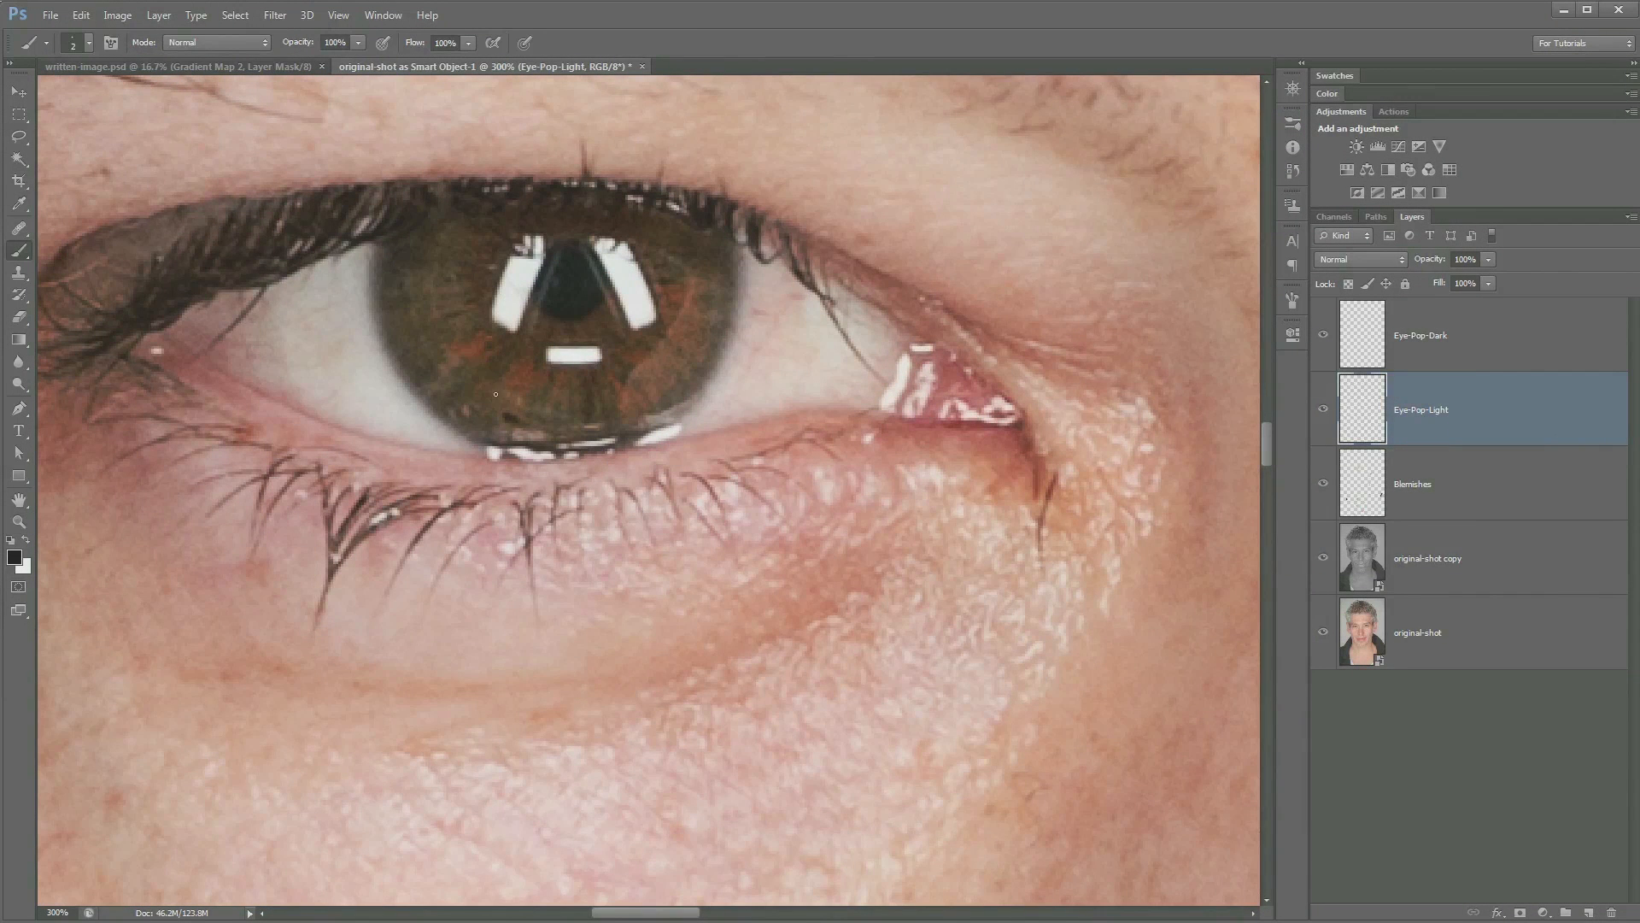
{"action": "right_click", "coordinate": [494, 397]}
{"action": "left_click", "coordinate": [649, 521]}
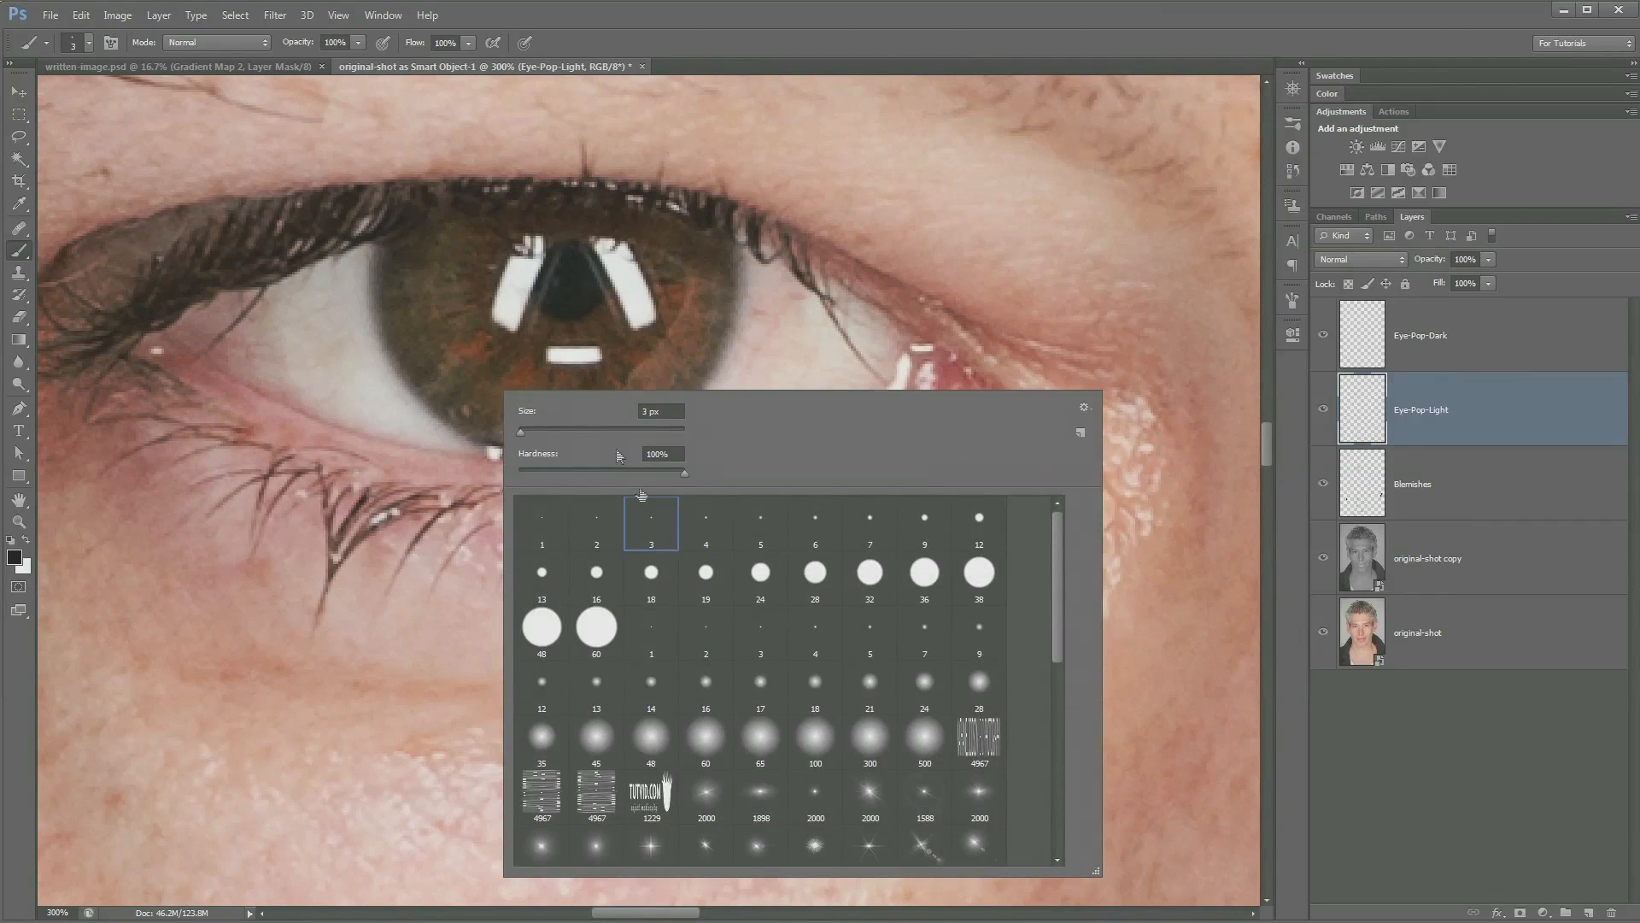
{"action": "left_click_drag", "start_coordinate": [433, 335], "coordinate": [513, 369]}
{"action": "key", "text": "ctrl+z"}
Step: Set the painting color to white and choose the 2 px hard round brush
{"action": "key", "text": "x"}
{"action": "right_click", "coordinate": [441, 326]}
{"action": "left_click", "coordinate": [541, 459]}
{"action": "left_click", "coordinate": [314, 578]}
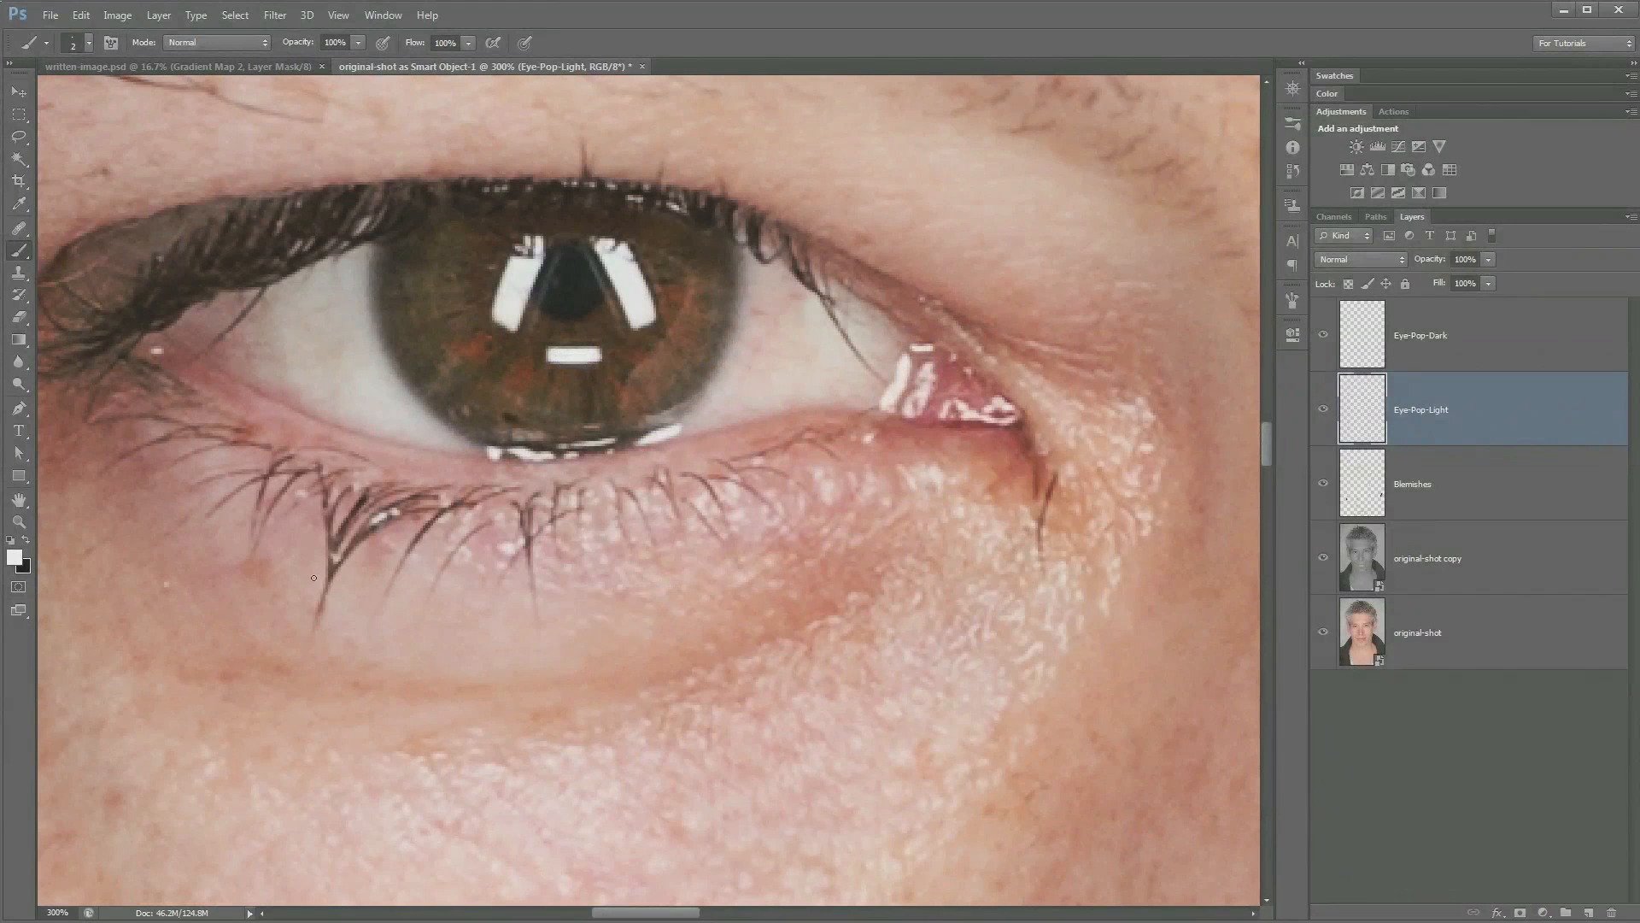
{"action": "key", "text": "x"}
{"action": "key", "text": "x"}
Step: Paint short white strokes radiating around the pupil across the iris on the Eye-Pop-Light layer, working at 400% magnification
{"action": "key", "text": "ctrl+plus"}
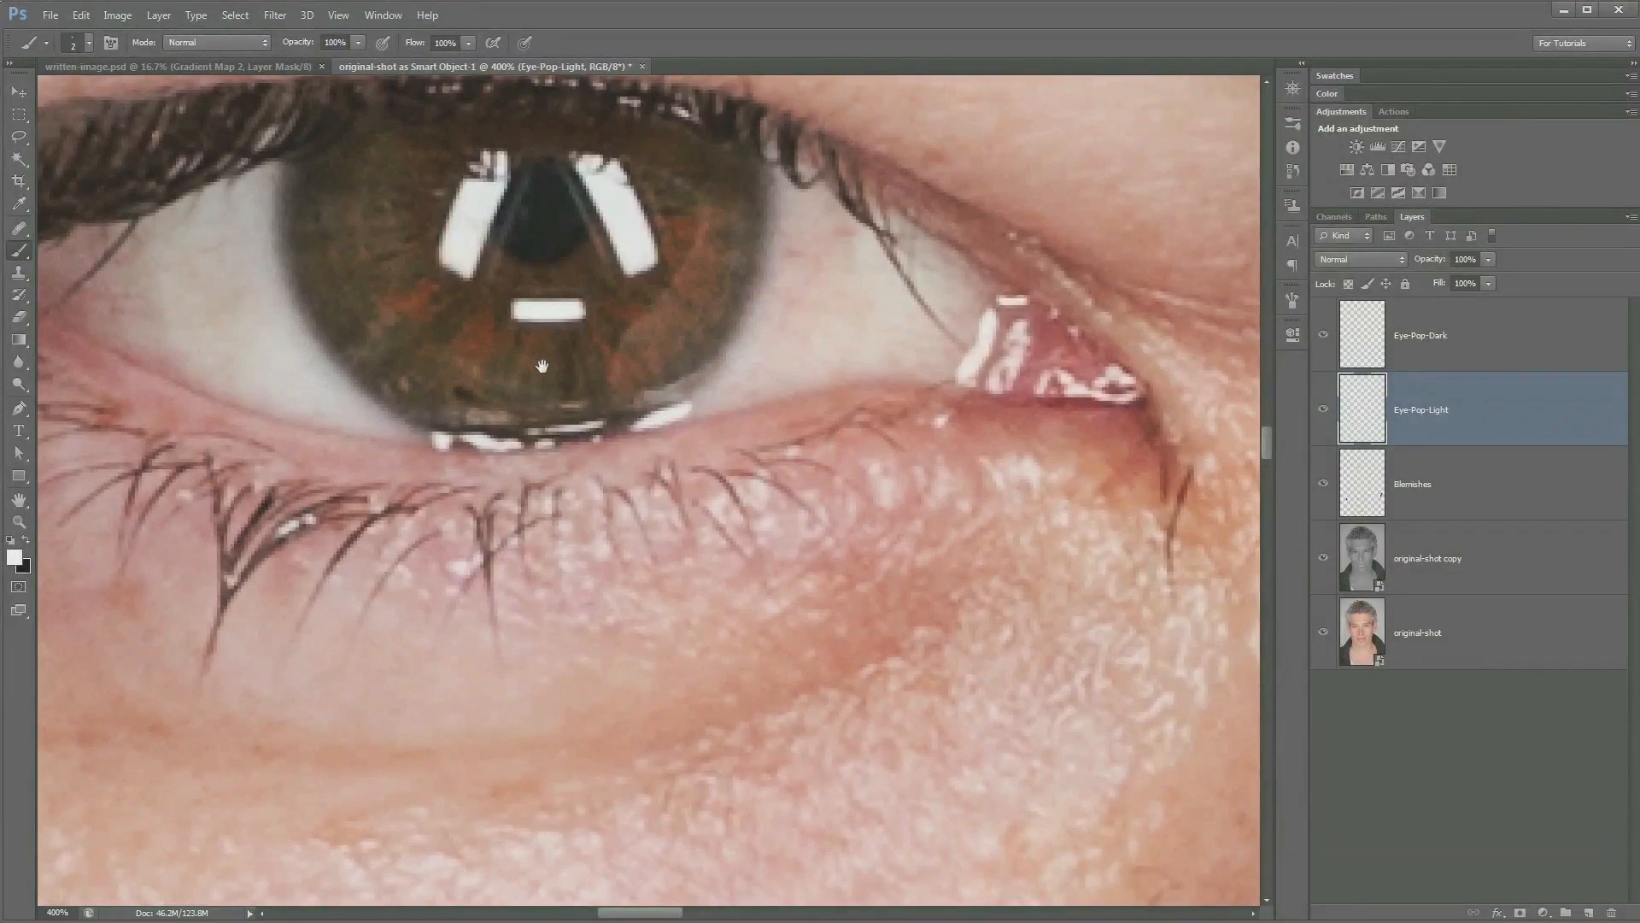
{"action": "left_click_drag", "start_coordinate": [537, 362], "coordinate": [621, 584]}
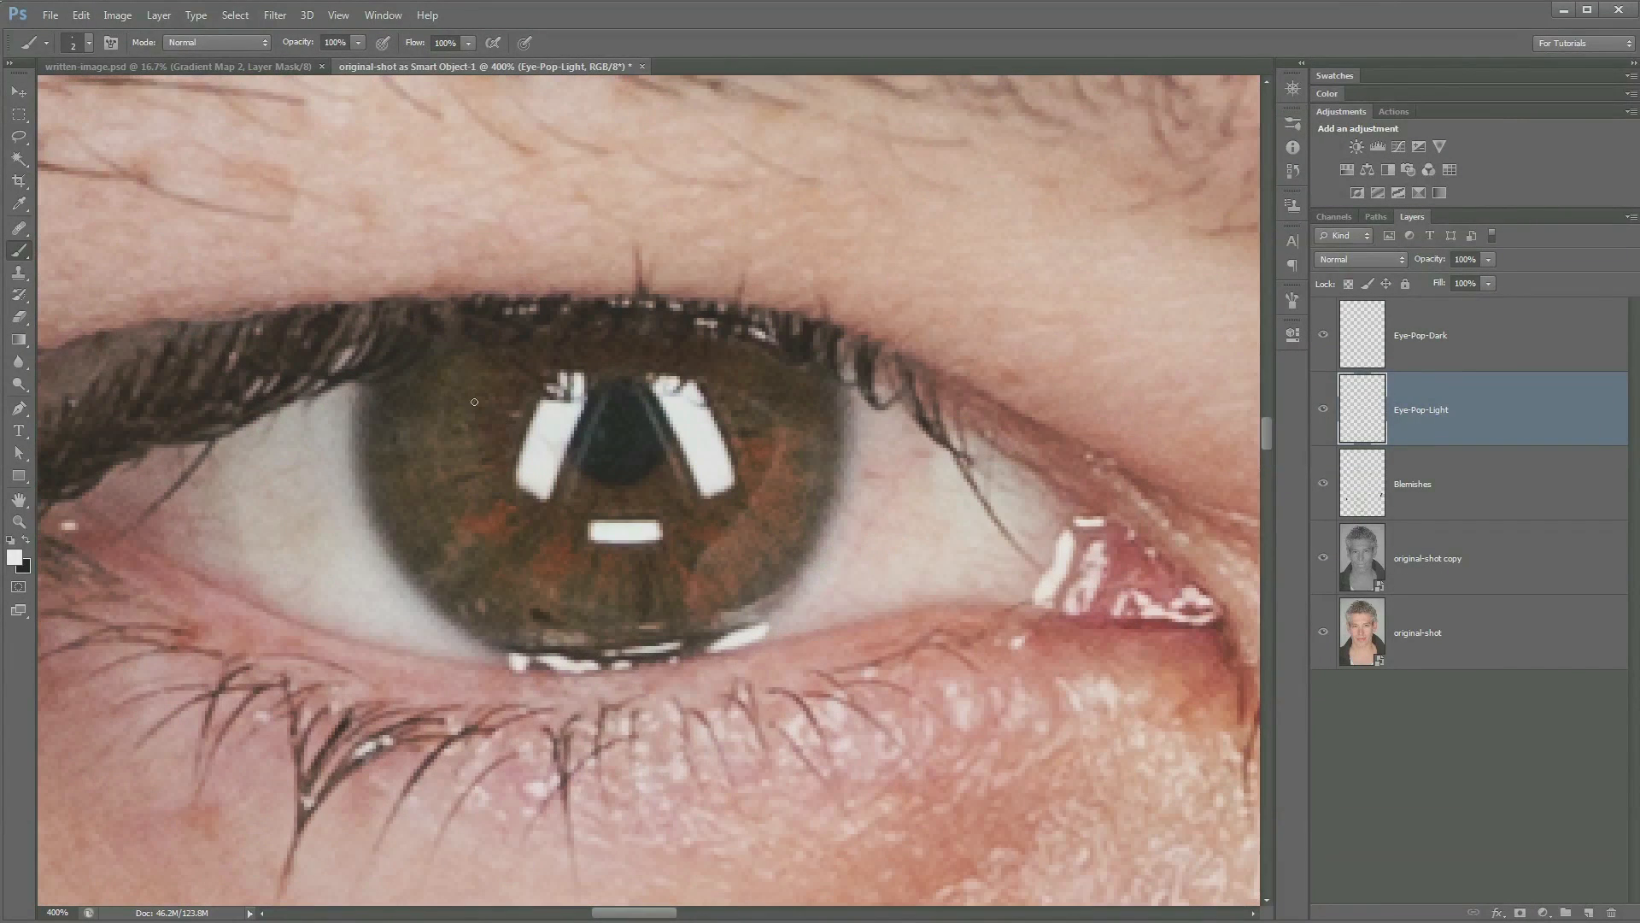
{"action": "mouse_move", "coordinate": [451, 373]}
{"action": "left_mouse_down"}
{"action": "mouse_move", "coordinate": [466, 473]}
{"action": "mouse_move", "coordinate": [463, 439]}
{"action": "mouse_move", "coordinate": [423, 431]}
{"action": "mouse_move", "coordinate": [461, 431]}
{"action": "mouse_move", "coordinate": [491, 381]}
{"action": "left_mouse_up"}
{"action": "left_click_drag", "start_coordinate": [499, 360], "coordinate": [520, 384]}
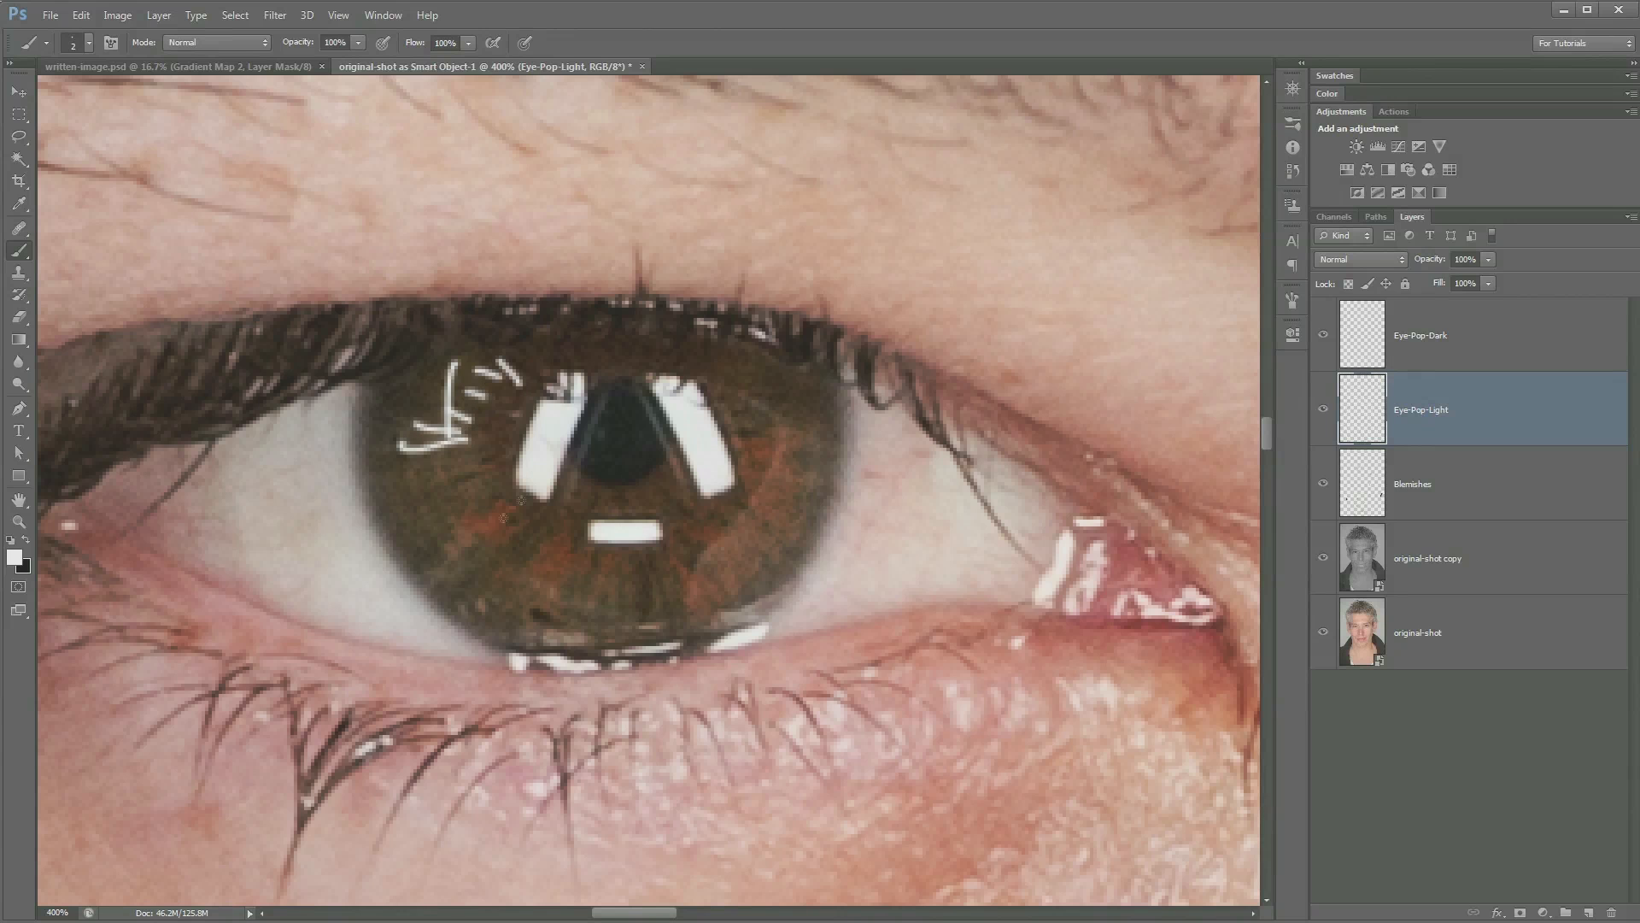
{"action": "mouse_move", "coordinate": [419, 476]}
{"action": "left_mouse_down"}
{"action": "mouse_move", "coordinate": [479, 472]}
{"action": "mouse_move", "coordinate": [479, 455]}
{"action": "left_mouse_up"}
{"action": "left_click_drag", "start_coordinate": [418, 528], "coordinate": [476, 489]}
{"action": "mouse_move", "coordinate": [446, 569]}
{"action": "left_mouse_down"}
{"action": "mouse_move", "coordinate": [473, 499]}
{"action": "mouse_move", "coordinate": [508, 501]}
{"action": "mouse_move", "coordinate": [508, 528]}
{"action": "left_mouse_up"}
{"action": "mouse_move", "coordinate": [477, 601]}
{"action": "left_mouse_down"}
{"action": "mouse_move", "coordinate": [502, 560]}
{"action": "mouse_move", "coordinate": [524, 584]}
{"action": "mouse_move", "coordinate": [550, 531]}
{"action": "left_mouse_up"}
{"action": "mouse_move", "coordinate": [547, 588]}
{"action": "left_mouse_down"}
{"action": "mouse_move", "coordinate": [570, 533]}
{"action": "mouse_move", "coordinate": [548, 508]}
{"action": "mouse_move", "coordinate": [573, 487]}
{"action": "left_mouse_up"}
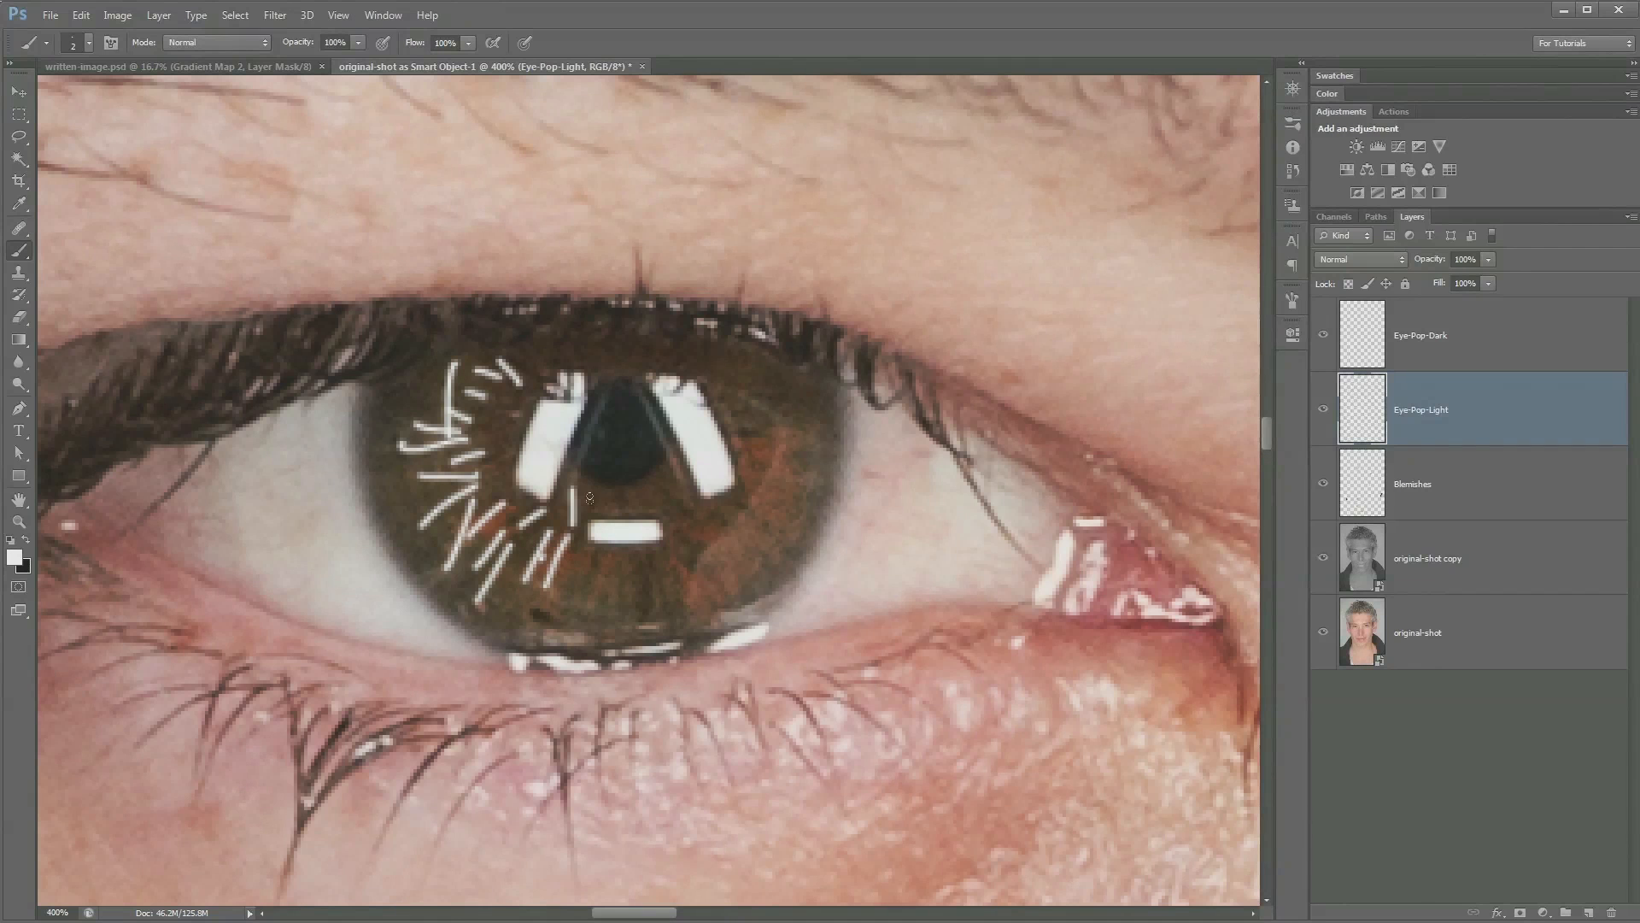
{"action": "left_click_drag", "start_coordinate": [564, 603], "coordinate": [588, 556]}
{"action": "mouse_move", "coordinate": [605, 564]}
{"action": "left_mouse_down"}
{"action": "mouse_move", "coordinate": [586, 620]}
{"action": "mouse_move", "coordinate": [542, 593]}
{"action": "mouse_move", "coordinate": [564, 621]}
{"action": "left_mouse_up"}
{"action": "mouse_move", "coordinate": [515, 615]}
{"action": "left_mouse_down"}
{"action": "mouse_move", "coordinate": [549, 606]}
{"action": "mouse_move", "coordinate": [530, 631]}
{"action": "left_mouse_up"}
{"action": "left_click_drag", "start_coordinate": [500, 597], "coordinate": [507, 612]}
{"action": "mouse_move", "coordinate": [623, 606]}
{"action": "left_mouse_down"}
{"action": "mouse_move", "coordinate": [620, 552]}
{"action": "mouse_move", "coordinate": [658, 560]}
{"action": "left_mouse_up"}
{"action": "mouse_move", "coordinate": [691, 590]}
{"action": "left_mouse_down"}
{"action": "mouse_move", "coordinate": [668, 516]}
{"action": "mouse_move", "coordinate": [693, 517]}
{"action": "mouse_move", "coordinate": [723, 534]}
{"action": "left_mouse_up"}
{"action": "mouse_move", "coordinate": [709, 551]}
{"action": "left_mouse_down"}
{"action": "mouse_move", "coordinate": [732, 568]}
{"action": "mouse_move", "coordinate": [765, 542]}
{"action": "left_mouse_up"}
{"action": "mouse_move", "coordinate": [727, 548]}
{"action": "left_mouse_down"}
{"action": "mouse_move", "coordinate": [757, 568]}
{"action": "mouse_move", "coordinate": [762, 518]}
{"action": "left_mouse_up"}
{"action": "mouse_move", "coordinate": [722, 507]}
{"action": "left_mouse_down"}
{"action": "mouse_move", "coordinate": [744, 524]}
{"action": "mouse_move", "coordinate": [782, 505]}
{"action": "left_mouse_up"}
{"action": "mouse_move", "coordinate": [745, 513]}
{"action": "left_mouse_down"}
{"action": "mouse_move", "coordinate": [786, 494]}
{"action": "mouse_move", "coordinate": [784, 401]}
{"action": "left_mouse_up"}
{"action": "left_click_drag", "start_coordinate": [745, 460], "coordinate": [798, 434]}
{"action": "mouse_move", "coordinate": [740, 439]}
{"action": "left_mouse_down"}
{"action": "mouse_move", "coordinate": [778, 416]}
{"action": "mouse_move", "coordinate": [723, 403]}
{"action": "left_mouse_up"}
{"action": "mouse_move", "coordinate": [761, 419]}
{"action": "left_mouse_down"}
{"action": "mouse_move", "coordinate": [778, 422]}
{"action": "mouse_move", "coordinate": [743, 408]}
{"action": "left_mouse_up"}
{"action": "mouse_move", "coordinate": [716, 410]}
{"action": "left_mouse_down"}
{"action": "mouse_move", "coordinate": [728, 382]}
{"action": "mouse_move", "coordinate": [763, 404]}
{"action": "left_mouse_up"}
{"action": "left_click_drag", "start_coordinate": [781, 444], "coordinate": [809, 425]}
{"action": "left_click_drag", "start_coordinate": [768, 491], "coordinate": [804, 473]}
{"action": "left_click_drag", "start_coordinate": [781, 511], "coordinate": [795, 501]}
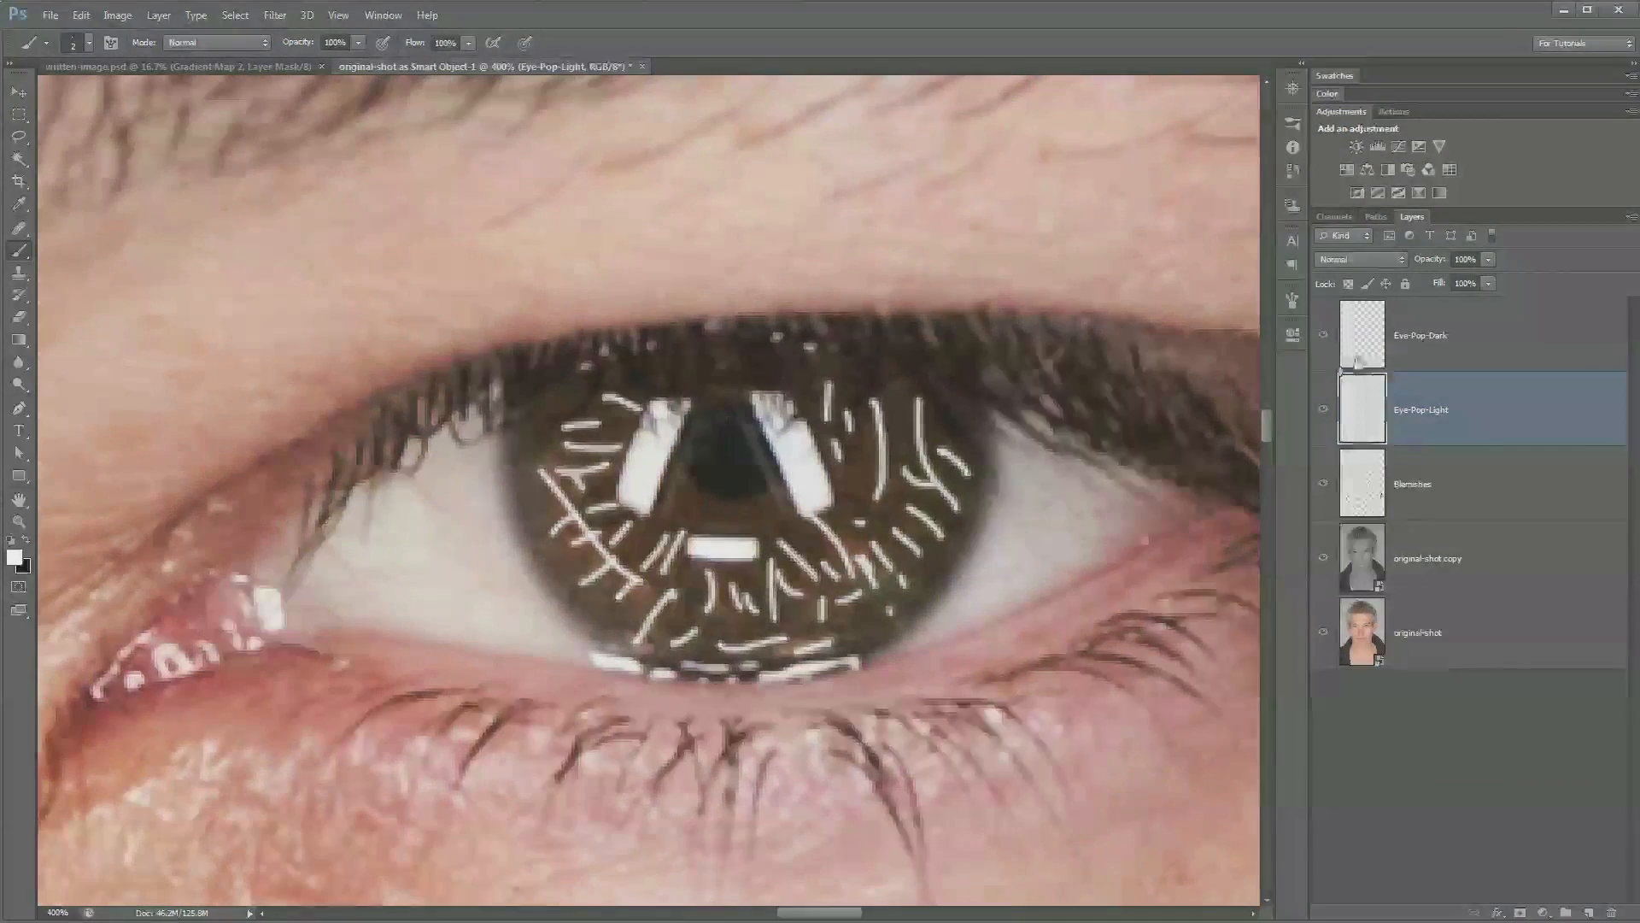
Step: Hide Eye-Pop-Light and paint short black strokes between the fibers of the first iris on the Eye-Pop-Dark layer
{"action": "left_click", "coordinate": [1422, 359]}
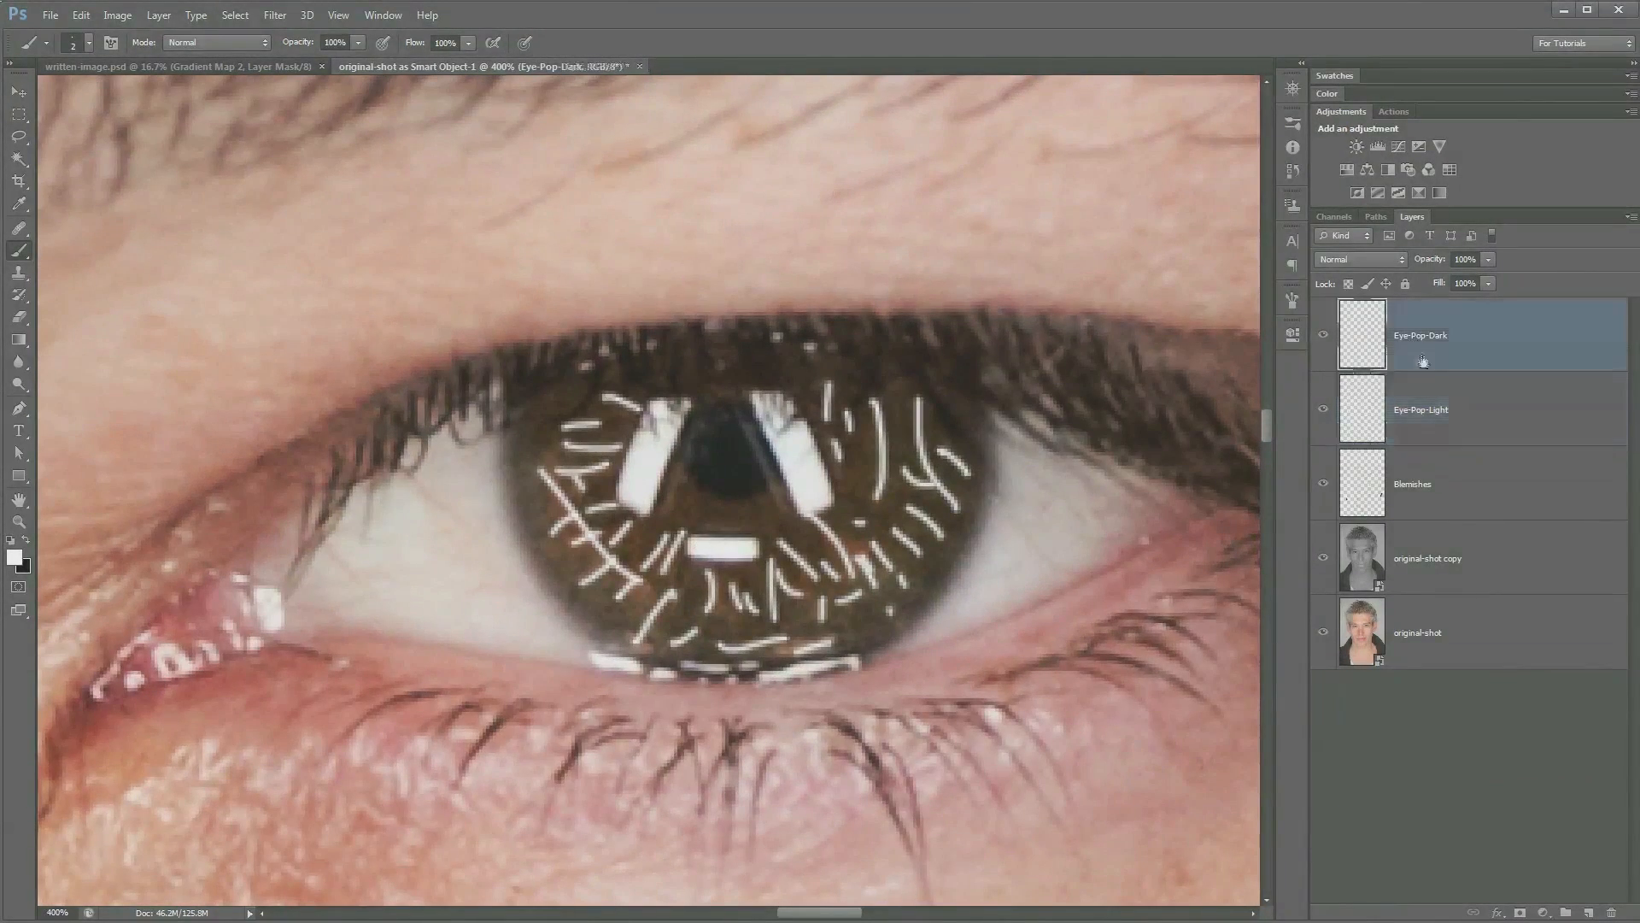
{"action": "left_click", "coordinate": [1323, 412]}
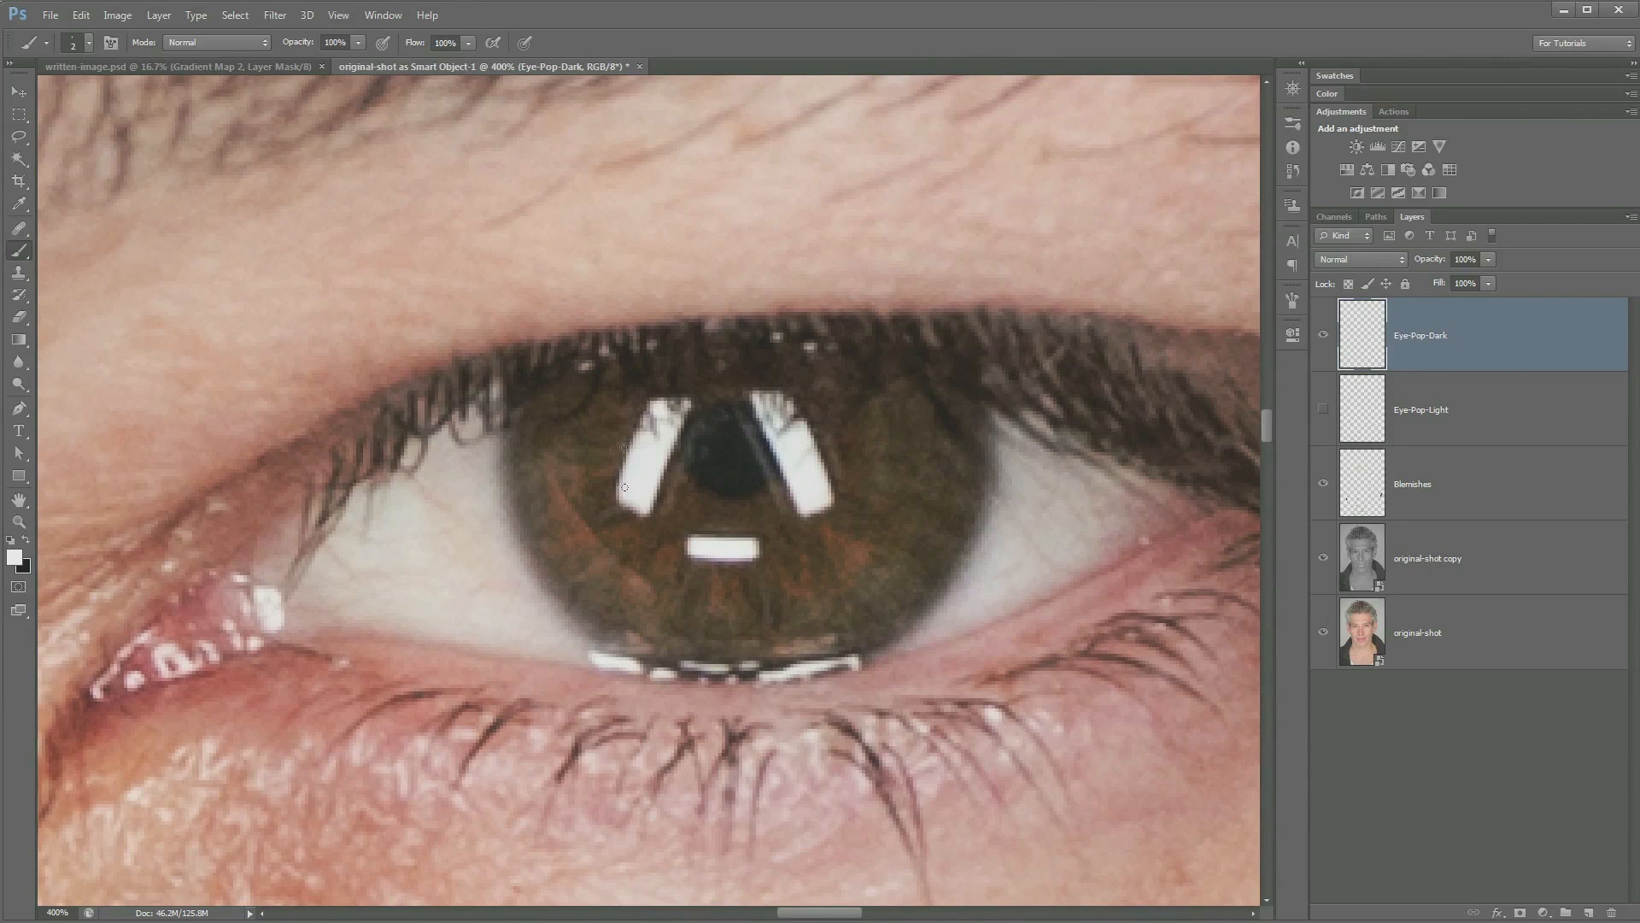
{"action": "key", "text": "x"}
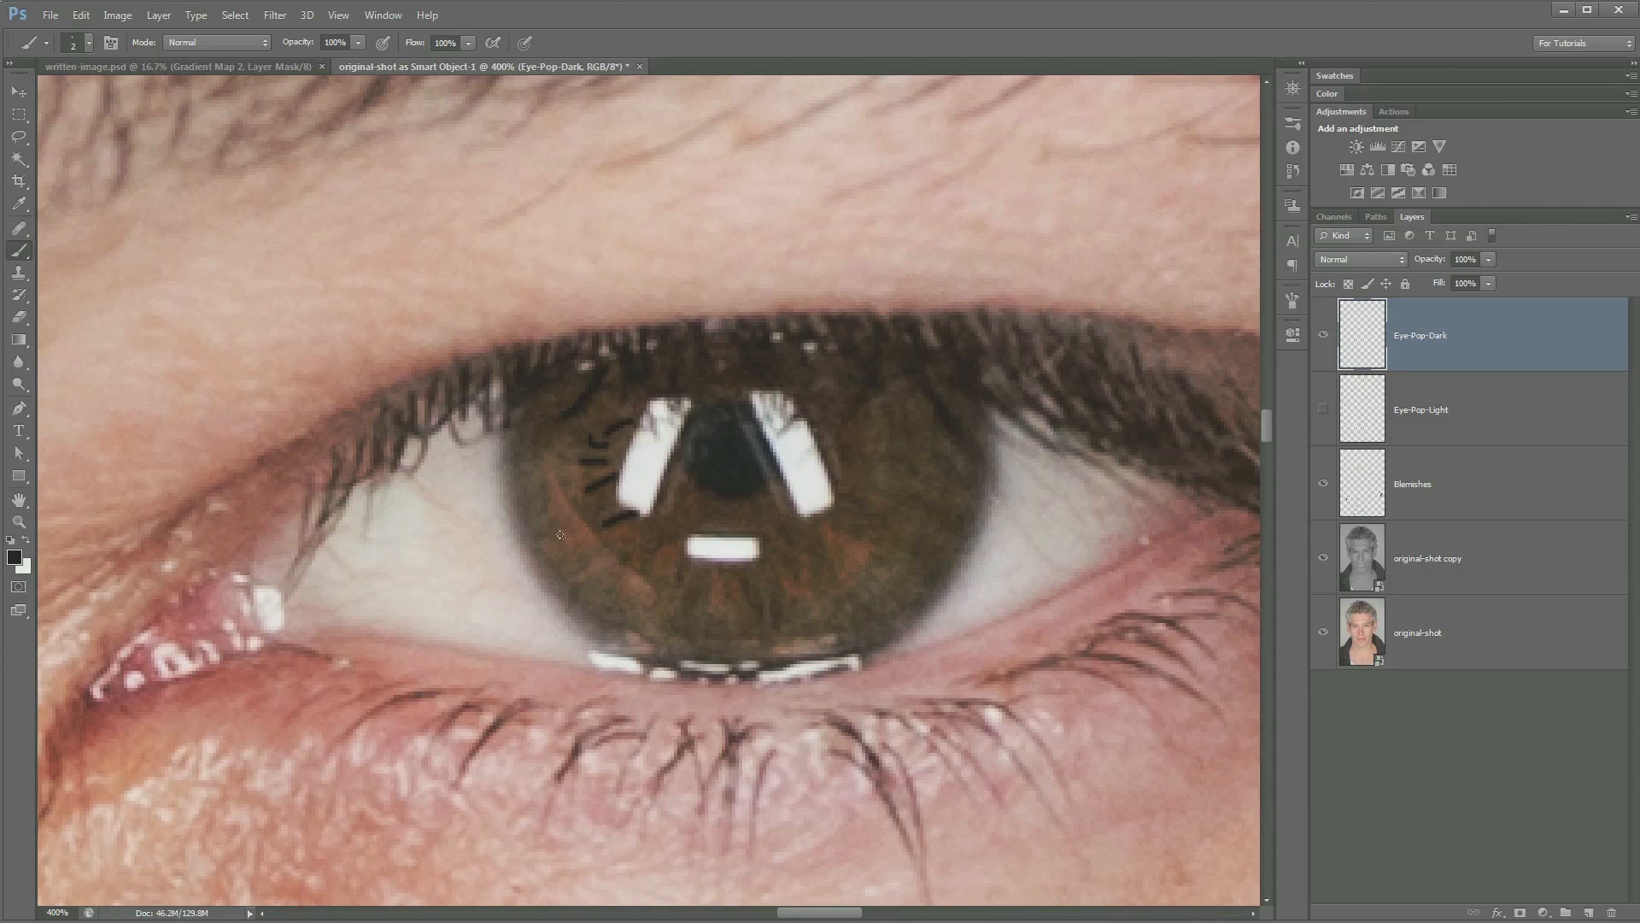
{"action": "mouse_move", "coordinate": [572, 597]}
{"action": "left_mouse_down"}
{"action": "mouse_move", "coordinate": [635, 569]}
{"action": "mouse_move", "coordinate": [677, 503]}
{"action": "left_mouse_up"}
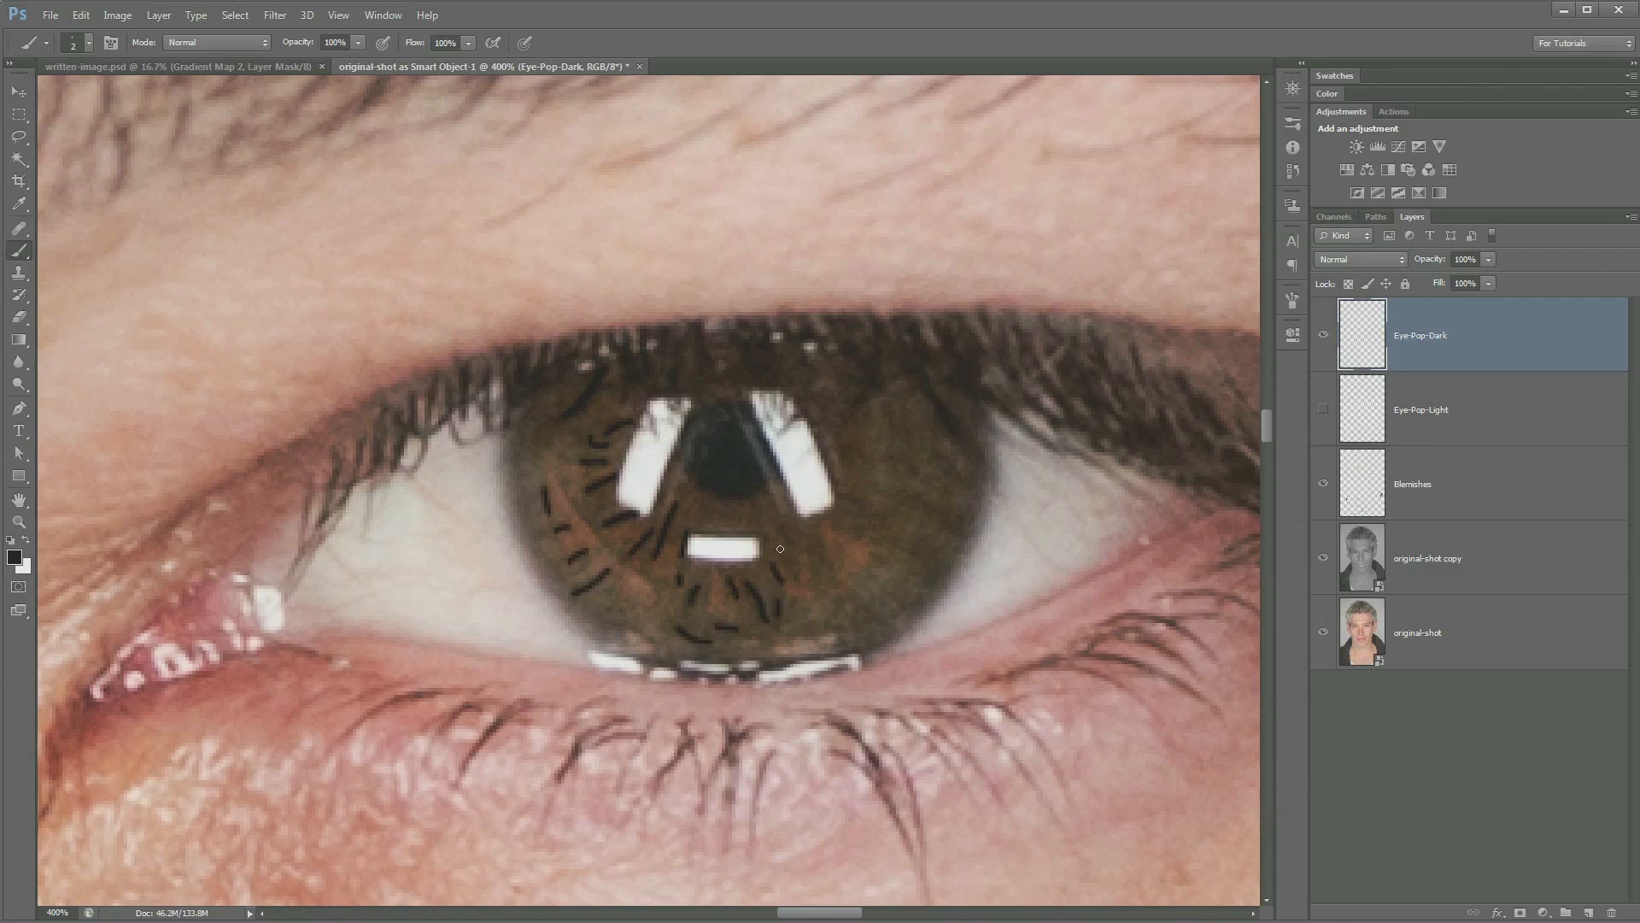
{"action": "left_click_drag", "start_coordinate": [874, 603], "coordinate": [907, 537]}
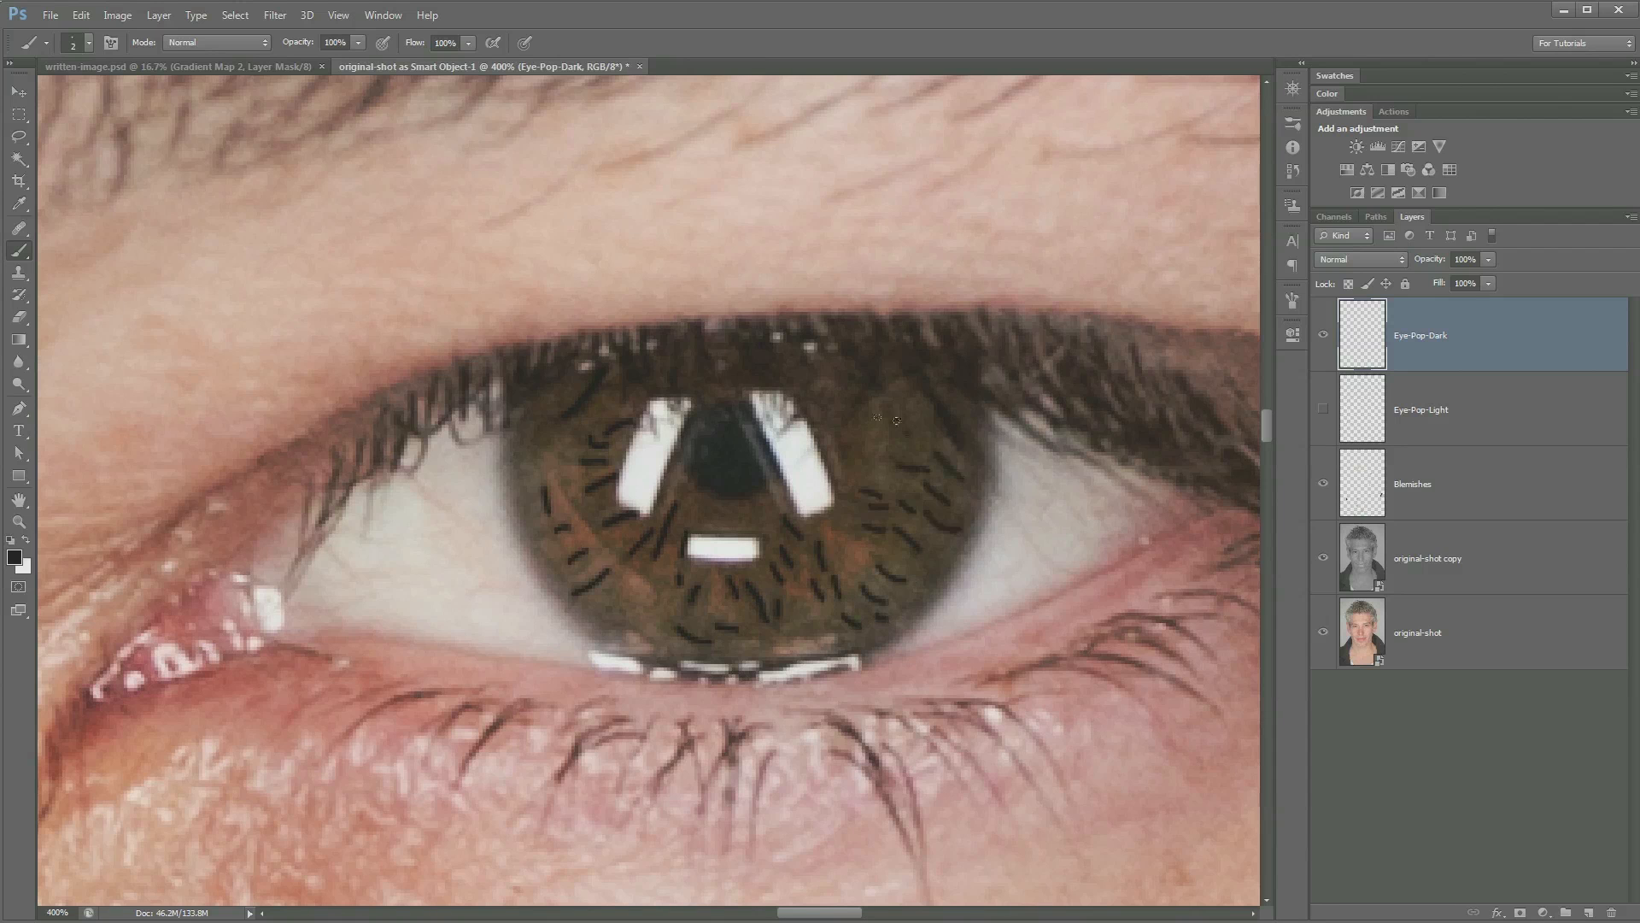
{"action": "left_click_drag", "start_coordinate": [872, 505], "coordinate": [896, 423]}
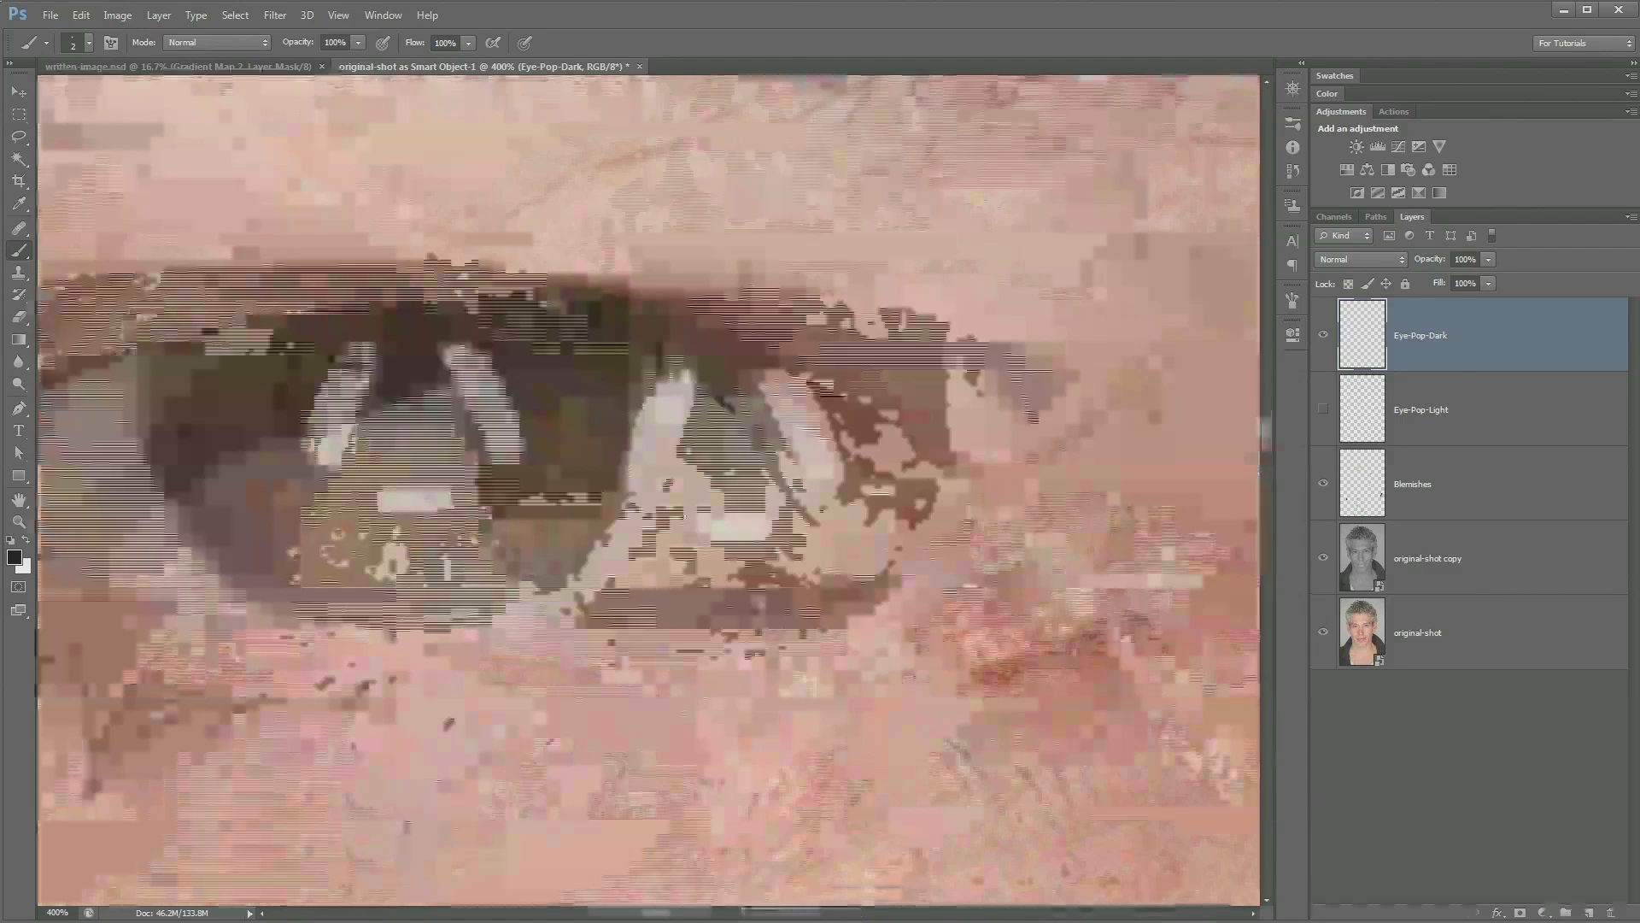
Step: Paint matching black strokes around the other eye's iris and make the Eye-Pop-Light layer visible again
{"action": "left_click_drag", "start_coordinate": [590, 547], "coordinate": [582, 453]}
{"action": "left_click_drag", "start_coordinate": [636, 517], "coordinate": [684, 564]}
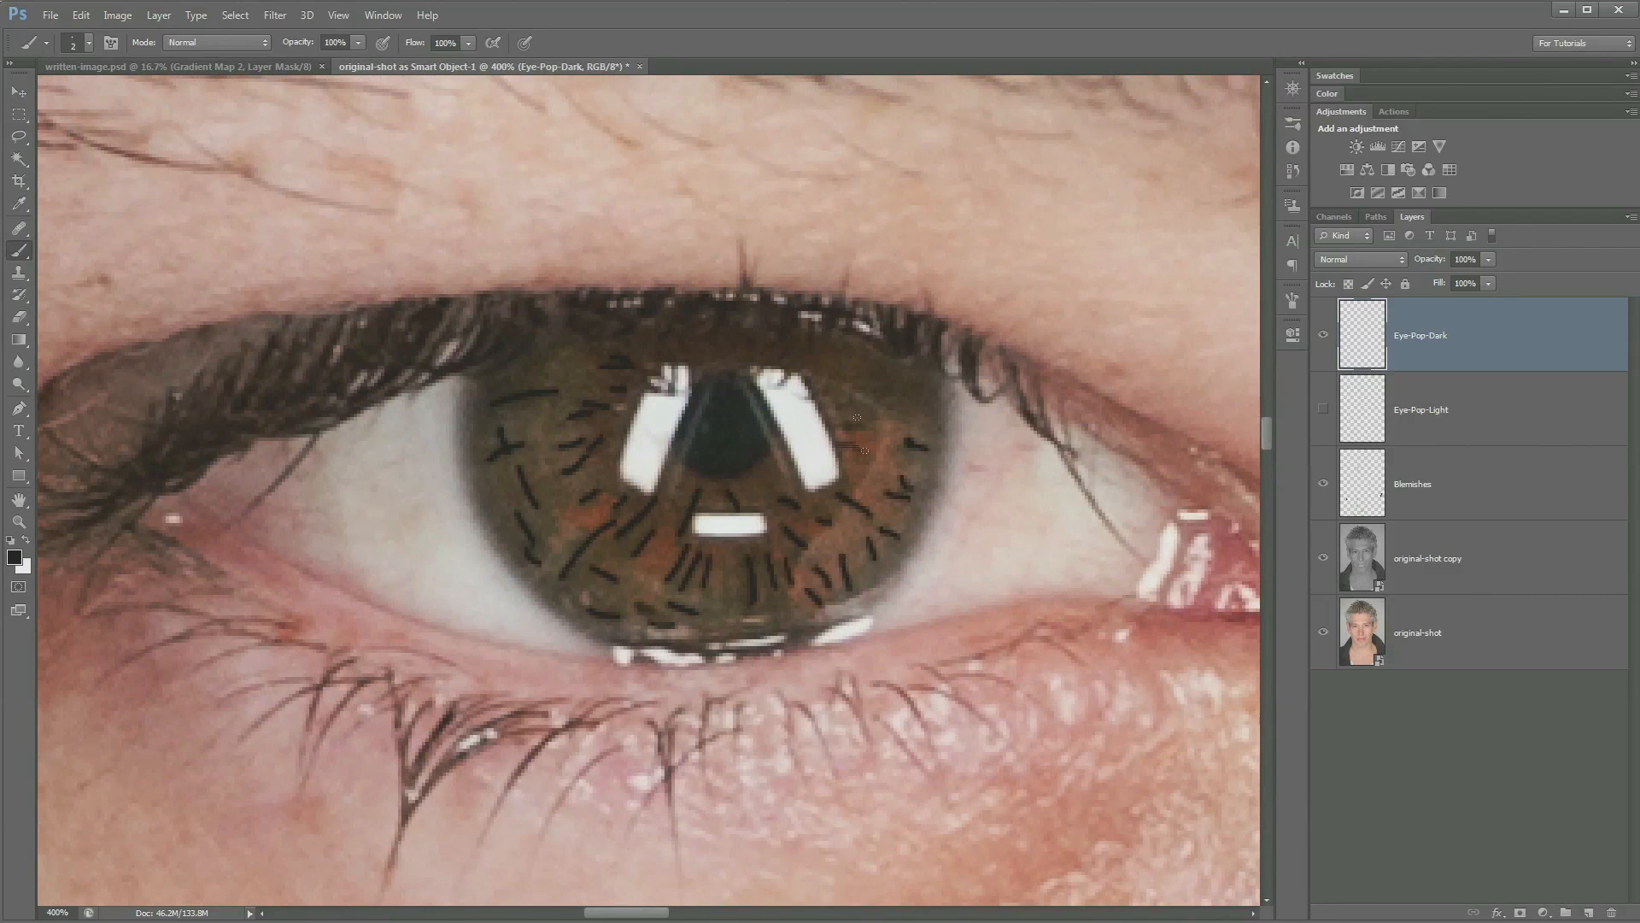
{"action": "left_click", "coordinate": [1323, 410]}
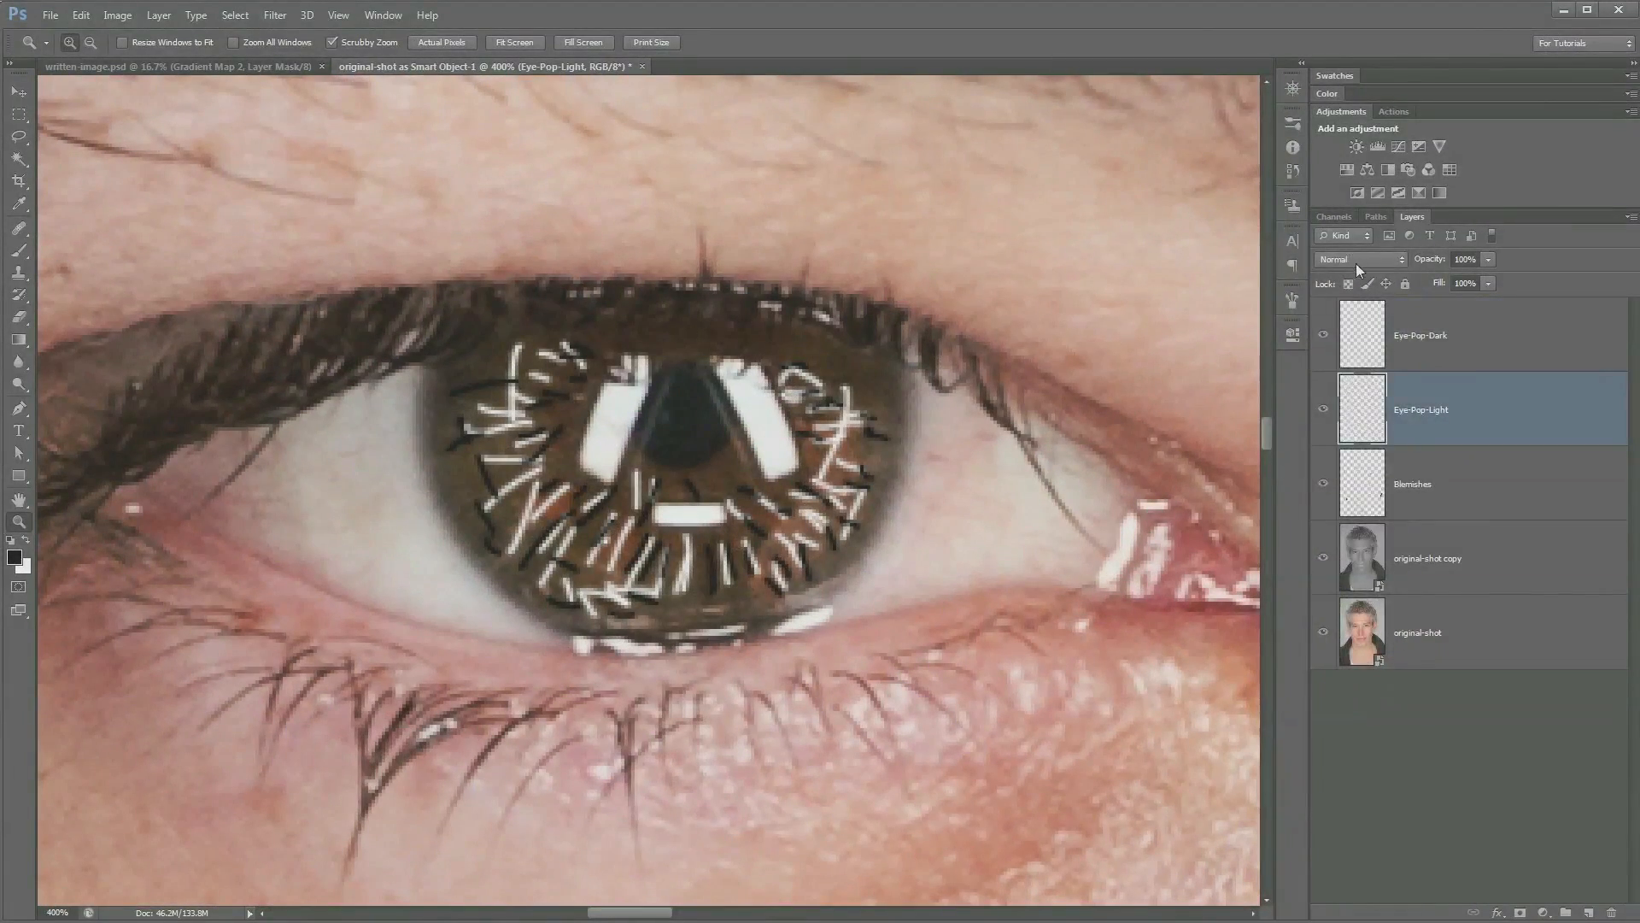
Step: Set the blend mode of both Eye-Pop-Light and Eye-Pop-Dark to Overlay
{"action": "left_click", "coordinate": [1357, 264]}
{"action": "left_click", "coordinate": [1336, 483]}
{"action": "left_click", "coordinate": [1424, 335]}
{"action": "left_click", "coordinate": [1395, 263]}
{"action": "left_click", "coordinate": [1337, 483]}
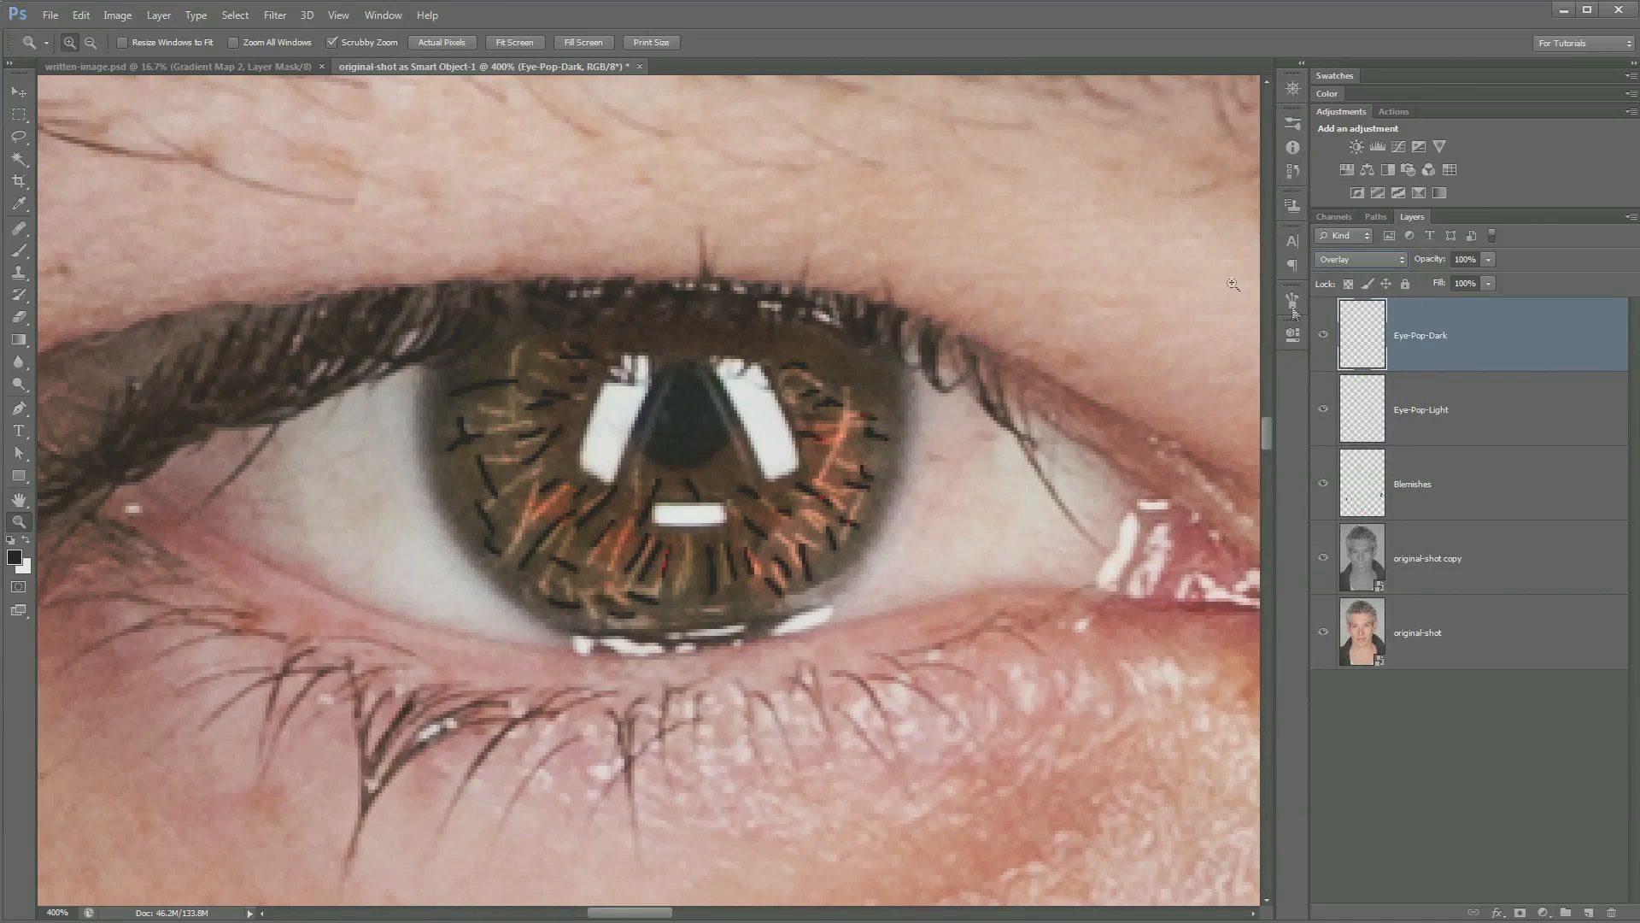
Step: Soften the Eye-Pop-Light strokes with a Gaussian Blur of 1.5 pixels radius, comparing the preview before applying
{"action": "left_click", "coordinate": [1446, 417]}
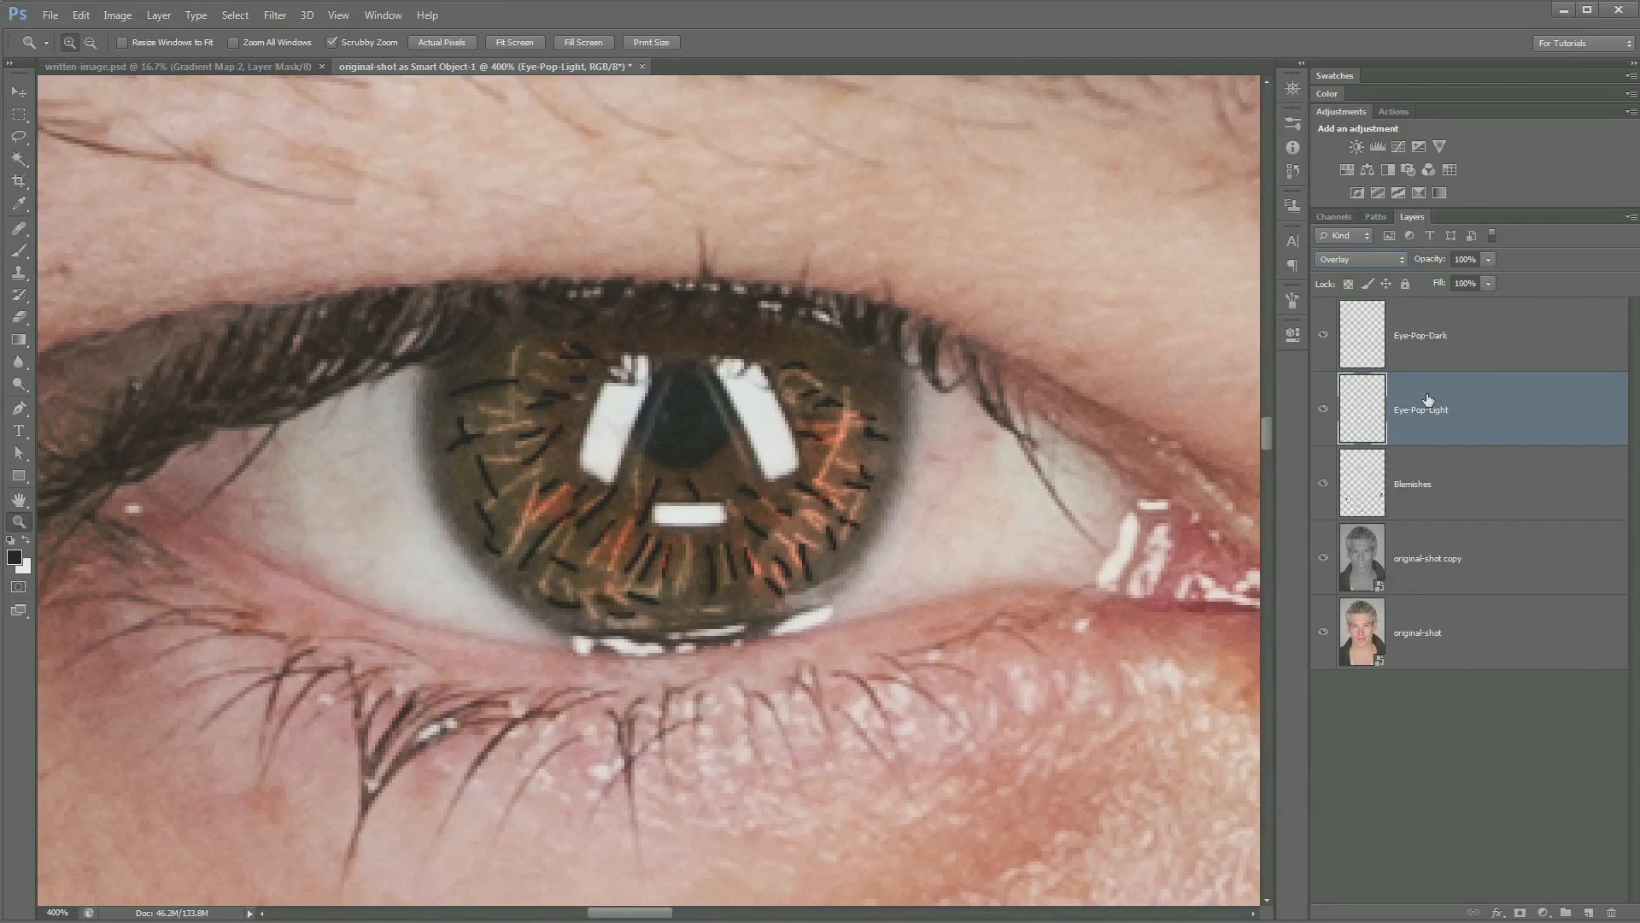
{"action": "left_click", "coordinate": [275, 15]}
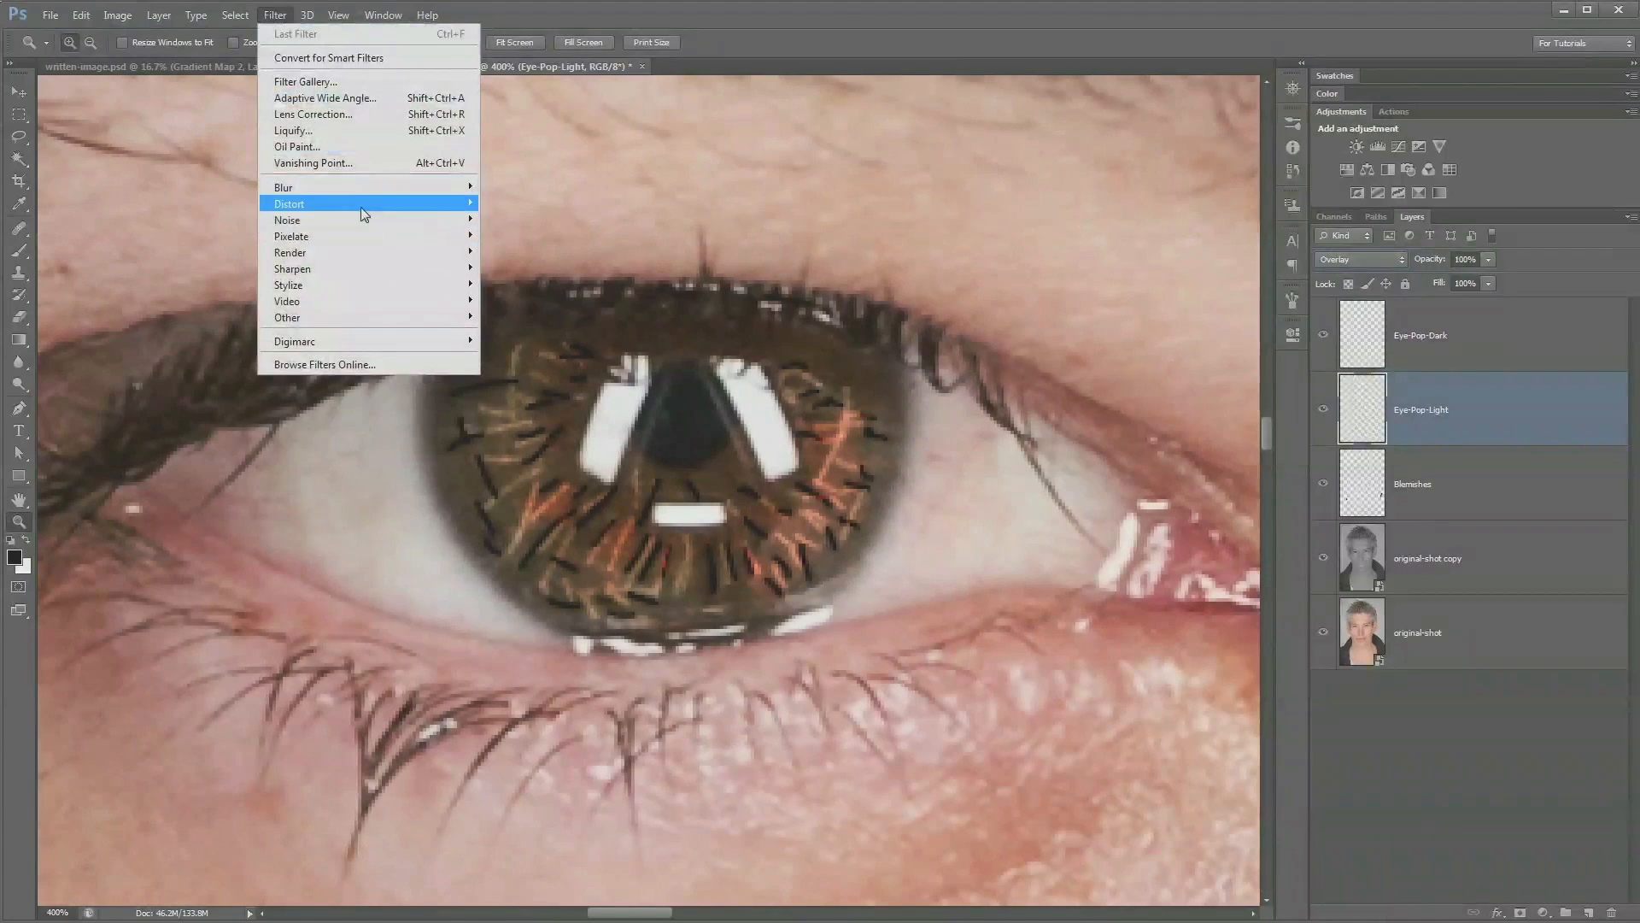
{"action": "mouse_move", "coordinate": [363, 187]}
{"action": "left_click", "coordinate": [542, 308]}
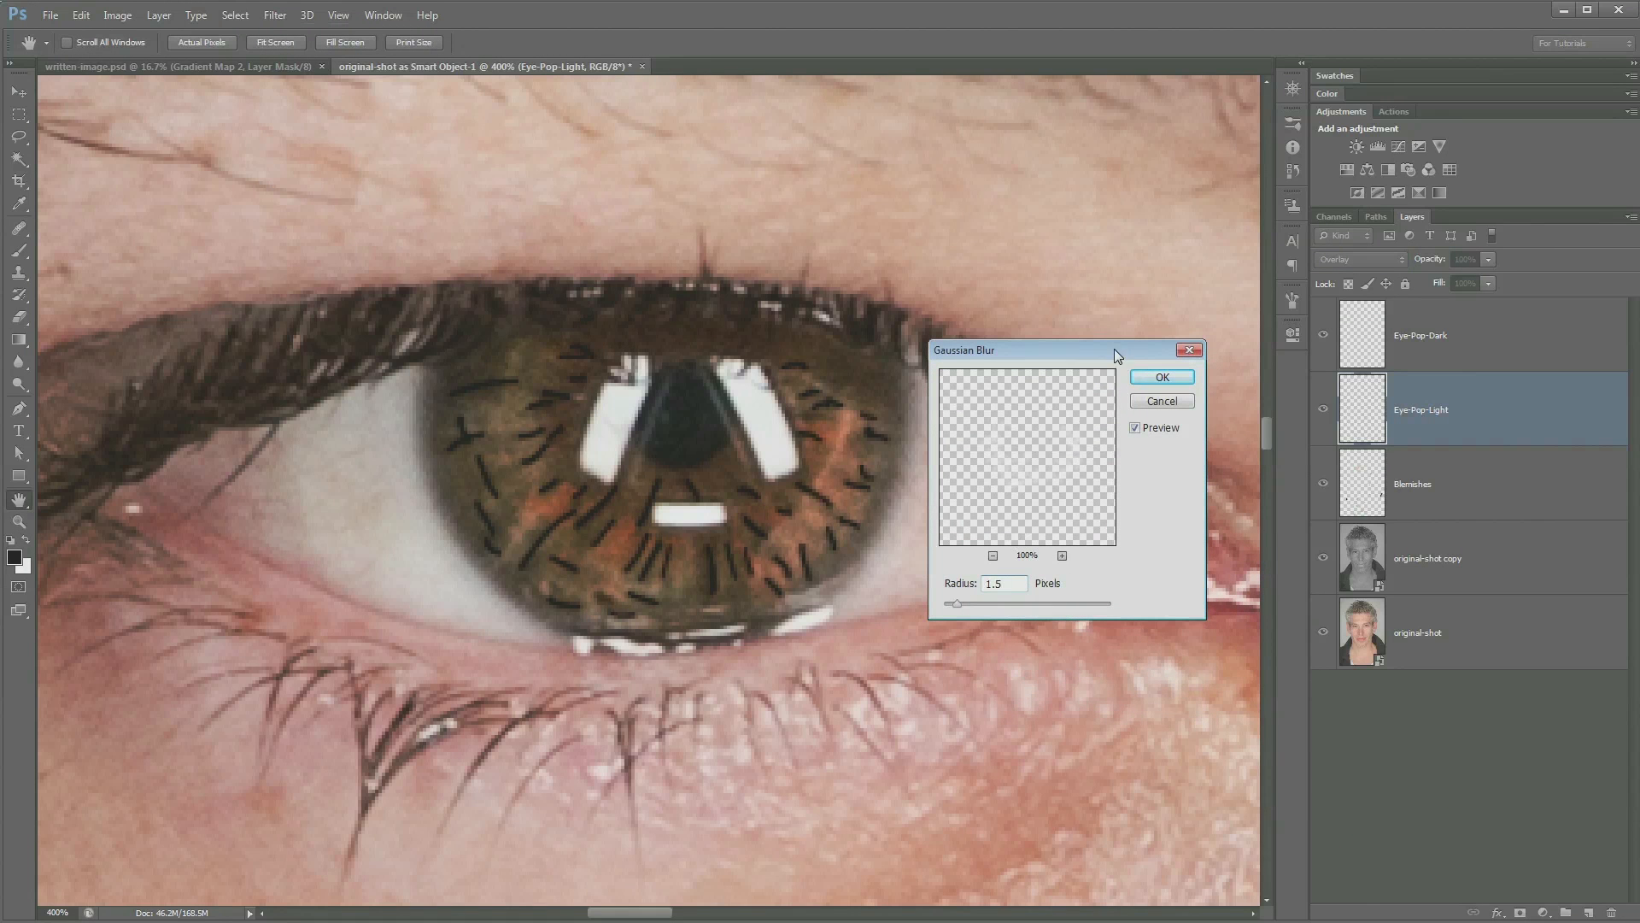
{"action": "left_click_drag", "start_coordinate": [1115, 356], "coordinate": [1102, 304]}
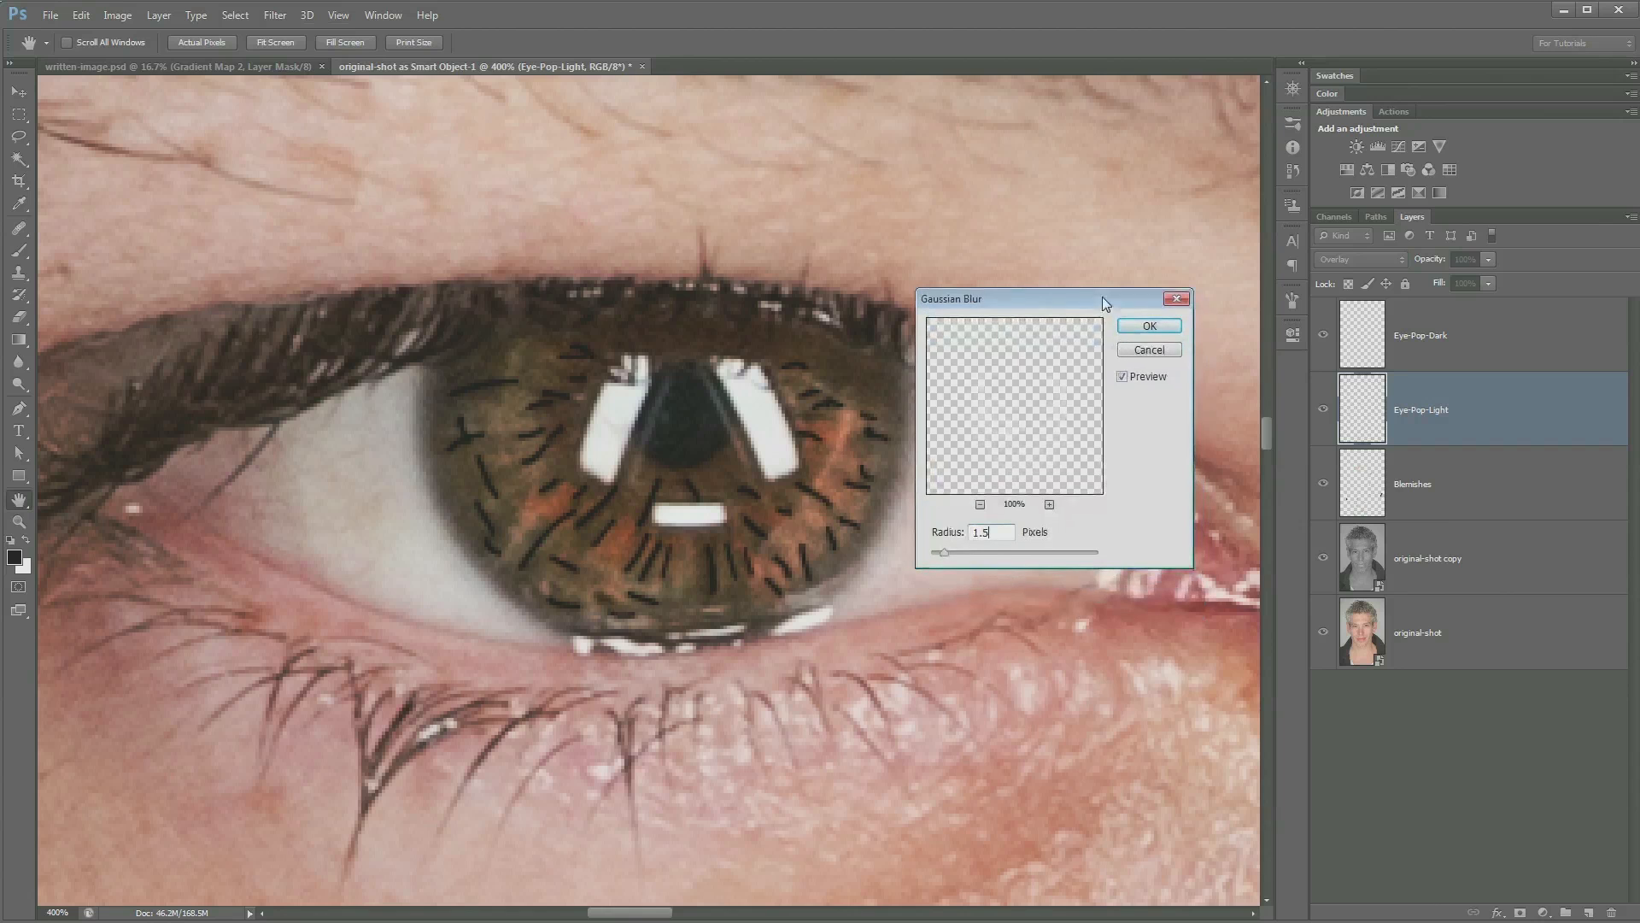
{"action": "left_click", "coordinate": [1123, 375]}
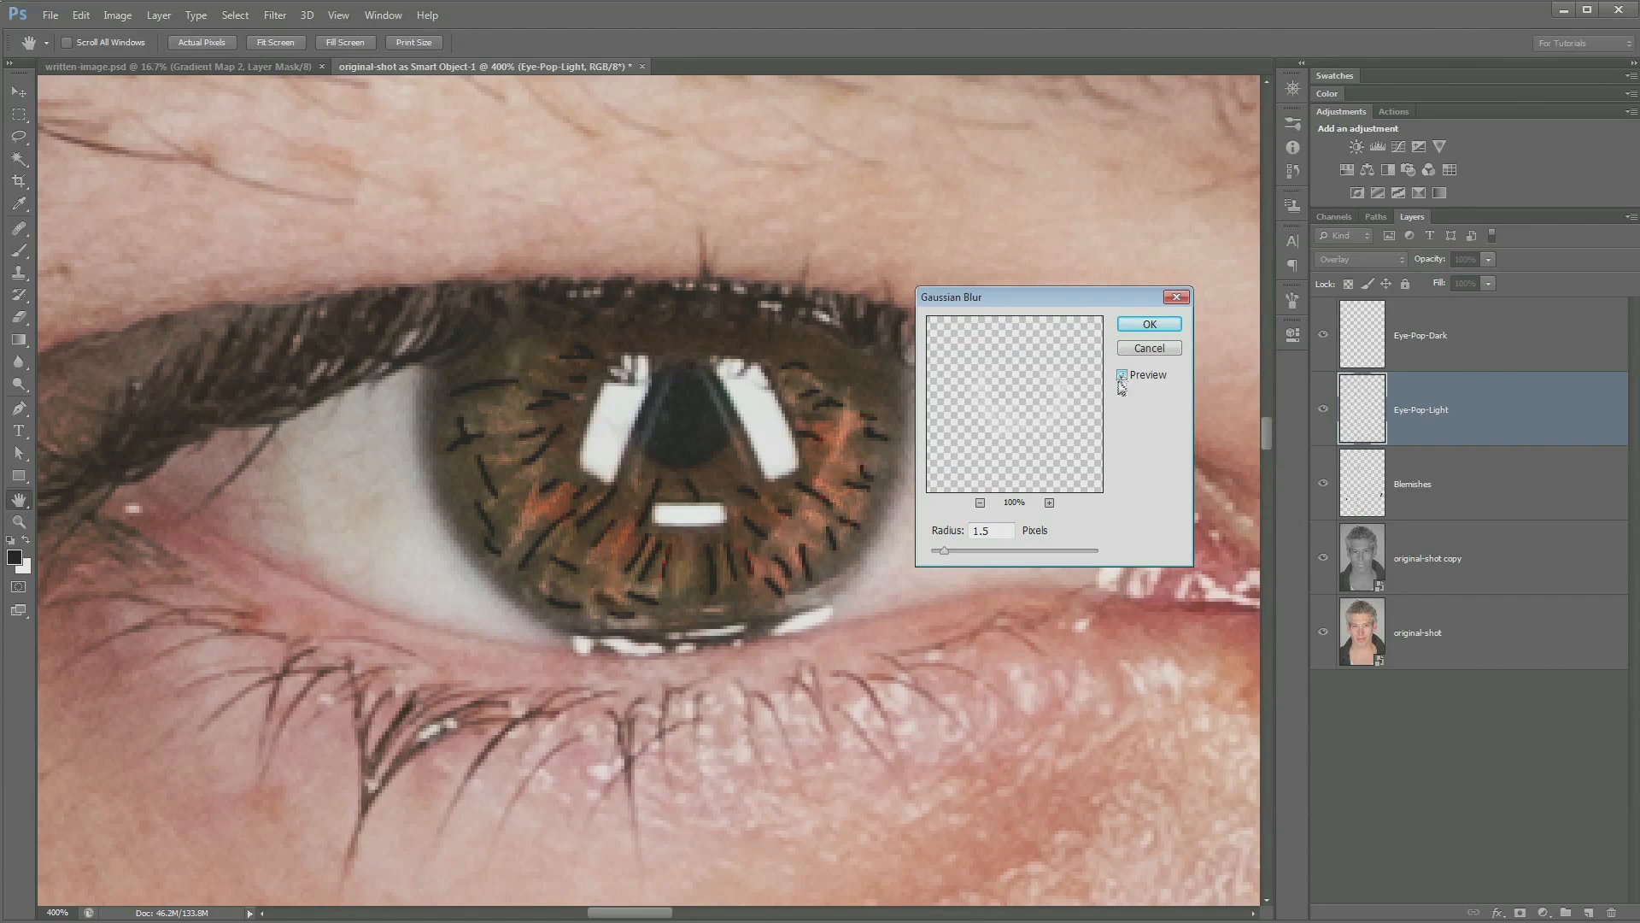
{"action": "left_click", "coordinate": [1122, 375]}
{"action": "left_click", "coordinate": [1119, 377]}
{"action": "left_click", "coordinate": [1152, 325]}
Step: Apply the same Gaussian Blur to the Eye-Pop-Dark layer and lower its opacity to 59%
{"action": "left_click", "coordinate": [1445, 338]}
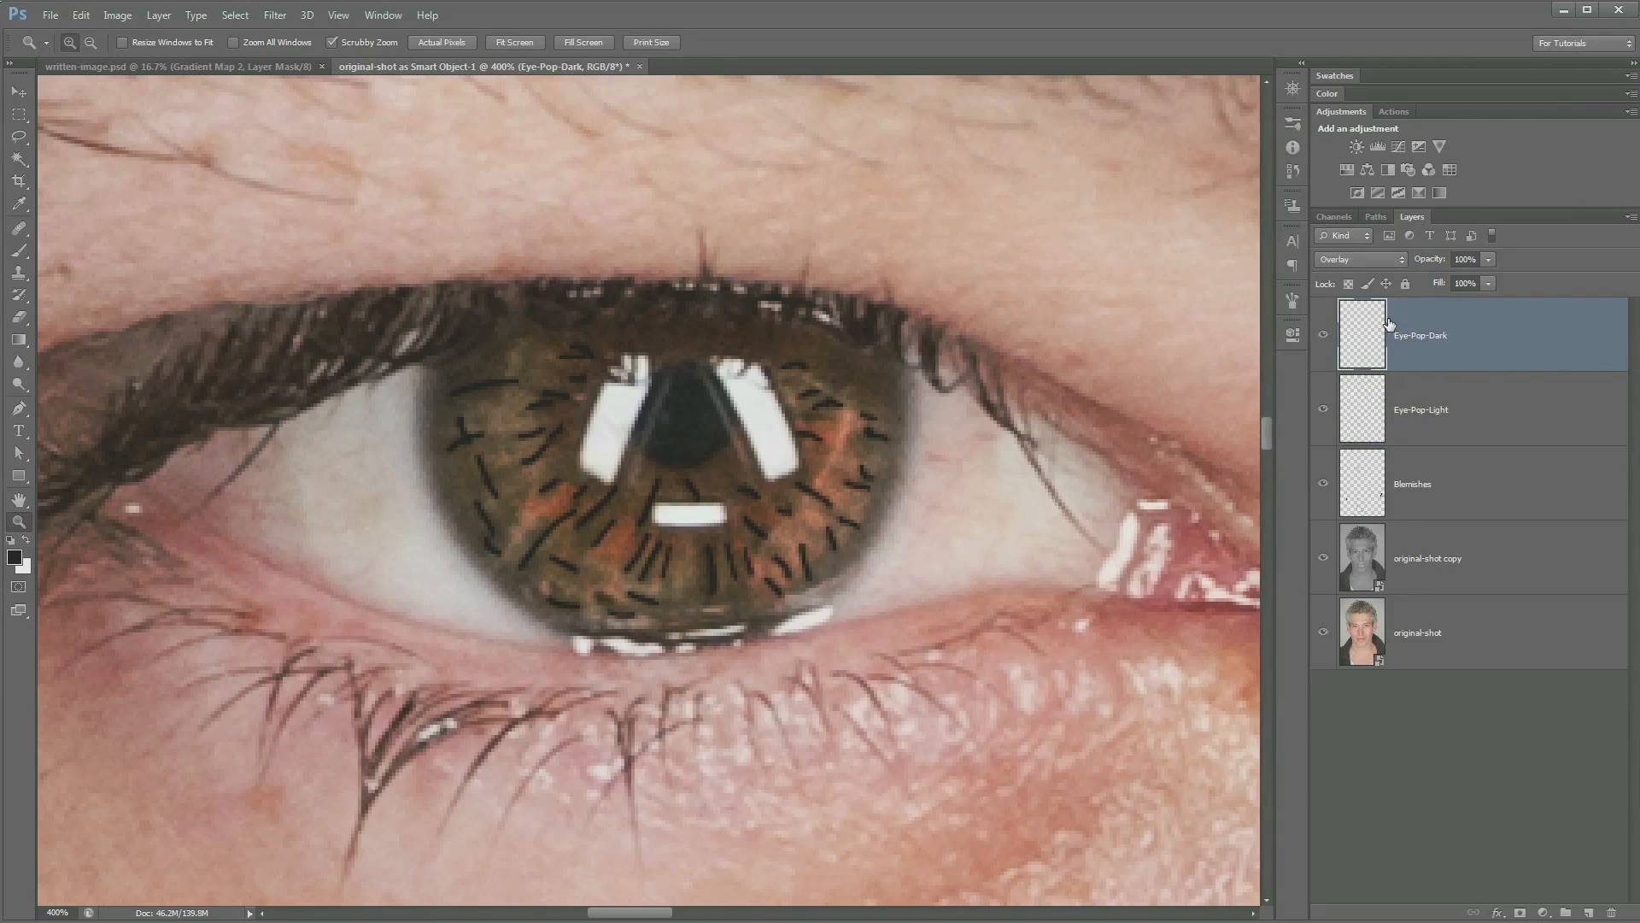
{"action": "key", "text": "ctrl+f"}
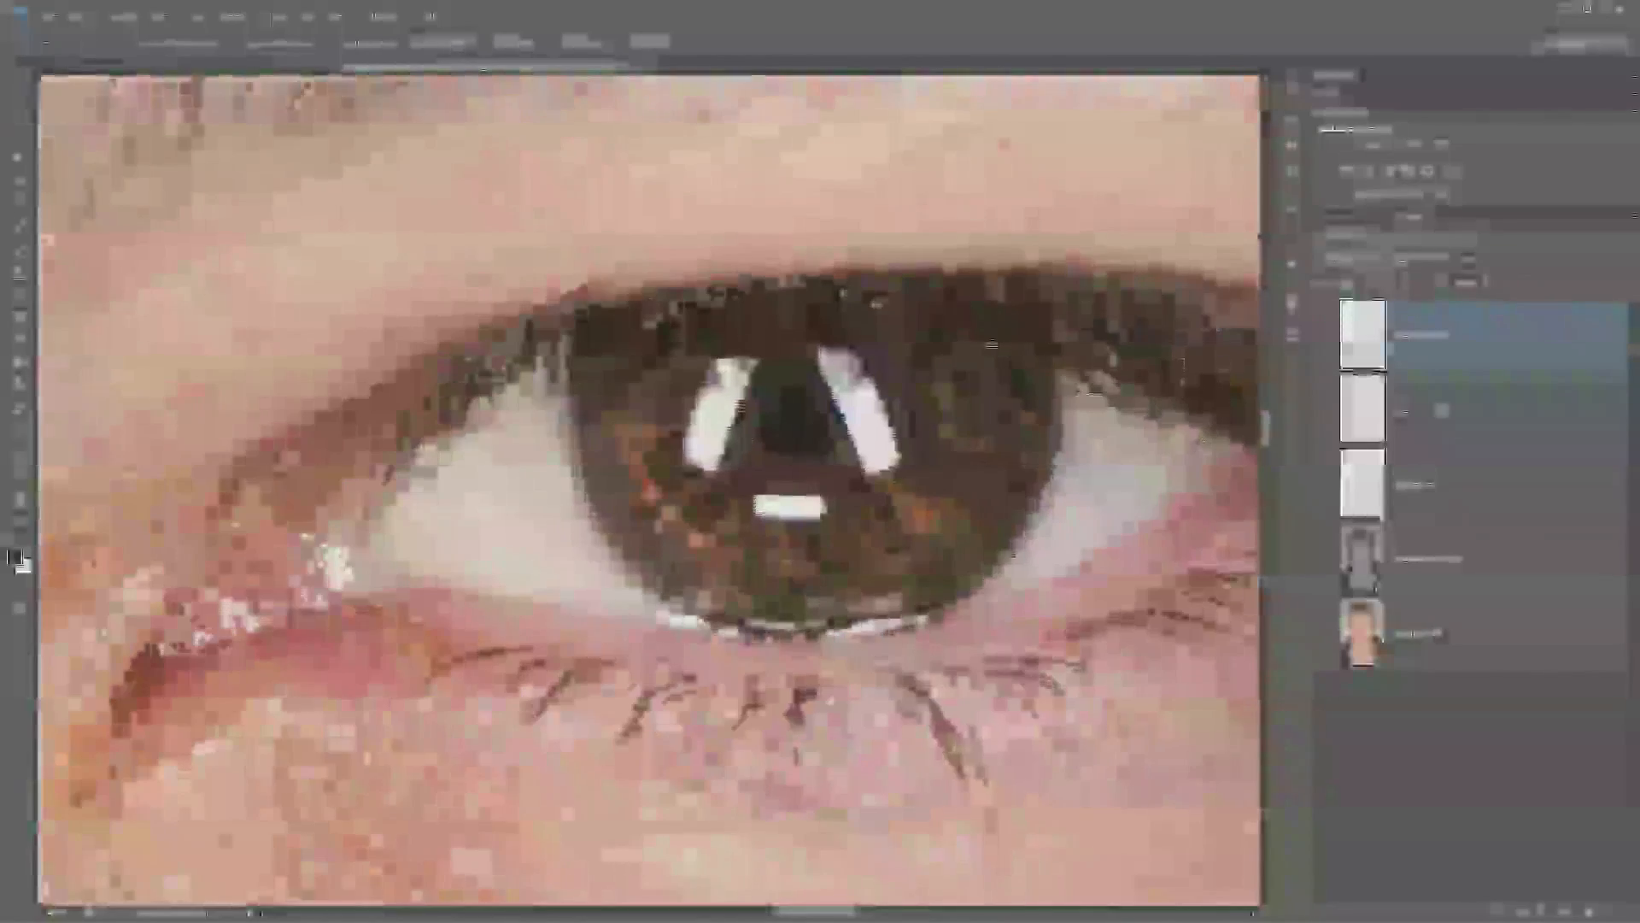
{"action": "left_click_drag", "start_coordinate": [1439, 260], "coordinate": [1424, 265]}
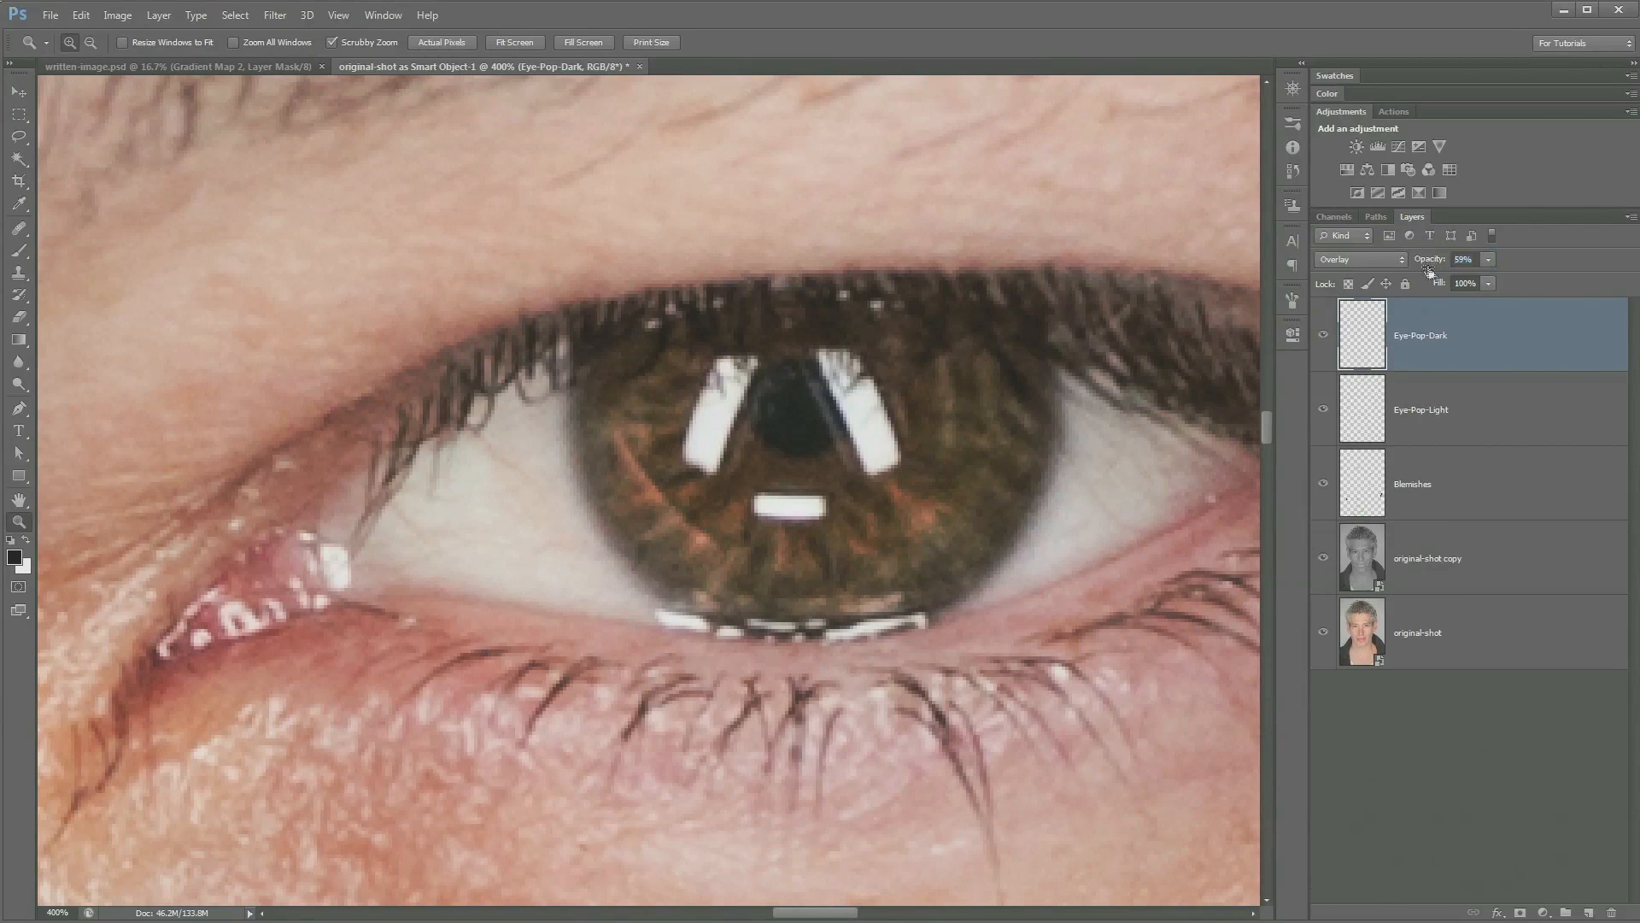
Step: Compare the whole face with the eye-pop effect switched off and on
{"action": "key", "text": "ctrl+minus"}
{"action": "key", "text": "ctrl+minus"}
{"action": "key", "text": "ctrl+minus"}
{"action": "key", "text": "ctrl+minus"}
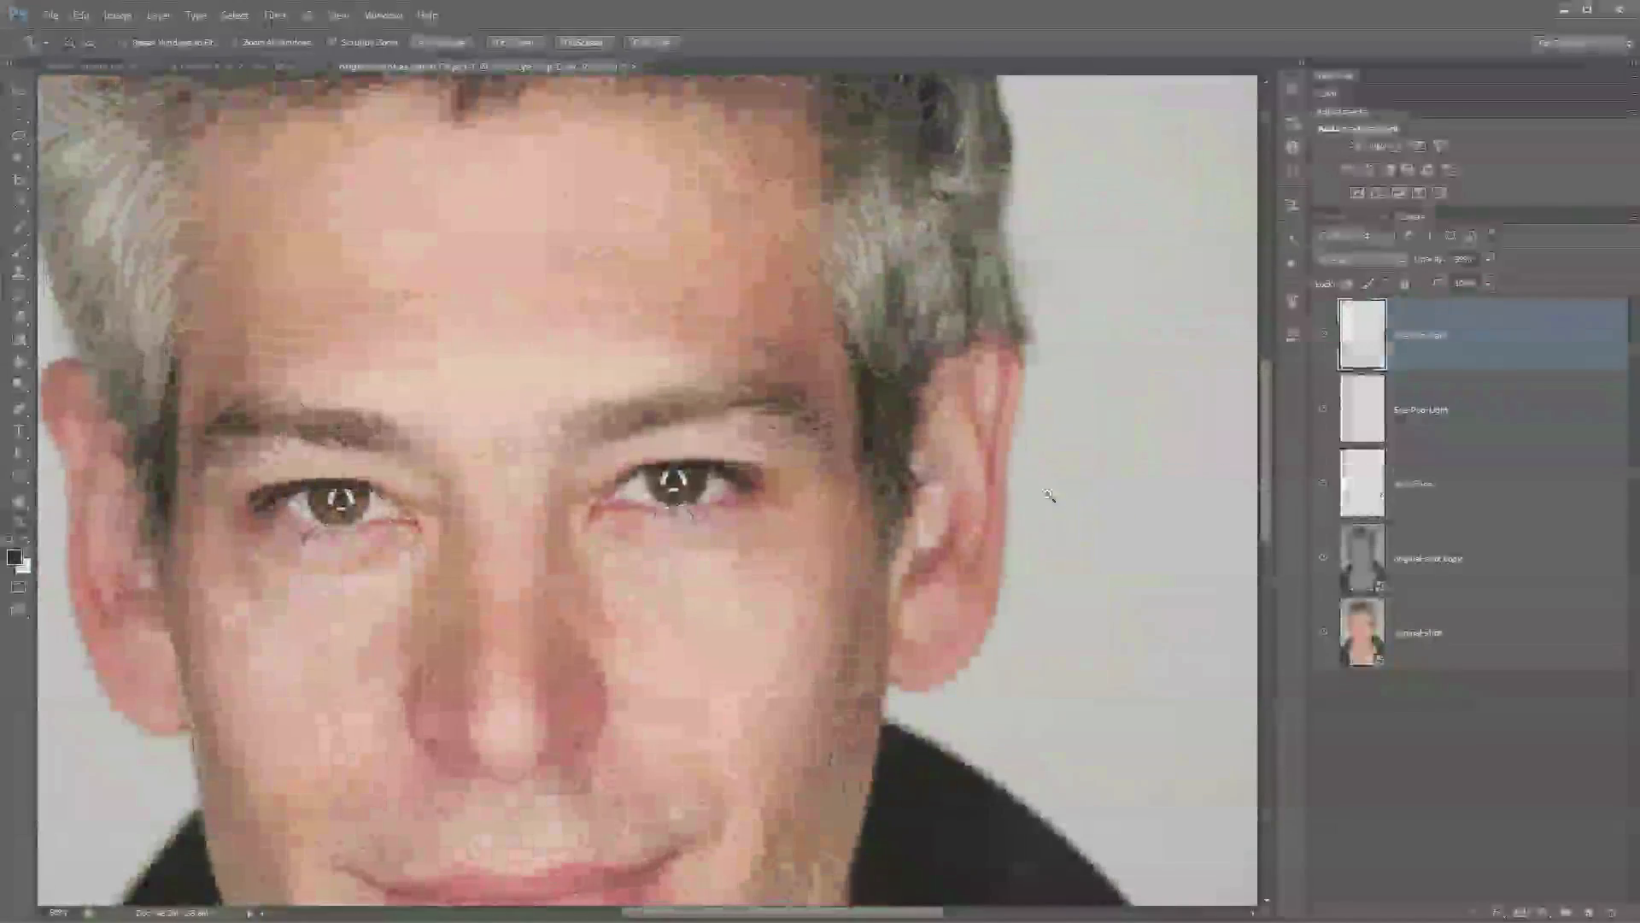
{"action": "left_click", "coordinate": [1324, 334]}
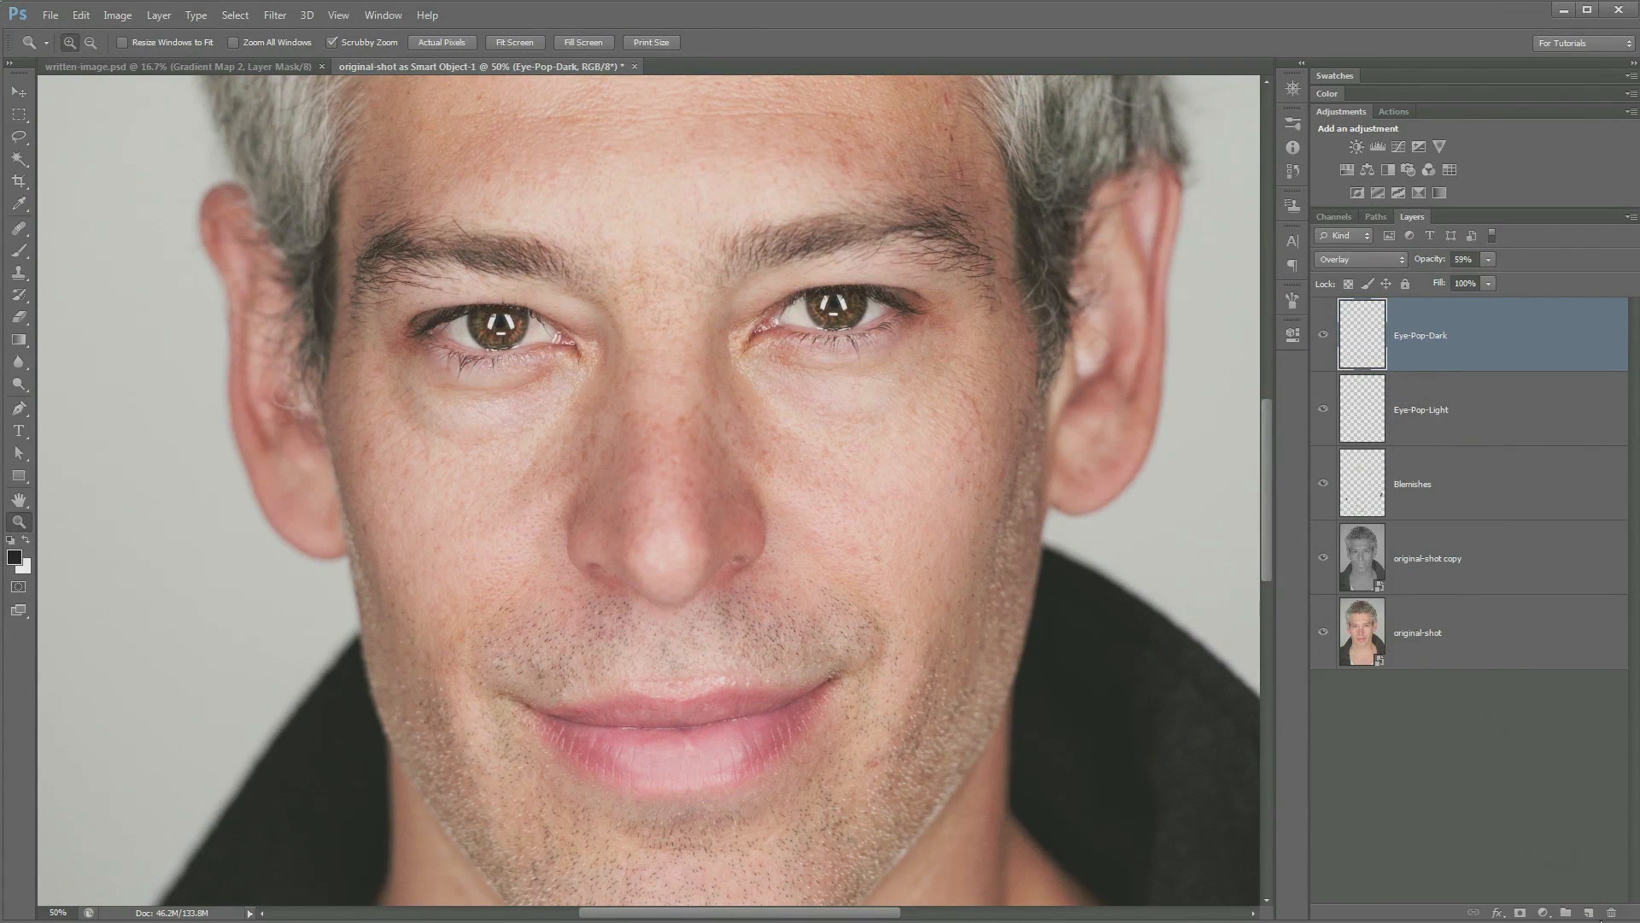
Step: Create a new layer above Eye-Pop-Dark and name it Large-Blemishes
{"action": "left_click", "coordinate": [1589, 912]}
{"action": "double_click", "coordinate": [1411, 336]}
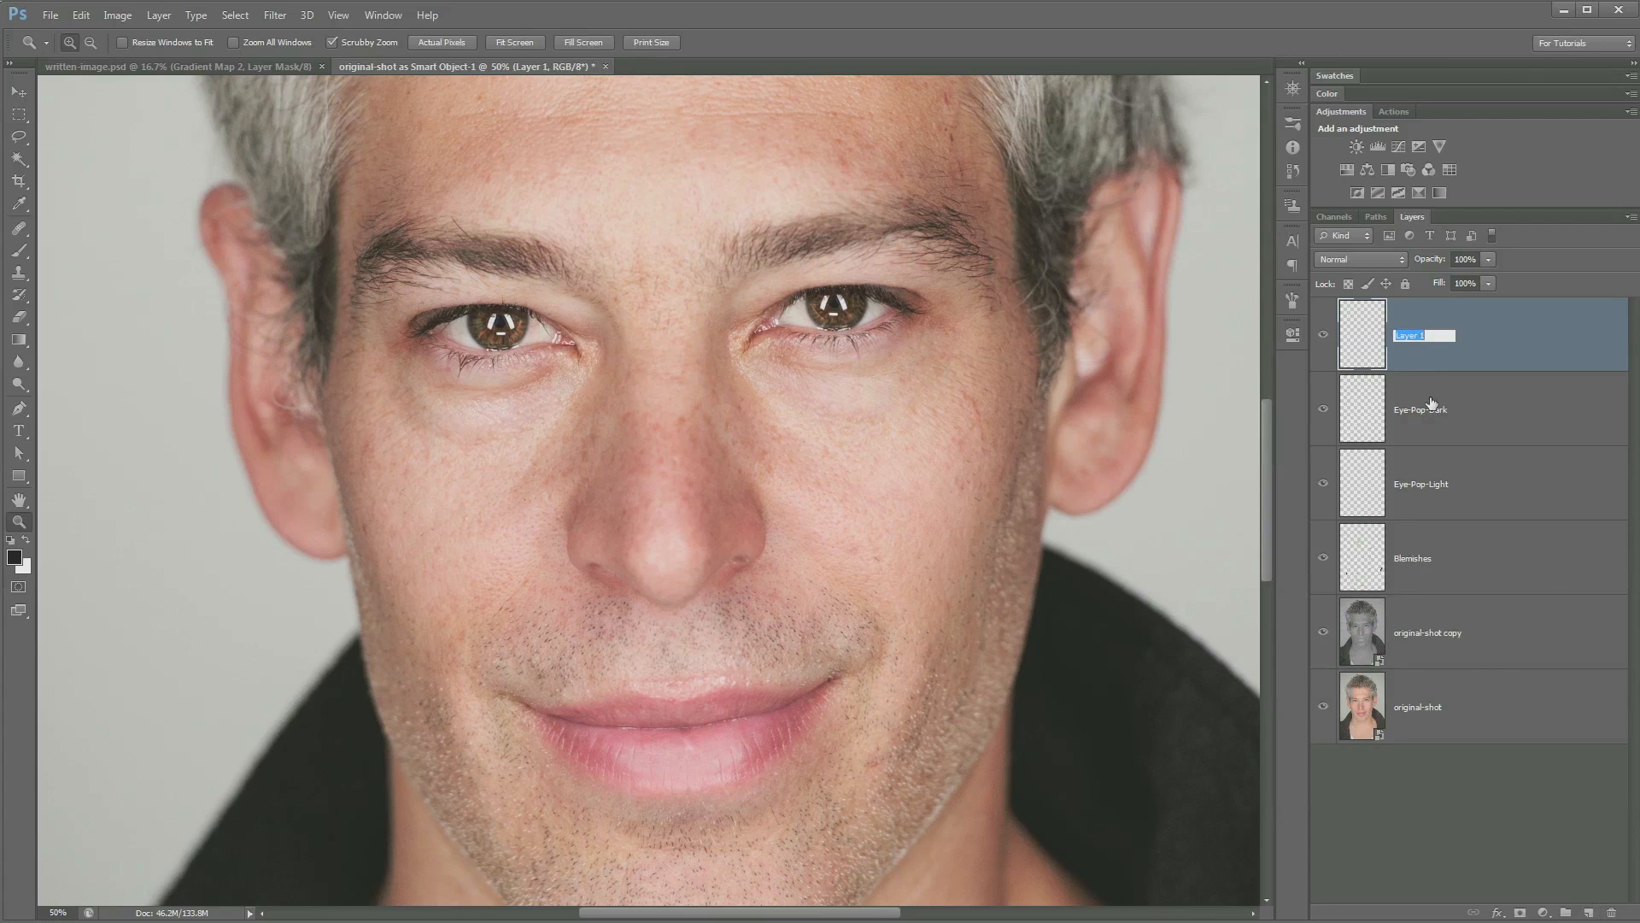
{"action": "type", "text": "Large-Blemishes"}
{"action": "key", "text": "Return"}
Step: Even out the forehead skin with the Healing Brush at 200 px, sampling clean skin near each stroke
{"action": "left_click_drag", "start_coordinate": [839, 551], "coordinate": [856, 801]}
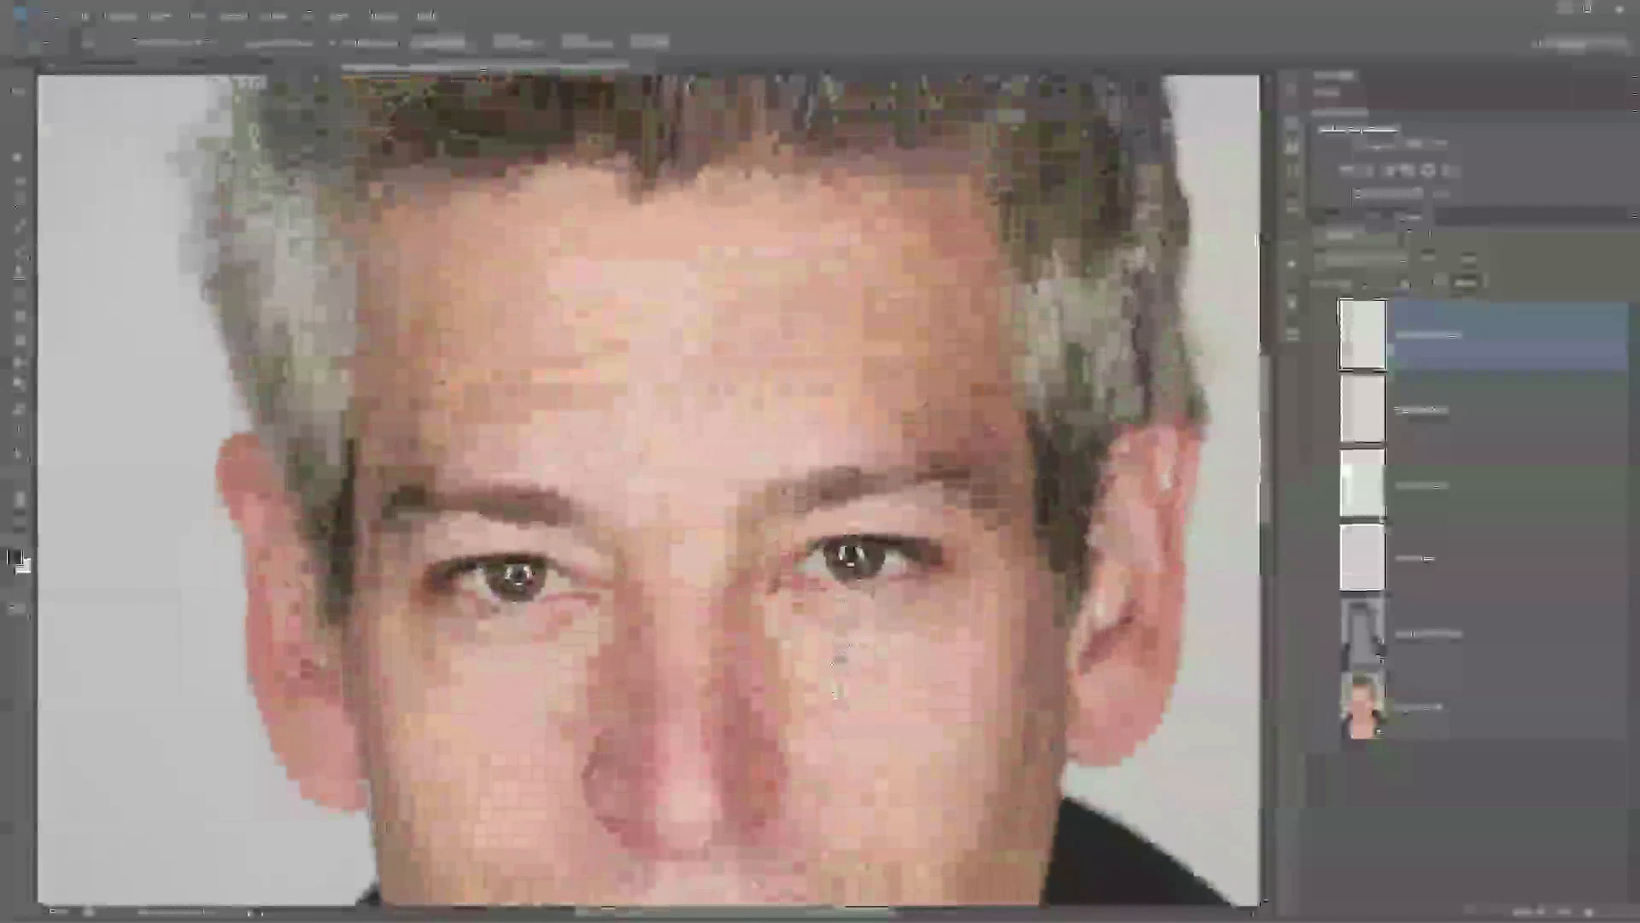
{"action": "left_click_drag", "start_coordinate": [18, 228], "coordinate": [109, 245]}
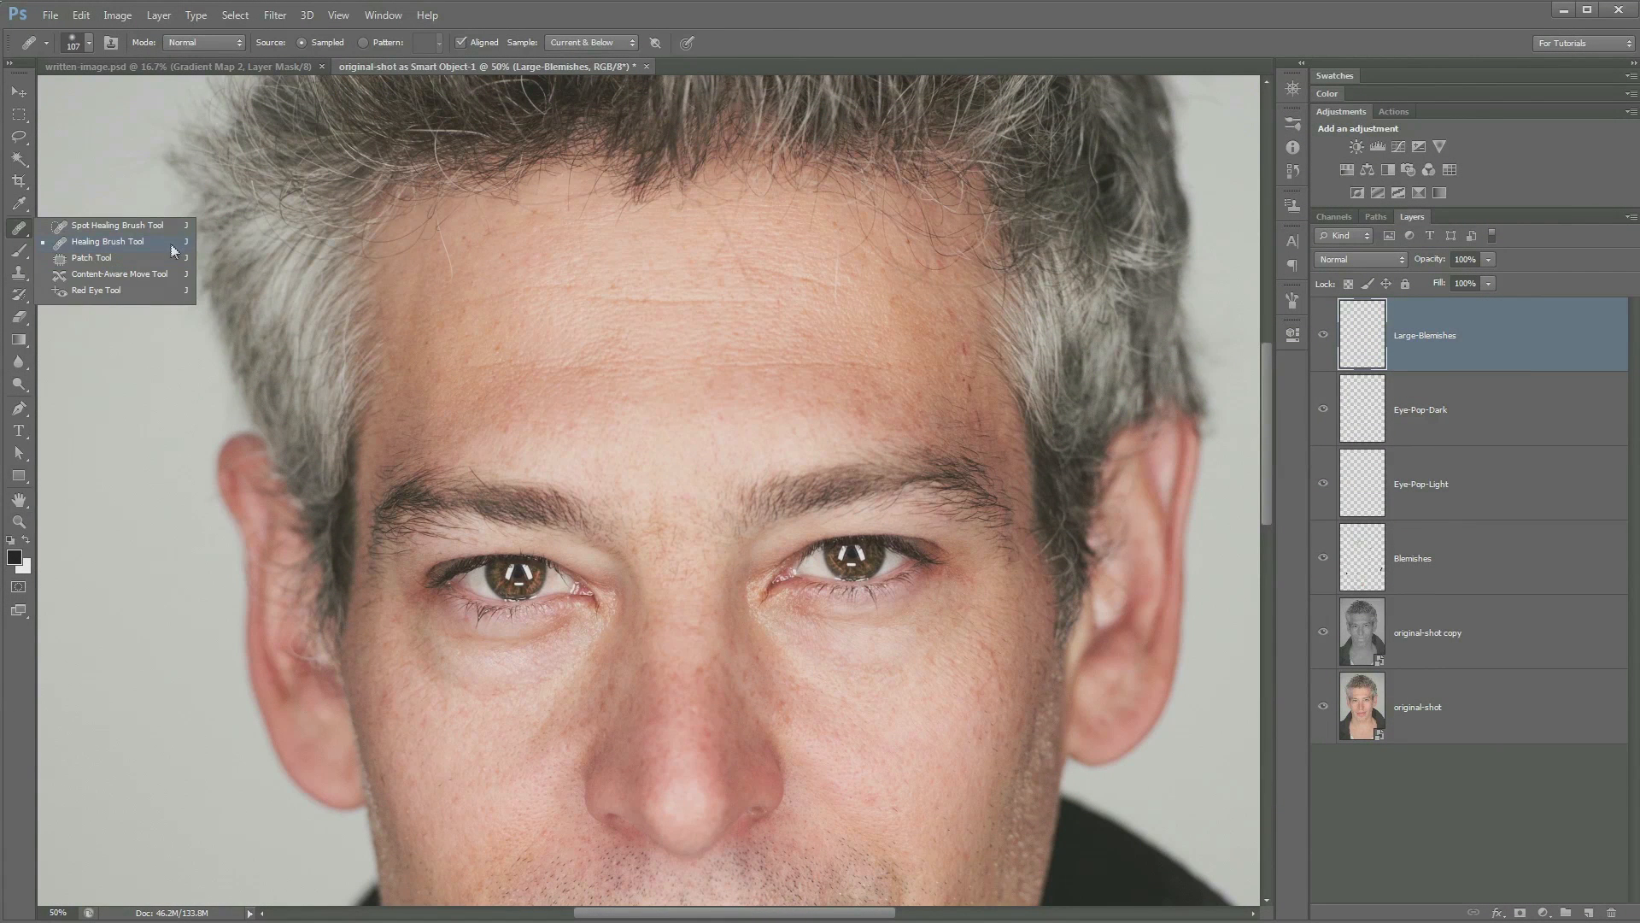
{"action": "left_click", "coordinate": [129, 247]}
{"action": "key", "text": "bracketright"}
{"action": "key", "text": "bracketright"}
{"action": "key", "text": "bracketright"}
{"action": "key", "text": "bracketright"}
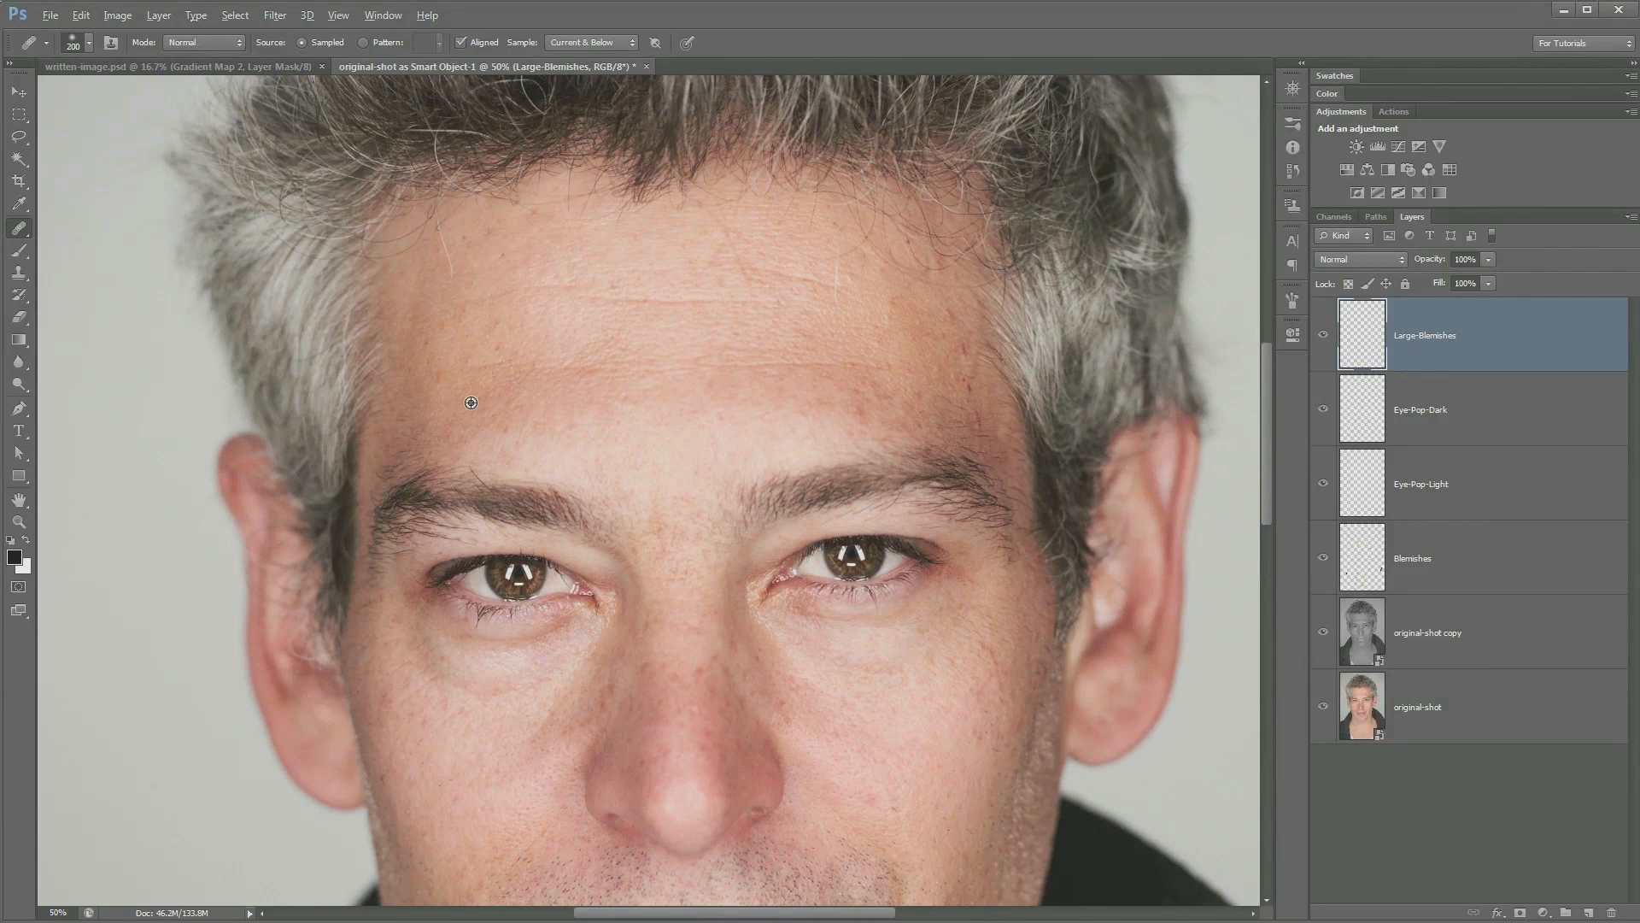
{"action": "left_click", "coordinate": [475, 411], "text": "alt"}
{"action": "mouse_move", "coordinate": [516, 374]}
{"action": "left_mouse_down"}
{"action": "mouse_move", "coordinate": [476, 366]}
{"action": "mouse_move", "coordinate": [897, 372]}
{"action": "mouse_move", "coordinate": [915, 400]}
{"action": "left_mouse_up"}
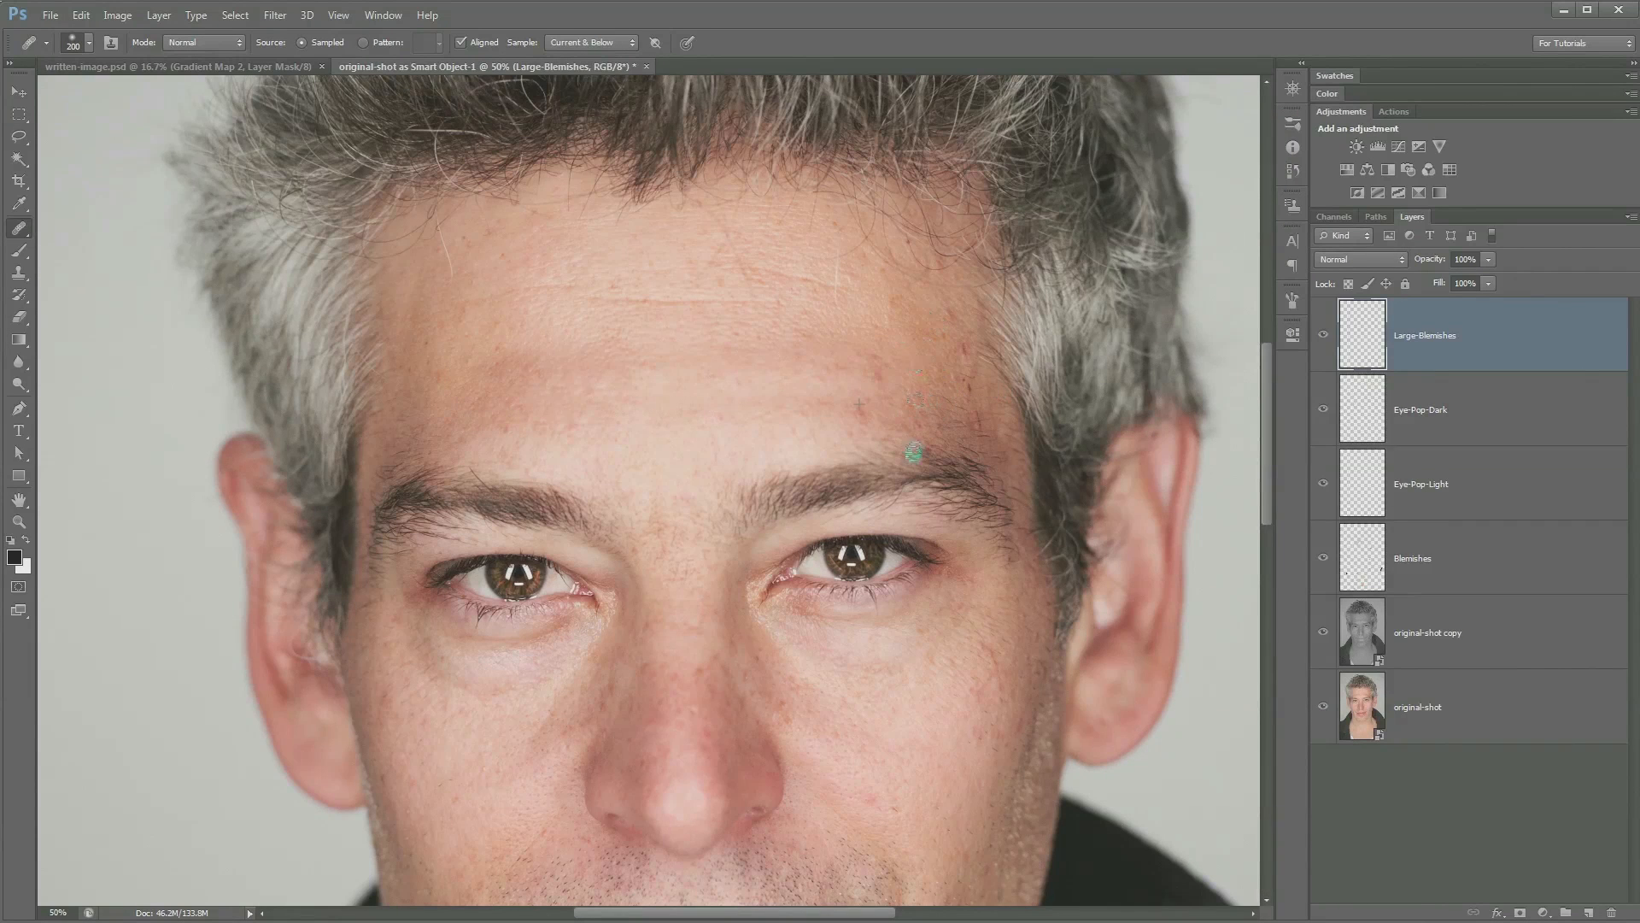
{"action": "left_click", "coordinate": [476, 346], "text": "alt"}
{"action": "mouse_move", "coordinate": [484, 298]}
{"action": "left_mouse_down"}
{"action": "mouse_move", "coordinate": [753, 307]}
{"action": "mouse_move", "coordinate": [758, 276]}
{"action": "mouse_move", "coordinate": [862, 293]}
{"action": "left_mouse_up"}
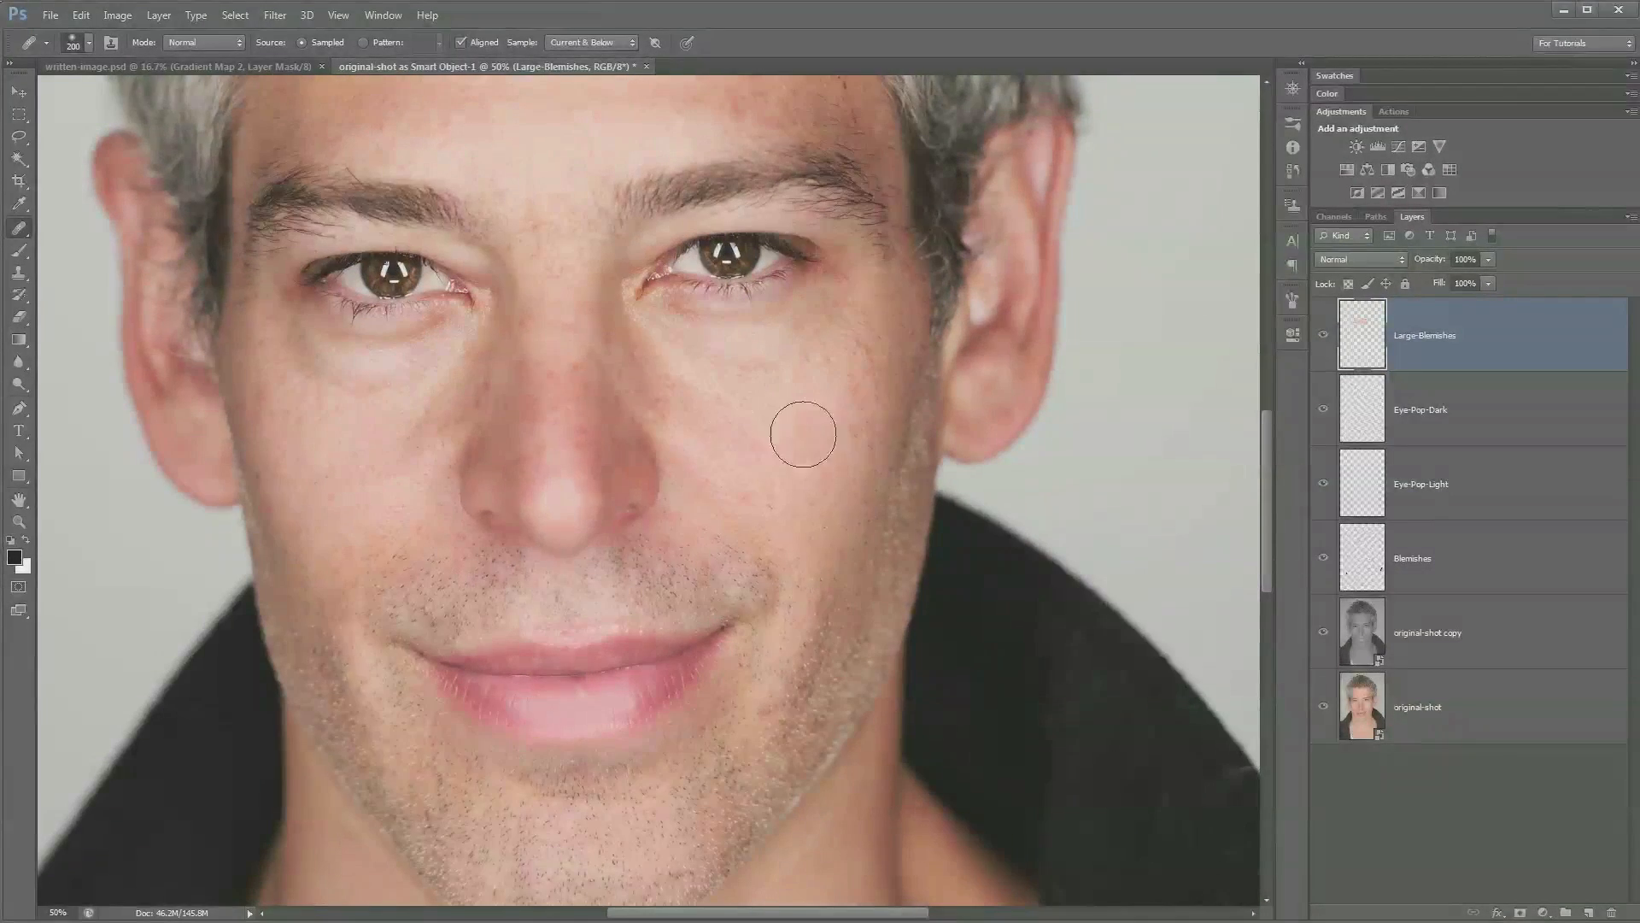
Step: Even out the cheek below the eye and beside the smile line on the picture's right half with the Healing Brush, sampling nearby skin
{"action": "mouse_move", "coordinate": [768, 462]}
{"action": "left_mouse_down"}
{"action": "mouse_move", "coordinate": [729, 399]}
{"action": "mouse_move", "coordinate": [717, 476]}
{"action": "left_mouse_up"}
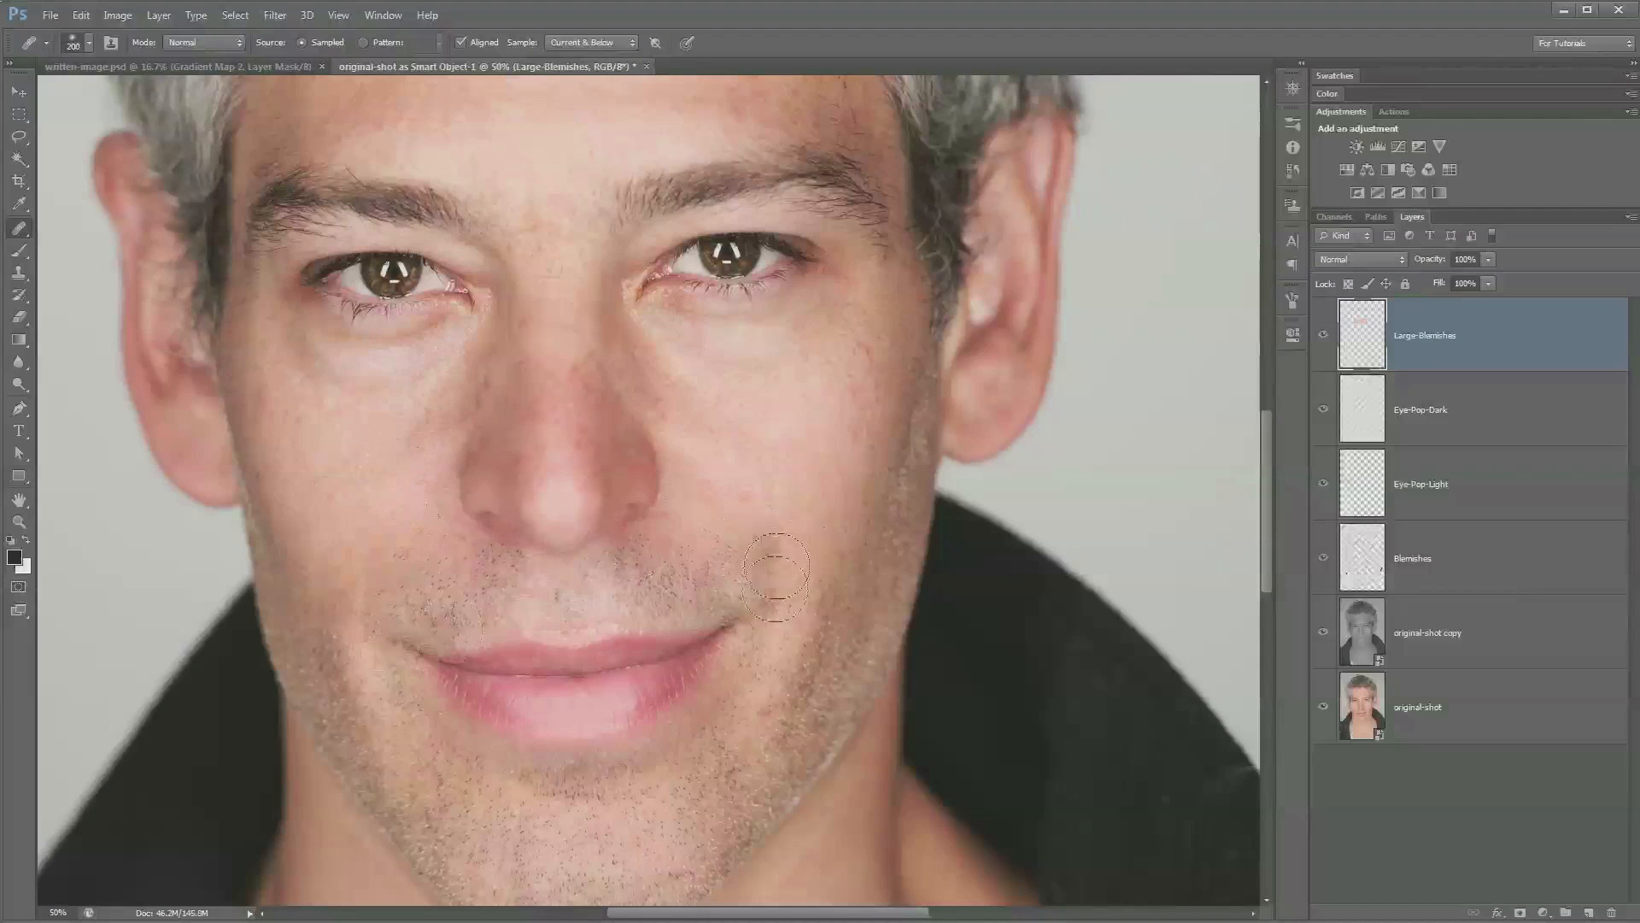
{"action": "mouse_move", "coordinate": [761, 549]}
{"action": "left_mouse_down"}
{"action": "mouse_move", "coordinate": [724, 515]}
{"action": "mouse_move", "coordinate": [769, 605]}
{"action": "mouse_move", "coordinate": [761, 538]}
{"action": "mouse_move", "coordinate": [769, 609]}
{"action": "left_mouse_up"}
{"action": "left_click", "coordinate": [753, 651], "text": "alt"}
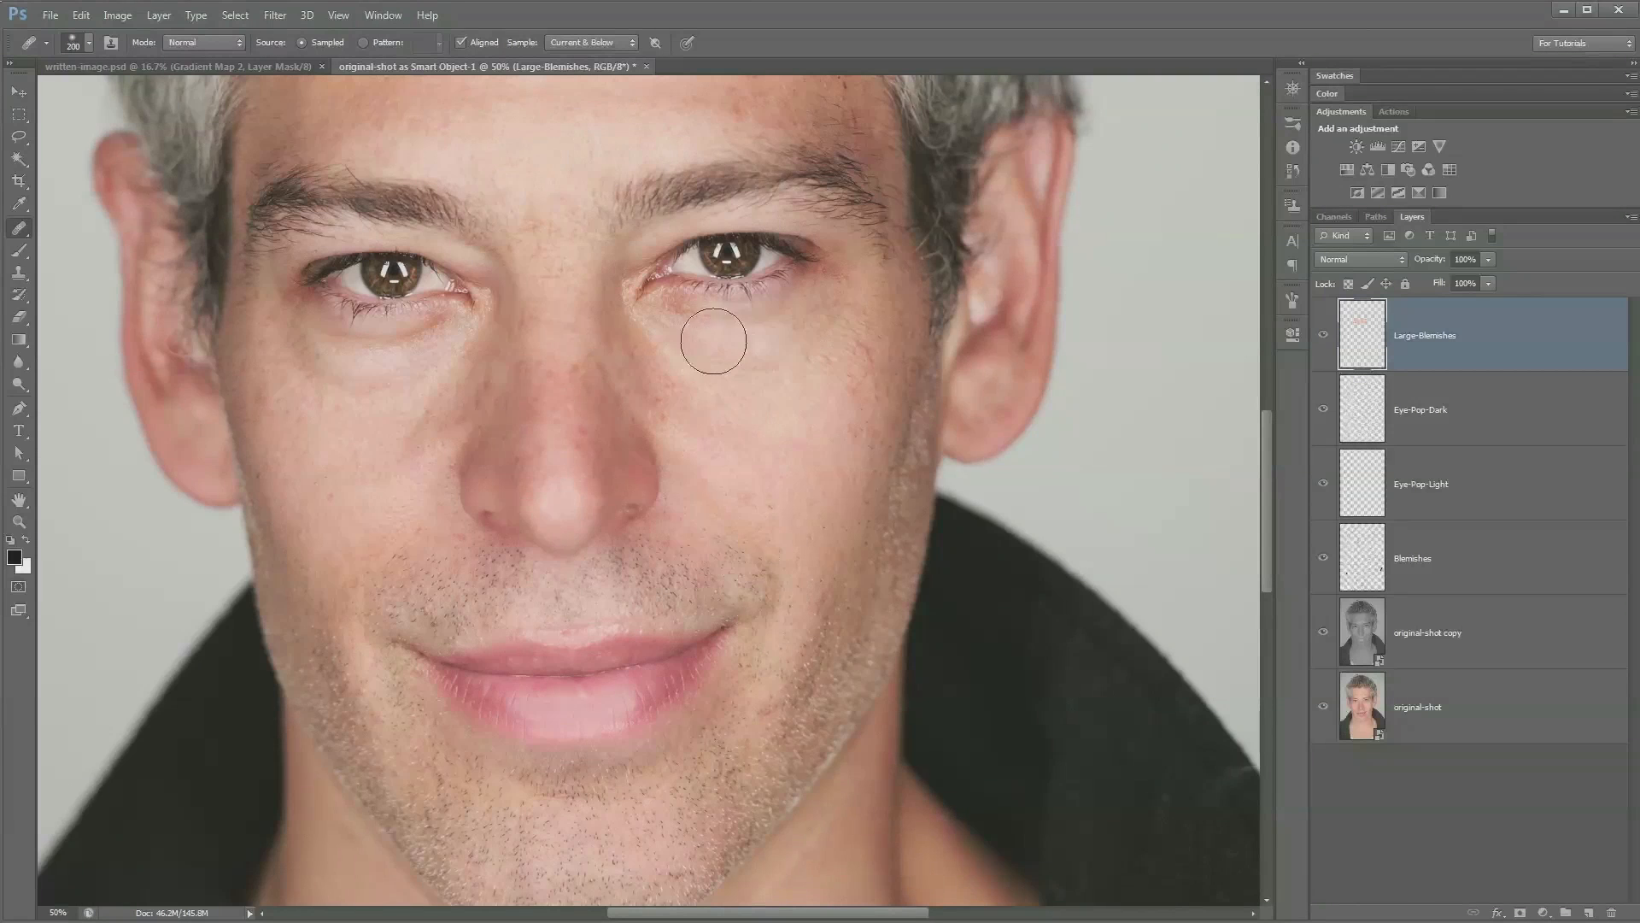
{"action": "left_click", "coordinate": [692, 415], "text": "alt"}
{"action": "mouse_move", "coordinate": [691, 352]}
{"action": "left_mouse_down"}
{"action": "mouse_move", "coordinate": [712, 384]}
{"action": "mouse_move", "coordinate": [835, 327]}
{"action": "mouse_move", "coordinate": [837, 365]}
{"action": "mouse_move", "coordinate": [801, 438]}
{"action": "left_mouse_up"}
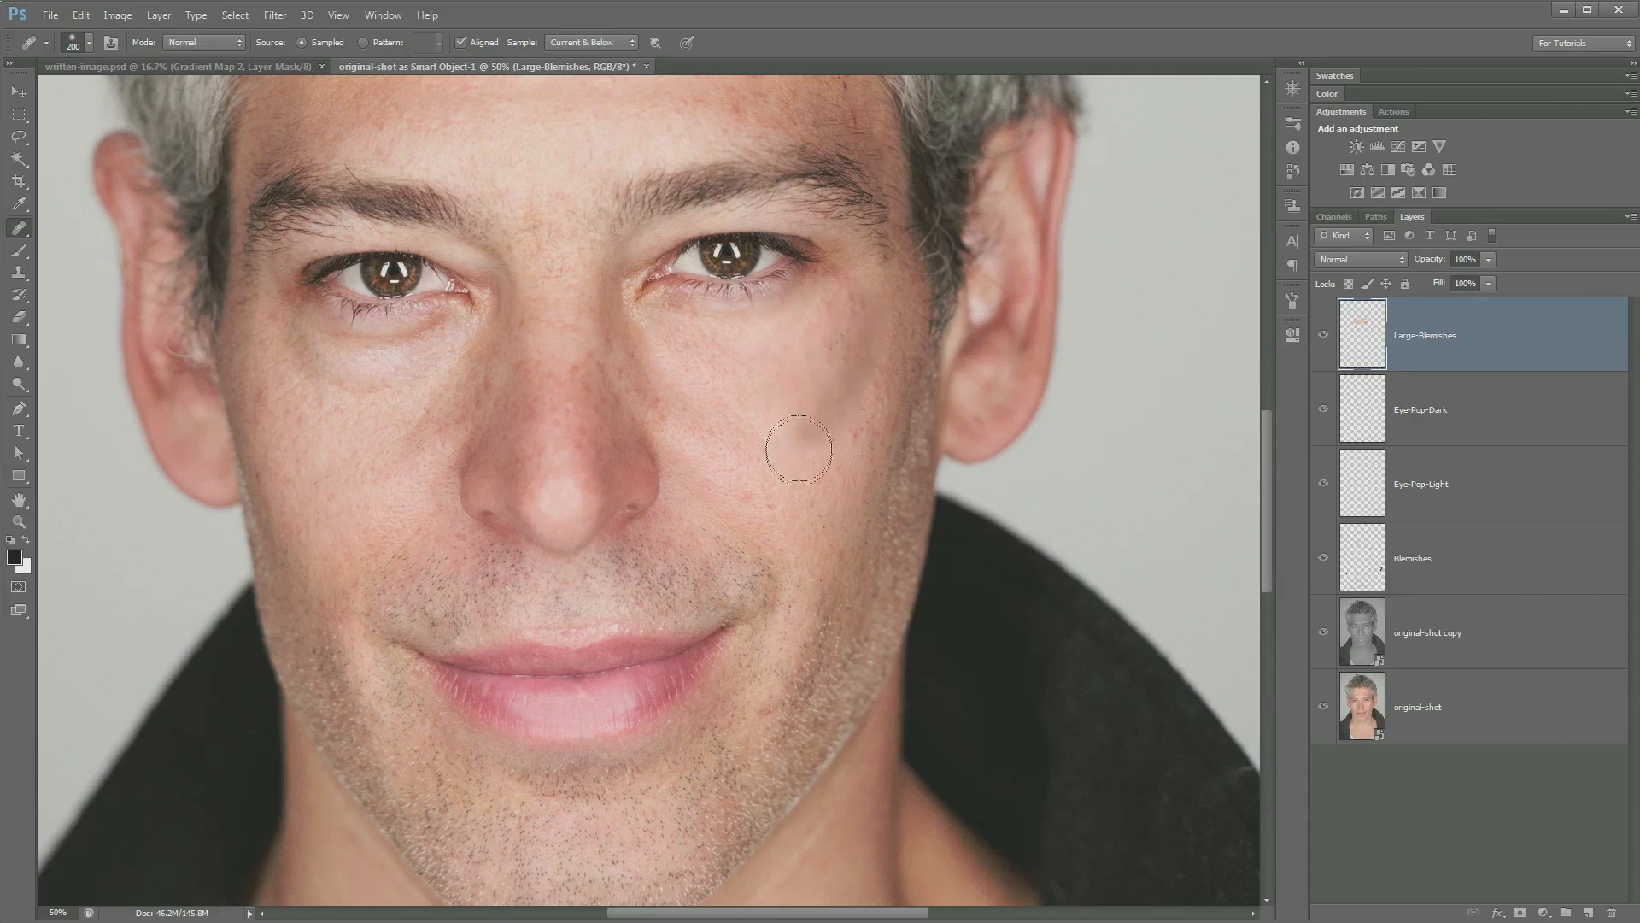
{"action": "left_click", "coordinate": [840, 440], "text": "alt"}
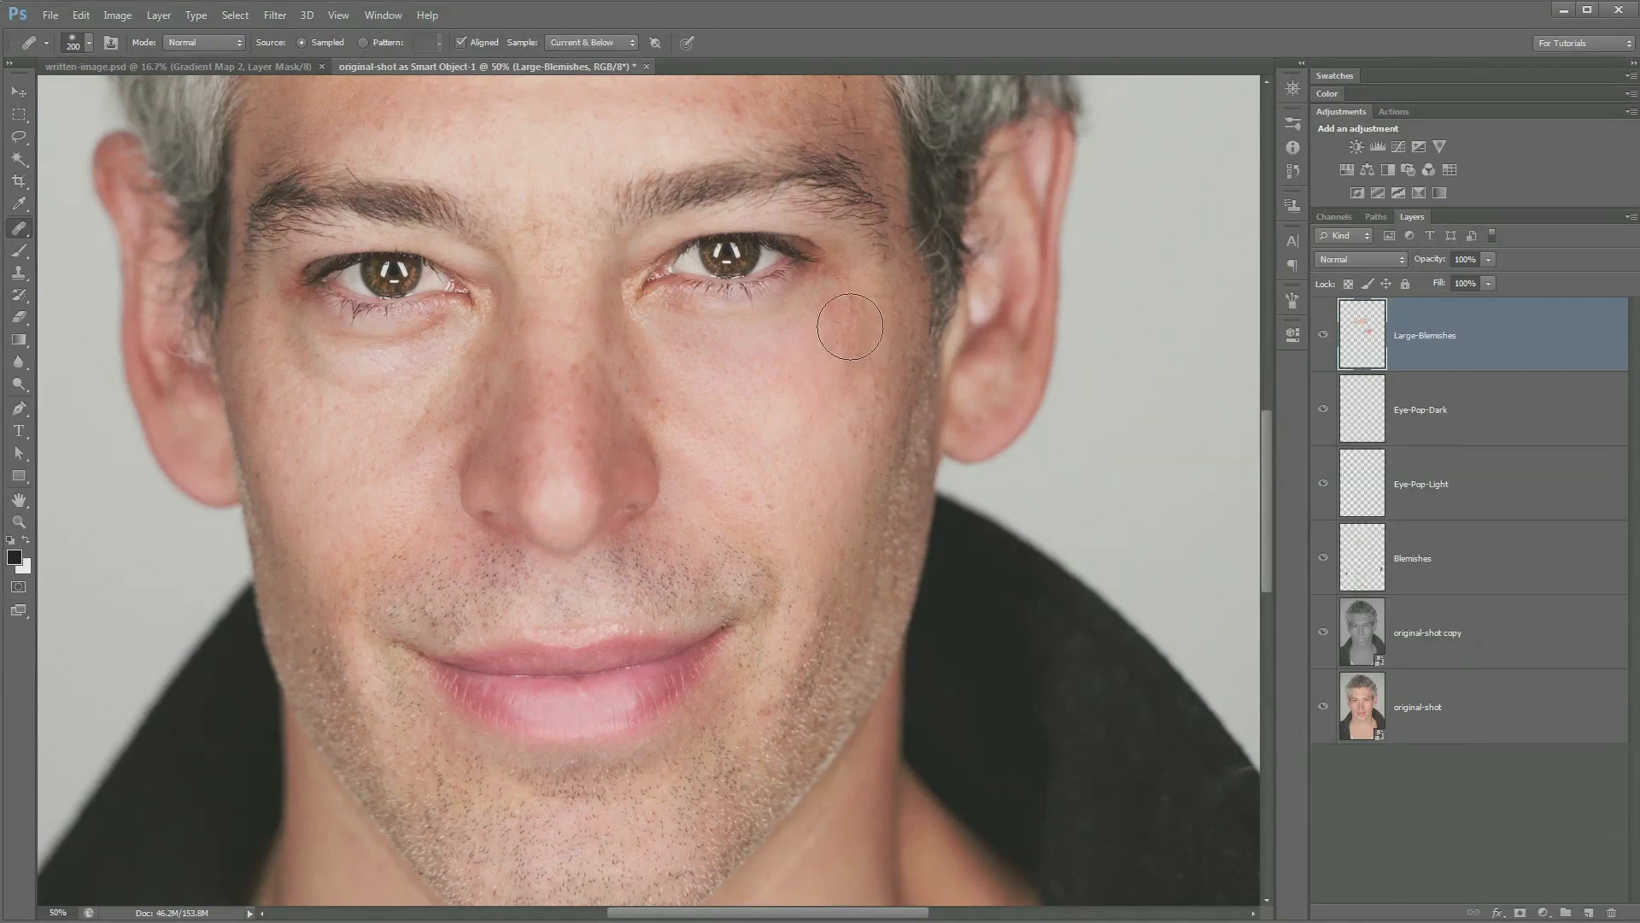
{"action": "left_click_drag", "start_coordinate": [850, 364], "coordinate": [846, 328]}
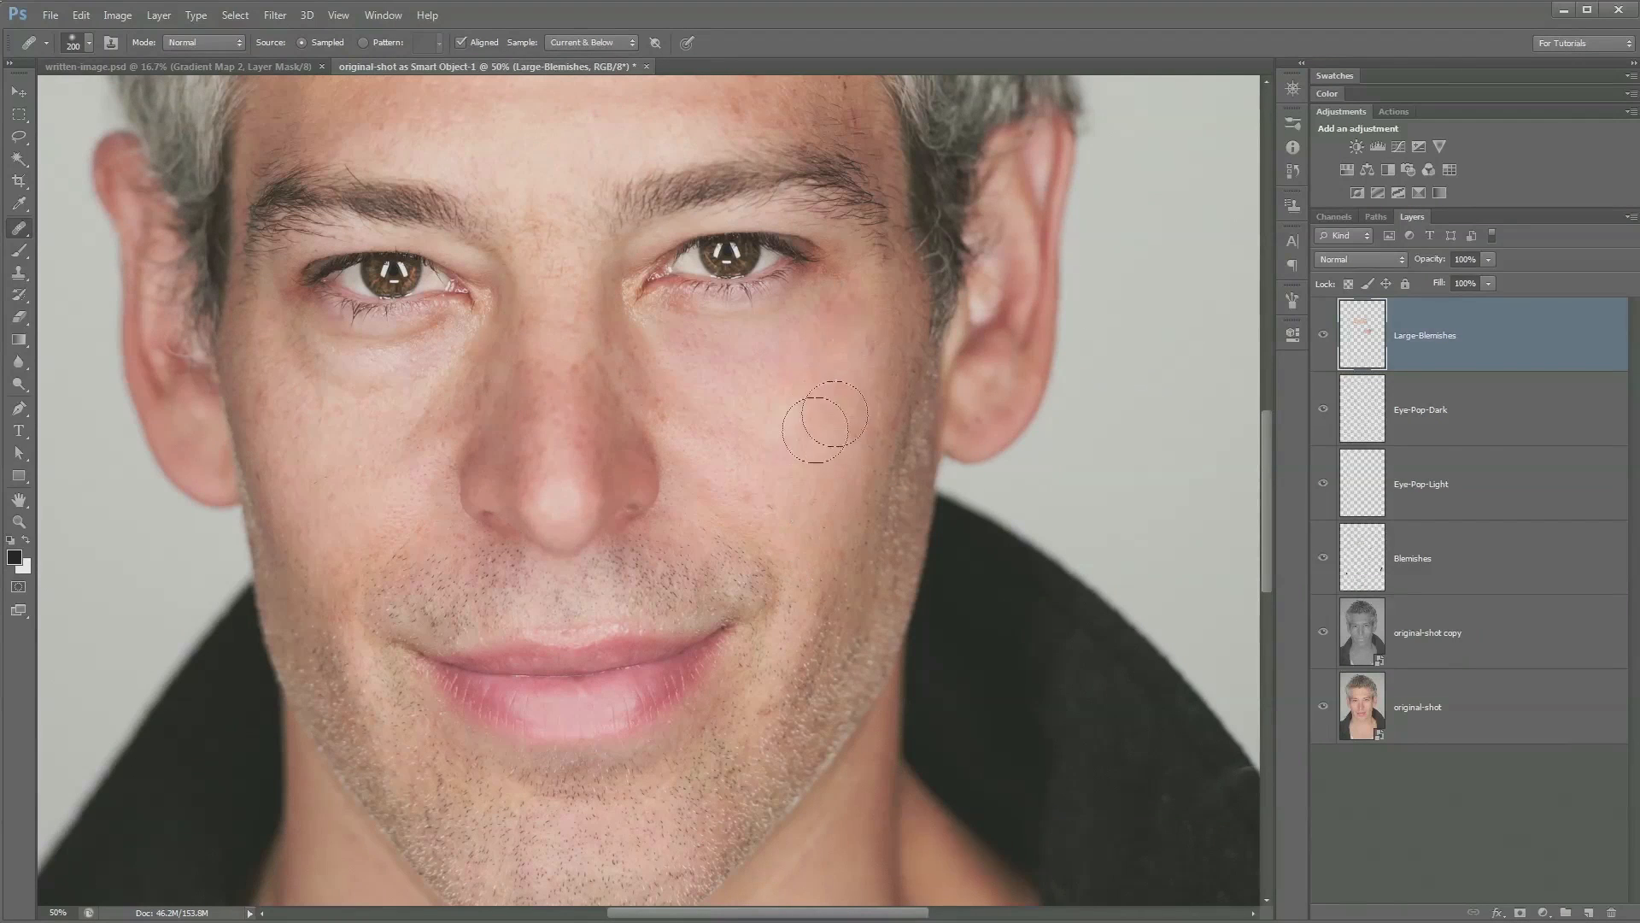
Step: Heal the uneven skin on the opposite cheek beside the nose with the Healing Brush, sampling clean skin nearby
{"action": "left_click_drag", "start_coordinate": [436, 482], "coordinate": [693, 517]}
{"action": "left_click", "coordinate": [693, 472], "text": "alt"}
{"action": "mouse_move", "coordinate": [713, 393]}
{"action": "left_mouse_down"}
{"action": "mouse_move", "coordinate": [635, 425]}
{"action": "mouse_move", "coordinate": [563, 380]}
{"action": "mouse_move", "coordinate": [633, 465]}
{"action": "left_mouse_up"}
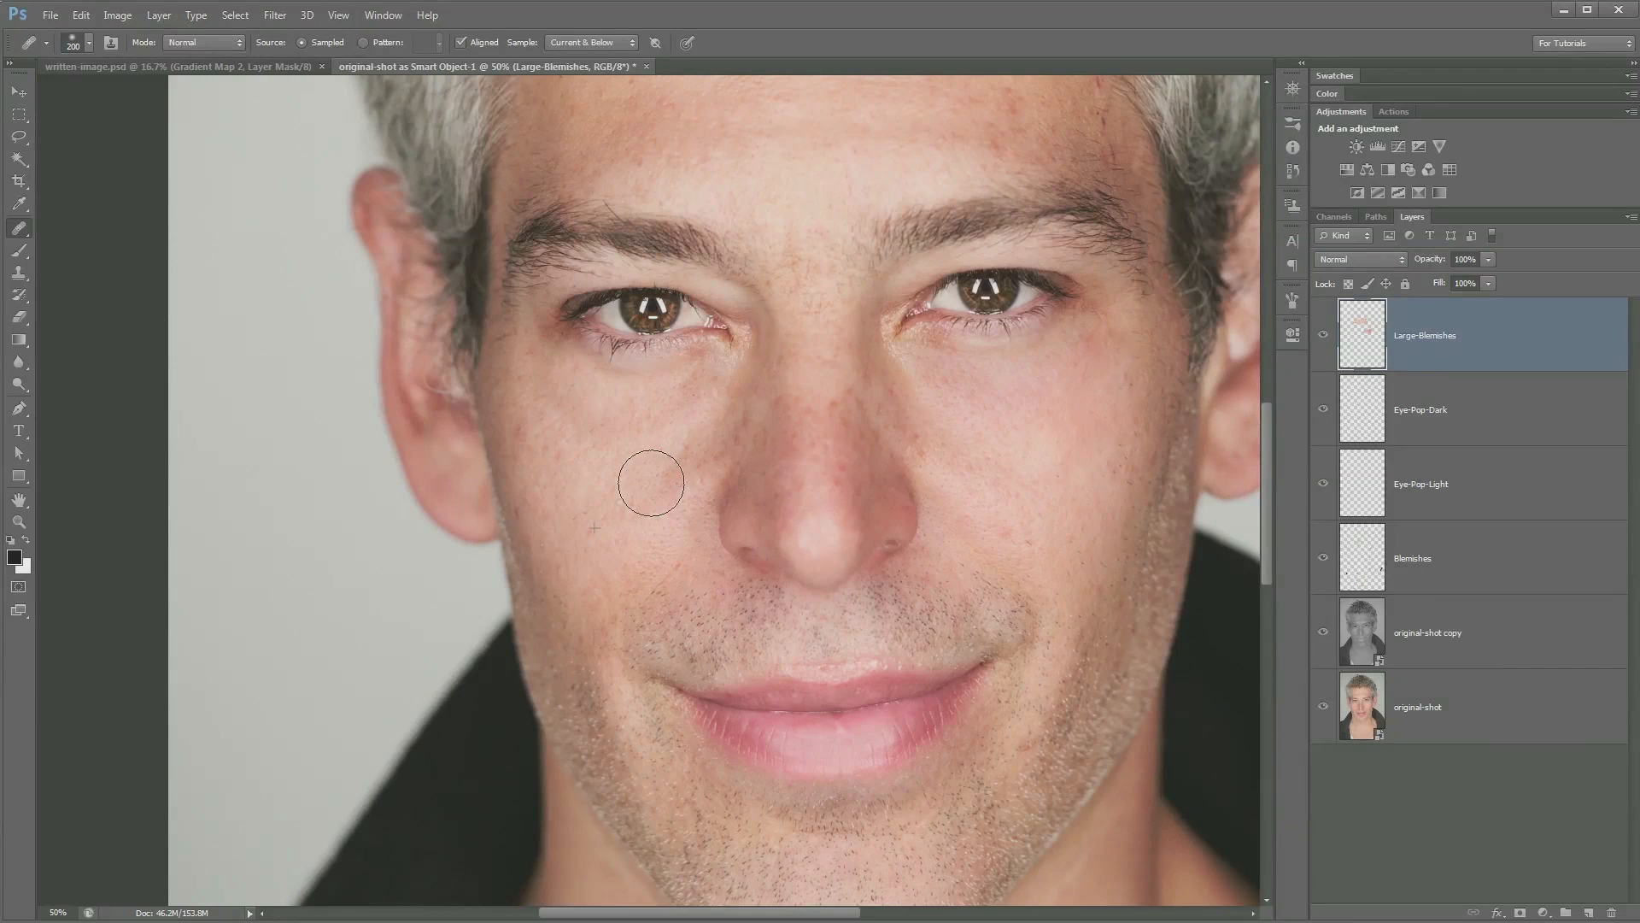
{"action": "left_click_drag", "start_coordinate": [686, 541], "coordinate": [650, 371]}
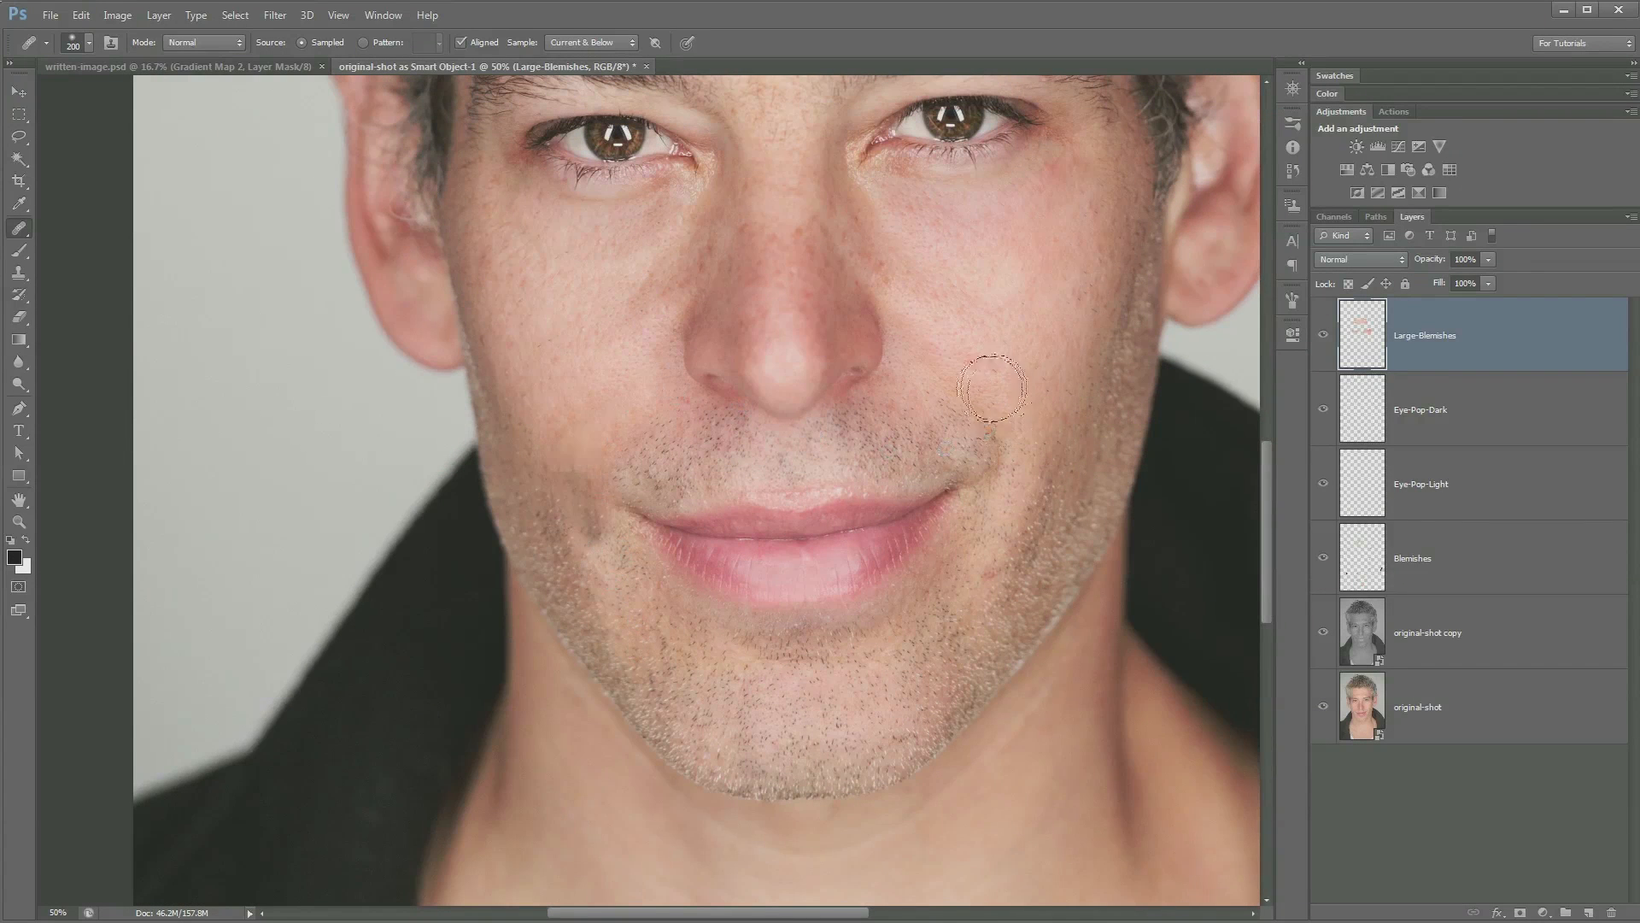
Step: Heal the lower cheeks and the skin beside the nose and mouth corners, resampling nearby skin between strokes
{"action": "left_click_drag", "start_coordinate": [981, 355], "coordinate": [942, 333]}
{"action": "left_click", "coordinate": [586, 551], "text": "alt"}
{"action": "mouse_move", "coordinate": [551, 514]}
{"action": "left_mouse_down"}
{"action": "mouse_move", "coordinate": [530, 478]}
{"action": "mouse_move", "coordinate": [543, 479]}
{"action": "left_mouse_up"}
{"action": "left_click", "coordinate": [936, 532], "text": "alt"}
{"action": "left_click_drag", "start_coordinate": [1012, 322], "coordinate": [1000, 386]}
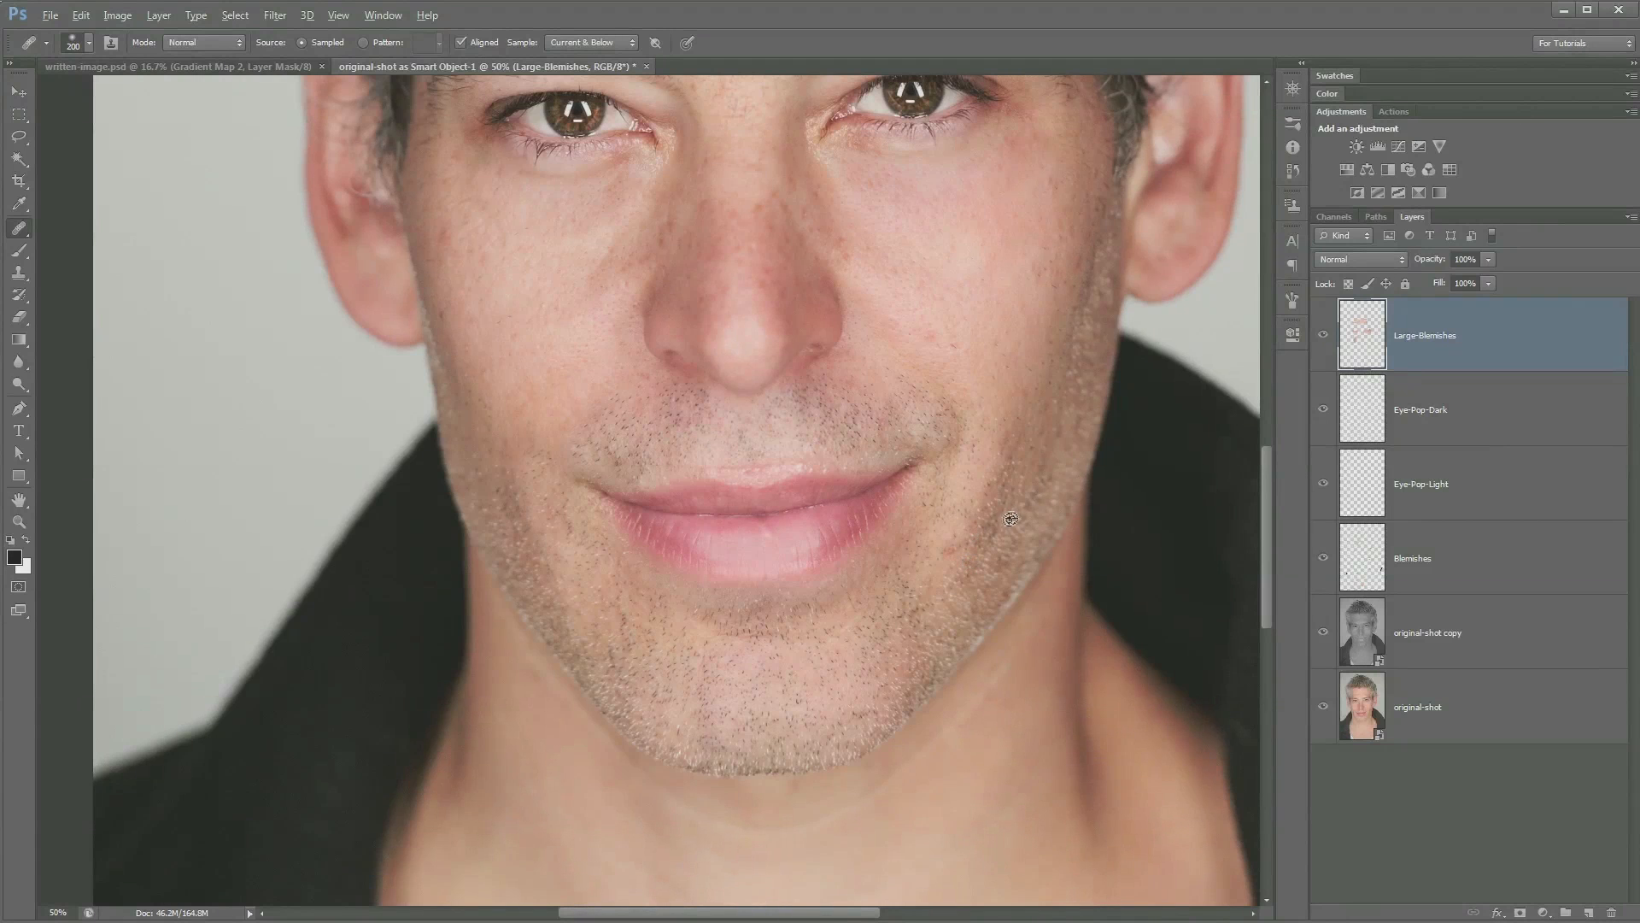
{"action": "left_click", "coordinate": [972, 484], "text": "alt"}
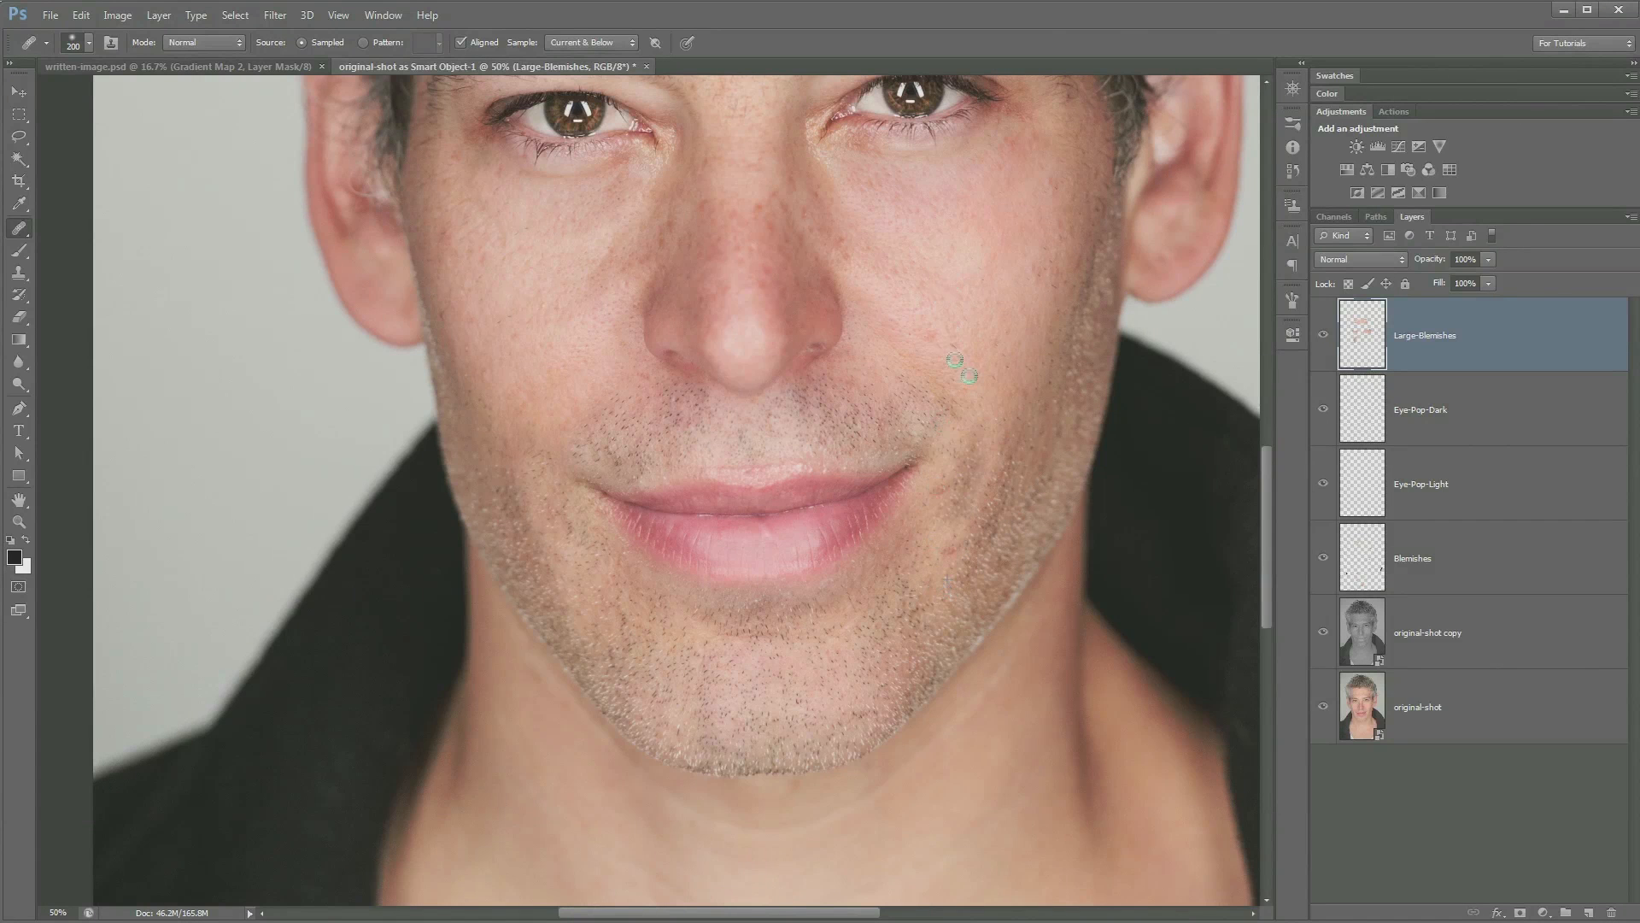
{"action": "left_click", "coordinate": [981, 389], "text": "alt"}
{"action": "left_click_drag", "start_coordinate": [945, 404], "coordinate": [859, 290]}
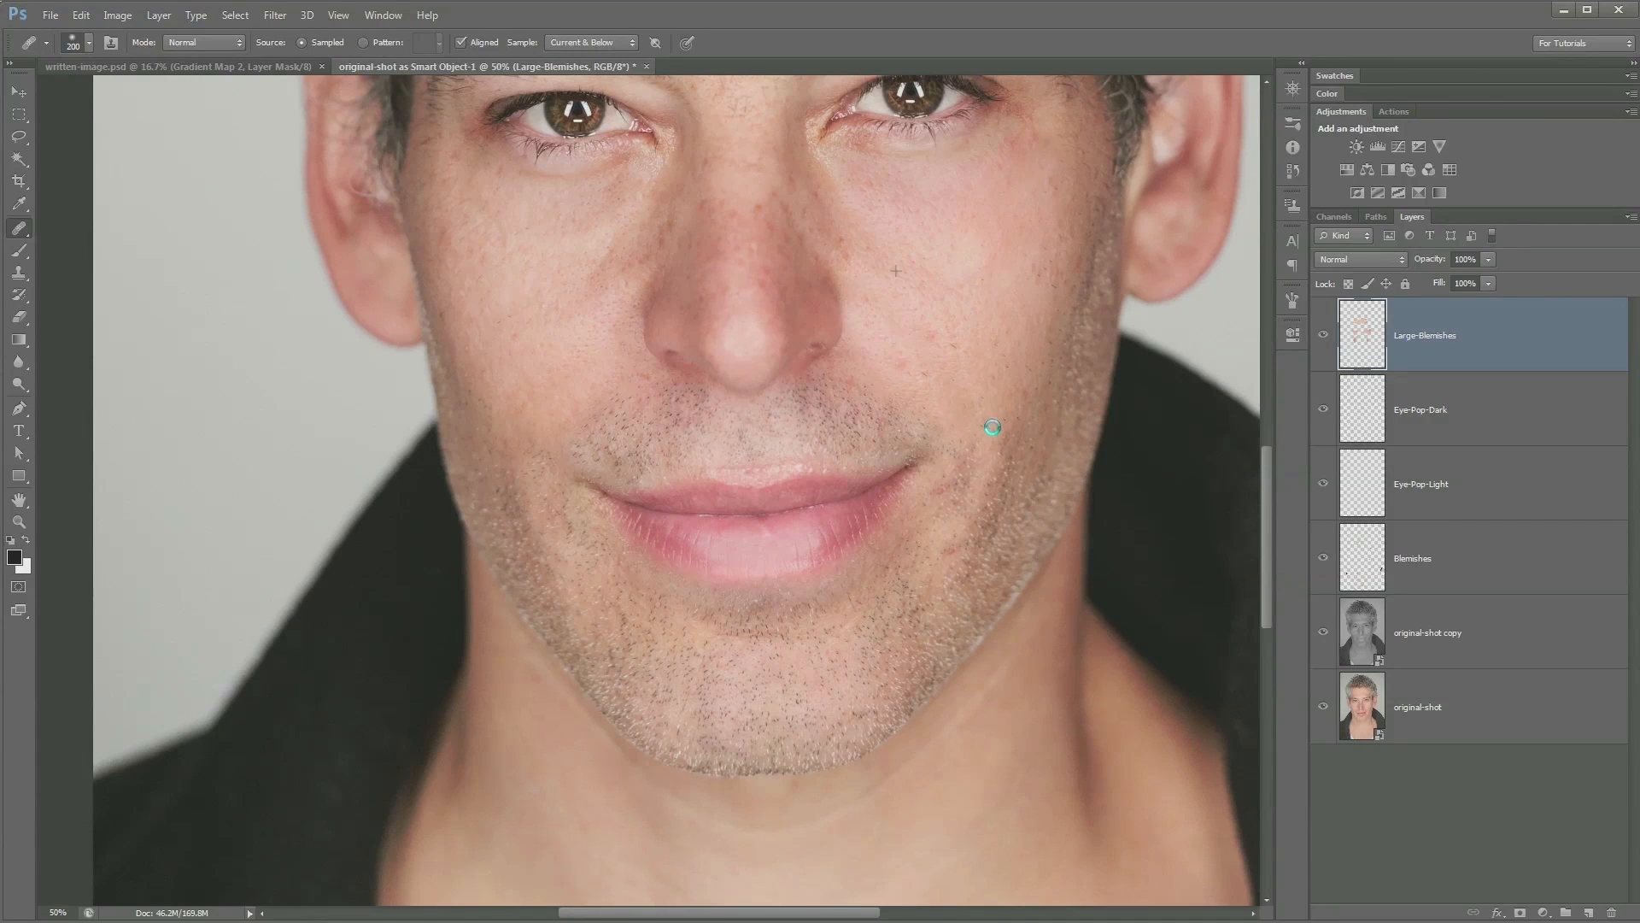
{"action": "left_click_drag", "start_coordinate": [967, 258], "coordinate": [909, 388]}
{"action": "left_click", "coordinate": [912, 428], "text": "alt"}
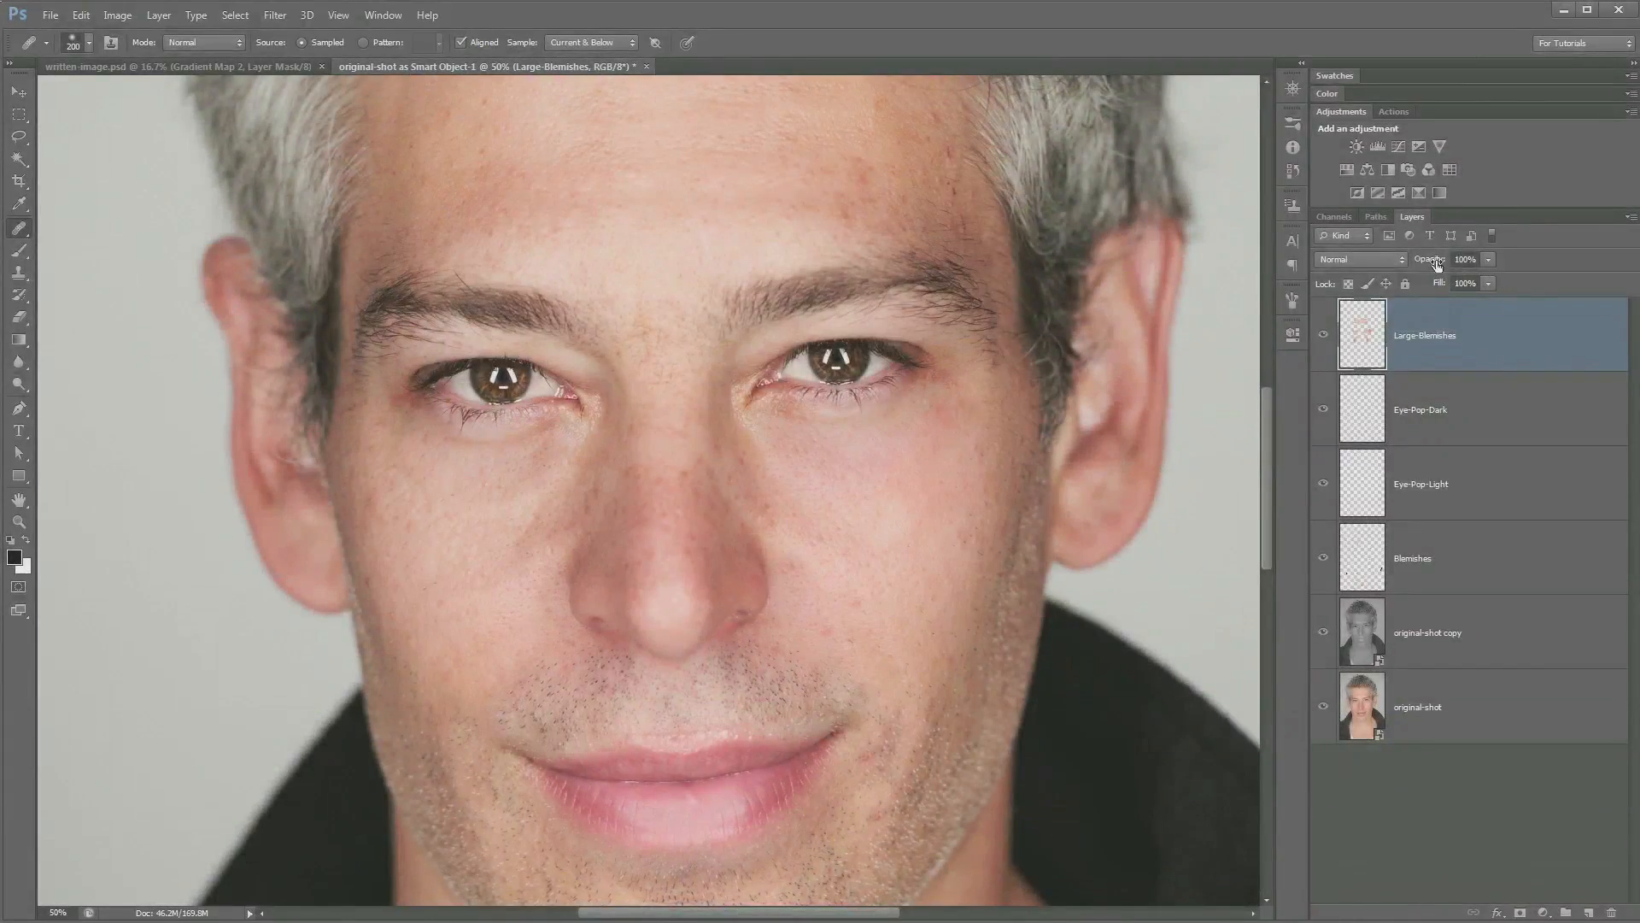
Step: Lower the Large-Blemishes layer's opacity to 44% and compare the face with the layer hidden and shown
{"action": "left_click_drag", "start_coordinate": [1437, 263], "coordinate": [1390, 266]}
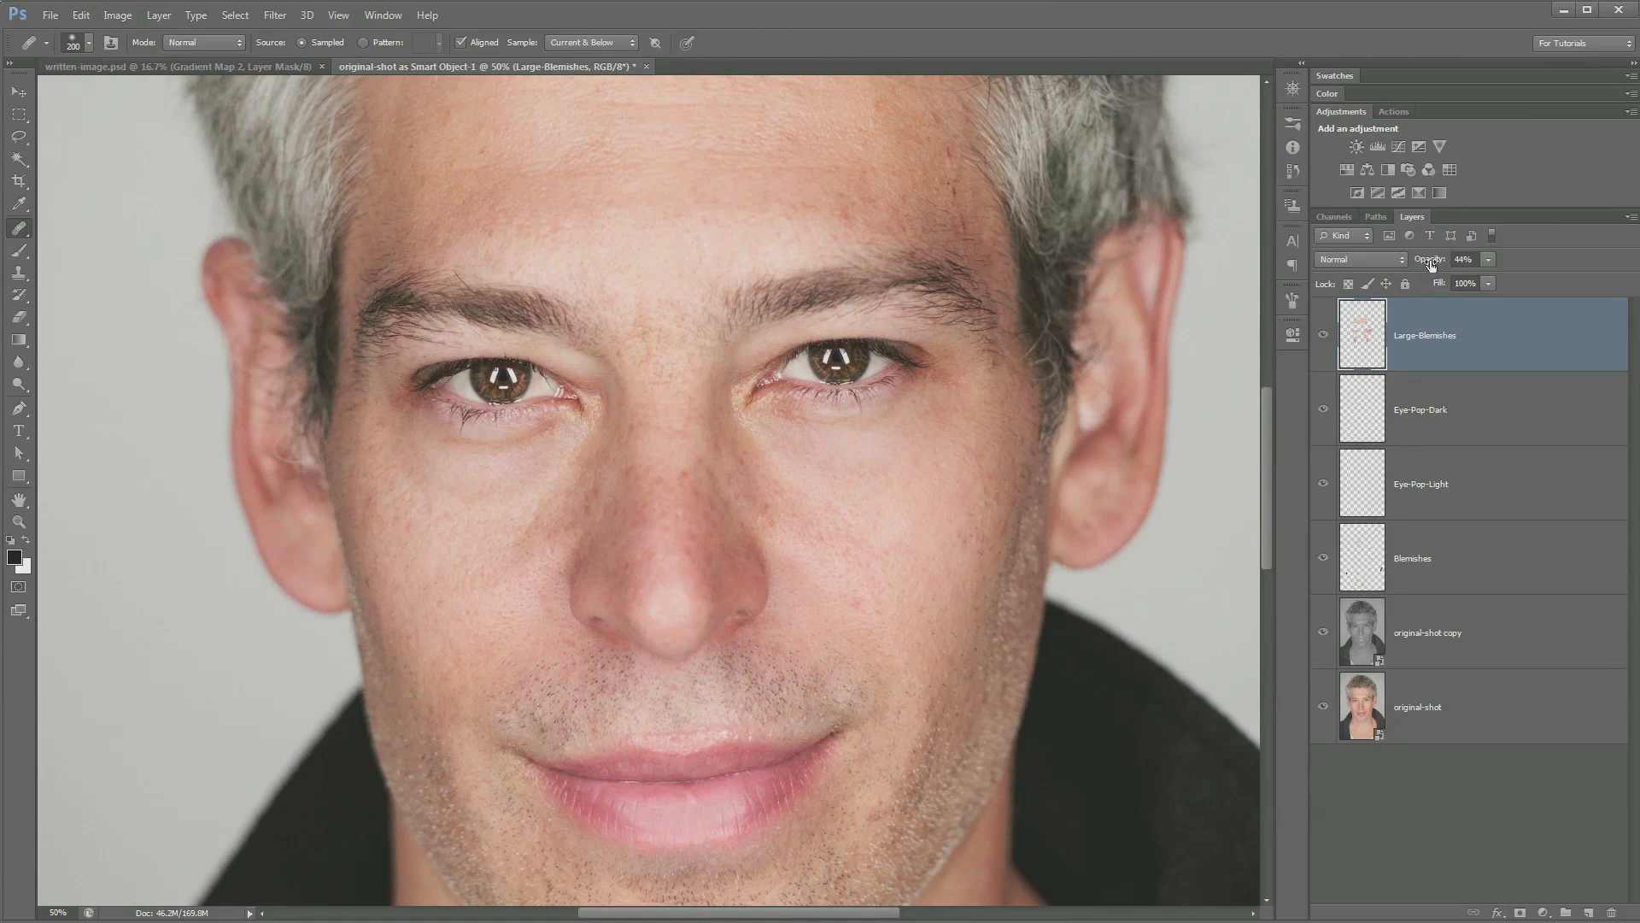
{"action": "left_click", "coordinate": [1322, 337]}
{"action": "key", "text": "ctrl+minus"}
{"action": "key", "text": "ctrl+minus"}
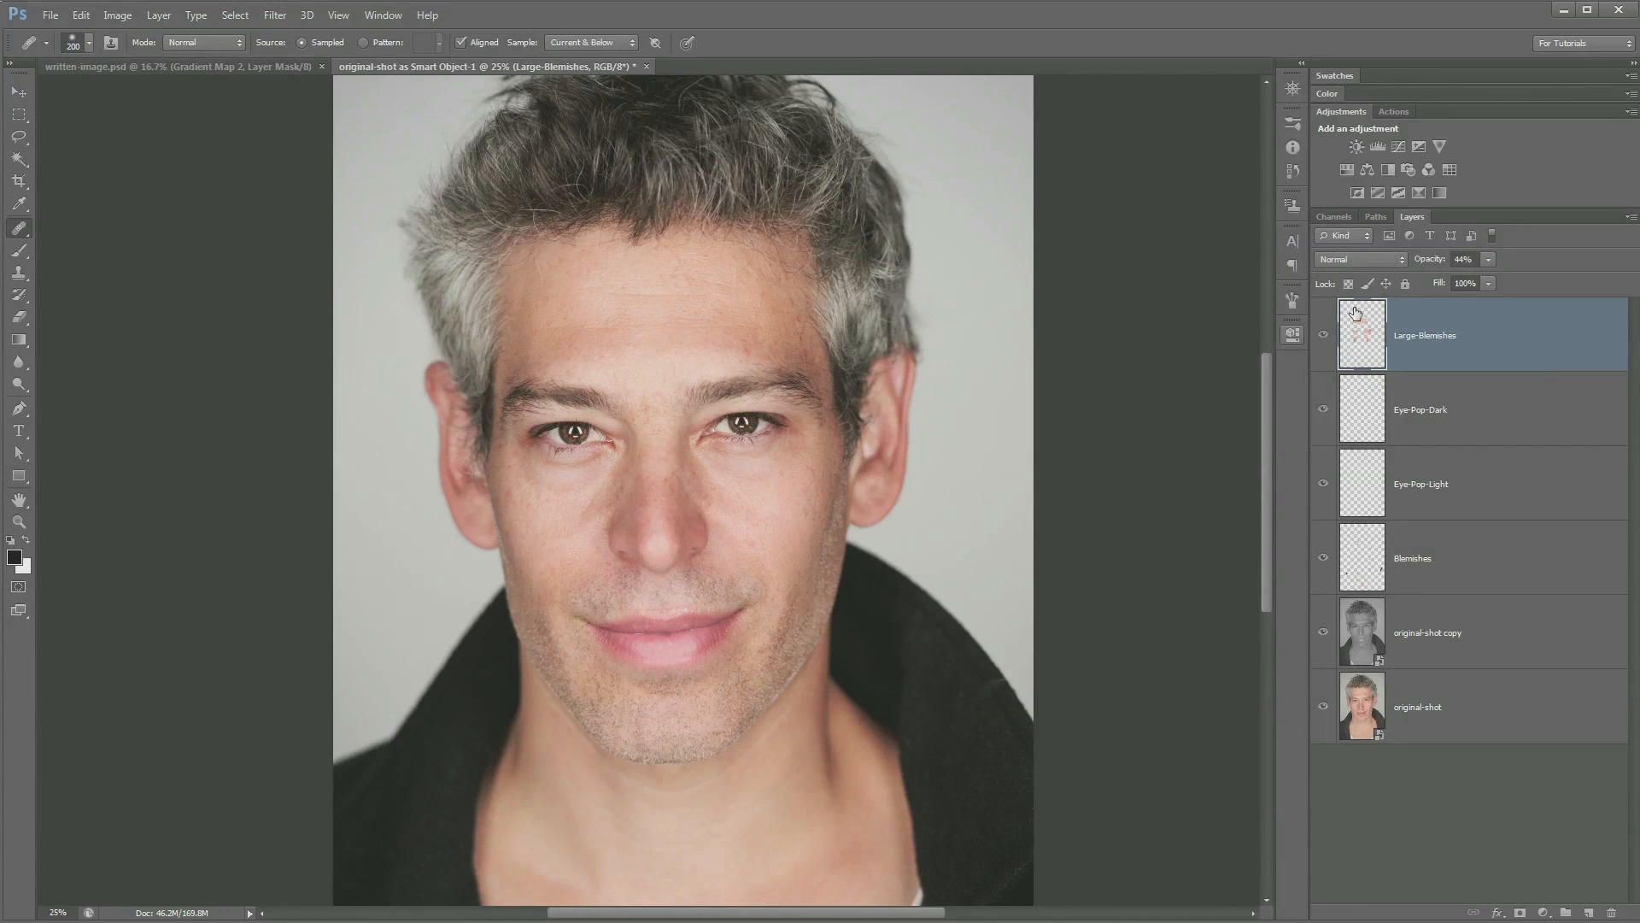
Step: Add a Curves adjustment layer above Large-Blemishes and move its settings beside the face
{"action": "left_click", "coordinate": [19, 91]}
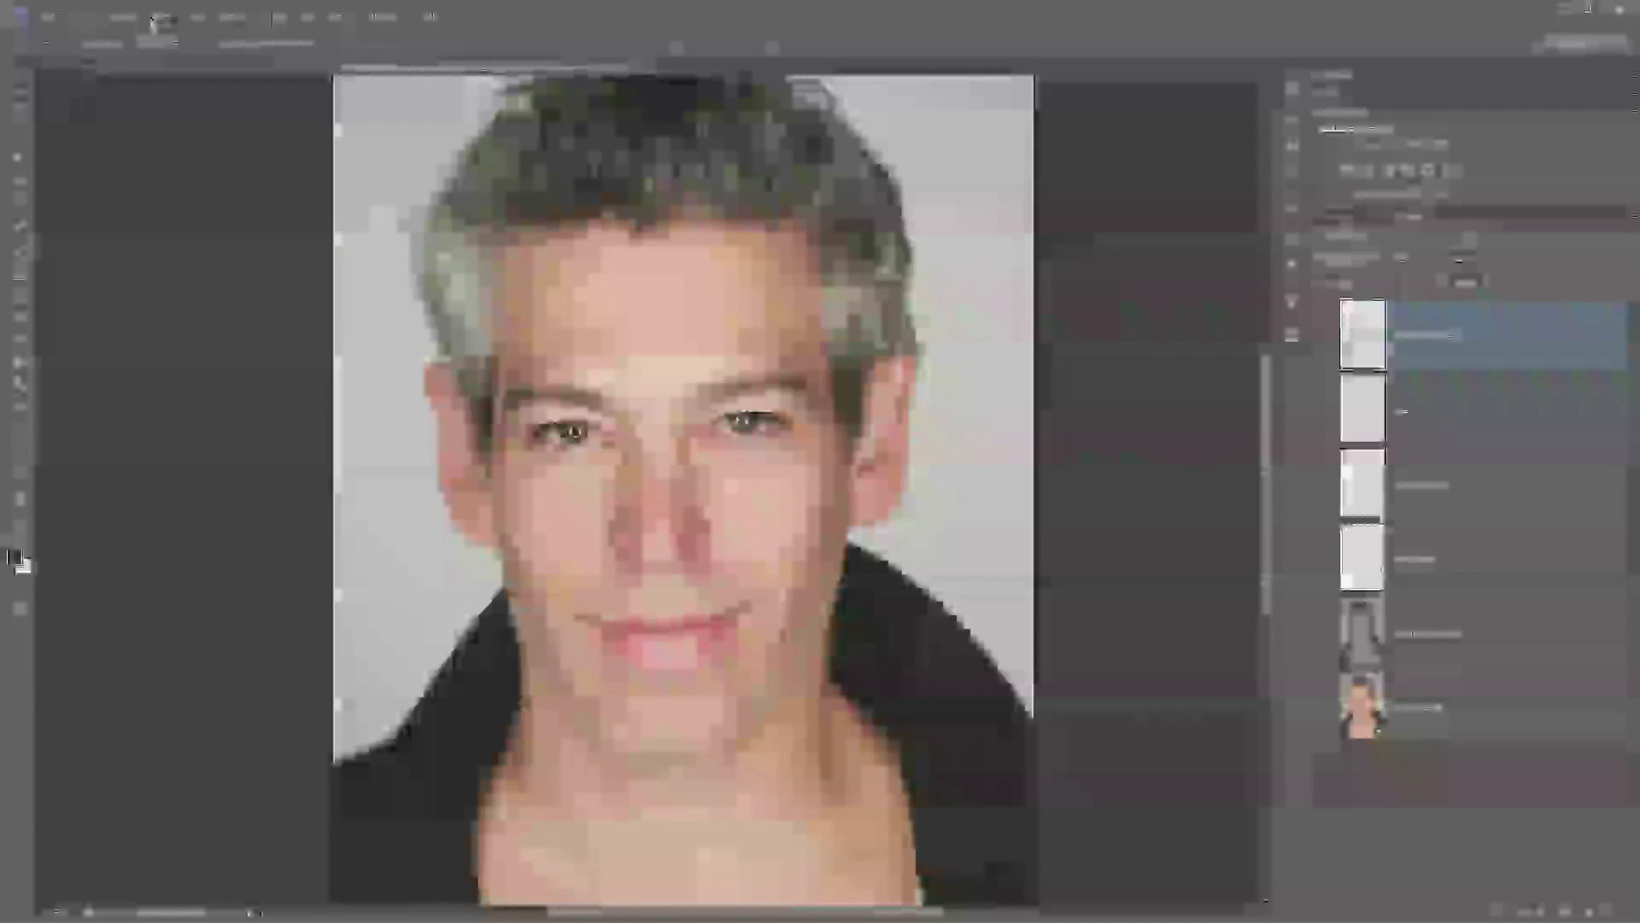
{"action": "left_click", "coordinate": [159, 15]}
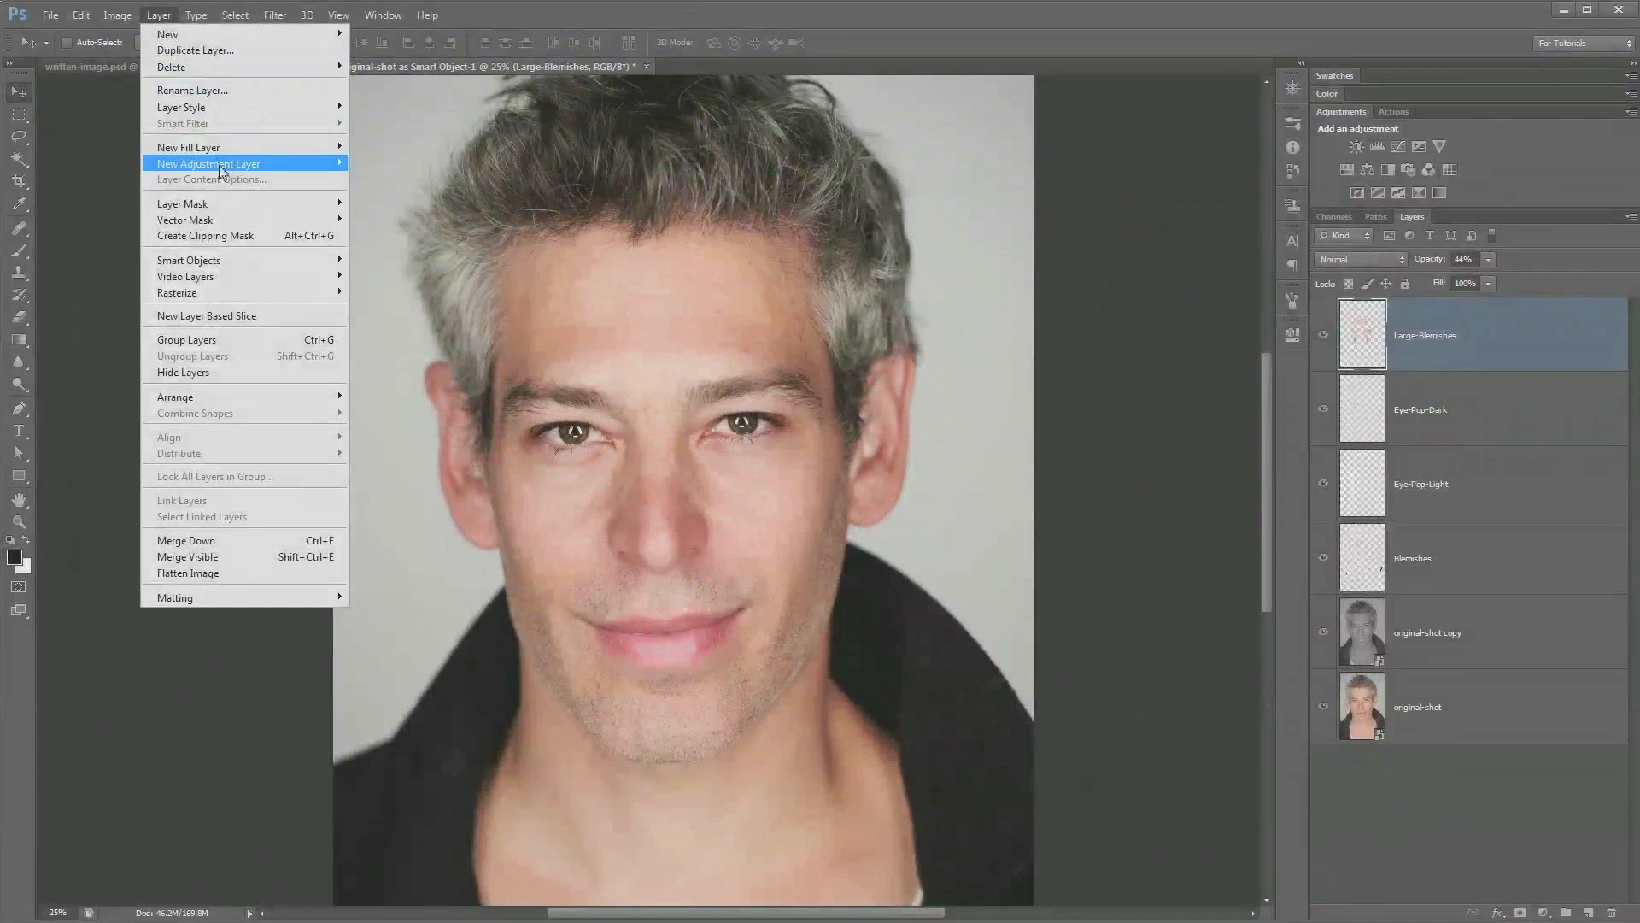
{"action": "mouse_move", "coordinate": [214, 163]}
{"action": "left_click", "coordinate": [391, 198]}
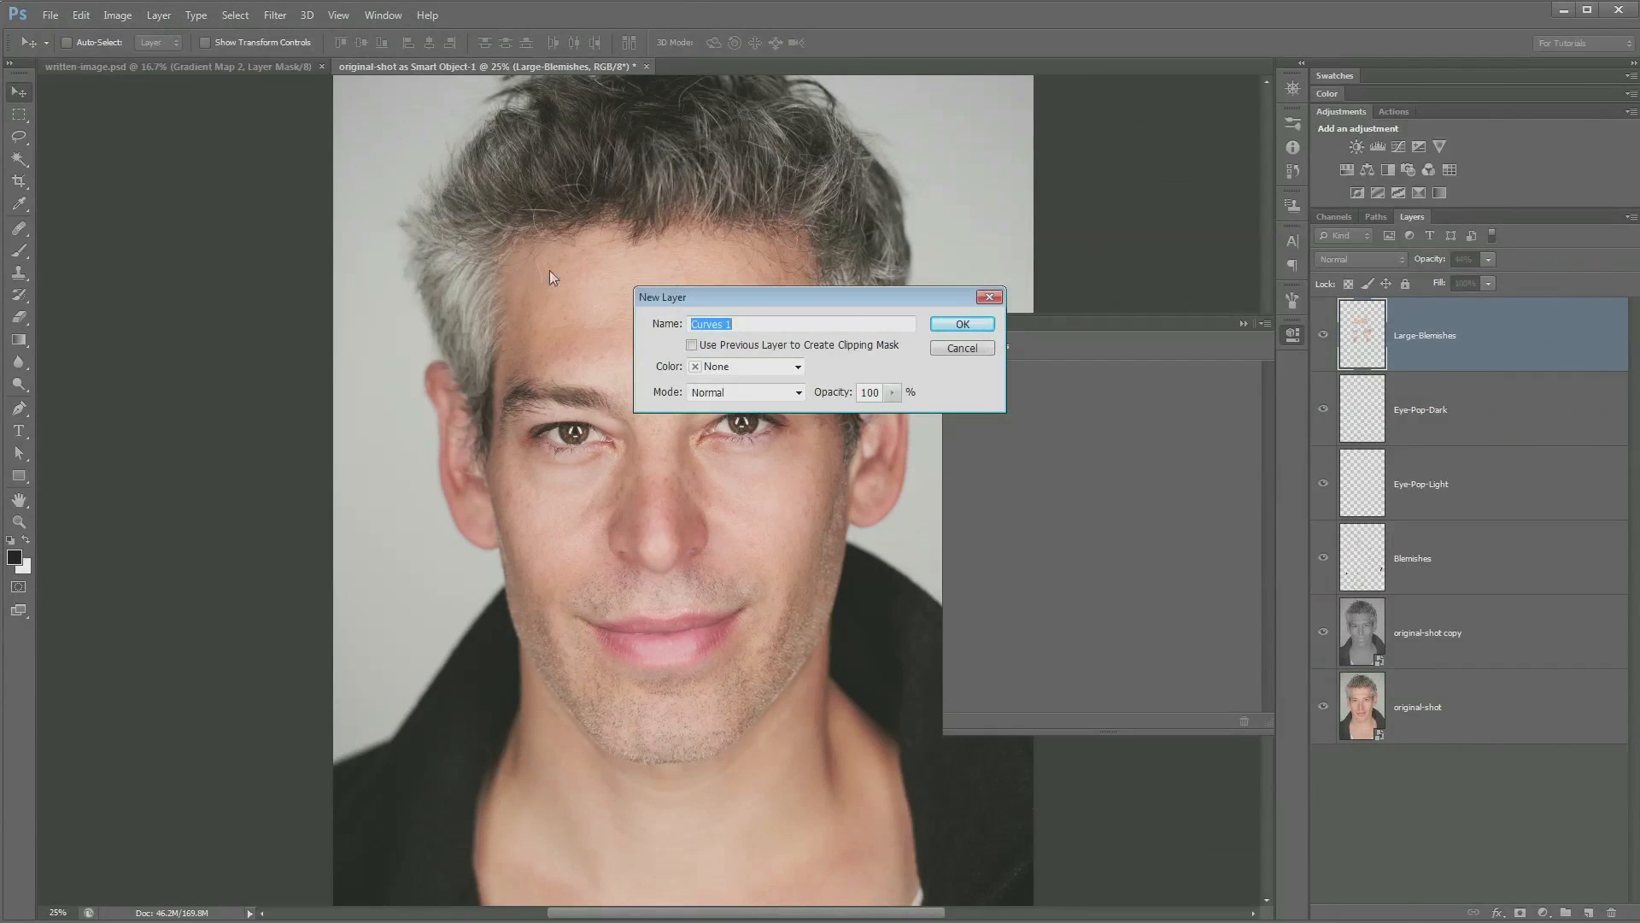
{"action": "left_click", "coordinate": [963, 325]}
{"action": "left_click_drag", "start_coordinate": [1101, 326], "coordinate": [716, 195]}
{"action": "left_click", "coordinate": [806, 197]}
{"action": "left_click_drag", "start_coordinate": [1075, 288], "coordinate": [1068, 300]}
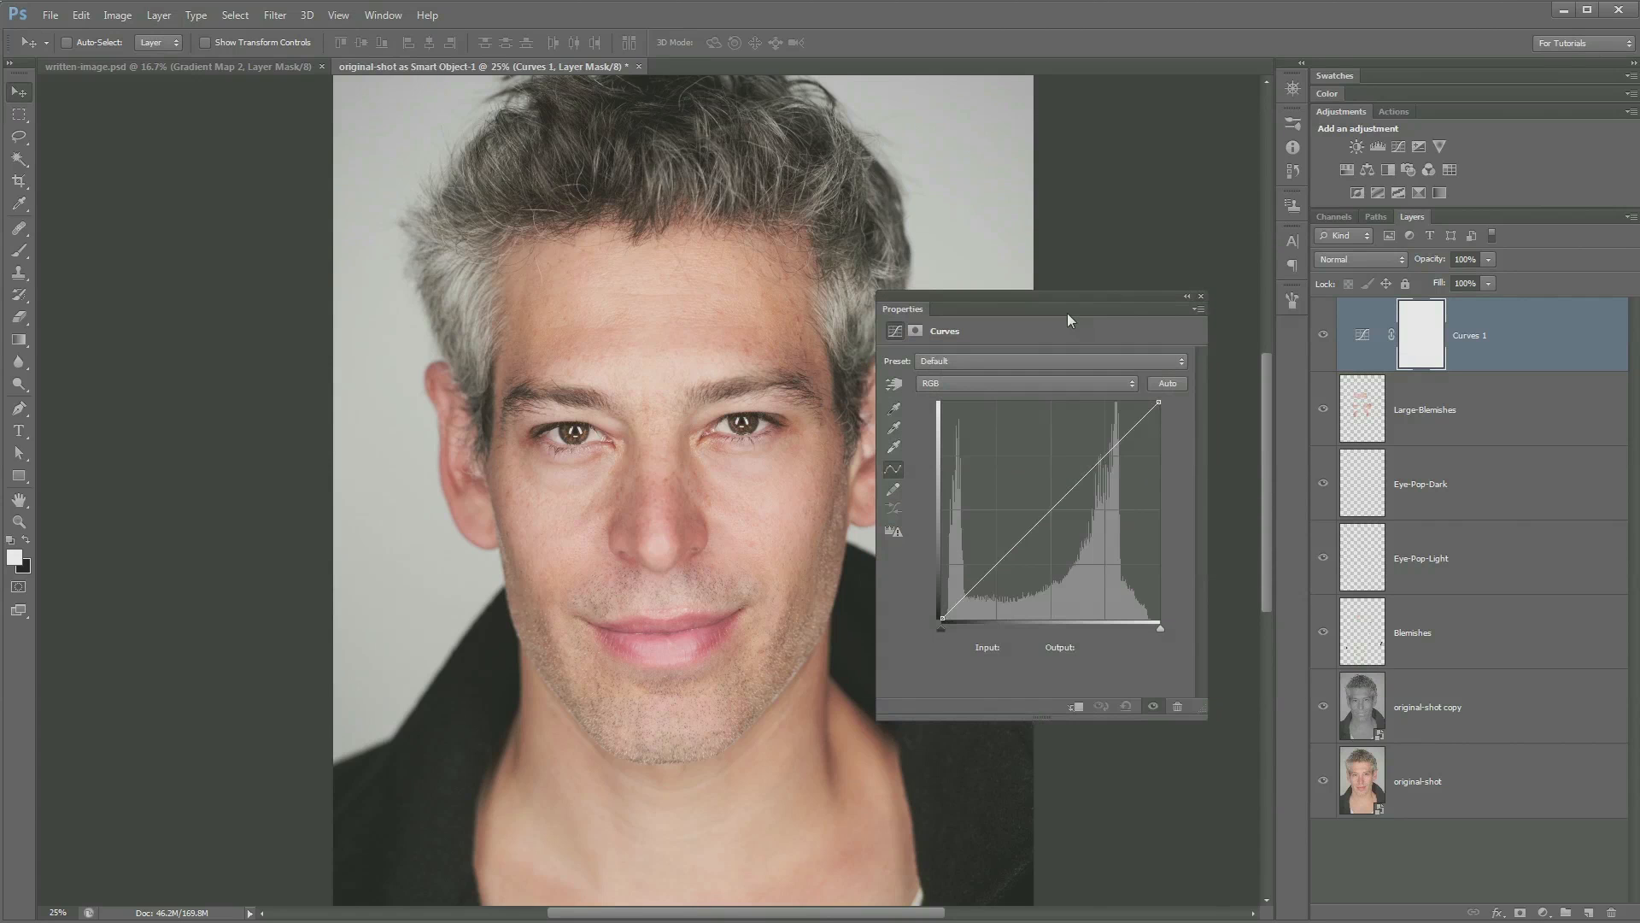
Step: Raise the RGB curve's black point to output 53, pull down the lower midtones, set an upper point at input 158, output 154, and compare
{"action": "key", "text": "ctrl+minus"}
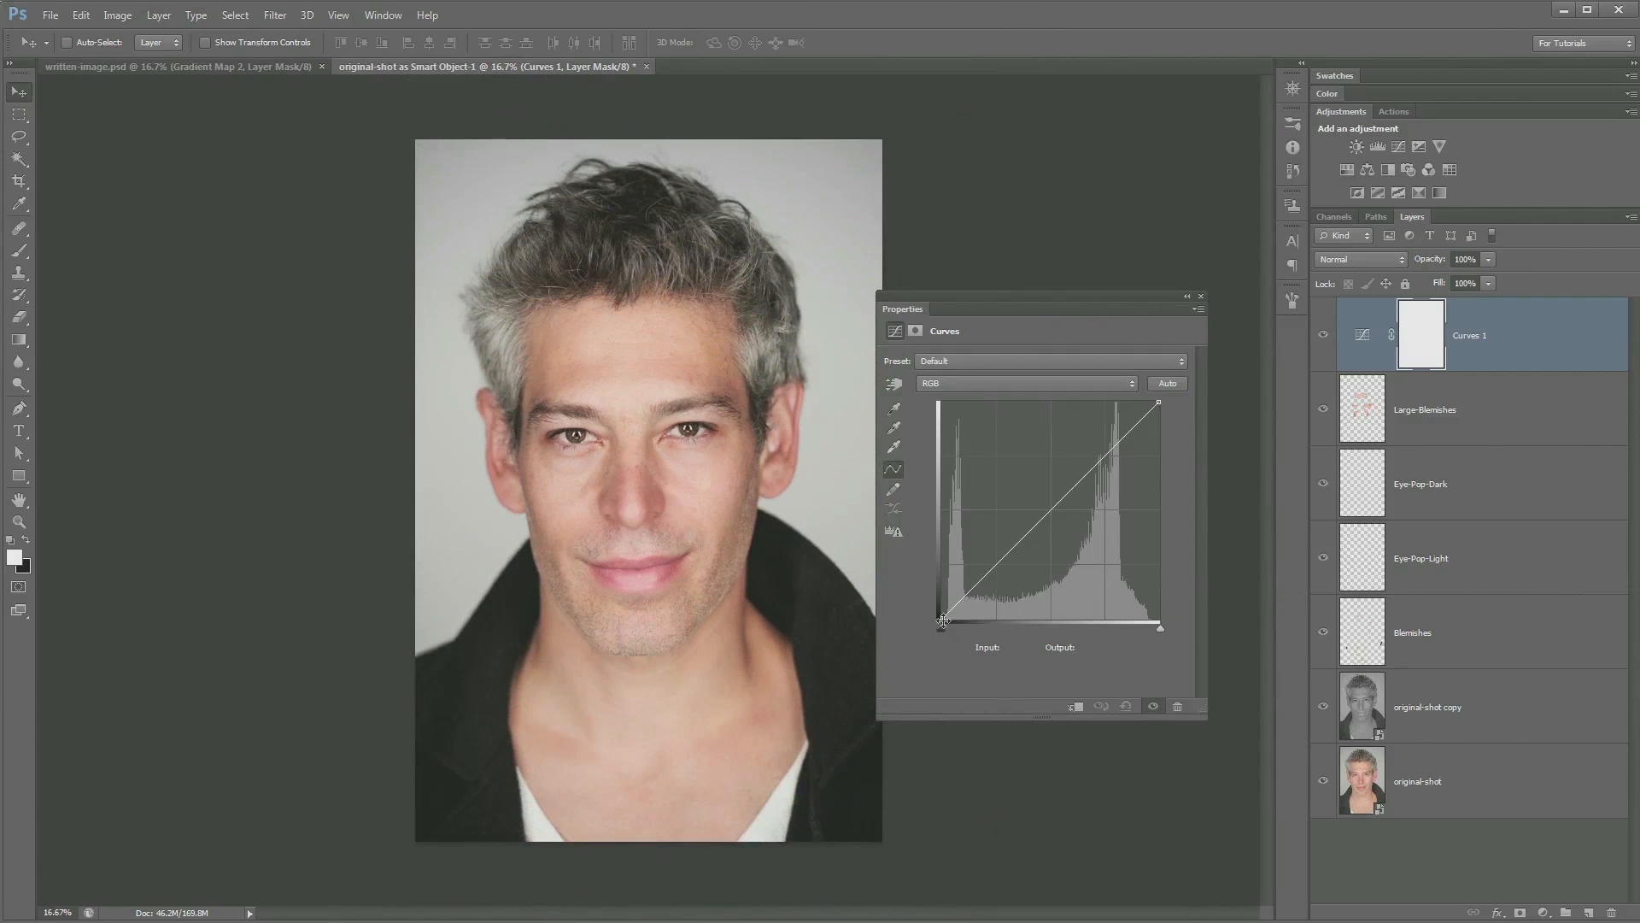
{"action": "left_click_drag", "start_coordinate": [942, 615], "coordinate": [937, 572]}
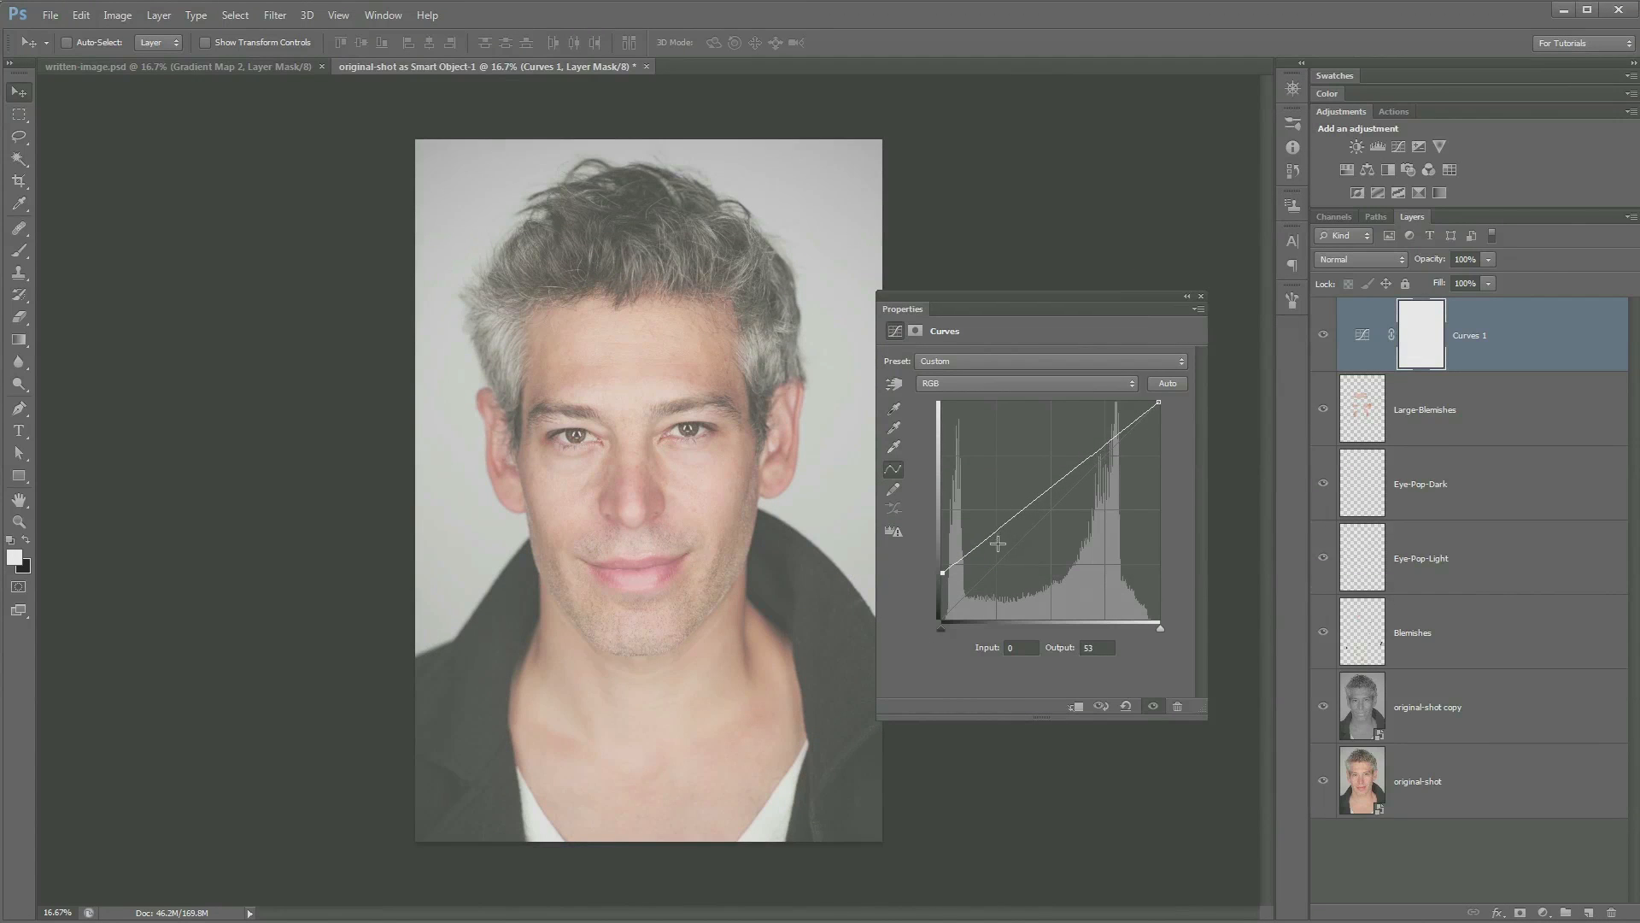
{"action": "left_click_drag", "start_coordinate": [1059, 483], "coordinate": [1021, 547]}
{"action": "left_click_drag", "start_coordinate": [1081, 495], "coordinate": [1080, 484]}
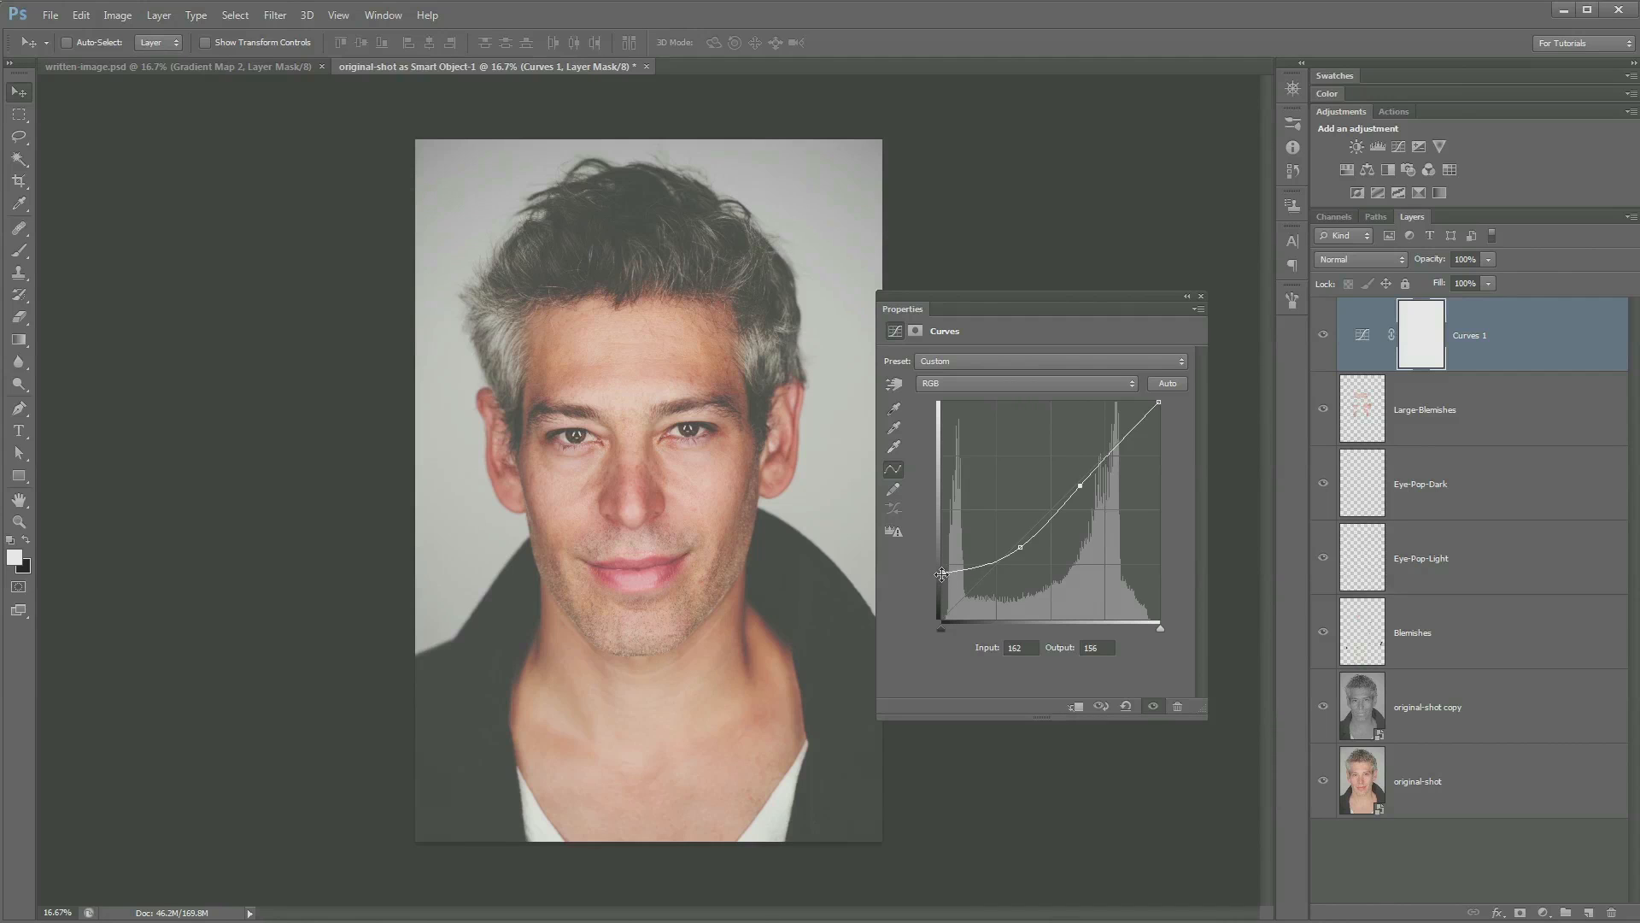
{"action": "left_click_drag", "start_coordinate": [1020, 549], "coordinate": [1017, 549]}
{"action": "left_click_drag", "start_coordinate": [1080, 487], "coordinate": [1077, 487]}
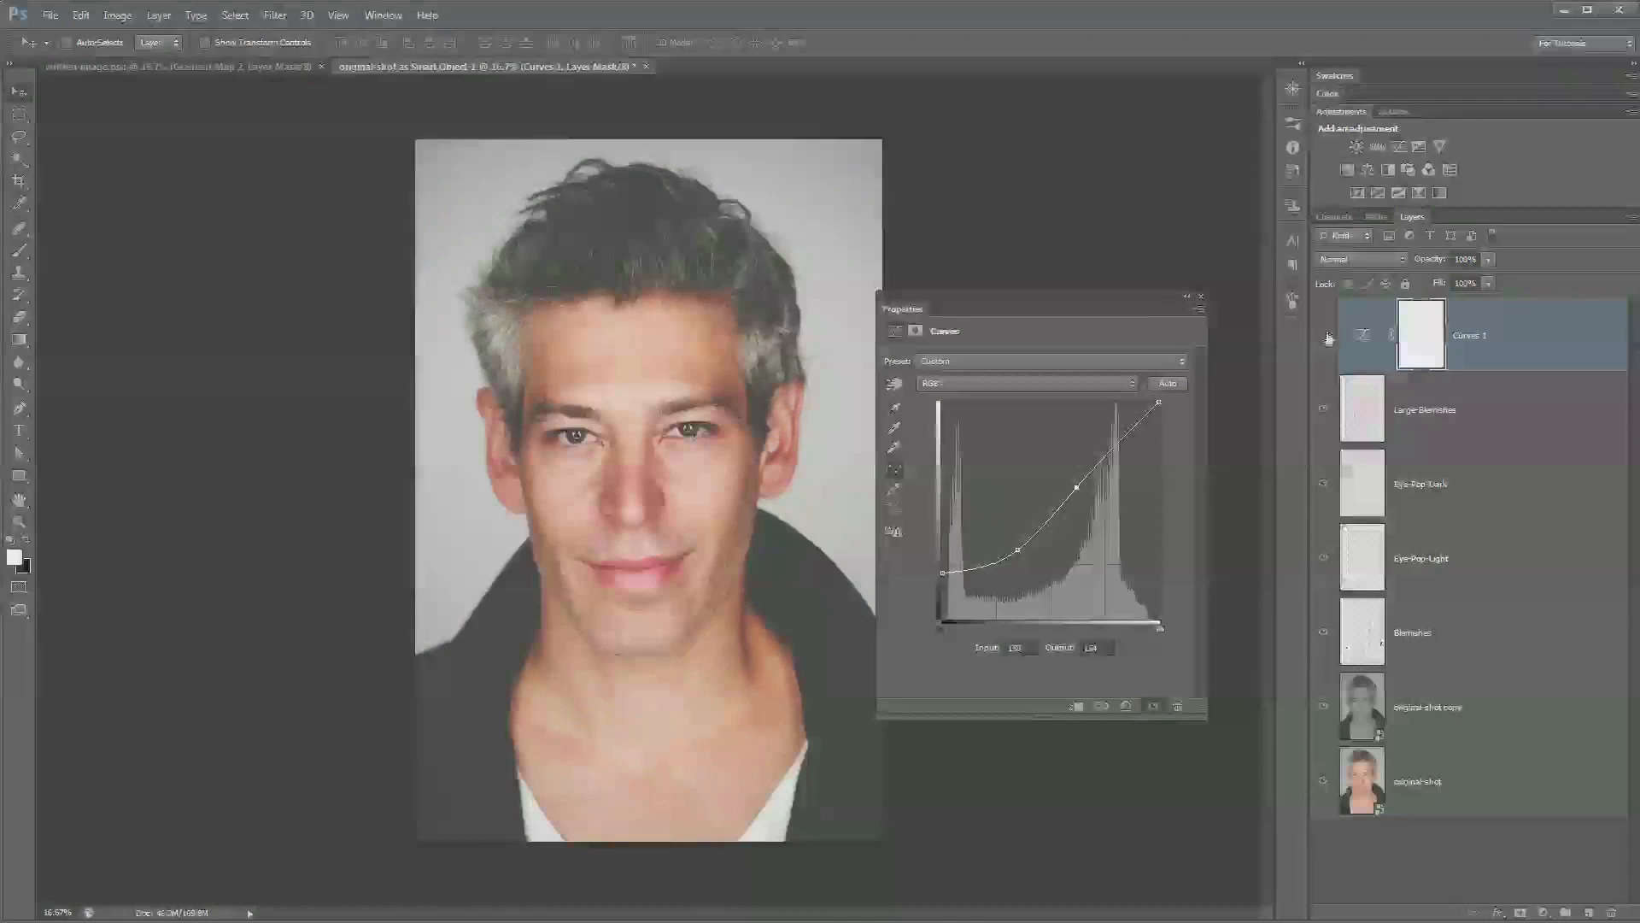
{"action": "left_click", "coordinate": [1326, 336]}
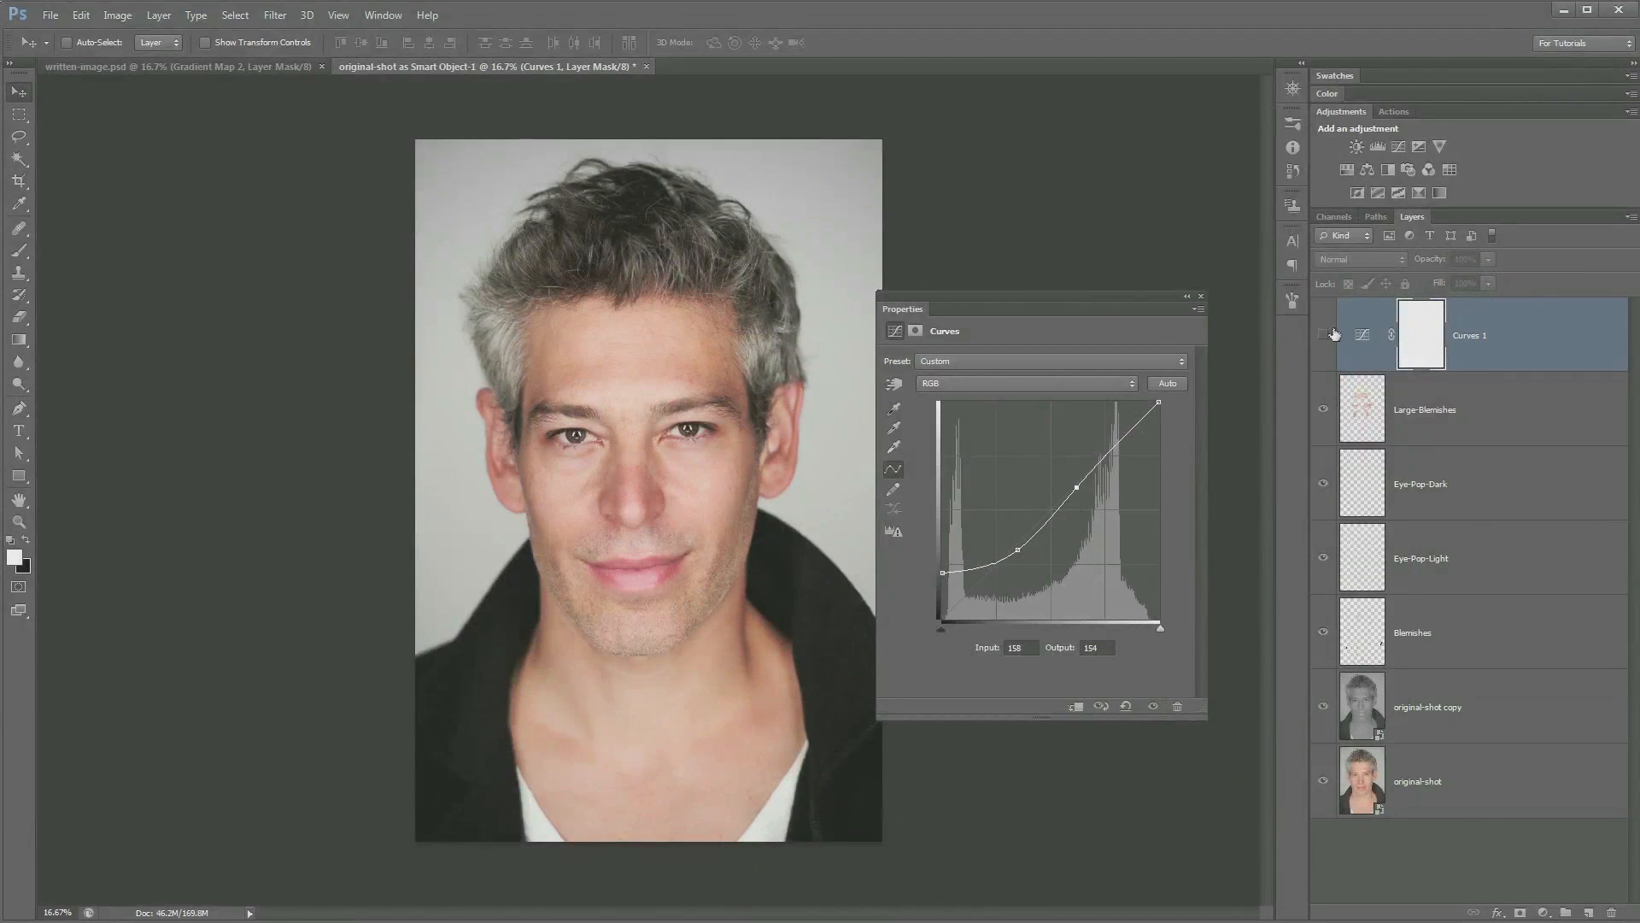
{"action": "left_click", "coordinate": [1321, 340]}
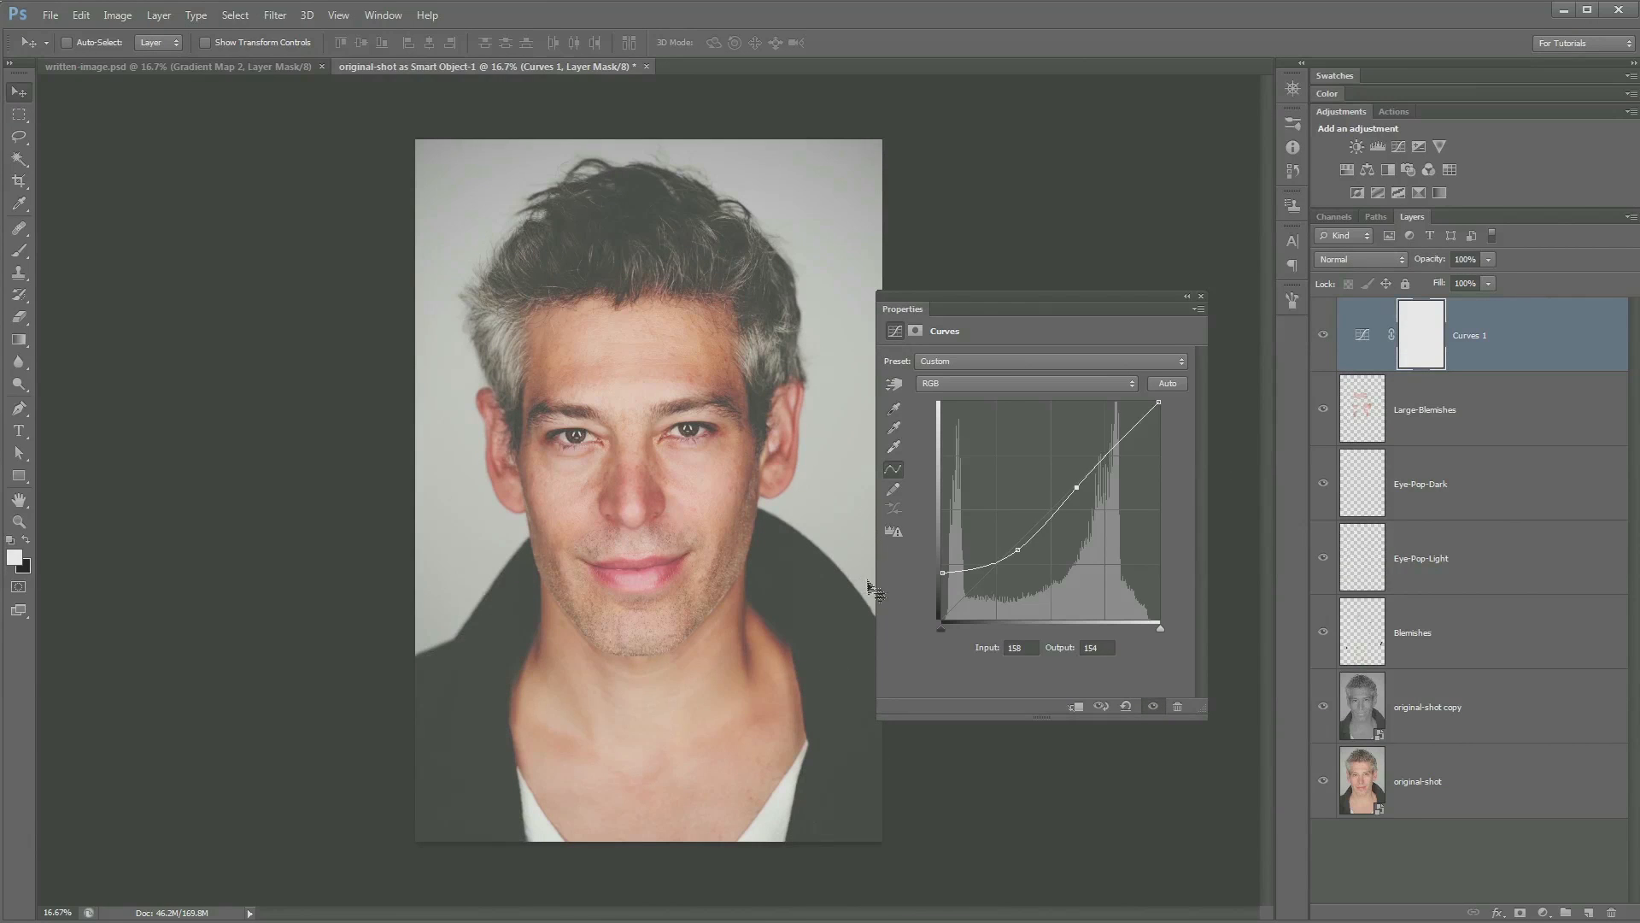
Step: Lower the Red curve slightly with a highlight point and a shadow point at input 87, output 86, and compare the effect
{"action": "left_click", "coordinate": [1068, 384]}
{"action": "left_click", "coordinate": [1020, 416]}
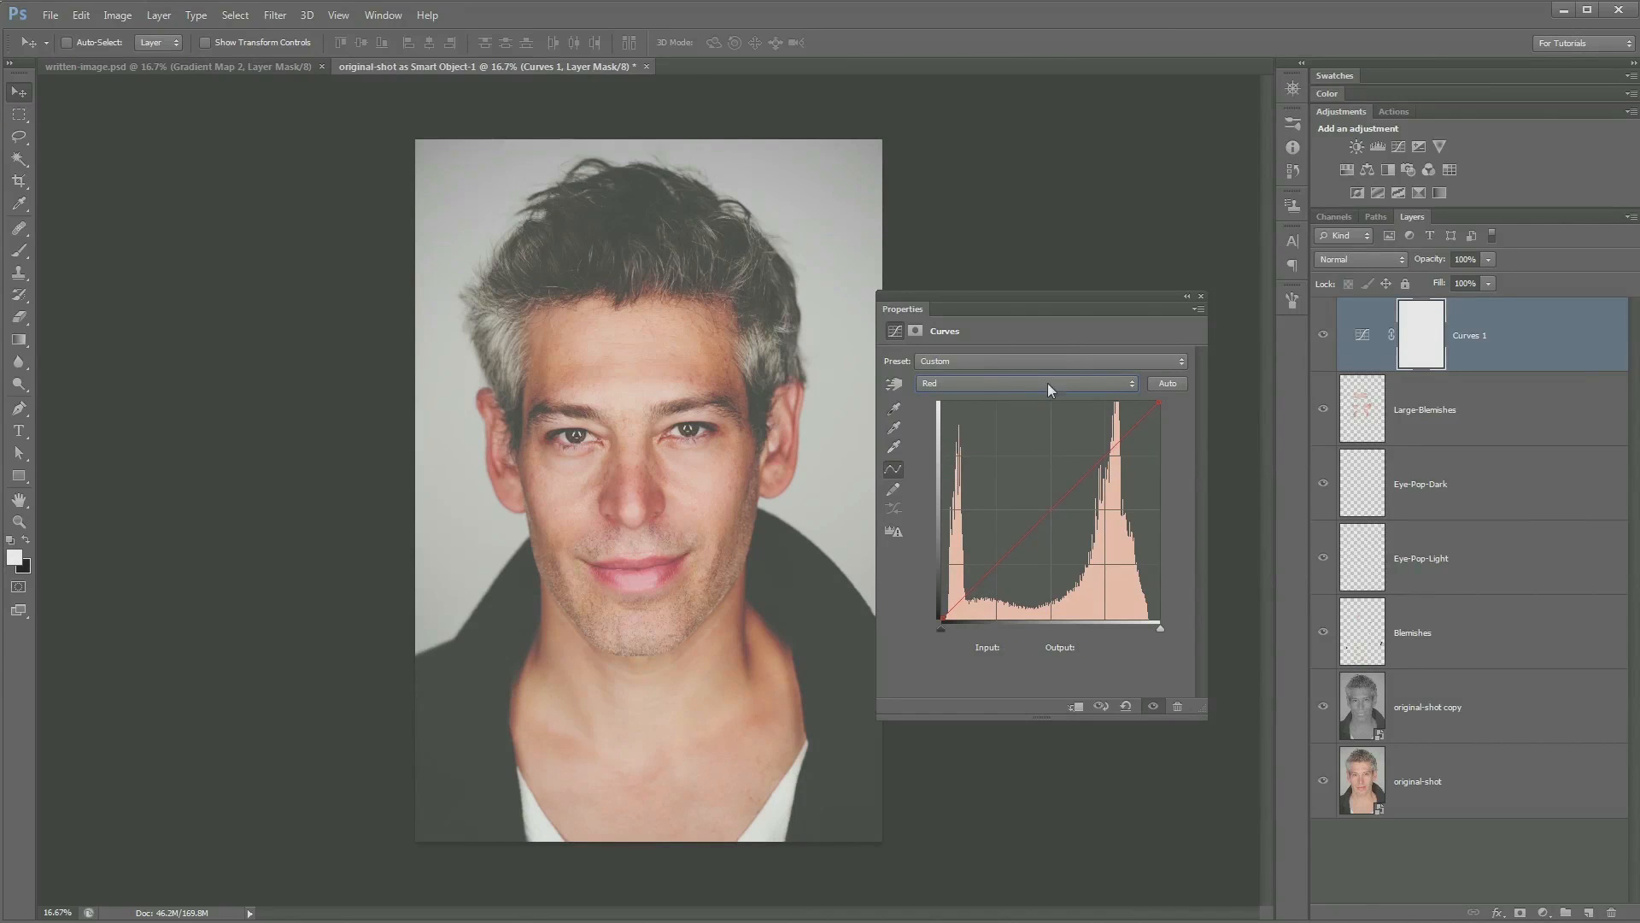
{"action": "left_click_drag", "start_coordinate": [1099, 467], "coordinate": [1095, 472]}
{"action": "left_click", "coordinate": [1016, 544]}
{"action": "left_click", "coordinate": [1323, 338]}
{"action": "left_click", "coordinate": [1324, 340]}
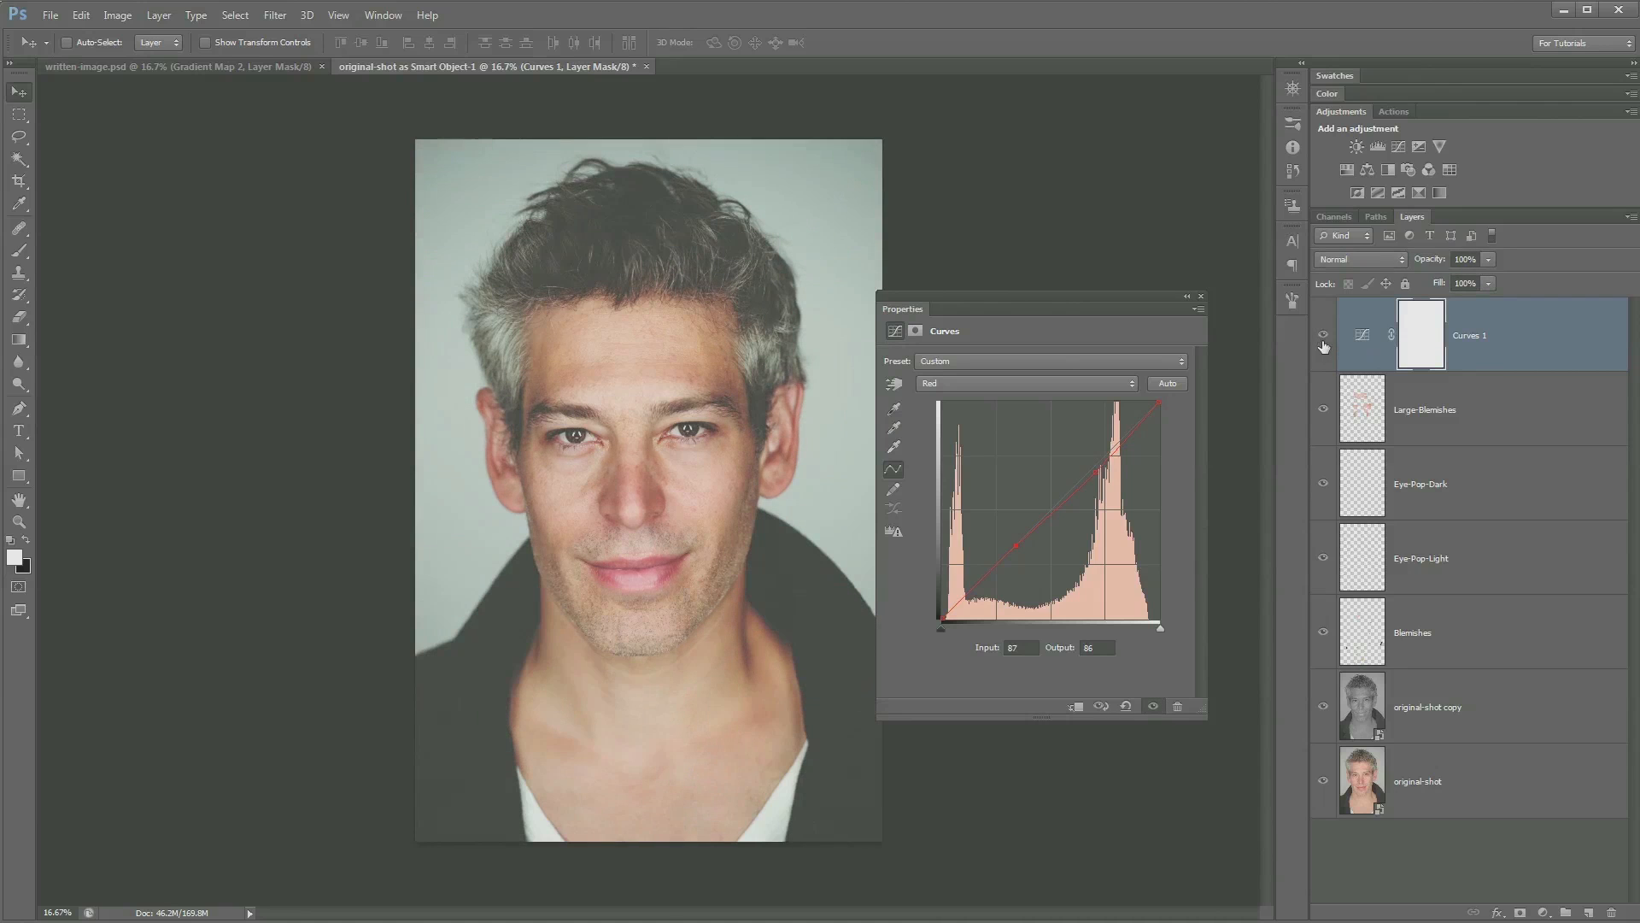
Step: Lift the Green curve's shadows to output 58 at input 55 and add a point in its highlights
{"action": "left_click", "coordinate": [1073, 381]}
{"action": "left_click", "coordinate": [1010, 429]}
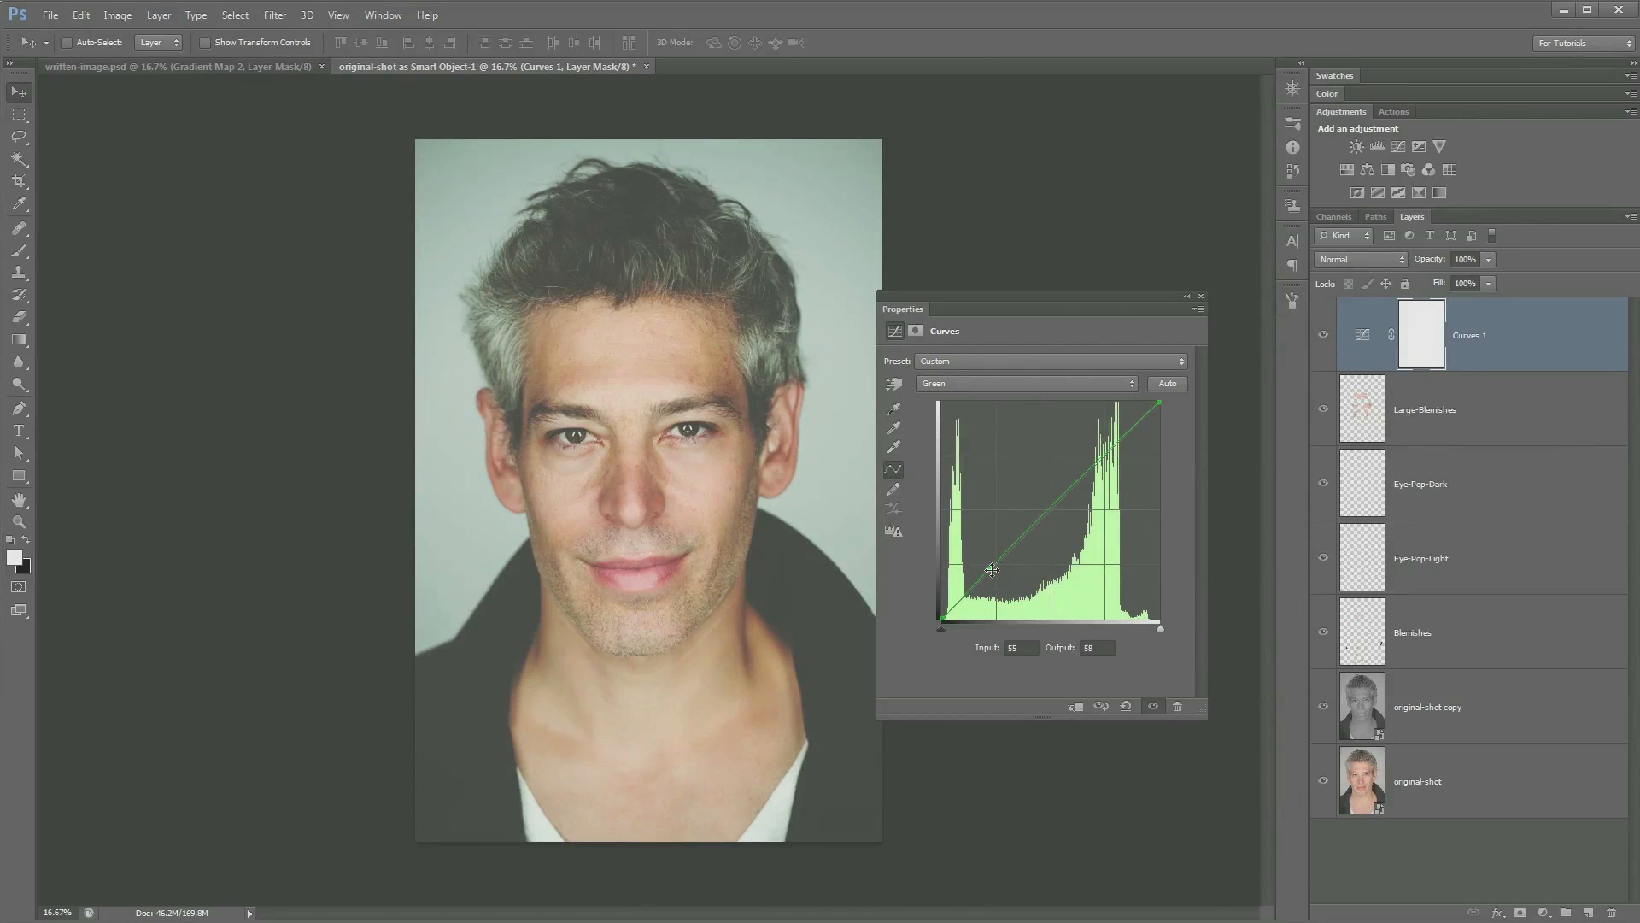
{"action": "left_click", "coordinate": [1080, 481]}
Step: Set the Blue curve's shadow point to input 59, output 62 and highlight point to input 177, output 174, and compare the effect
{"action": "left_click", "coordinate": [1073, 384]}
{"action": "left_click", "coordinate": [1049, 443]}
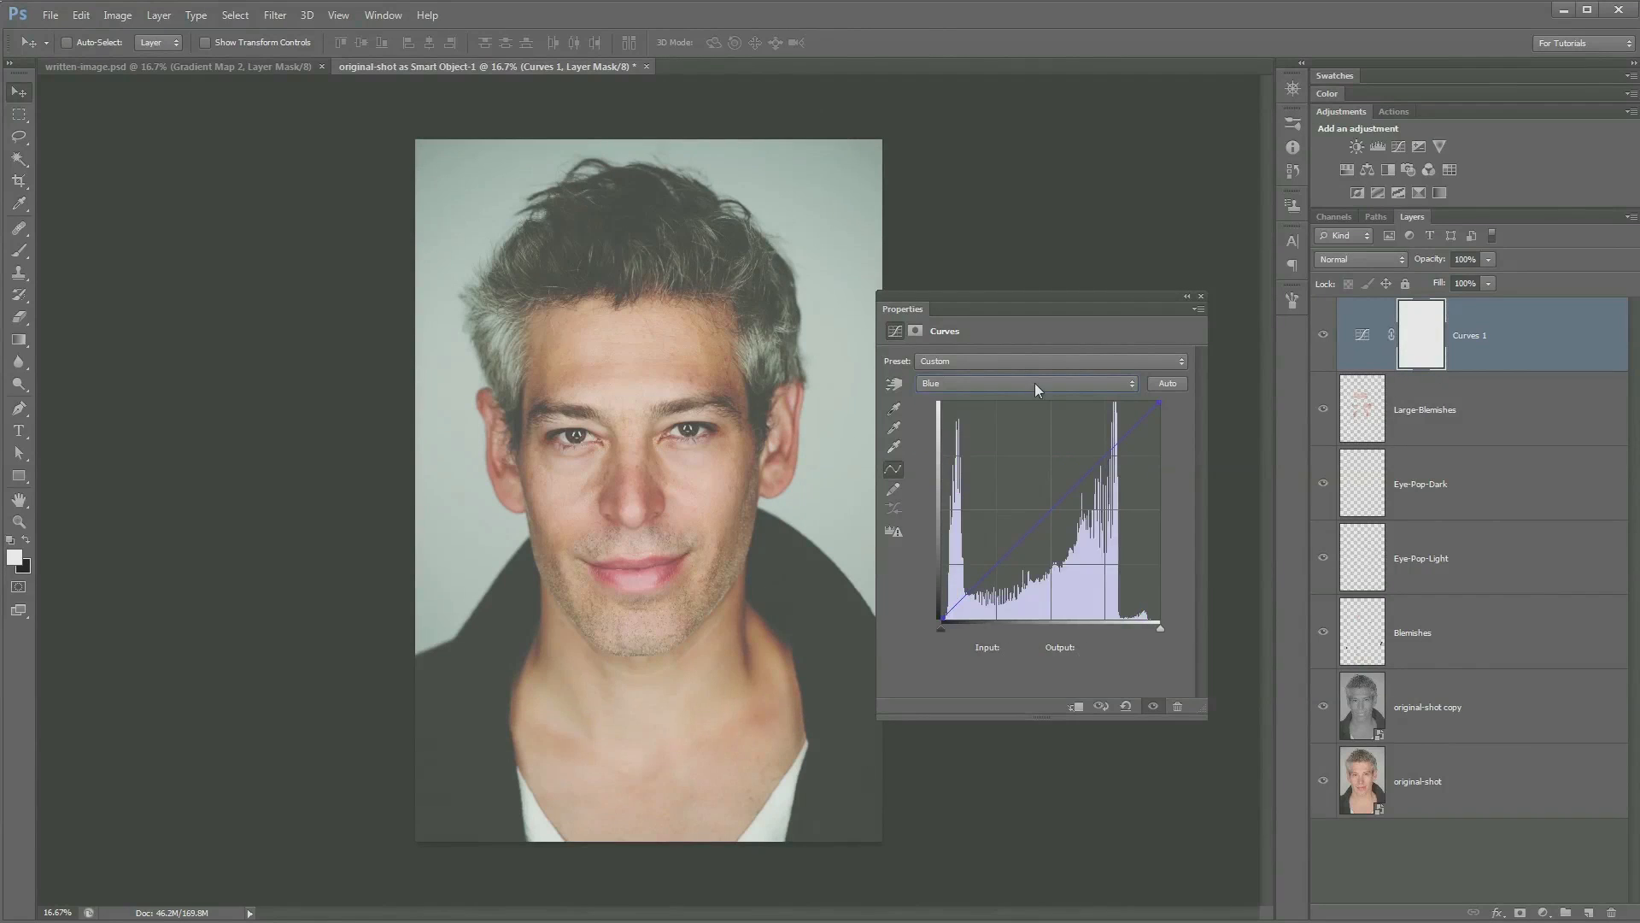
{"action": "left_click", "coordinate": [994, 564]}
{"action": "left_click_drag", "start_coordinate": [993, 564], "coordinate": [993, 565]}
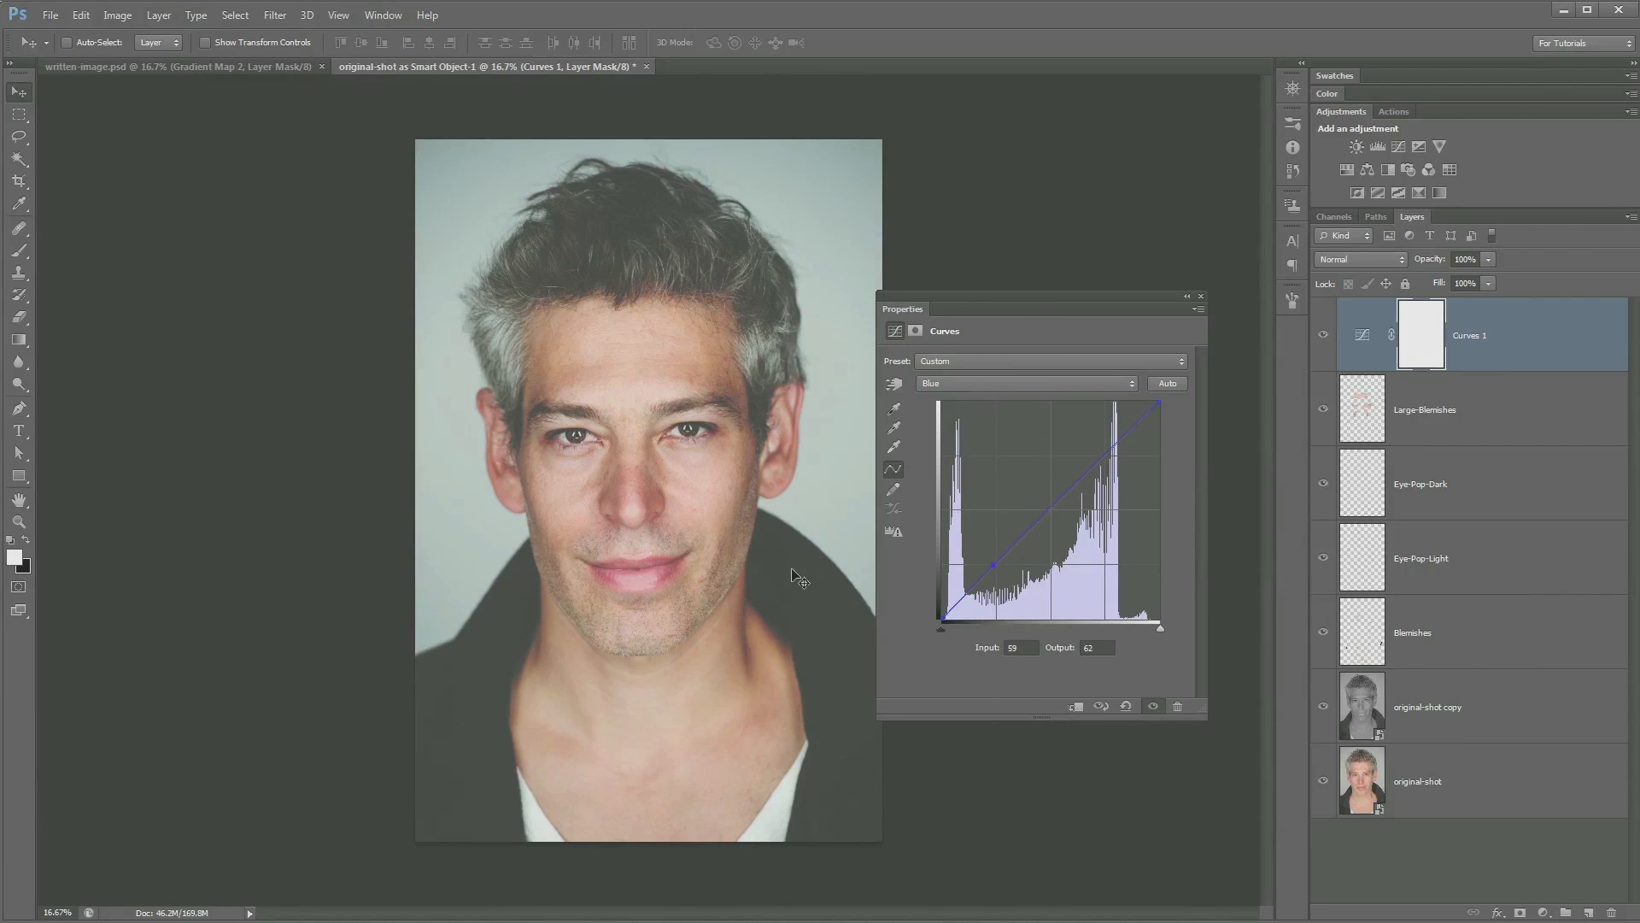
{"action": "left_click_drag", "start_coordinate": [1097, 466], "coordinate": [1094, 471]}
{"action": "left_click", "coordinate": [1323, 335]}
{"action": "left_click", "coordinate": [1323, 337]}
Step: Add a Levels adjustment layer above Curves 1 with the RGB black output level at 62 and midtones at 0.96
{"action": "left_click_drag", "start_coordinate": [1134, 305], "coordinate": [1160, 278]}
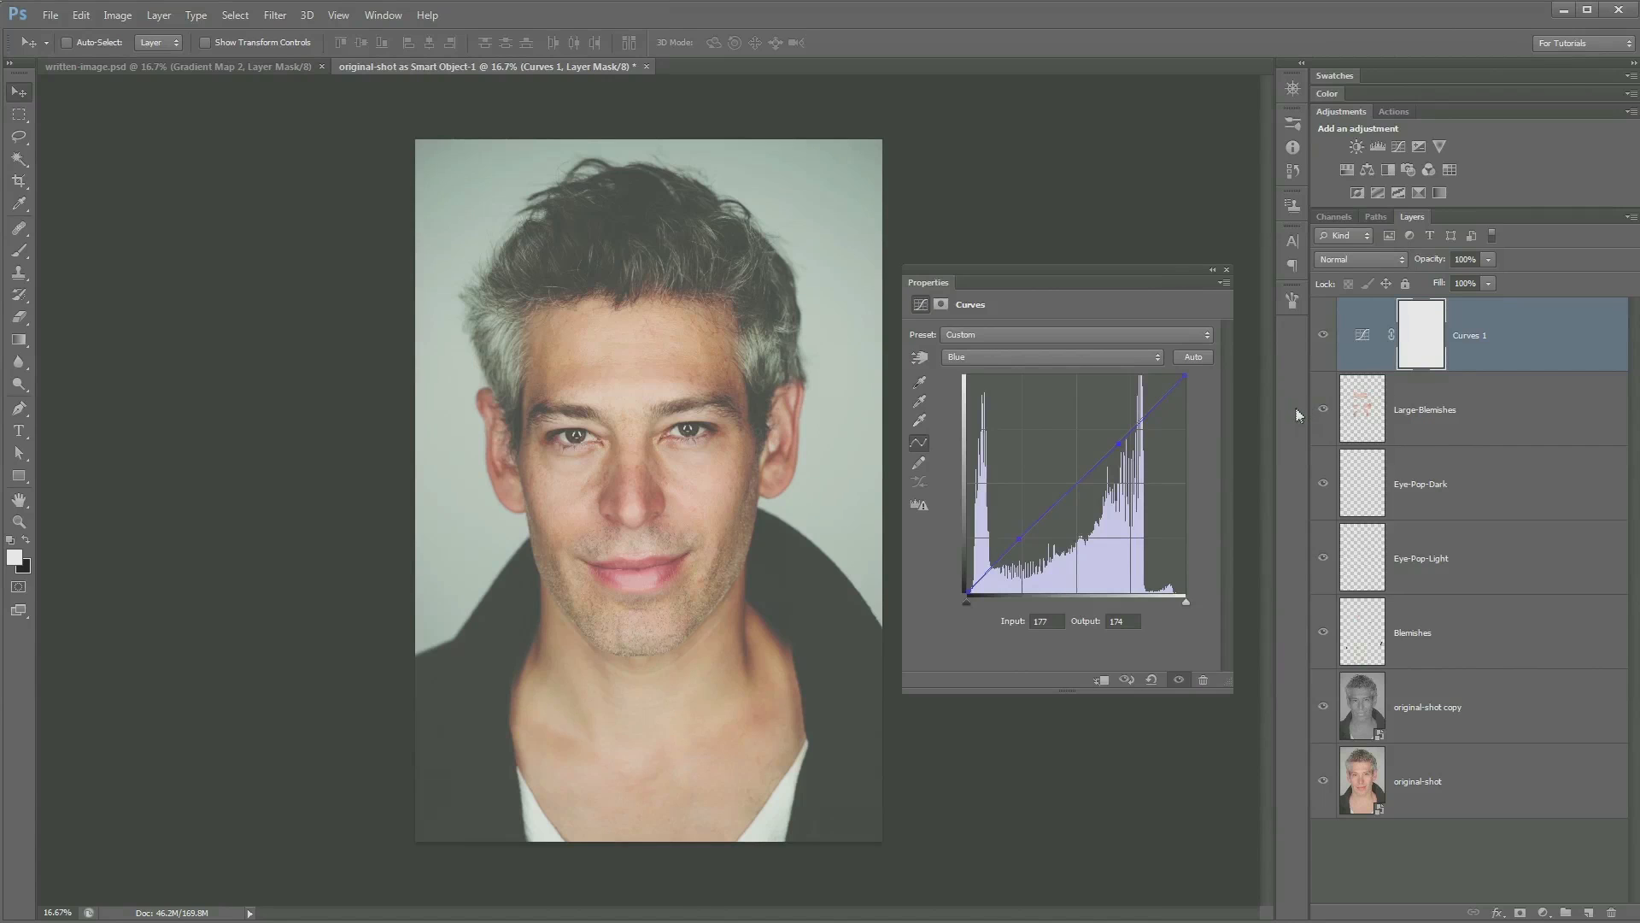
{"action": "left_click", "coordinate": [1378, 146]}
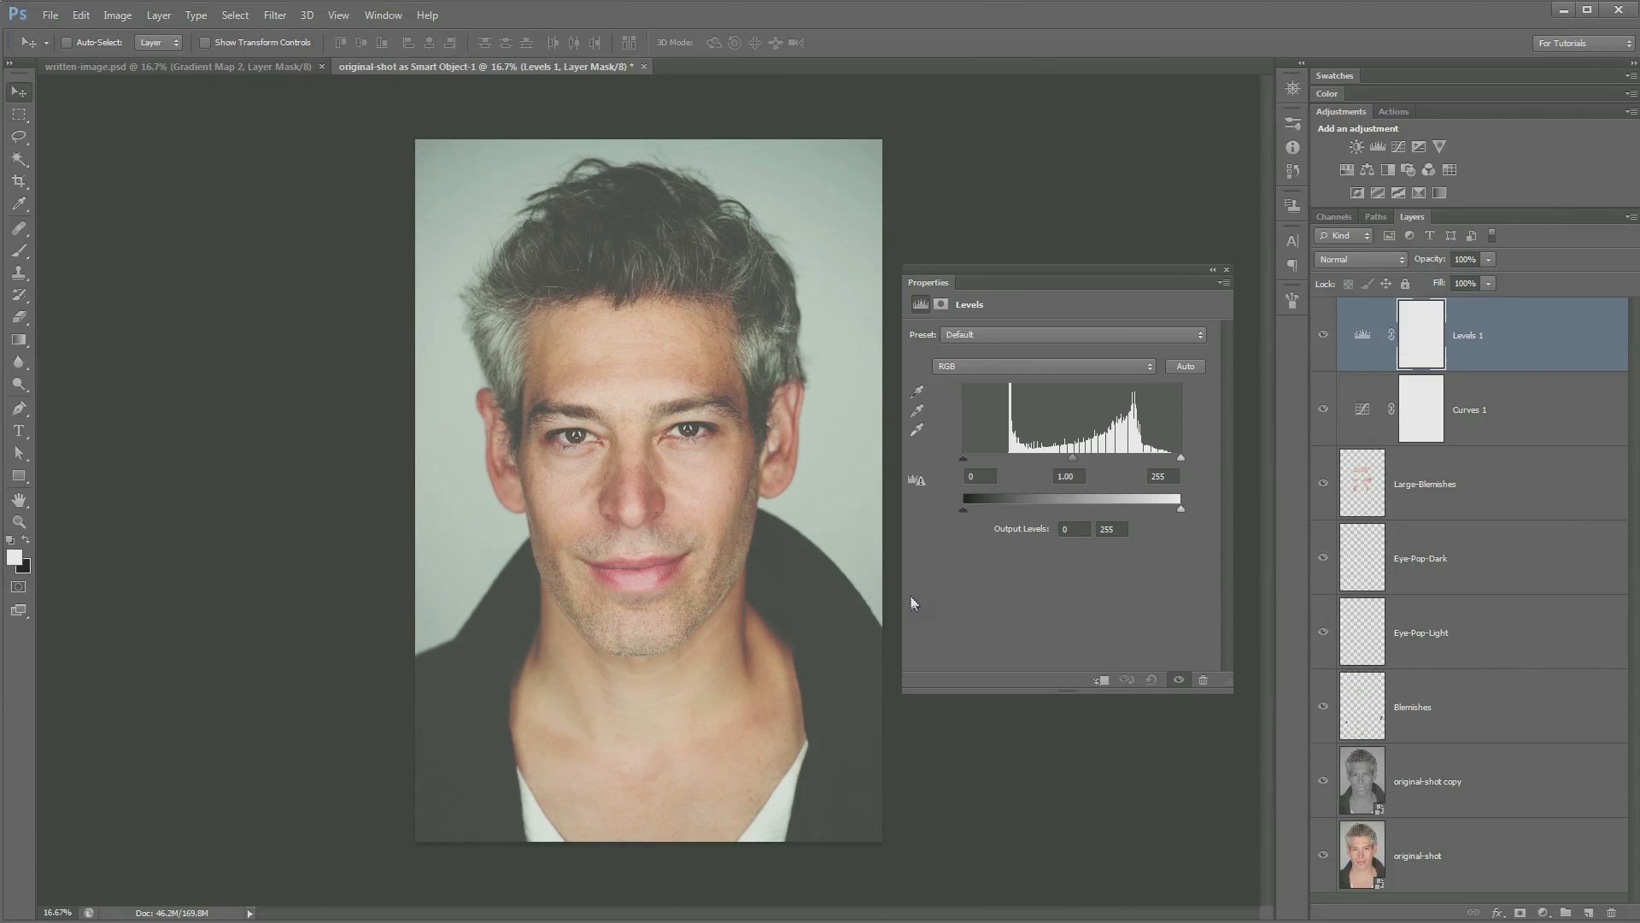
{"action": "left_click_drag", "start_coordinate": [964, 509], "coordinate": [1016, 512]}
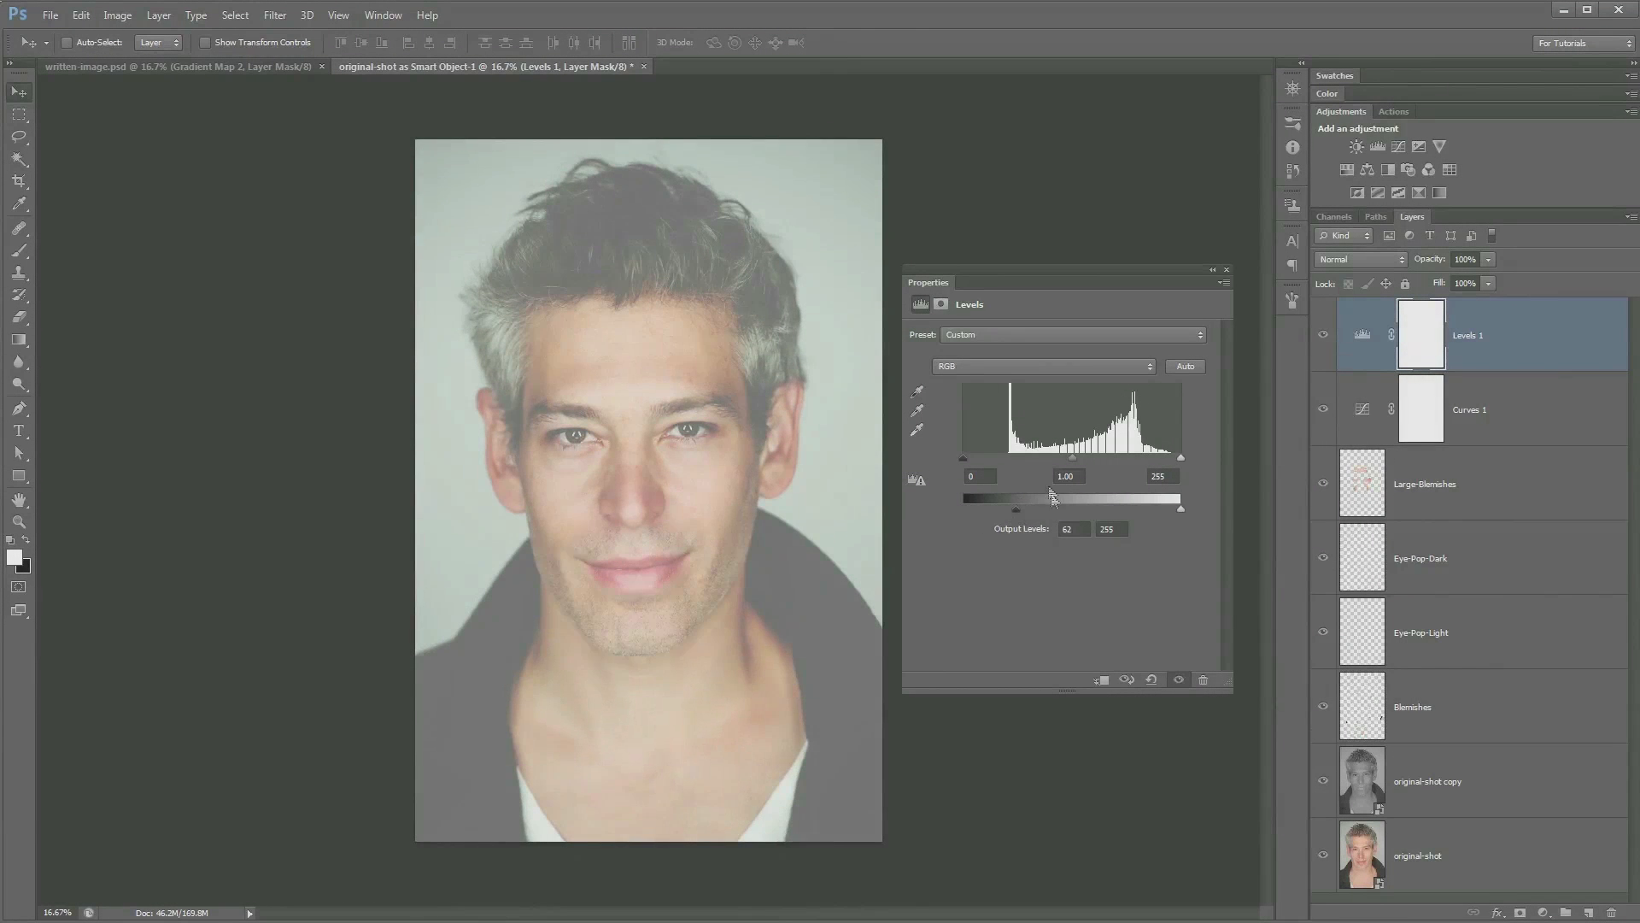
{"action": "left_click_drag", "start_coordinate": [1068, 464], "coordinate": [1085, 463]}
Step: Lower the Red channel's white output level to 244 in the Levels adjustment
{"action": "left_click", "coordinate": [1097, 365]}
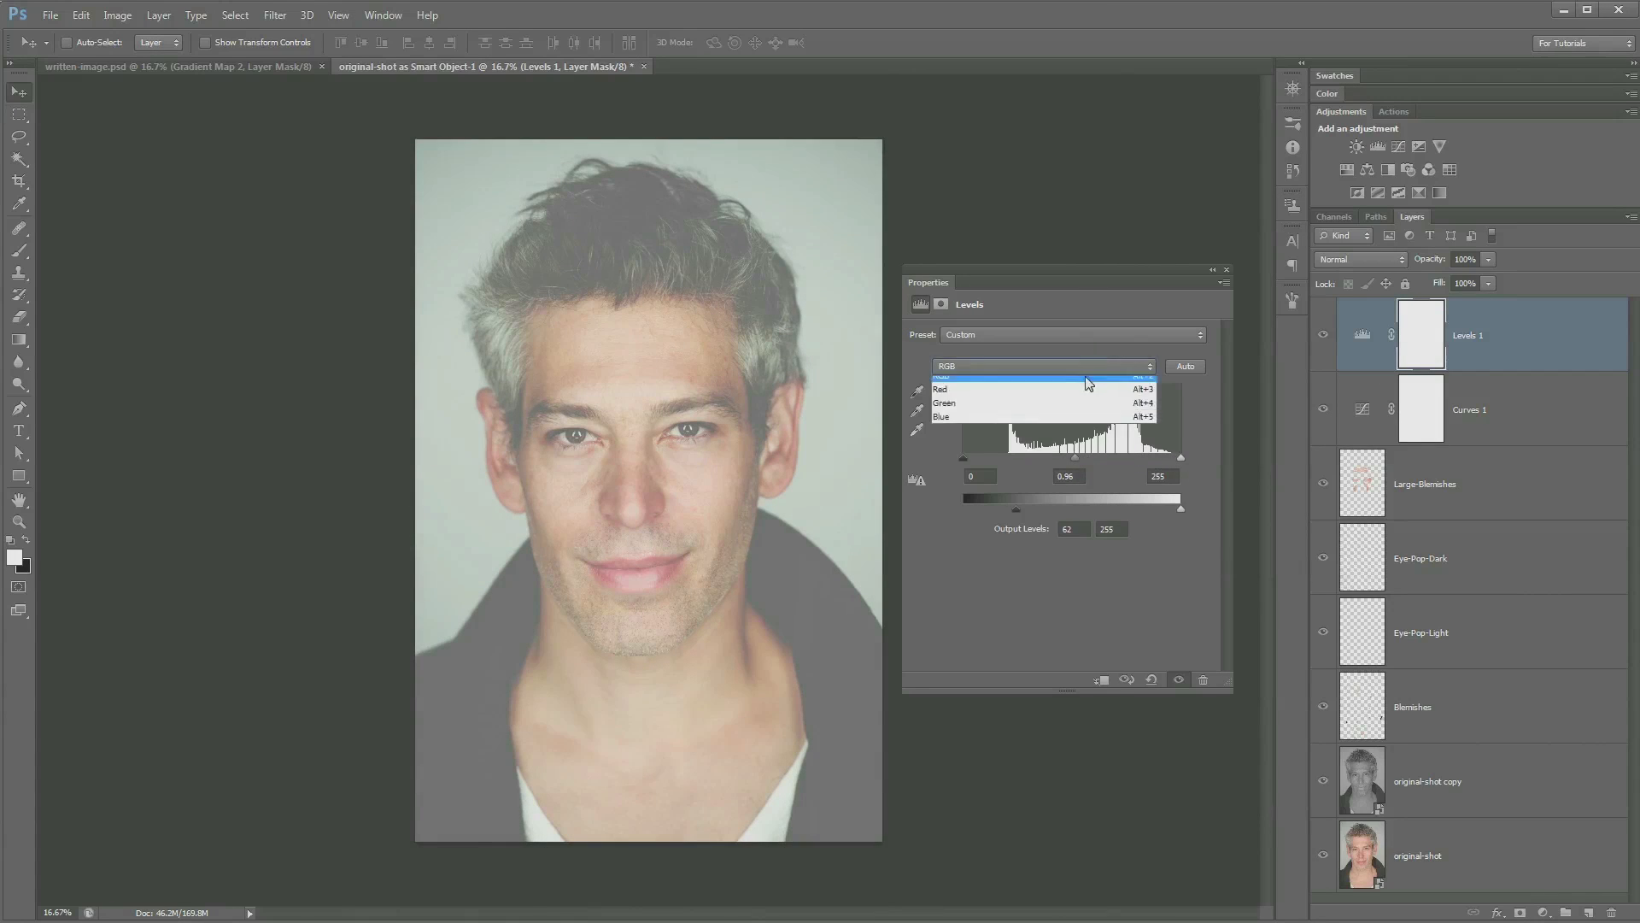
{"action": "left_click", "coordinate": [1007, 383]}
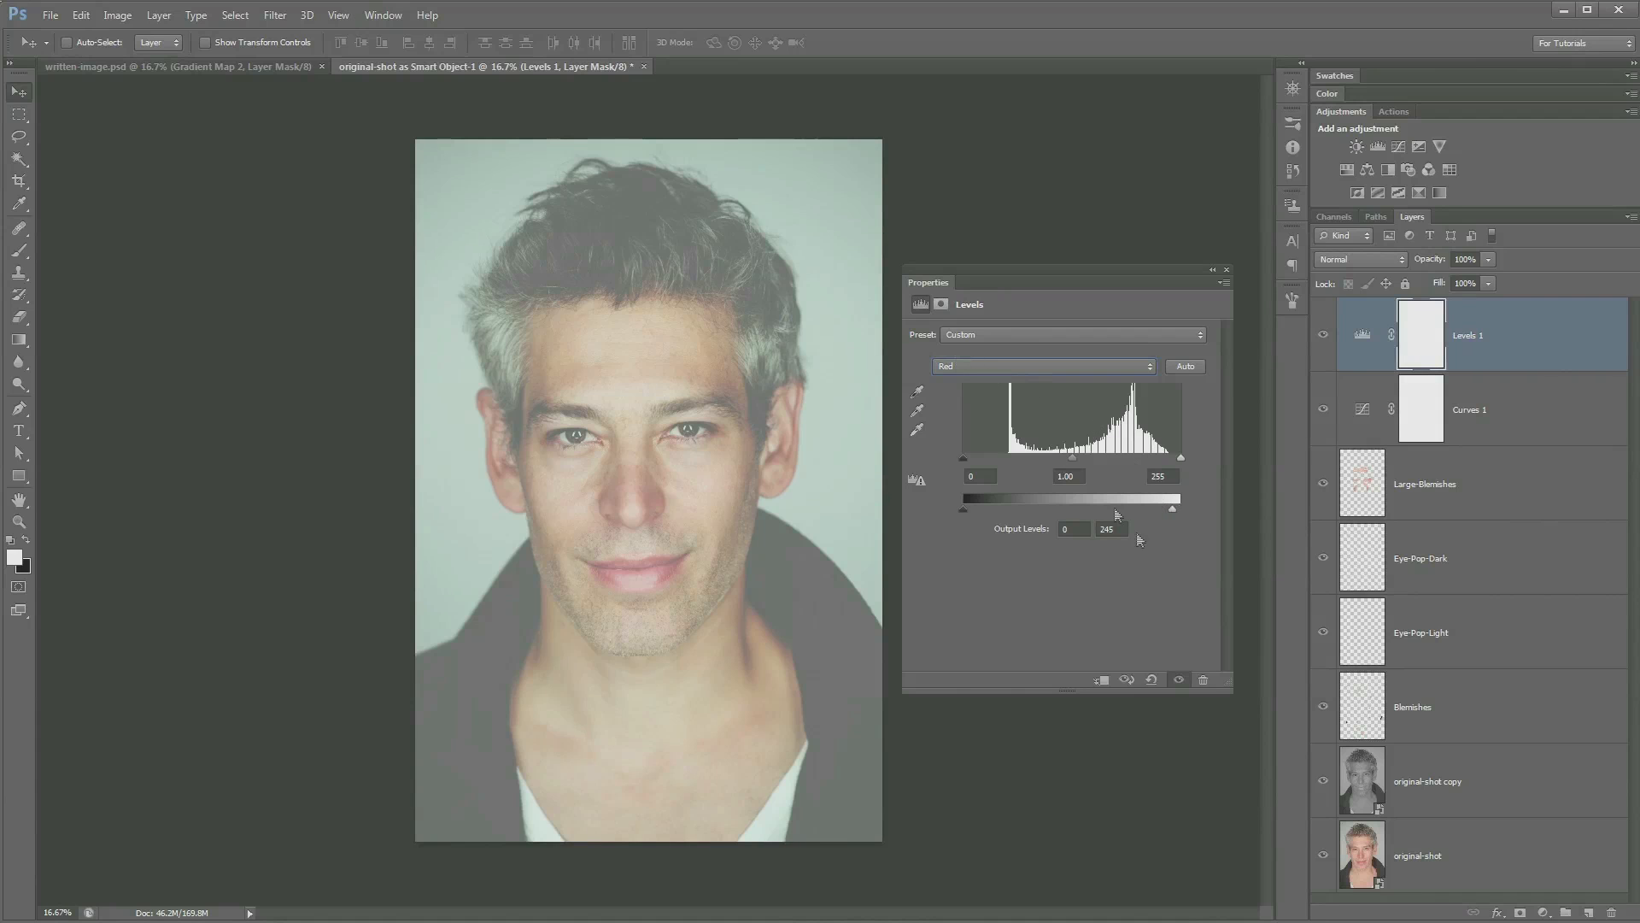
{"action": "mouse_move", "coordinate": [1174, 514]}
{"action": "left_mouse_down"}
{"action": "mouse_move", "coordinate": [1051, 513]}
{"action": "mouse_move", "coordinate": [1171, 510]}
{"action": "left_mouse_up"}
Step: Raise the Blue channel's black output level in the Levels adjustment and put its settings away
{"action": "left_click", "coordinate": [1106, 366]}
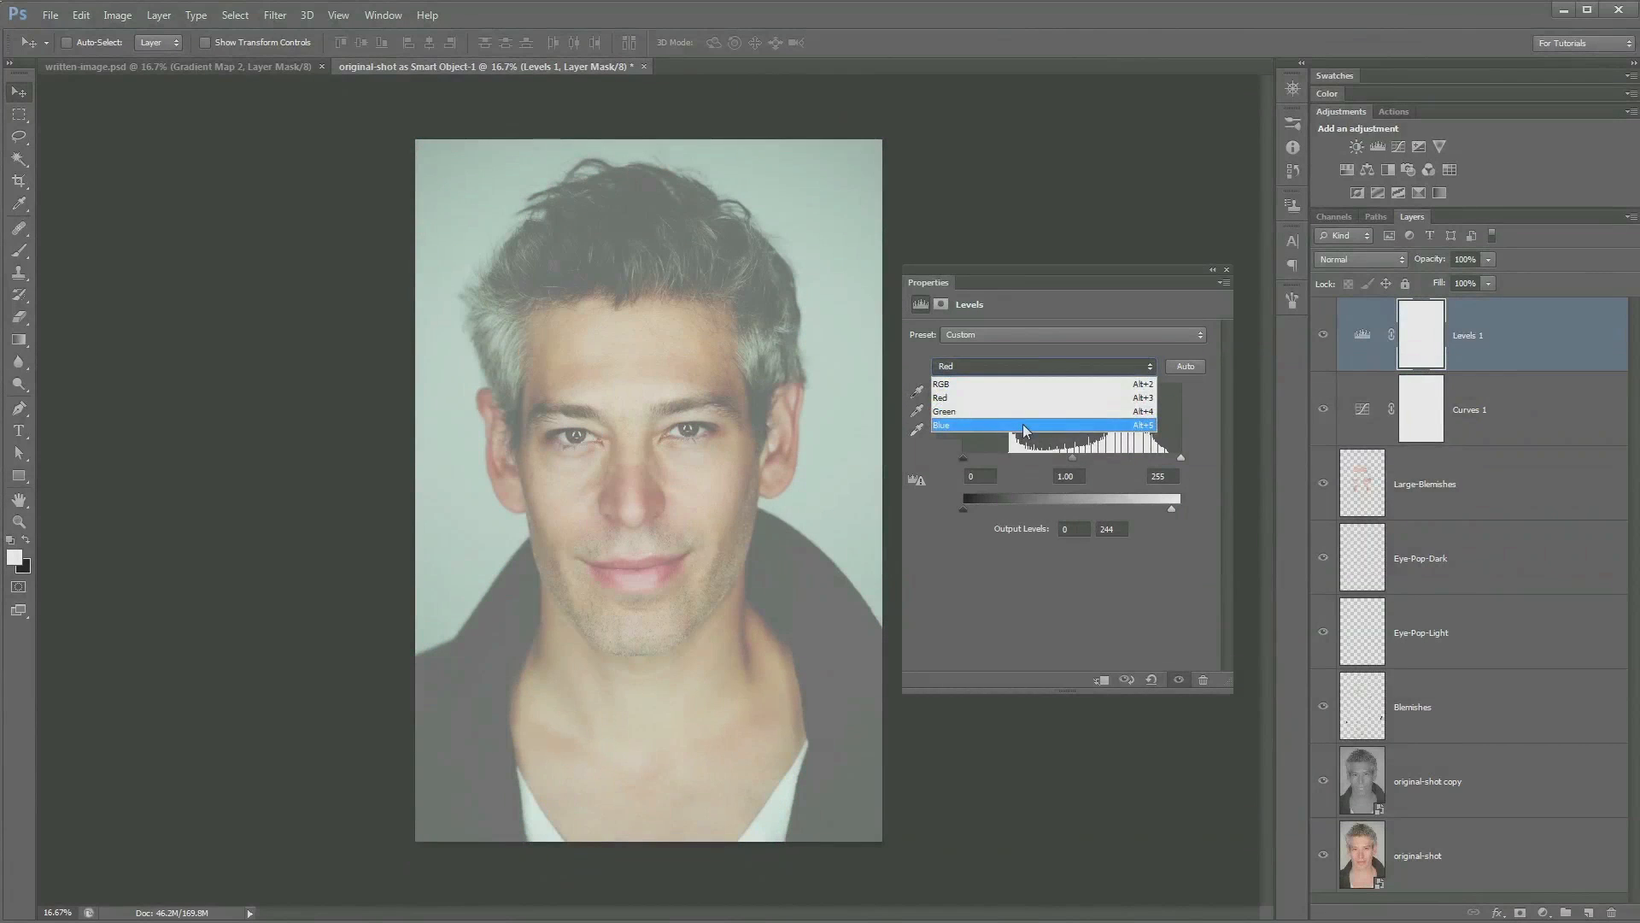
{"action": "left_click", "coordinate": [1059, 435]}
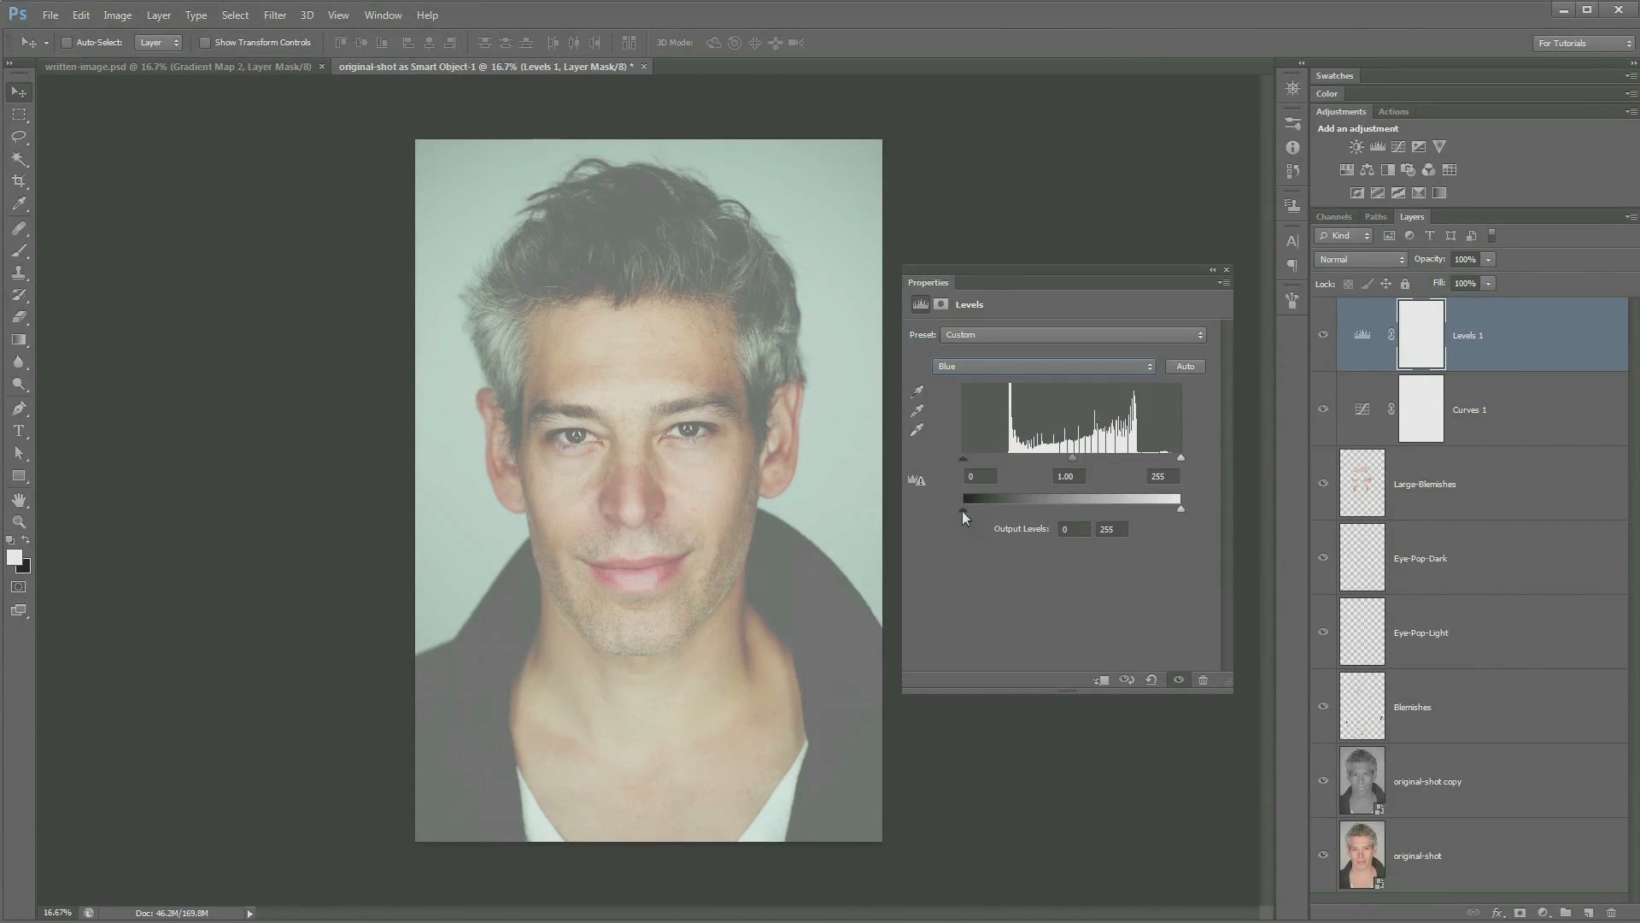
{"action": "left_click_drag", "start_coordinate": [1033, 520], "coordinate": [986, 513]}
{"action": "left_click", "coordinate": [1227, 270]}
{"action": "left_click_drag", "start_coordinate": [1290, 346], "coordinate": [1294, 337]}
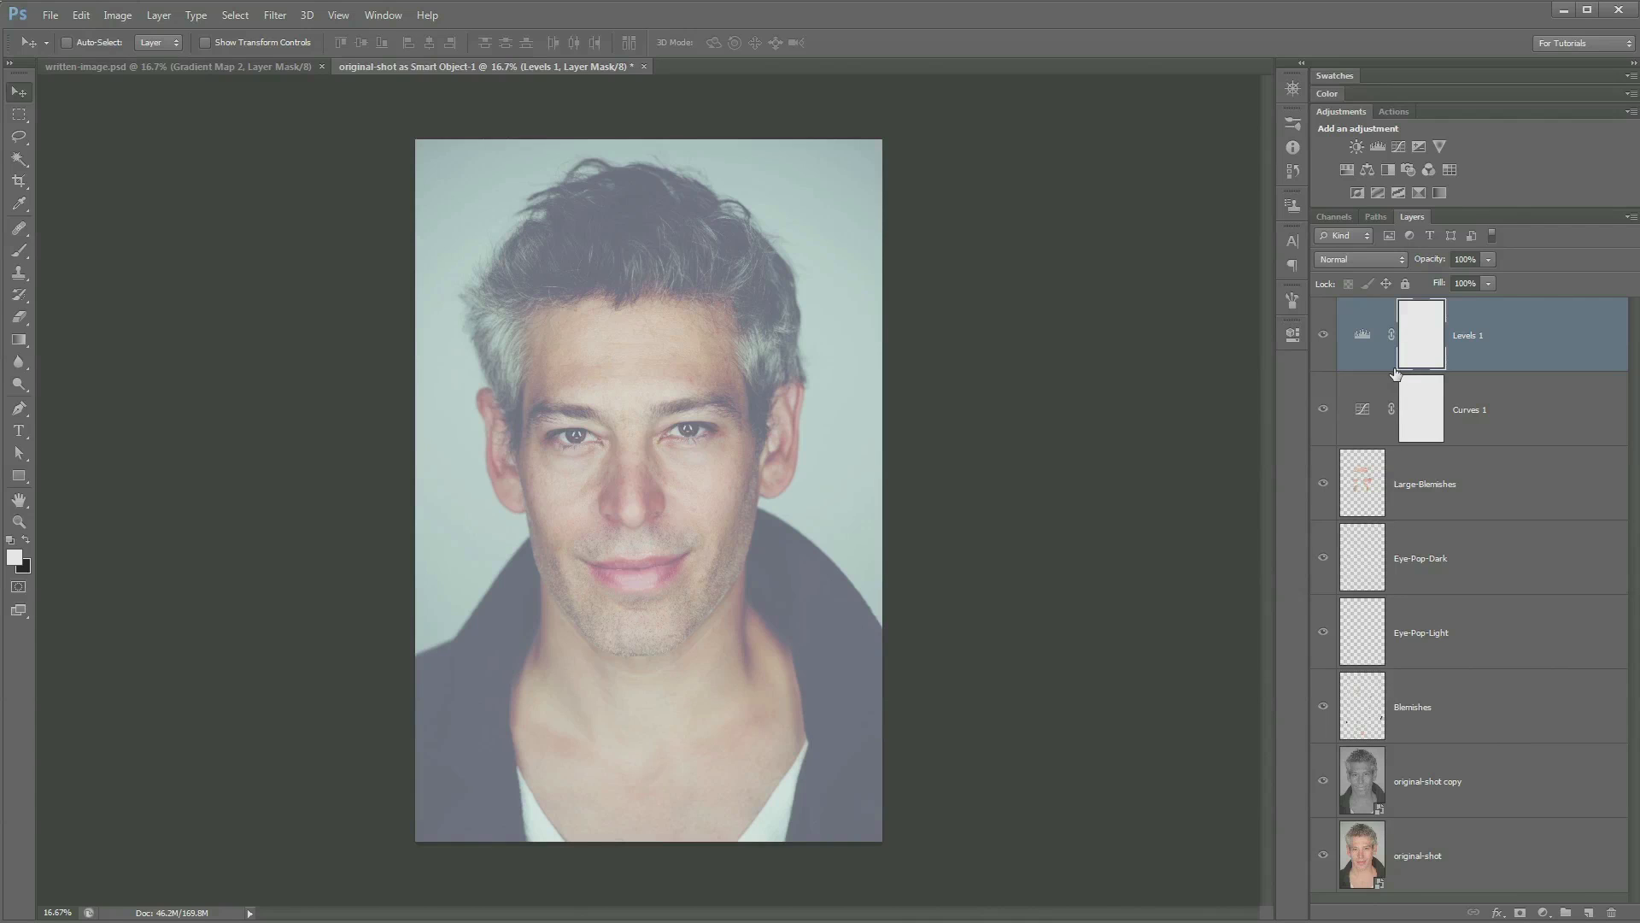
Step: Stamp all visible layers into a new layer at the top of the stack and name it Multi
{"action": "key", "text": "ctrl+shift+alt+e"}
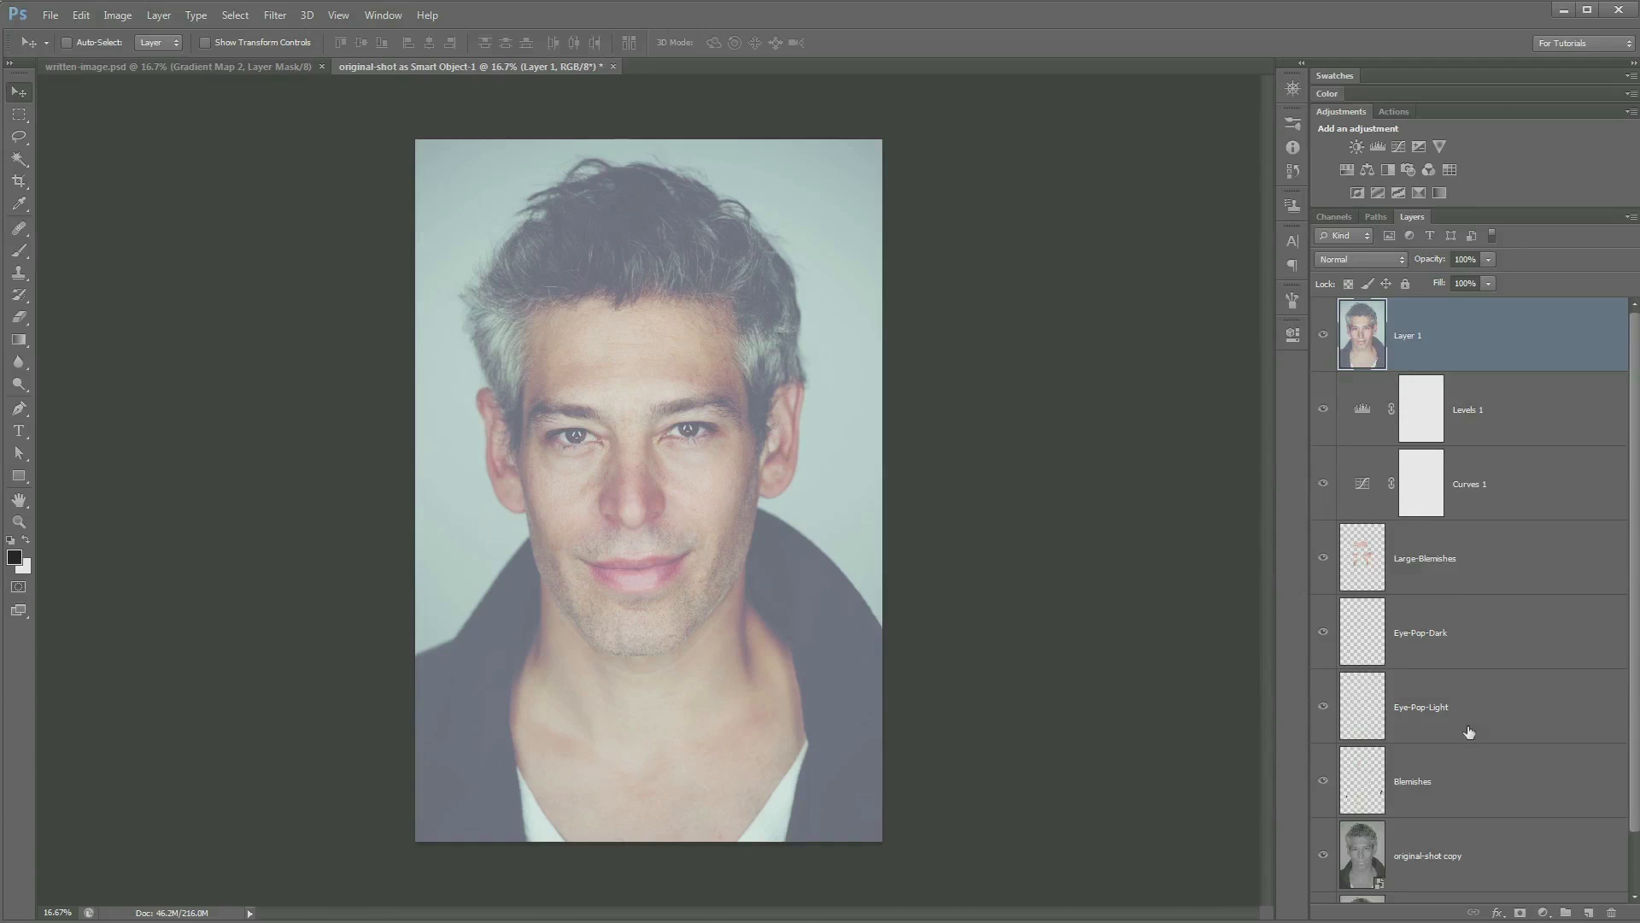
{"action": "double_click", "coordinate": [1409, 336]}
{"action": "type", "text": "Multi"}
{"action": "key", "text": "Return"}
Step: Set the Multi layer's blend mode to Multiply and compare the portrait with and without it
{"action": "left_click", "coordinate": [1372, 262]}
{"action": "left_click", "coordinate": [1331, 331]}
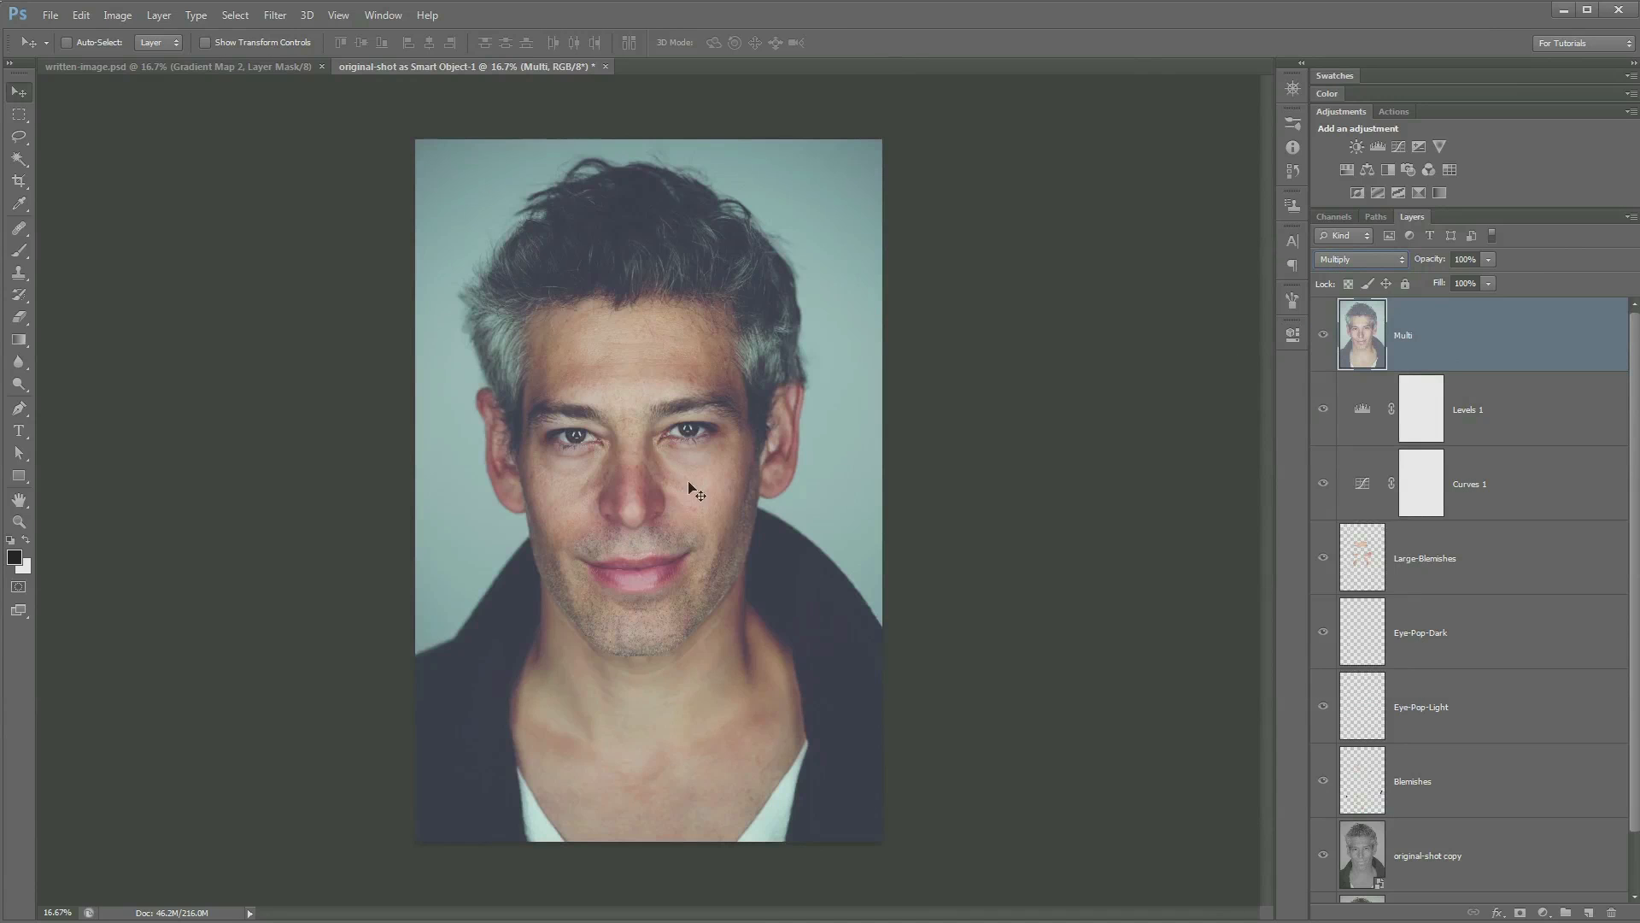
{"action": "left_click", "coordinate": [1324, 335]}
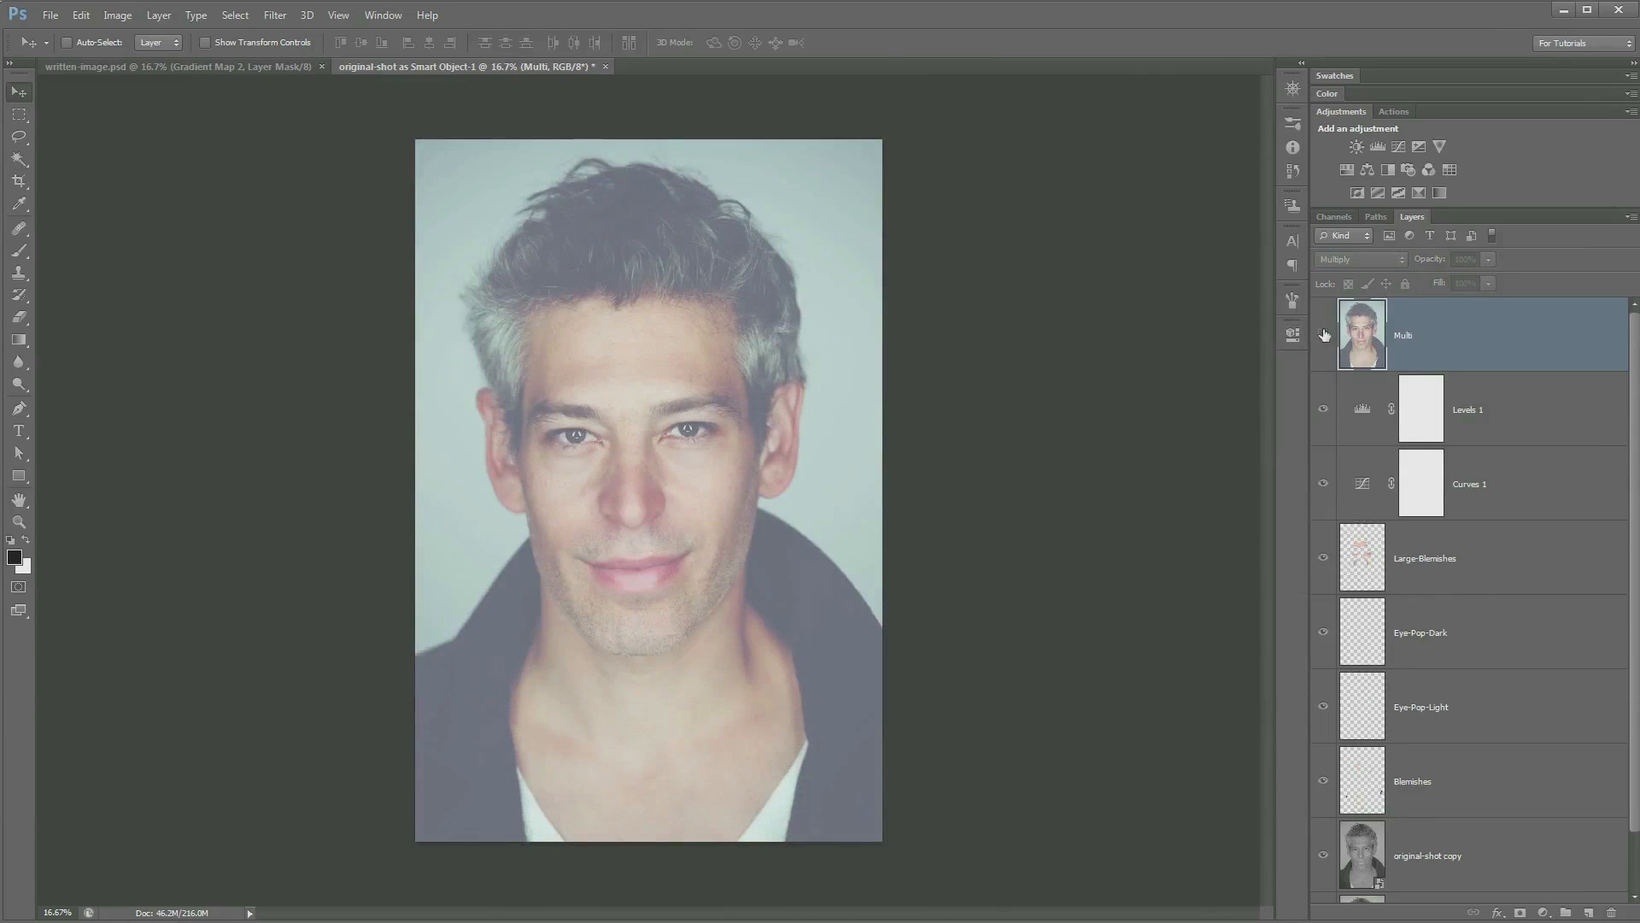
{"action": "left_click", "coordinate": [1323, 335]}
{"action": "key", "text": "z"}
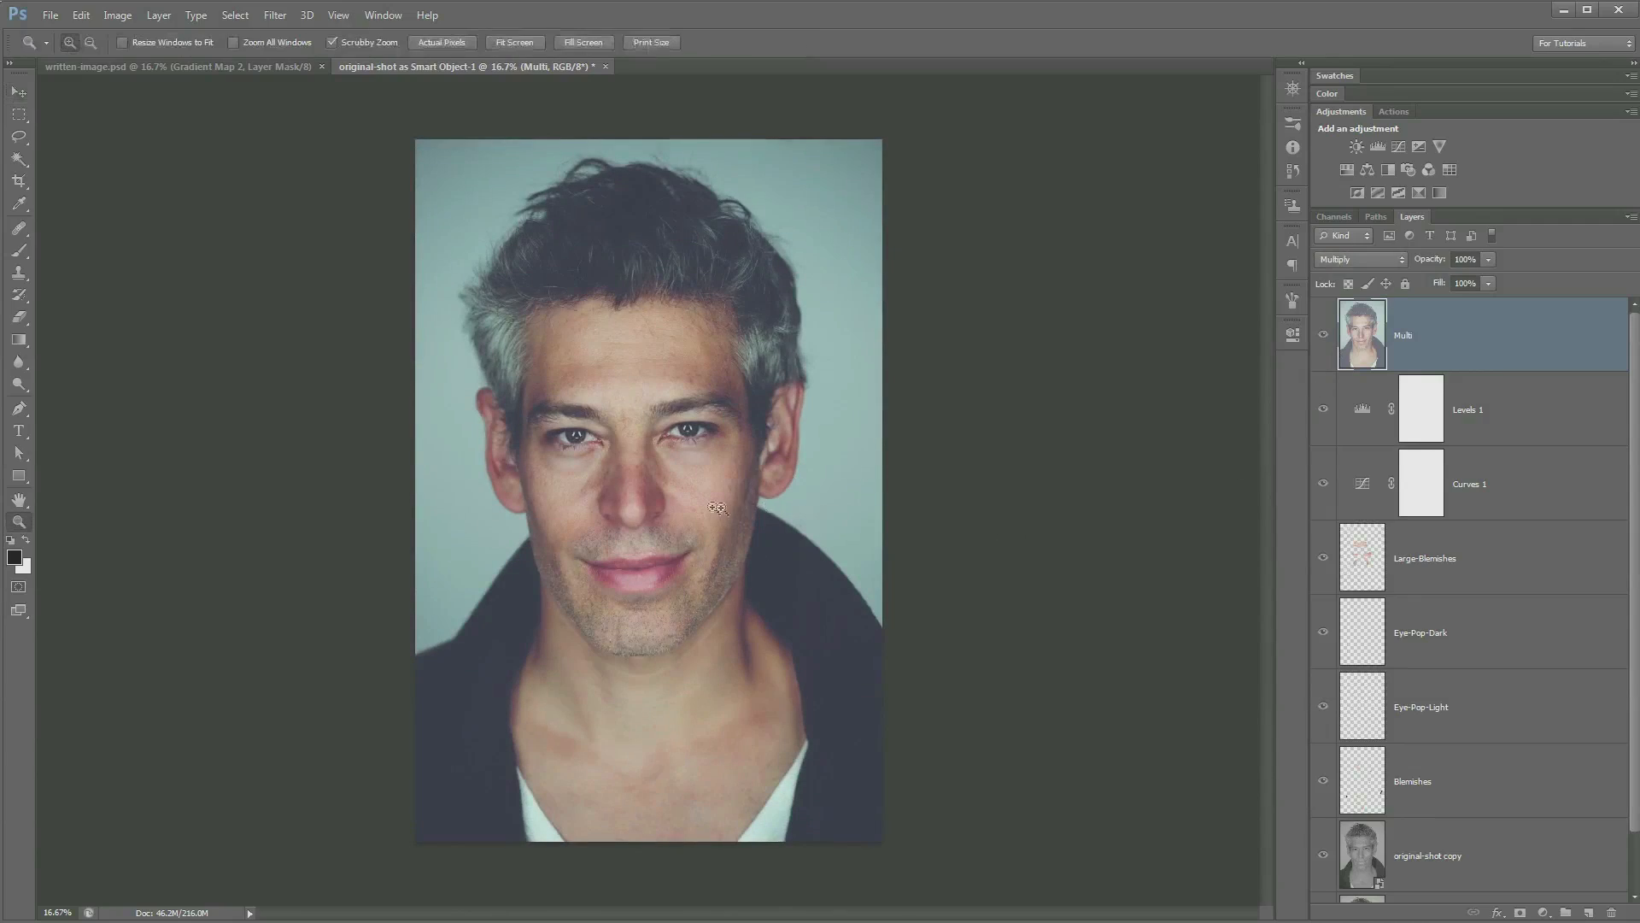
{"action": "left_click", "coordinate": [714, 502]}
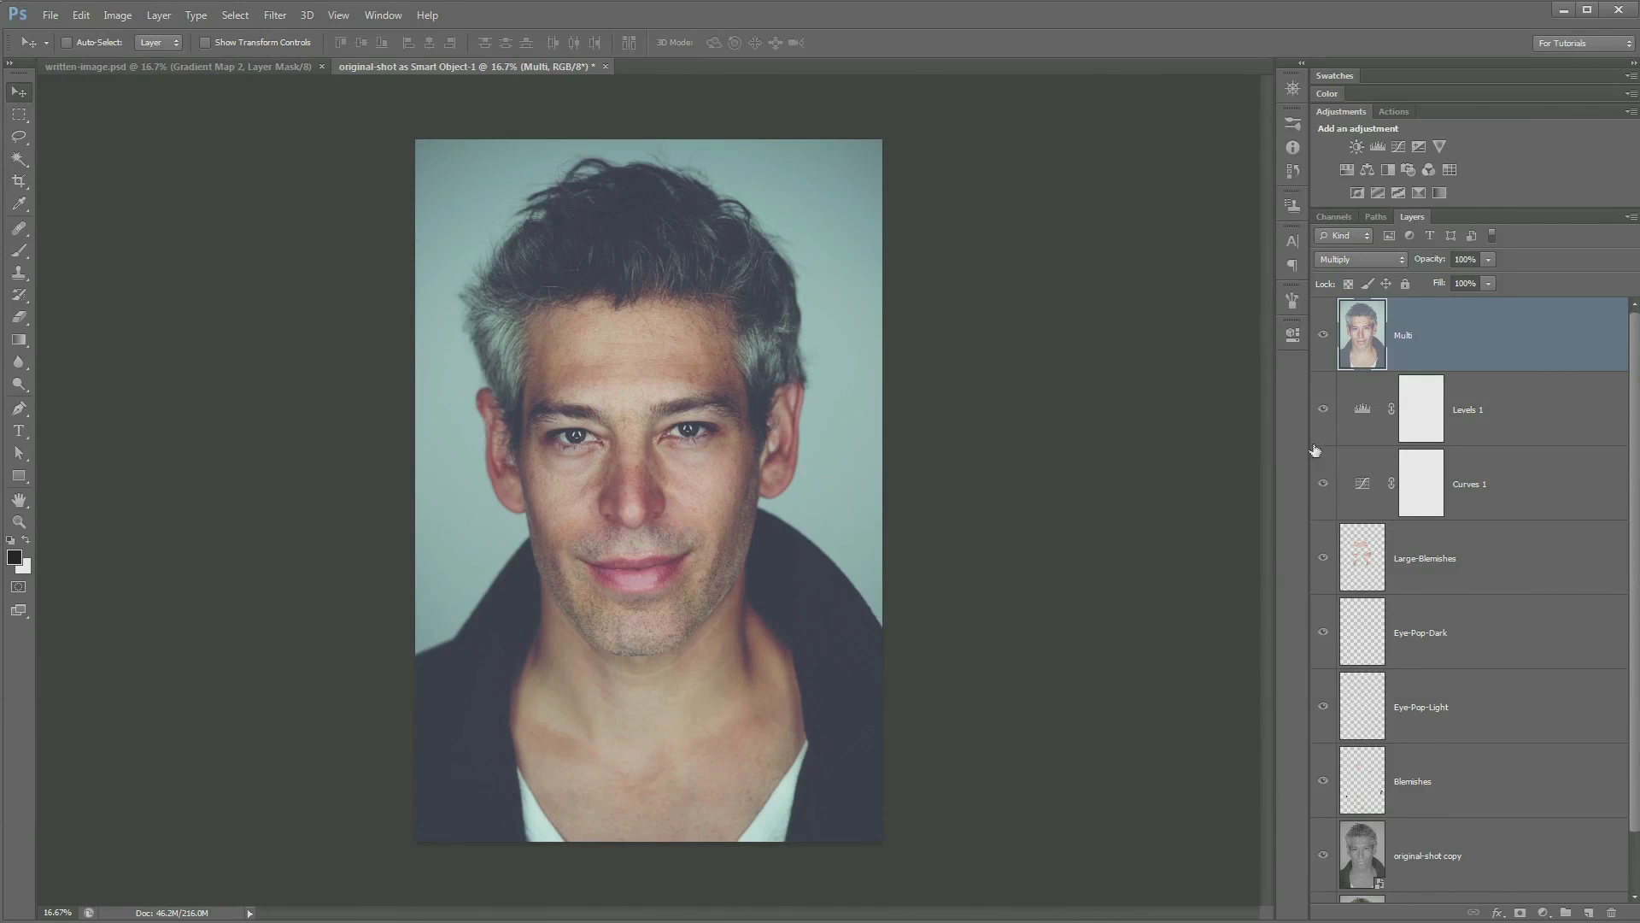
Step: Add a Vibrance adjustment layer above Multi with the vibrance lowered to about -25, and compare the effect
{"action": "left_click", "coordinate": [1440, 148]}
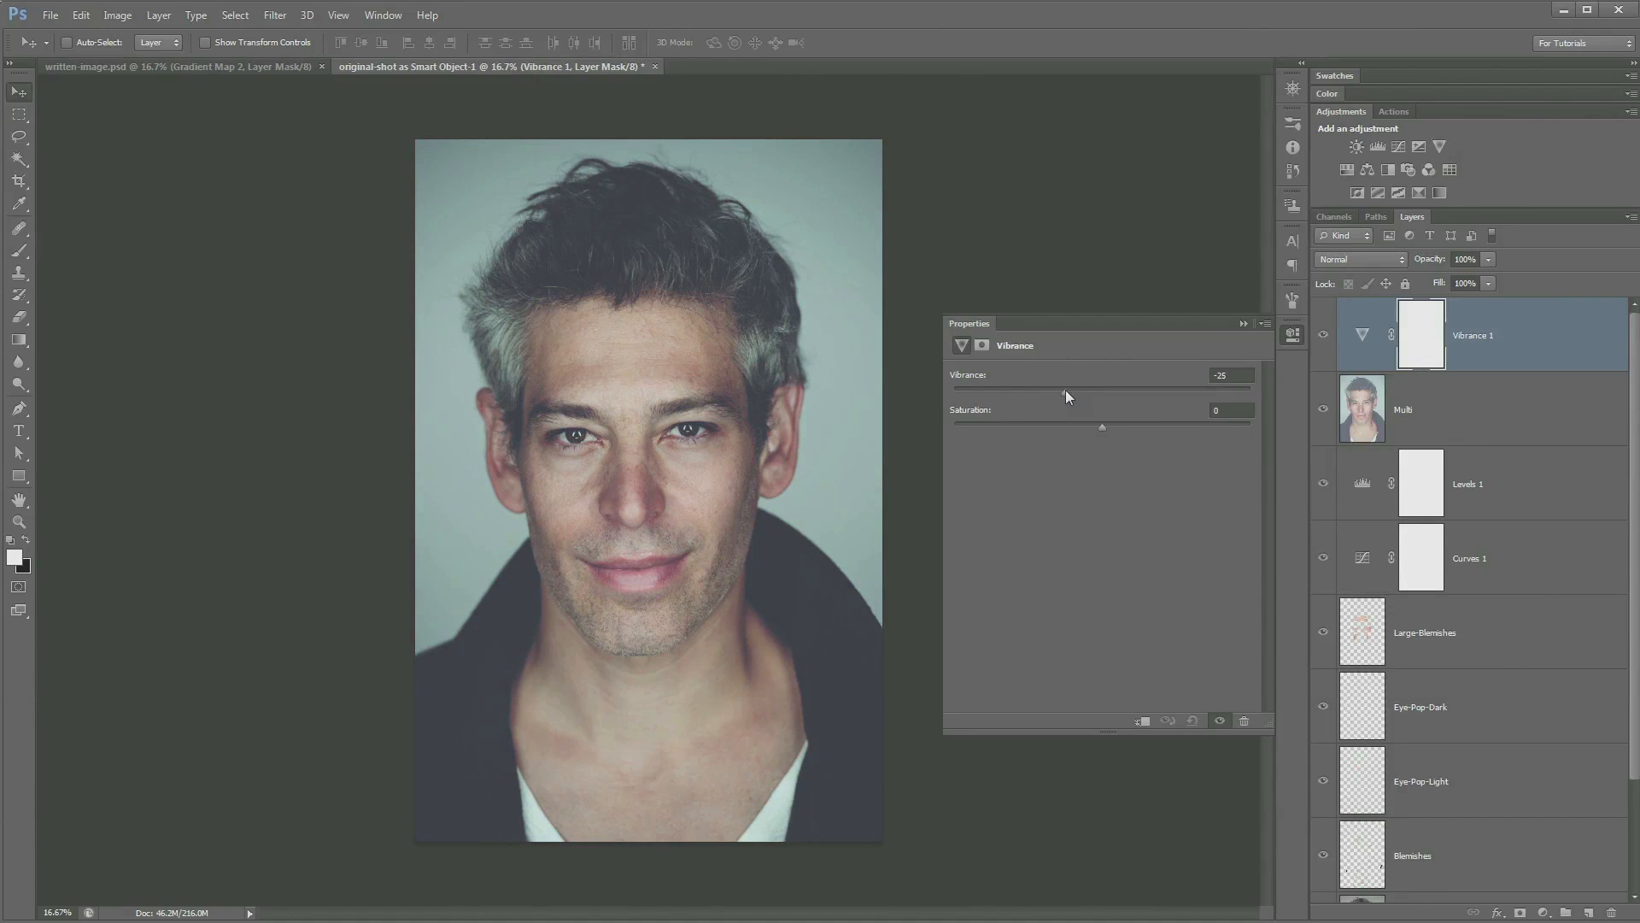
{"action": "left_click_drag", "start_coordinate": [1071, 393], "coordinate": [1073, 391]}
{"action": "left_click", "coordinate": [1325, 334]}
{"action": "left_click", "coordinate": [1326, 334]}
{"action": "left_click", "coordinate": [1293, 335]}
{"action": "left_click", "coordinate": [1324, 339]}
{"action": "left_click", "coordinate": [1323, 339]}
{"action": "left_click", "coordinate": [1324, 338]}
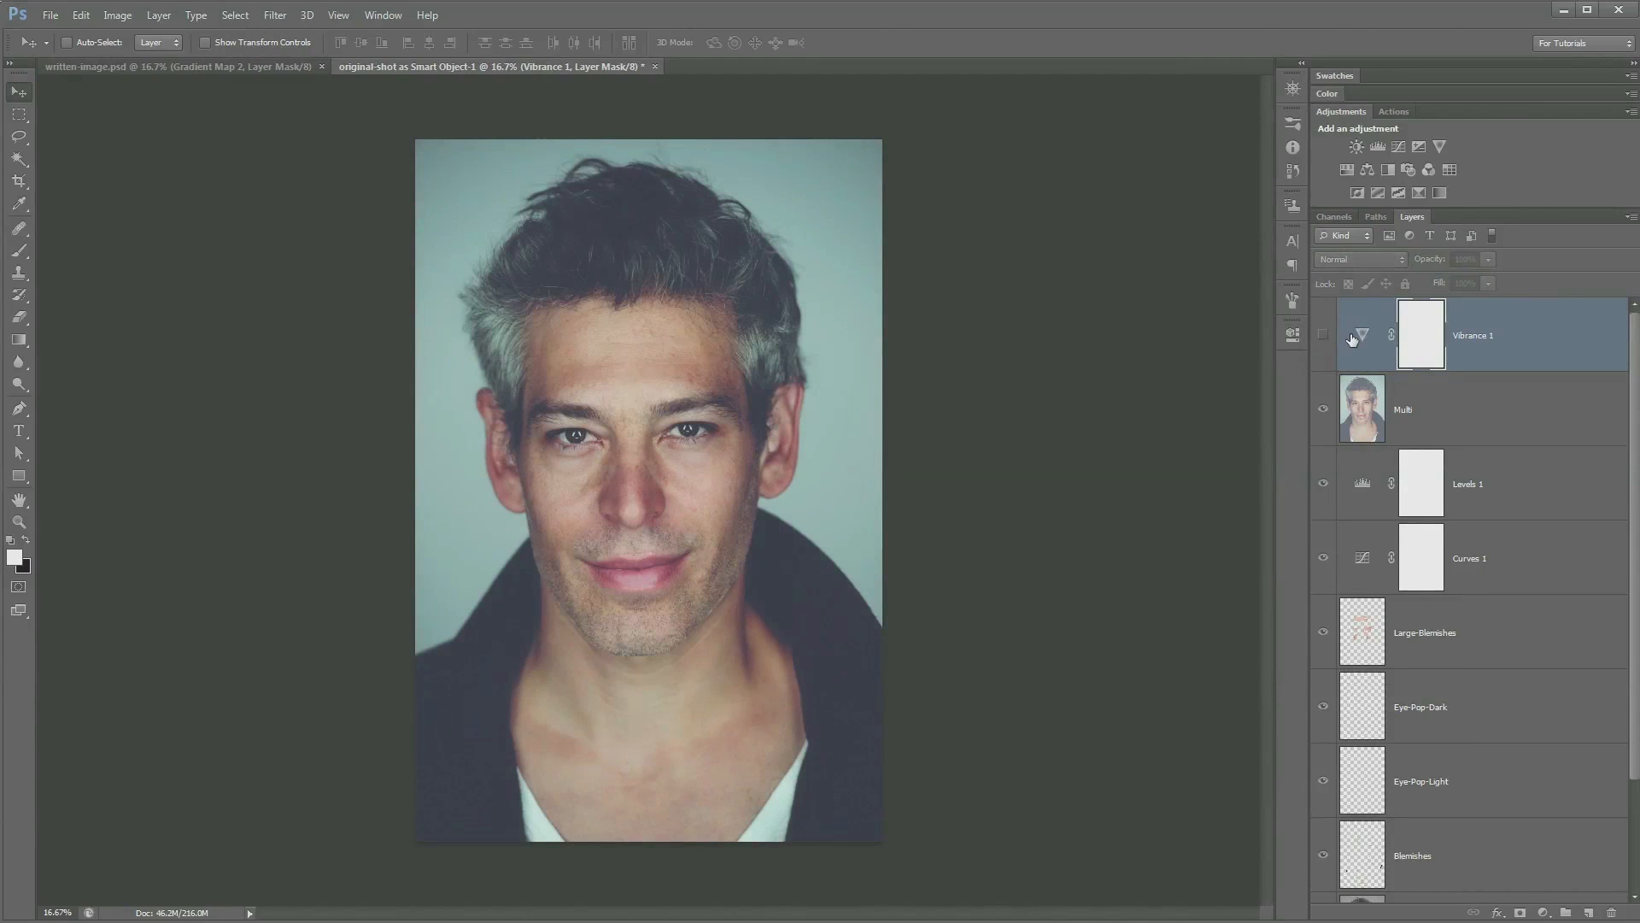
{"action": "left_click", "coordinate": [1325, 335]}
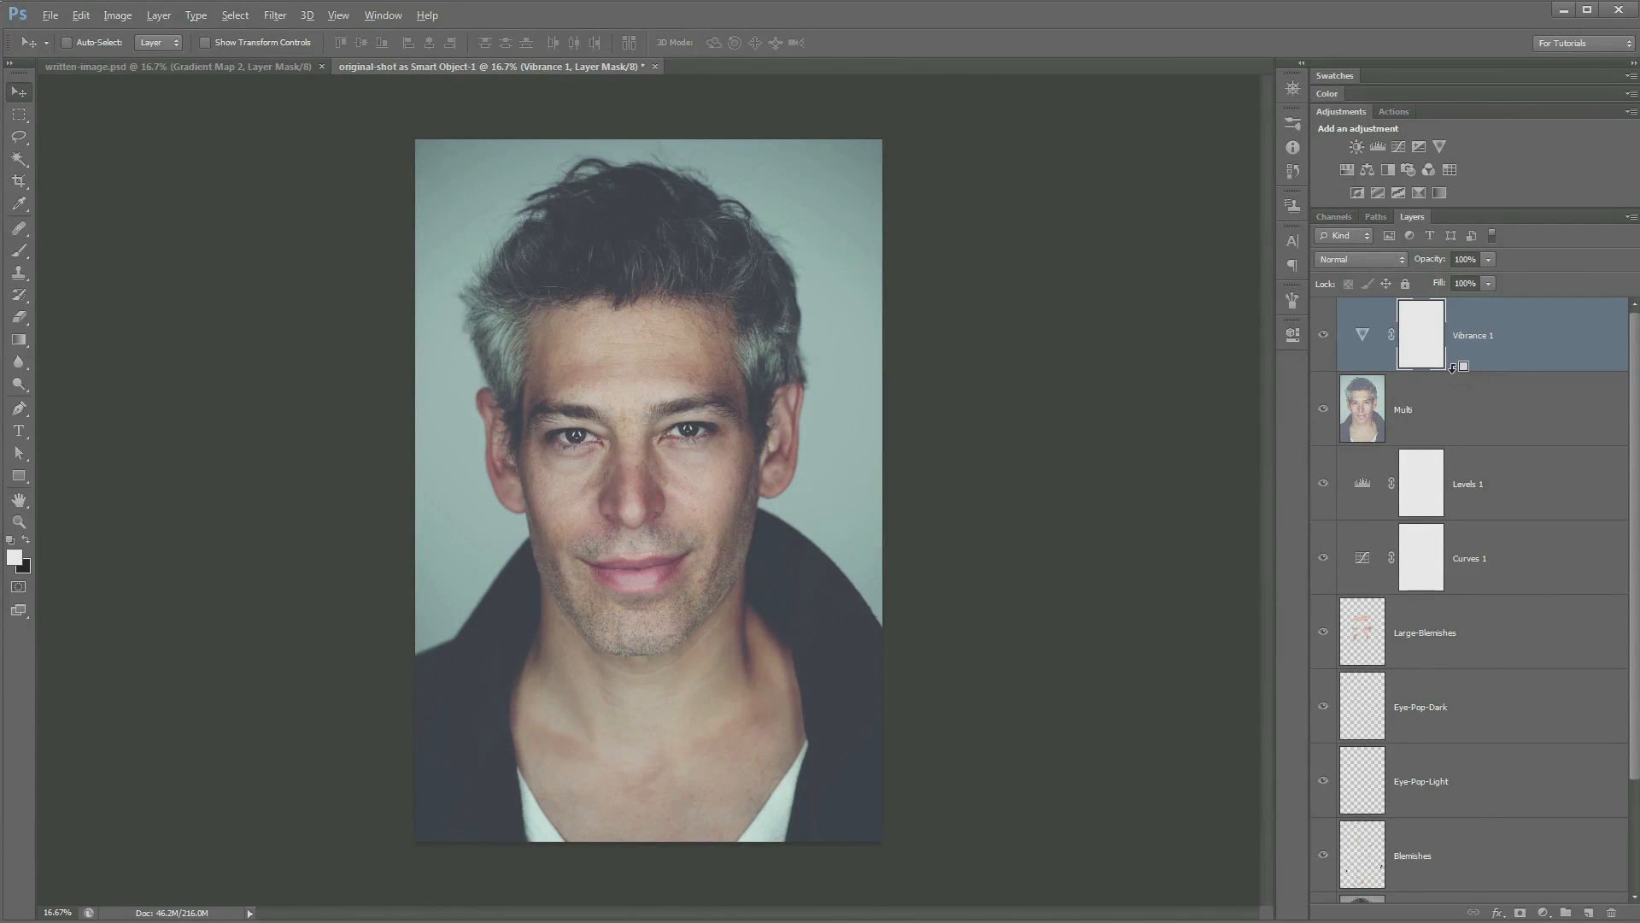
Step: Clip the Vibrance 1 adjustment to the Multi layer and leave Vibrance 1 as the active layer
{"action": "left_click", "coordinate": [1459, 366], "text": "alt"}
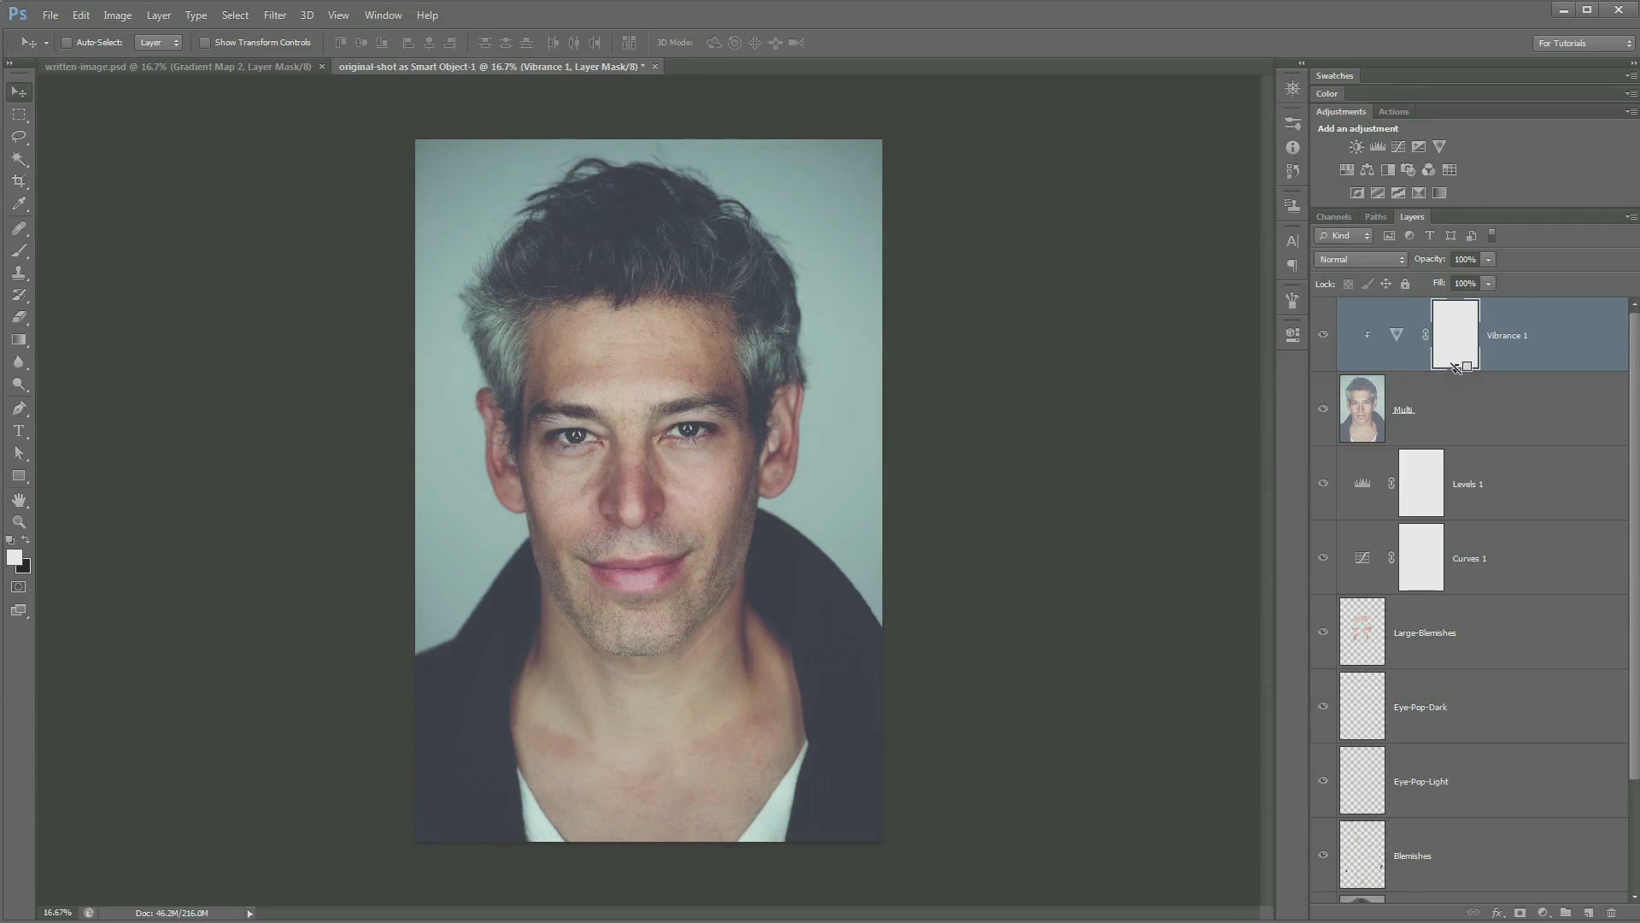
{"action": "left_click", "coordinate": [1386, 419]}
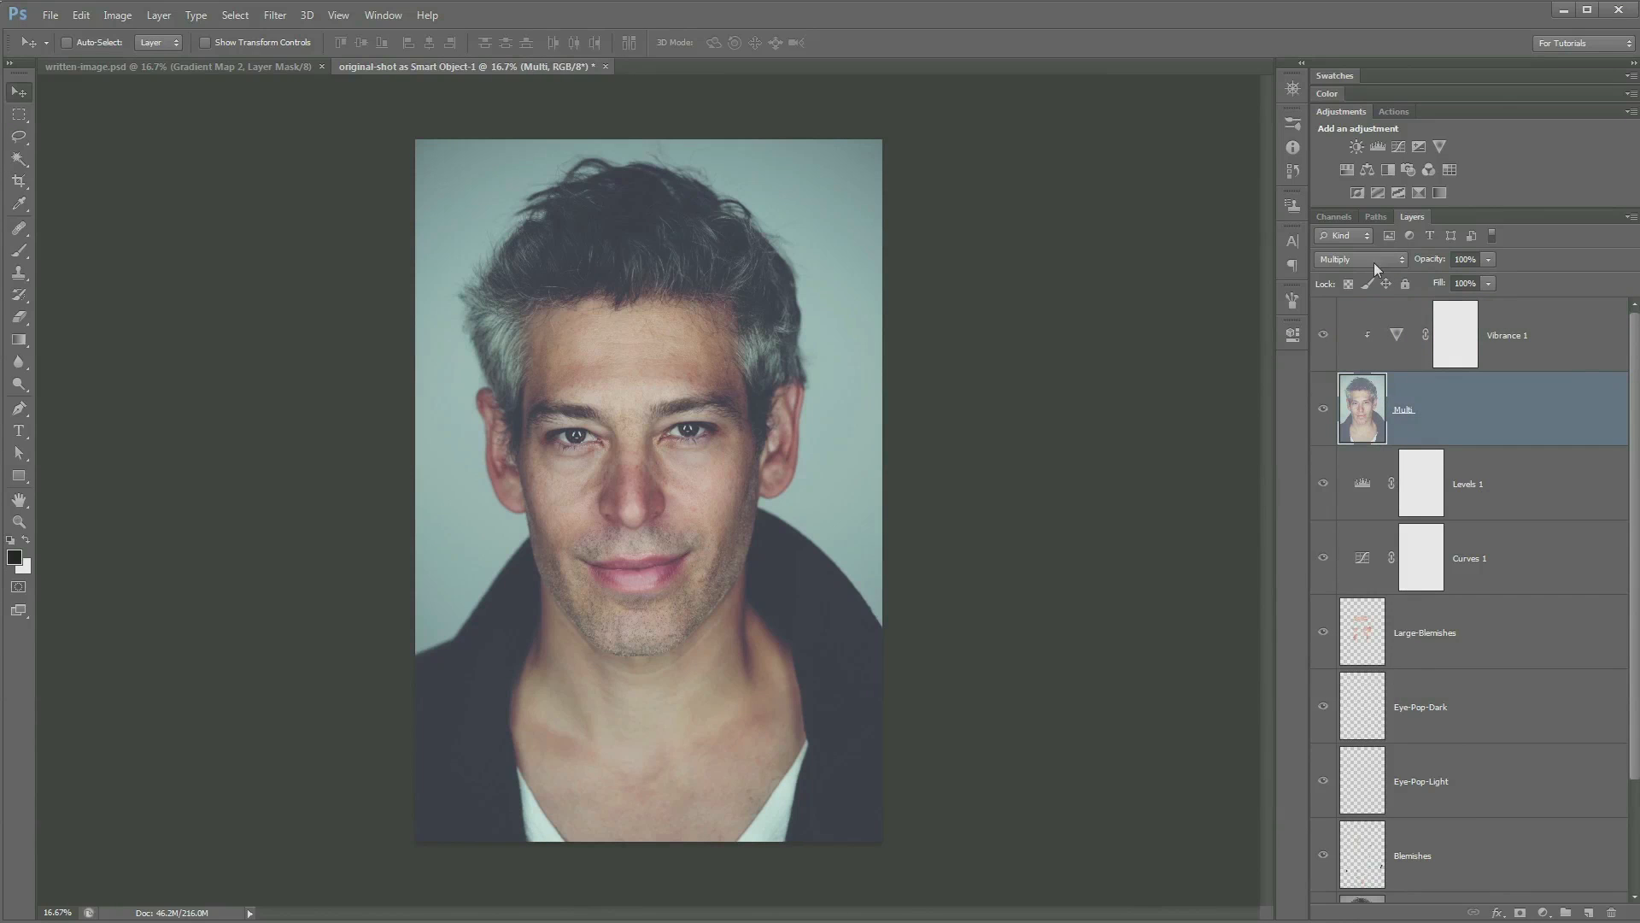
{"action": "left_click", "coordinate": [1388, 345]}
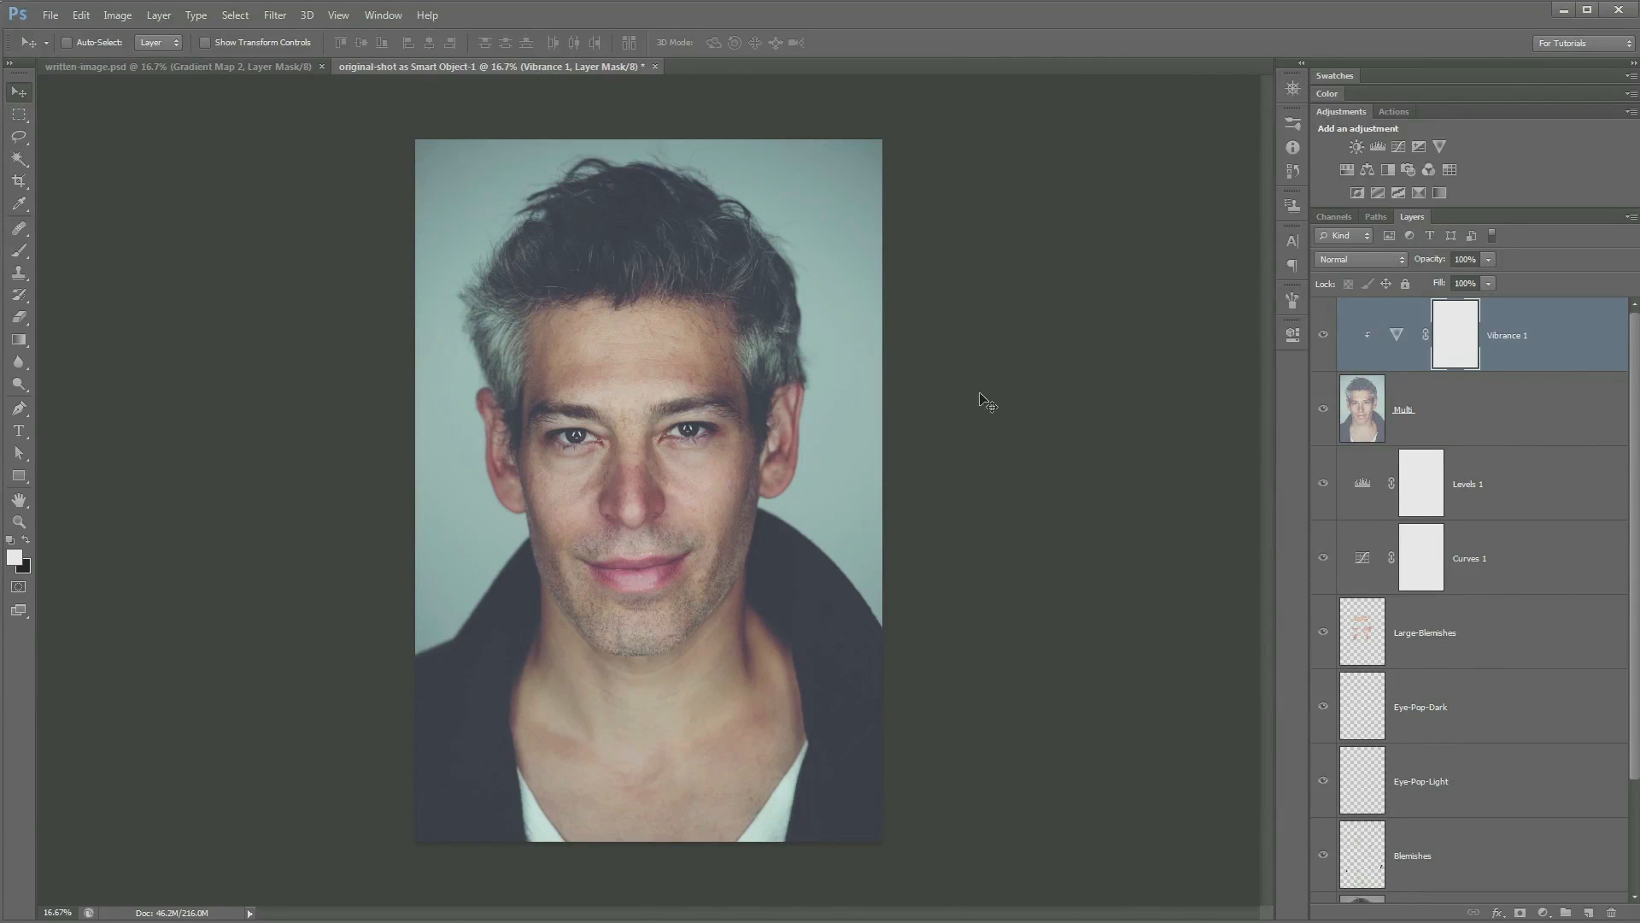
Step: Add a Selective Color adjustment layer, reduce cyan in the Whites, and compare the effect
{"action": "left_click", "coordinate": [1439, 193]}
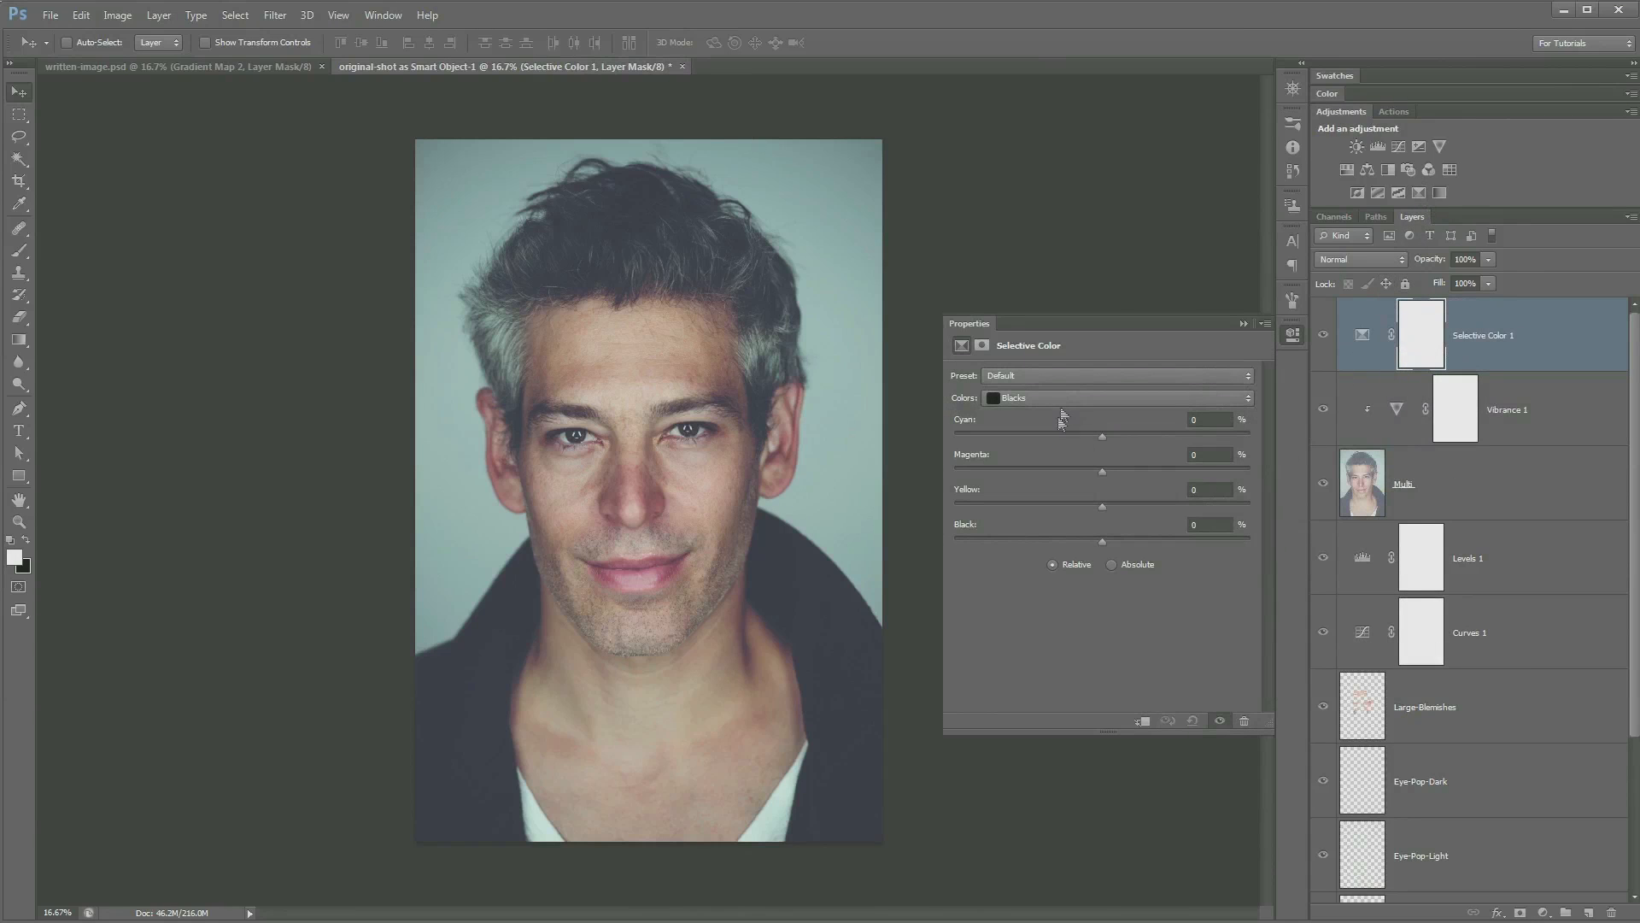
{"action": "left_click", "coordinate": [1072, 401]}
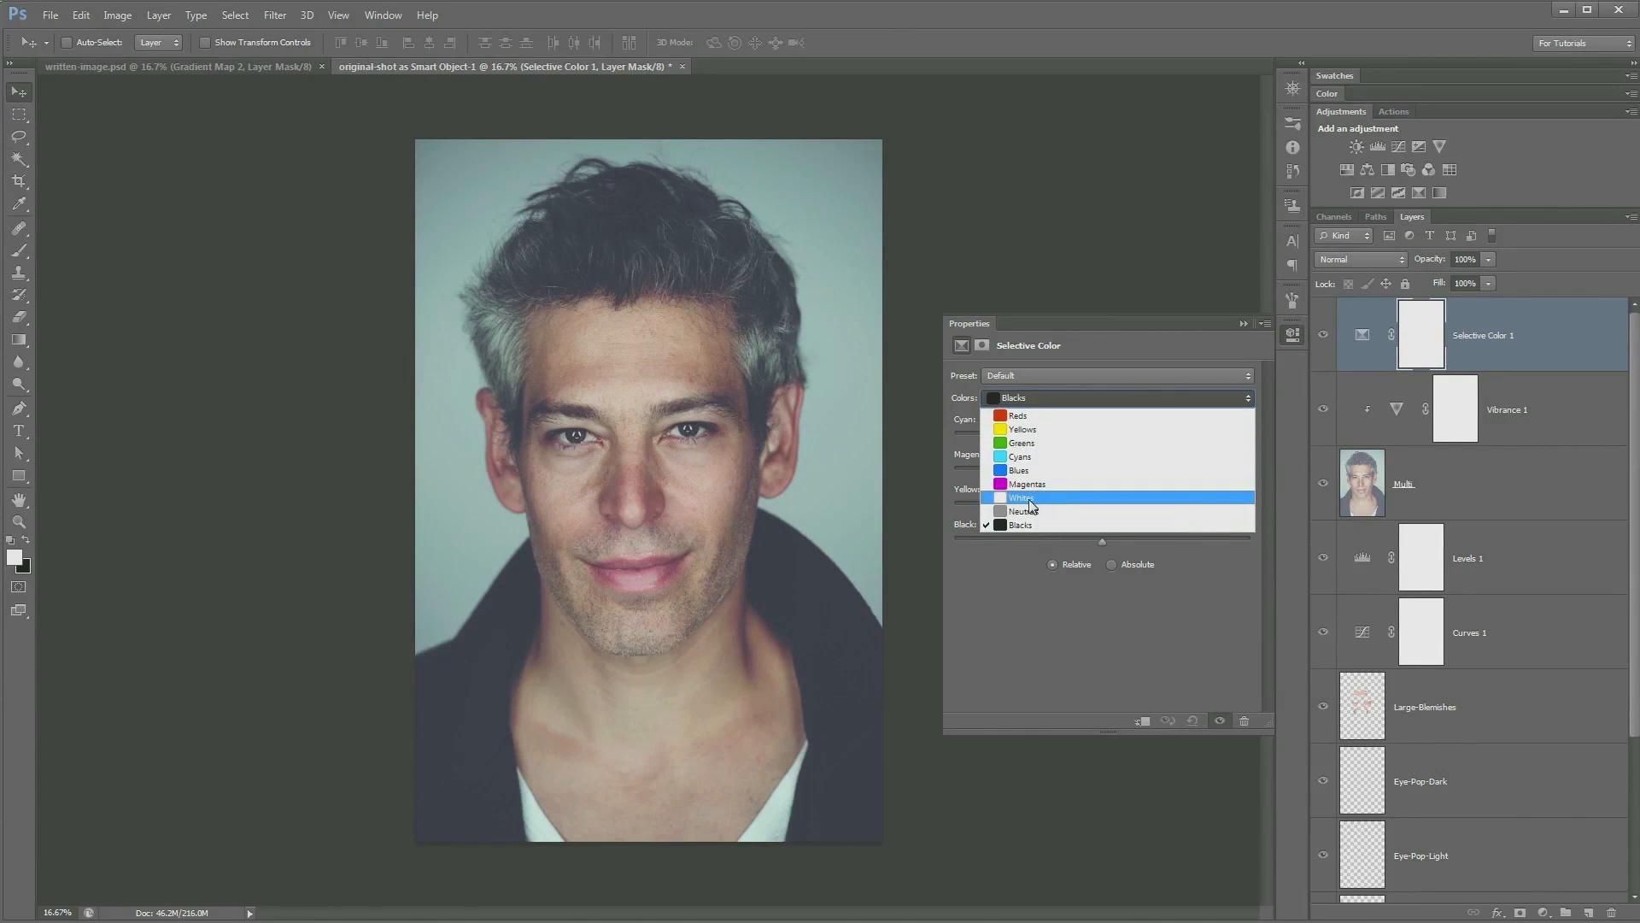
{"action": "left_click", "coordinate": [1030, 504]}
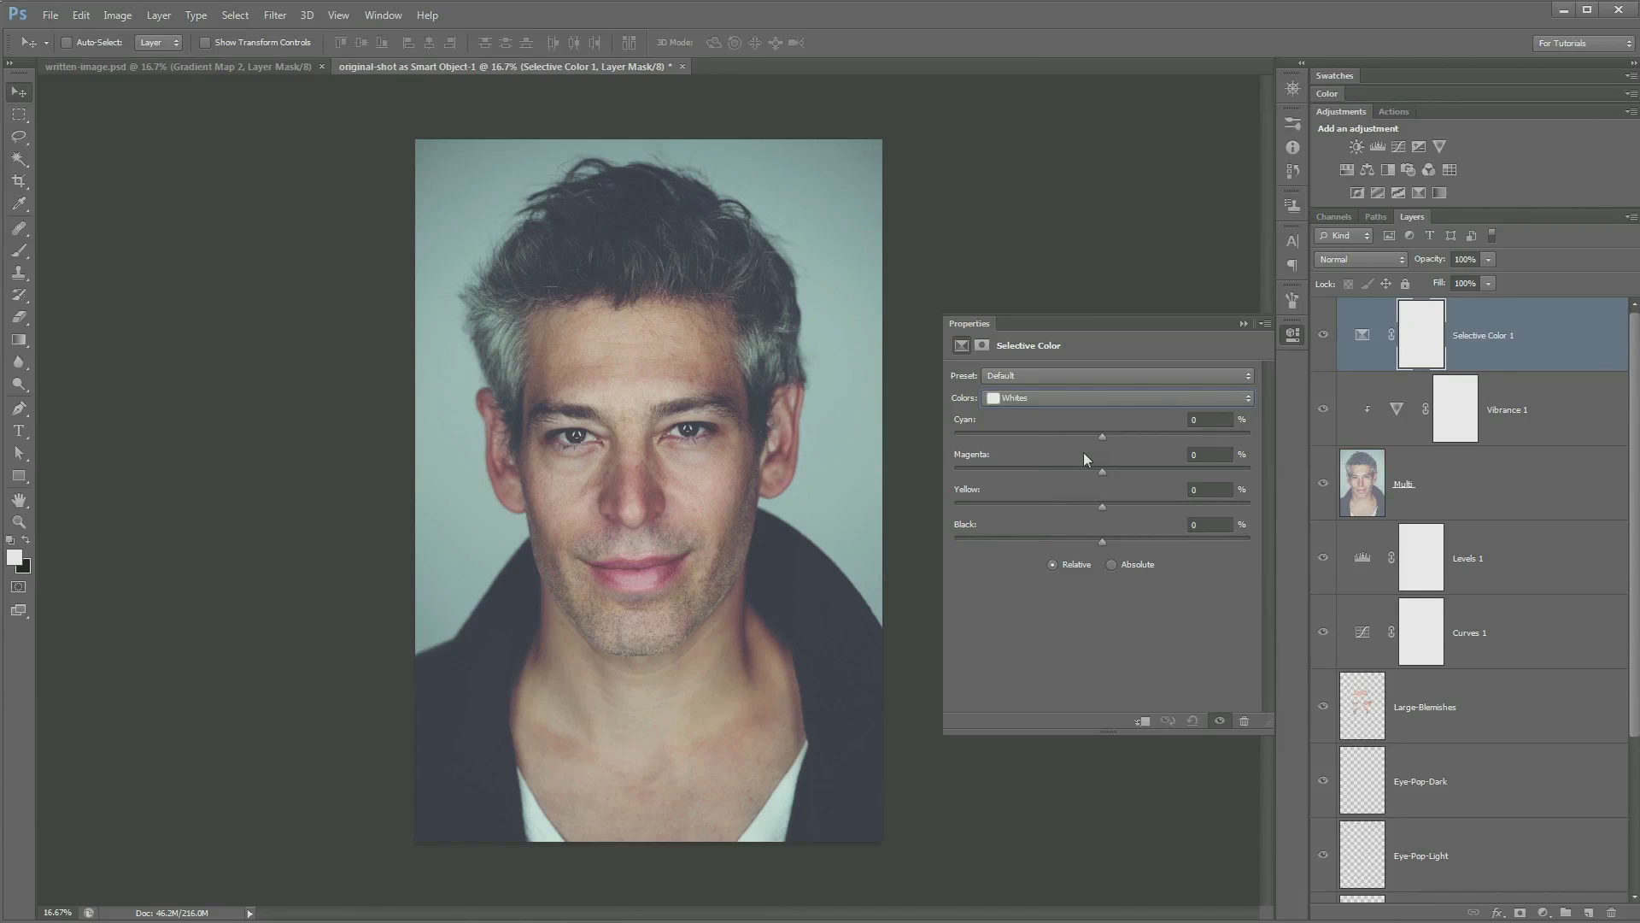
{"action": "left_click", "coordinate": [1102, 438]}
{"action": "left_click_drag", "start_coordinate": [1083, 438], "coordinate": [1049, 439]}
{"action": "left_click", "coordinate": [1323, 337]}
{"action": "left_click", "coordinate": [1324, 338]}
Step: Nudge magenta and yellow and lower black in the Whites of the Selective Color adjustment, comparing the effect
{"action": "left_click_drag", "start_coordinate": [1104, 472], "coordinate": [1107, 475]}
{"action": "left_click_drag", "start_coordinate": [1103, 505], "coordinate": [1107, 506]}
{"action": "left_click_drag", "start_coordinate": [1079, 545], "coordinate": [979, 547]}
{"action": "left_click", "coordinate": [1325, 337]}
{"action": "left_click", "coordinate": [1325, 336]}
Step: Set the Neutrals to cyan -10% and magenta -3% in Selective Color 1, fine-tune yellow, and compare the effect
{"action": "left_click", "coordinate": [1117, 399]}
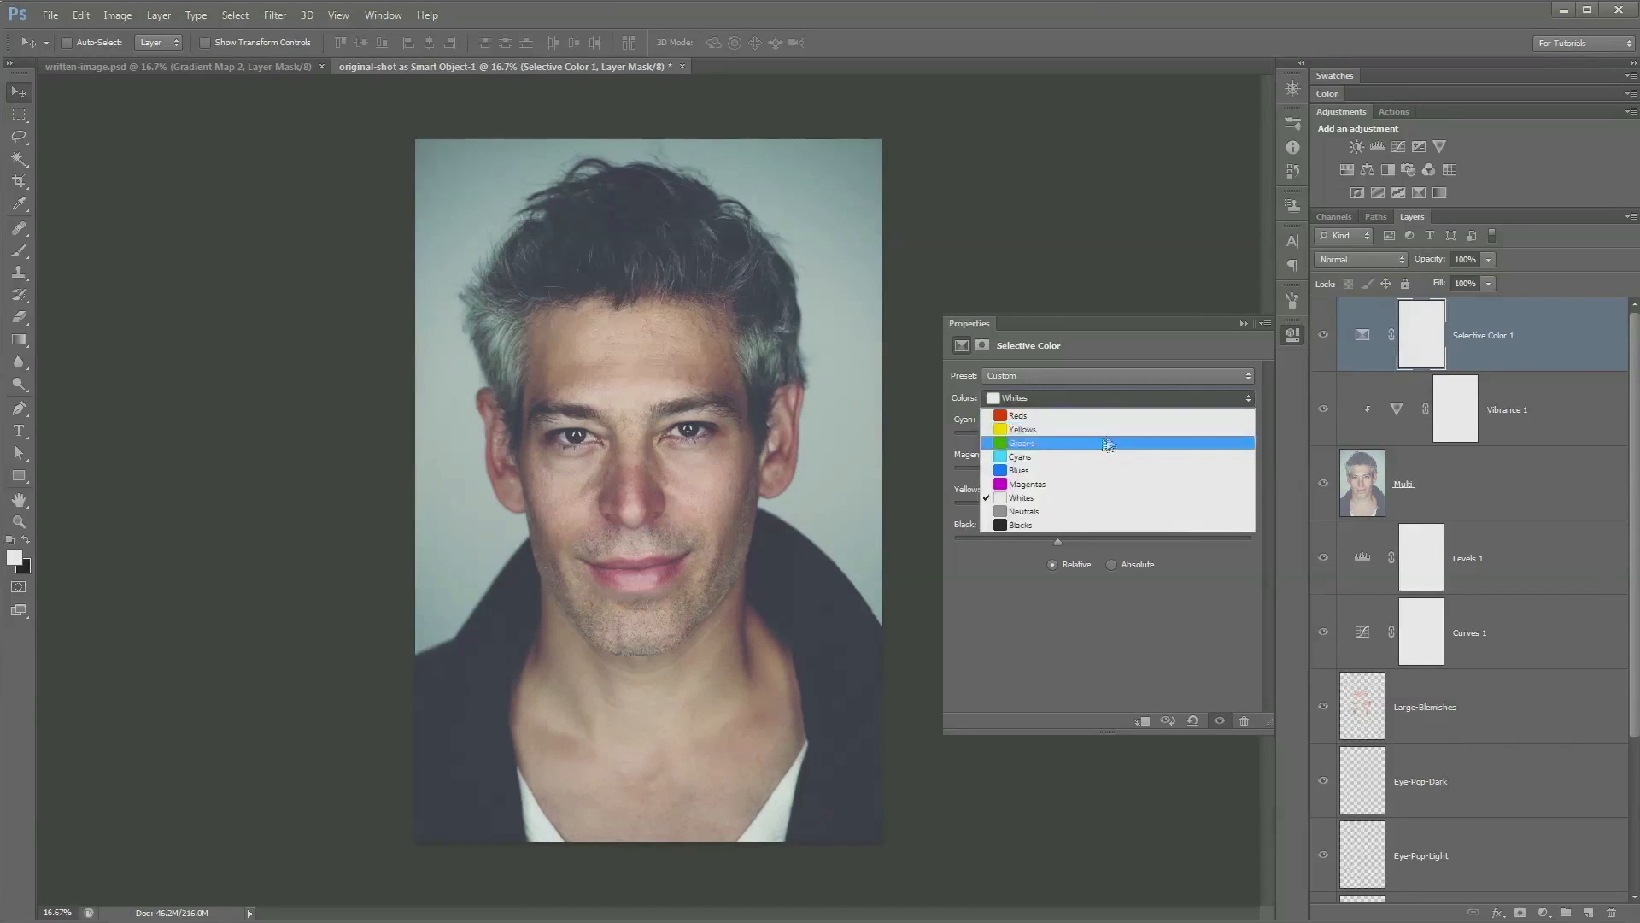
{"action": "left_click", "coordinate": [1070, 512]}
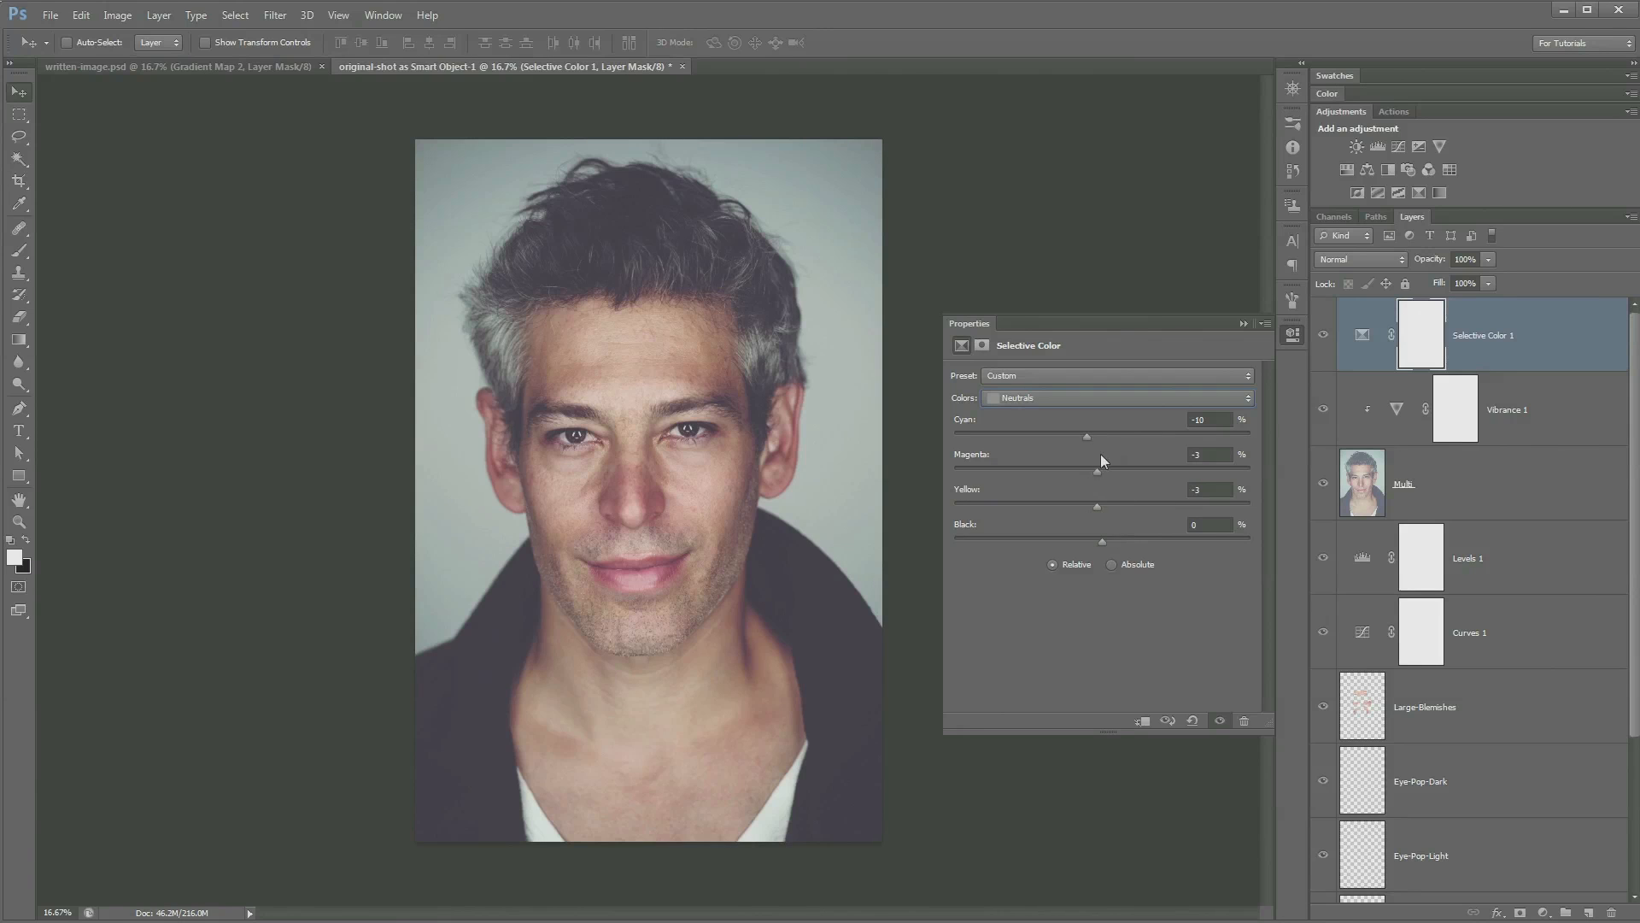
{"action": "left_click", "coordinate": [1217, 496]}
{"action": "left_click", "coordinate": [1324, 335]}
{"action": "left_click", "coordinate": [1323, 335]}
{"action": "left_click", "coordinate": [1211, 488]}
Step: Raise cyan and slightly lower yellow in the Blacks of the Selective Color adjustment
{"action": "left_click", "coordinate": [1137, 401]}
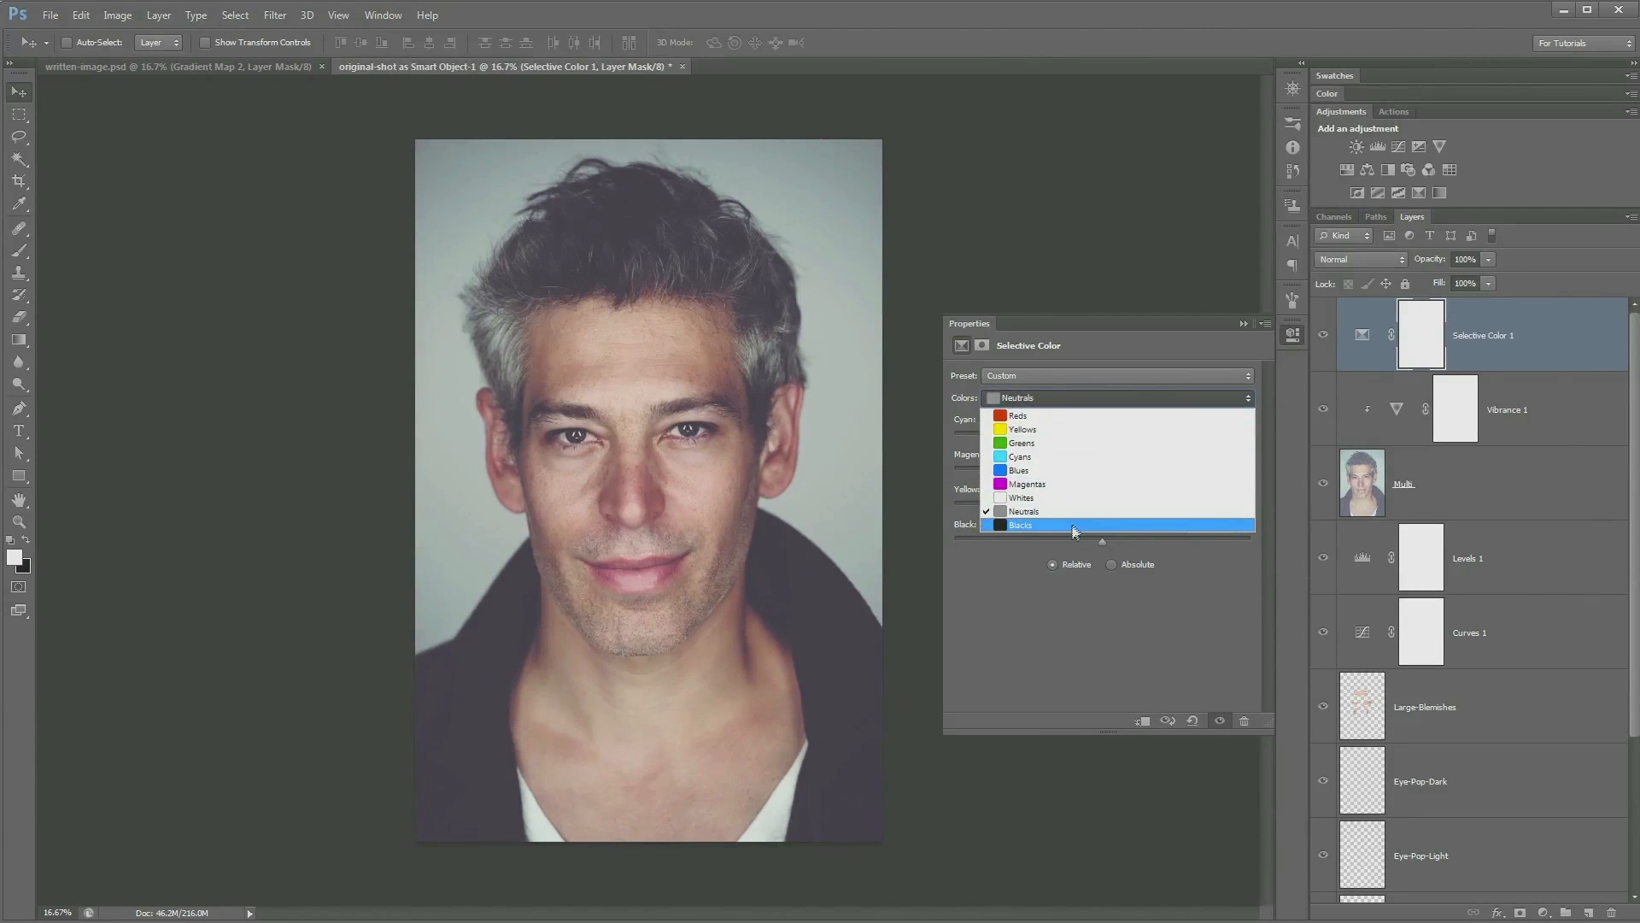
{"action": "left_click", "coordinate": [1103, 525]}
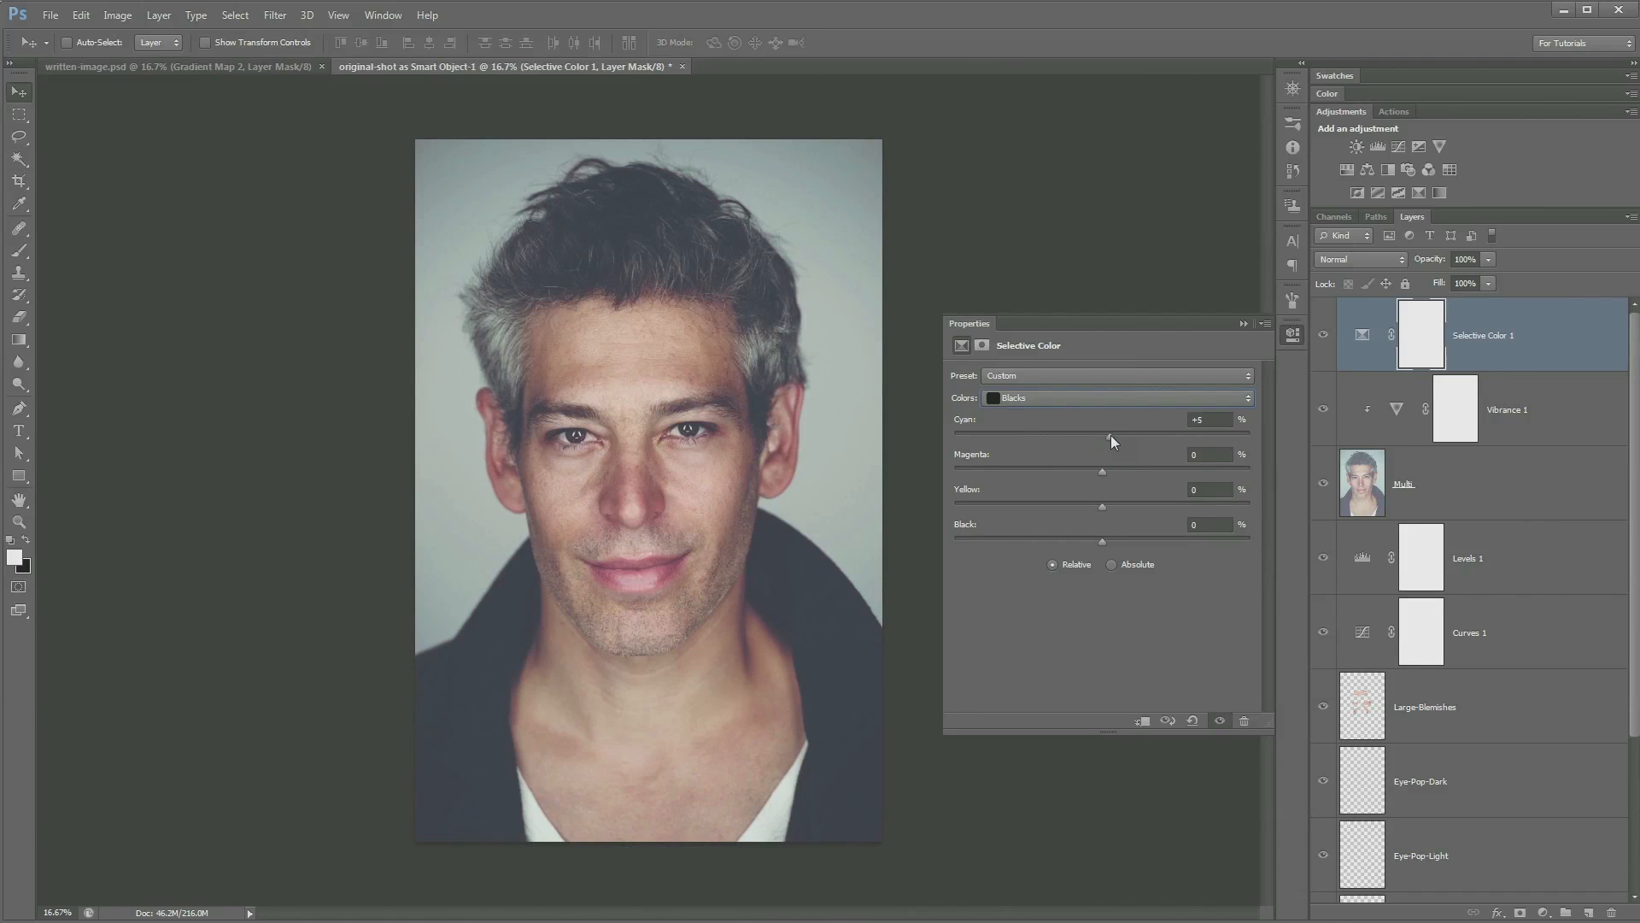
{"action": "left_click_drag", "start_coordinate": [1114, 434], "coordinate": [1127, 435]}
{"action": "left_click_drag", "start_coordinate": [1102, 512], "coordinate": [1097, 541]}
Step: Compare the portrait with and without Selective Color 1 and reduce that layer's opacity to 86%
{"action": "left_click", "coordinate": [1323, 336]}
{"action": "left_click", "coordinate": [1323, 336]}
{"action": "left_click", "coordinate": [1325, 337]}
{"action": "left_click", "coordinate": [1325, 337]}
{"action": "left_click", "coordinate": [1293, 335]}
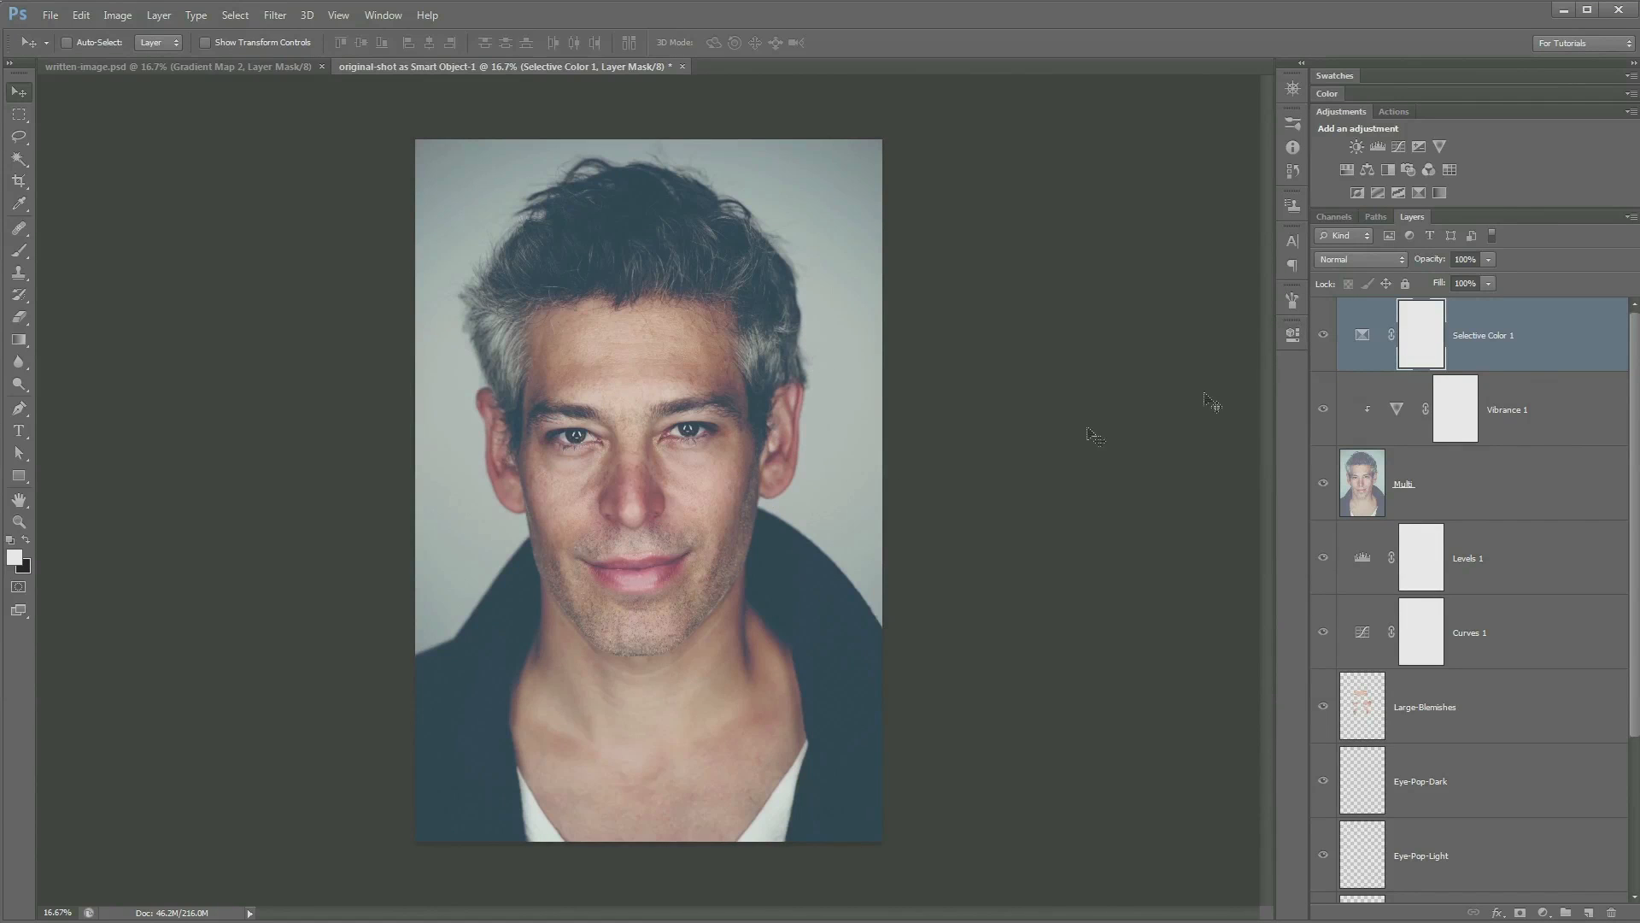
{"action": "mouse_move", "coordinate": [1425, 259]}
{"action": "left_mouse_down"}
{"action": "mouse_move", "coordinate": [1407, 259]}
{"action": "mouse_move", "coordinate": [1422, 260]}
{"action": "left_mouse_up"}
{"action": "left_click", "coordinate": [1492, 322]}
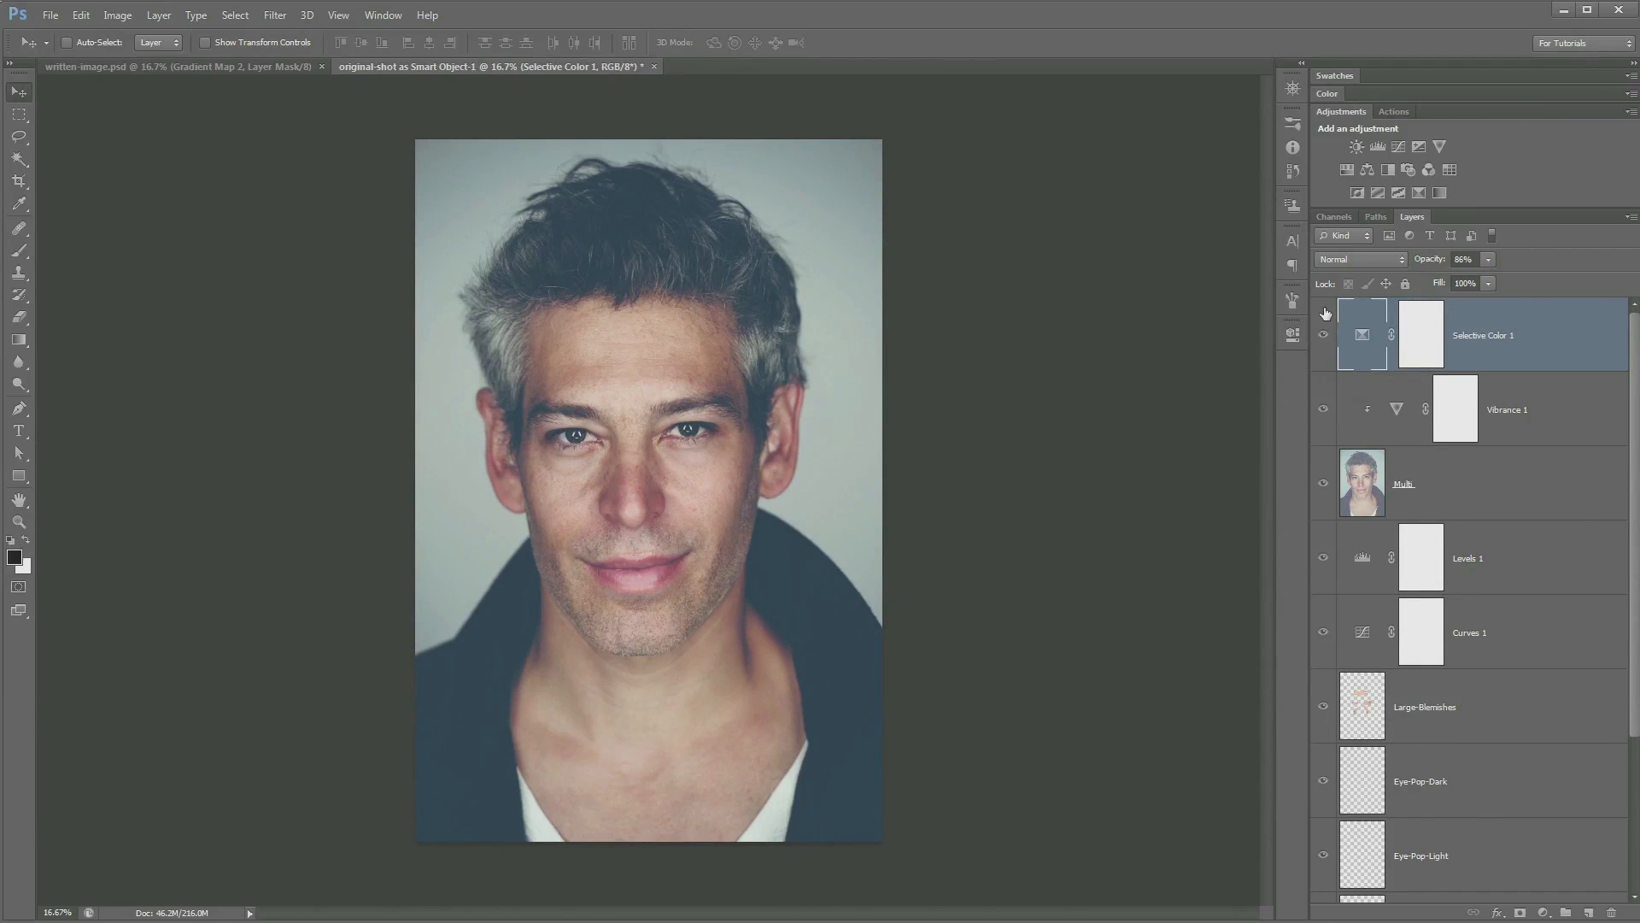
Step: Add a Gradient Map adjustment layer with a black-to-white gradient above Selective Color 1
{"action": "left_click", "coordinate": [1439, 194]}
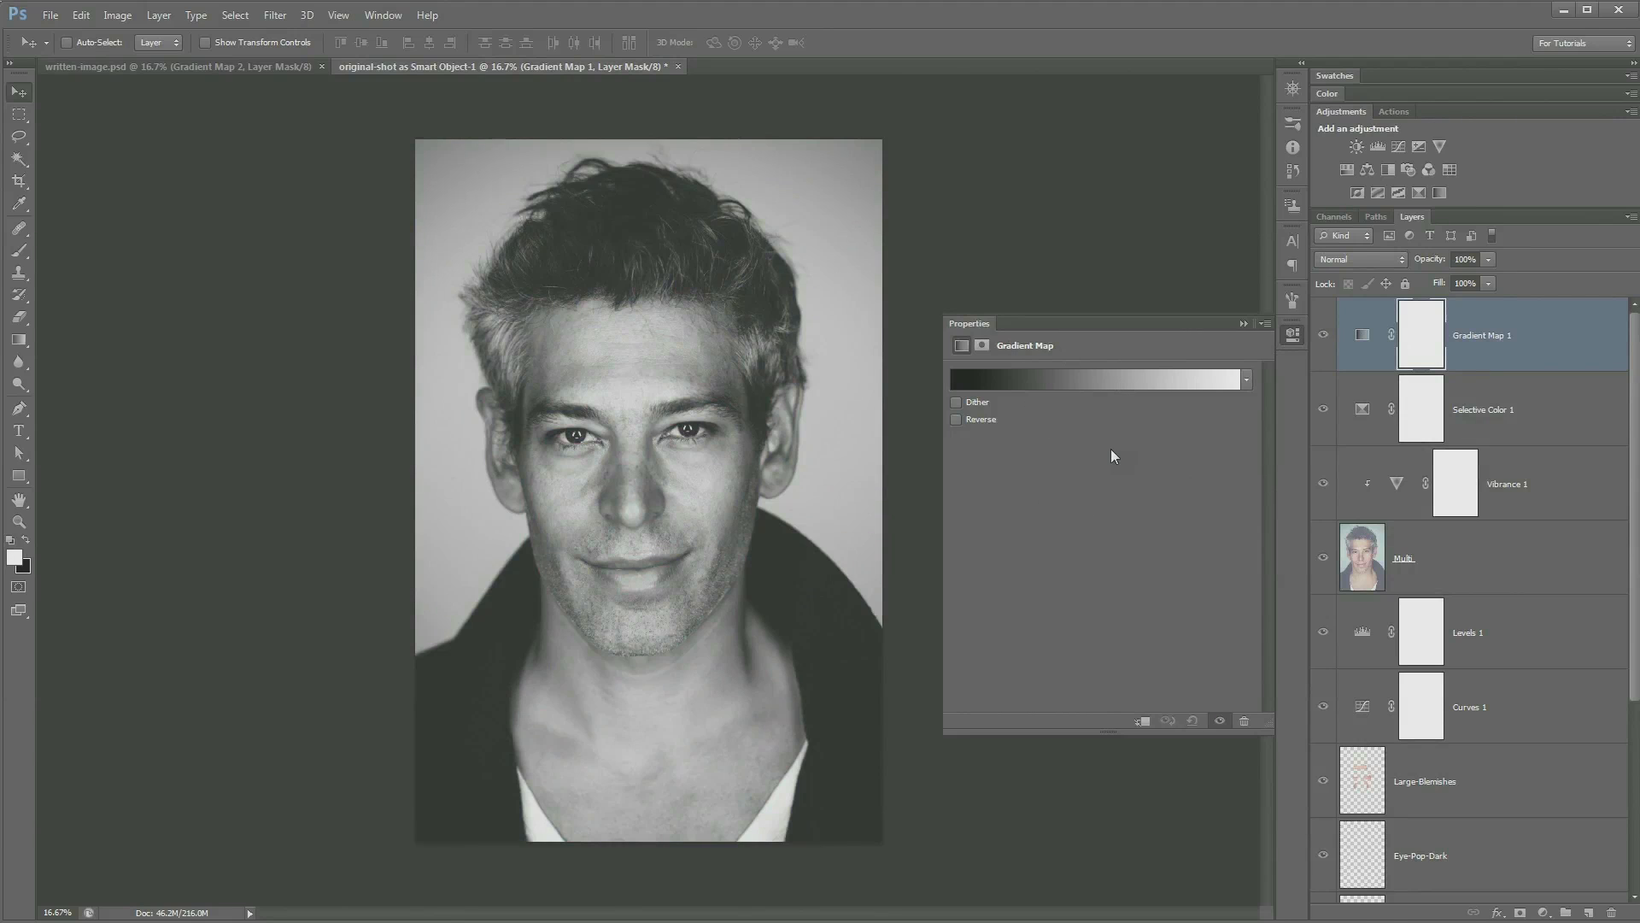
{"action": "left_click", "coordinate": [1100, 381]}
{"action": "left_click", "coordinate": [990, 238]}
Step: Try the Soft Light blend mode on the Gradient Map 1 layer and return it to Normal
{"action": "left_click", "coordinate": [1360, 259]}
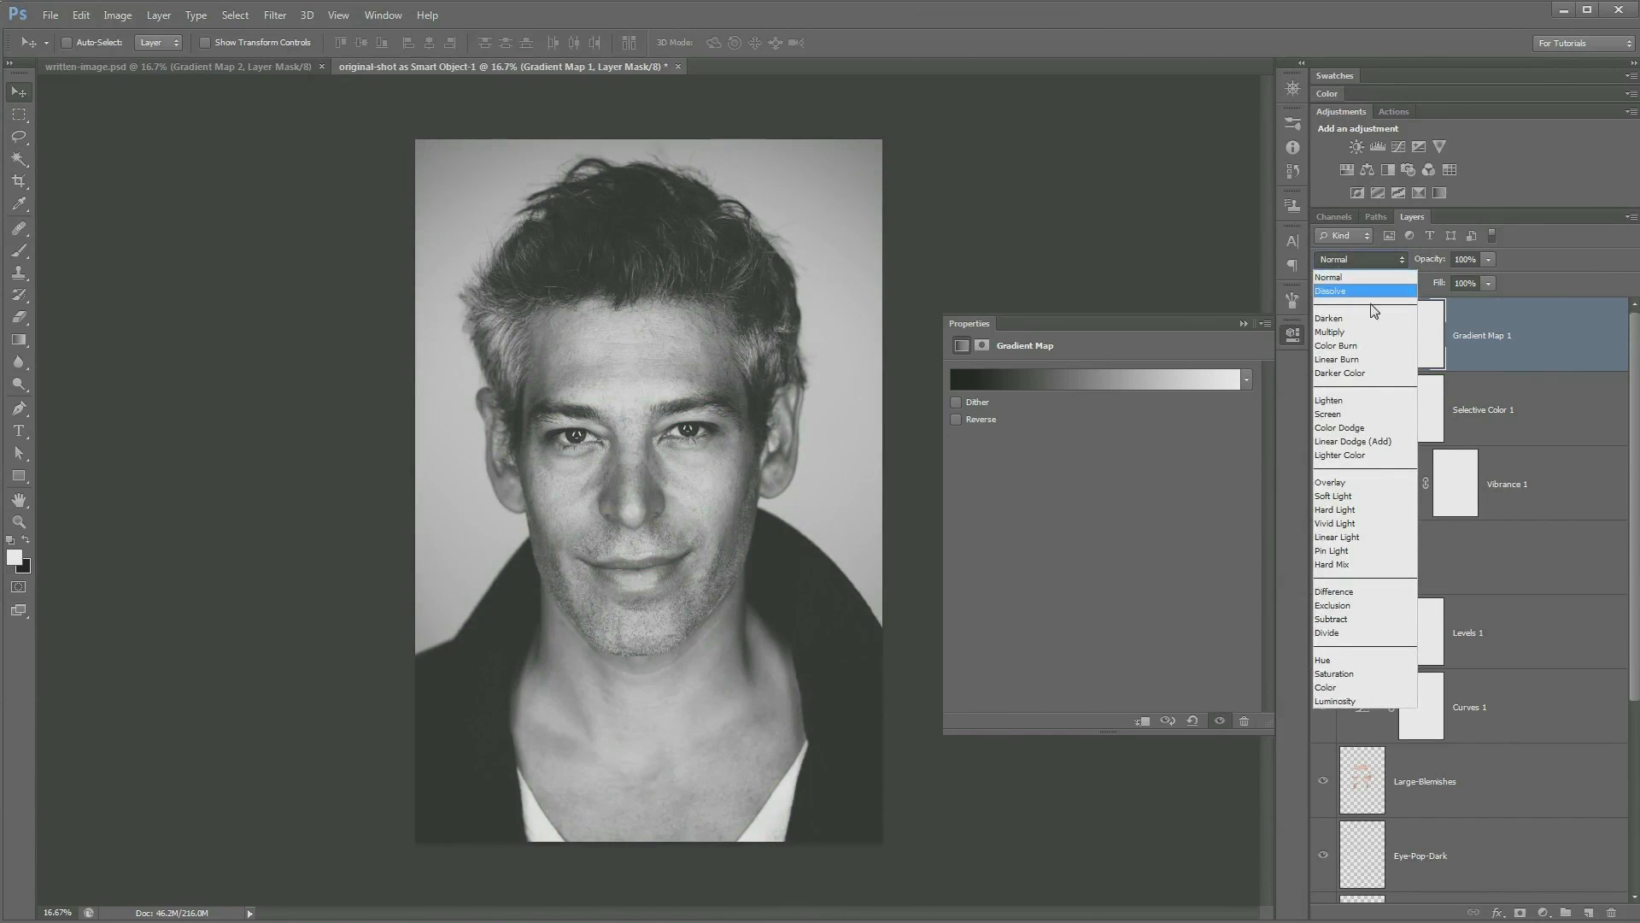
{"action": "left_click", "coordinate": [1346, 496]}
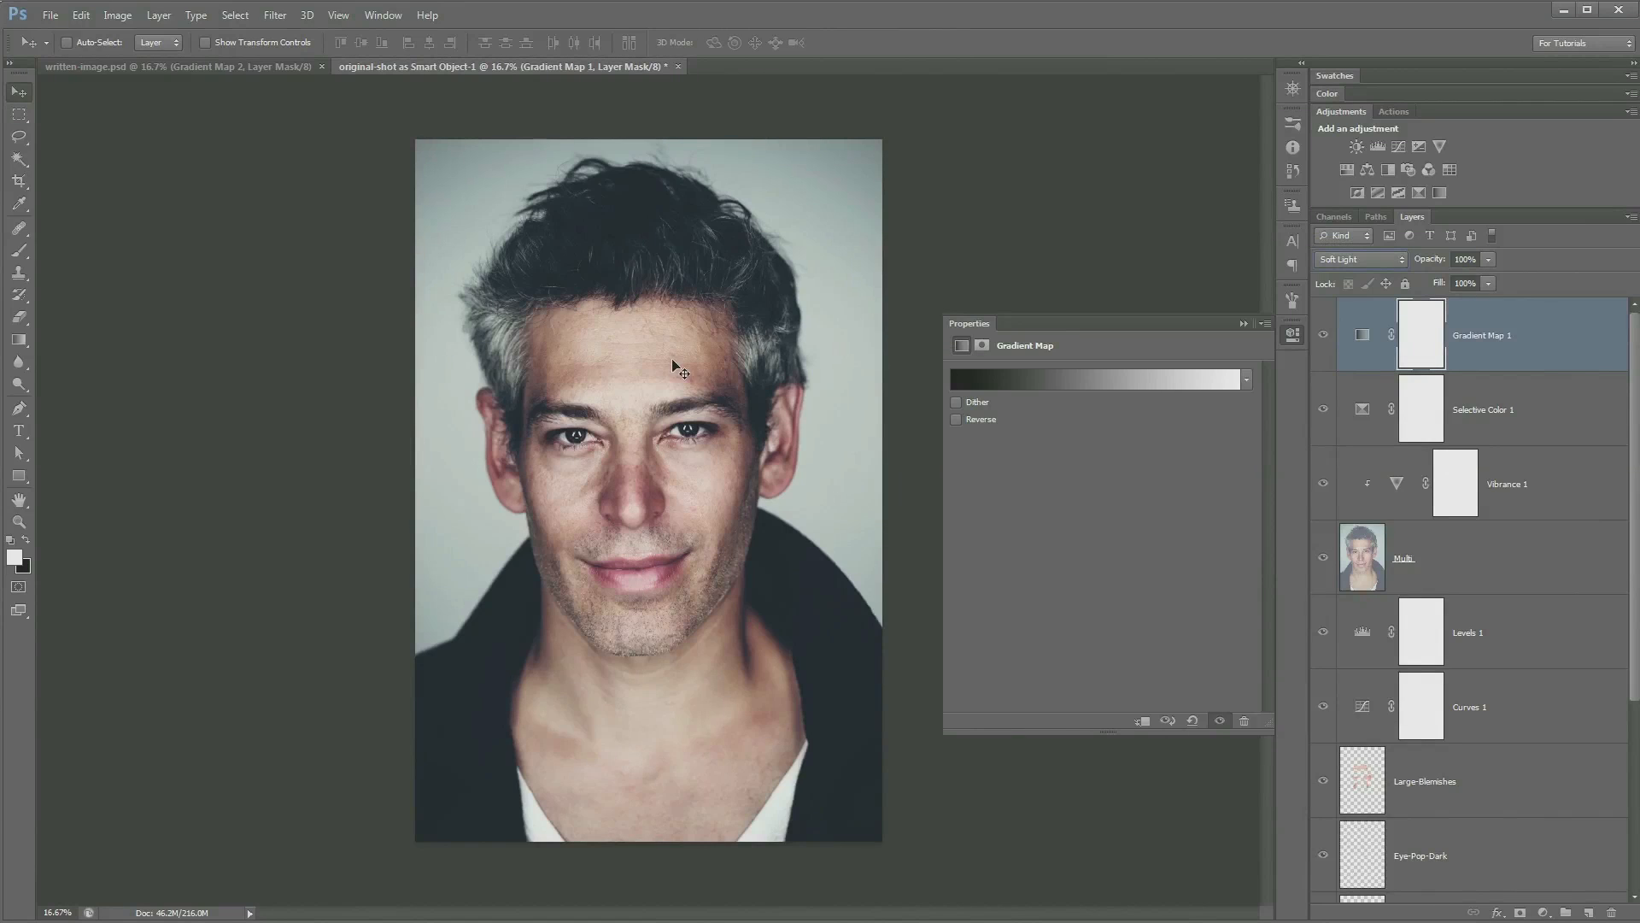
{"action": "left_click", "coordinate": [1354, 259]}
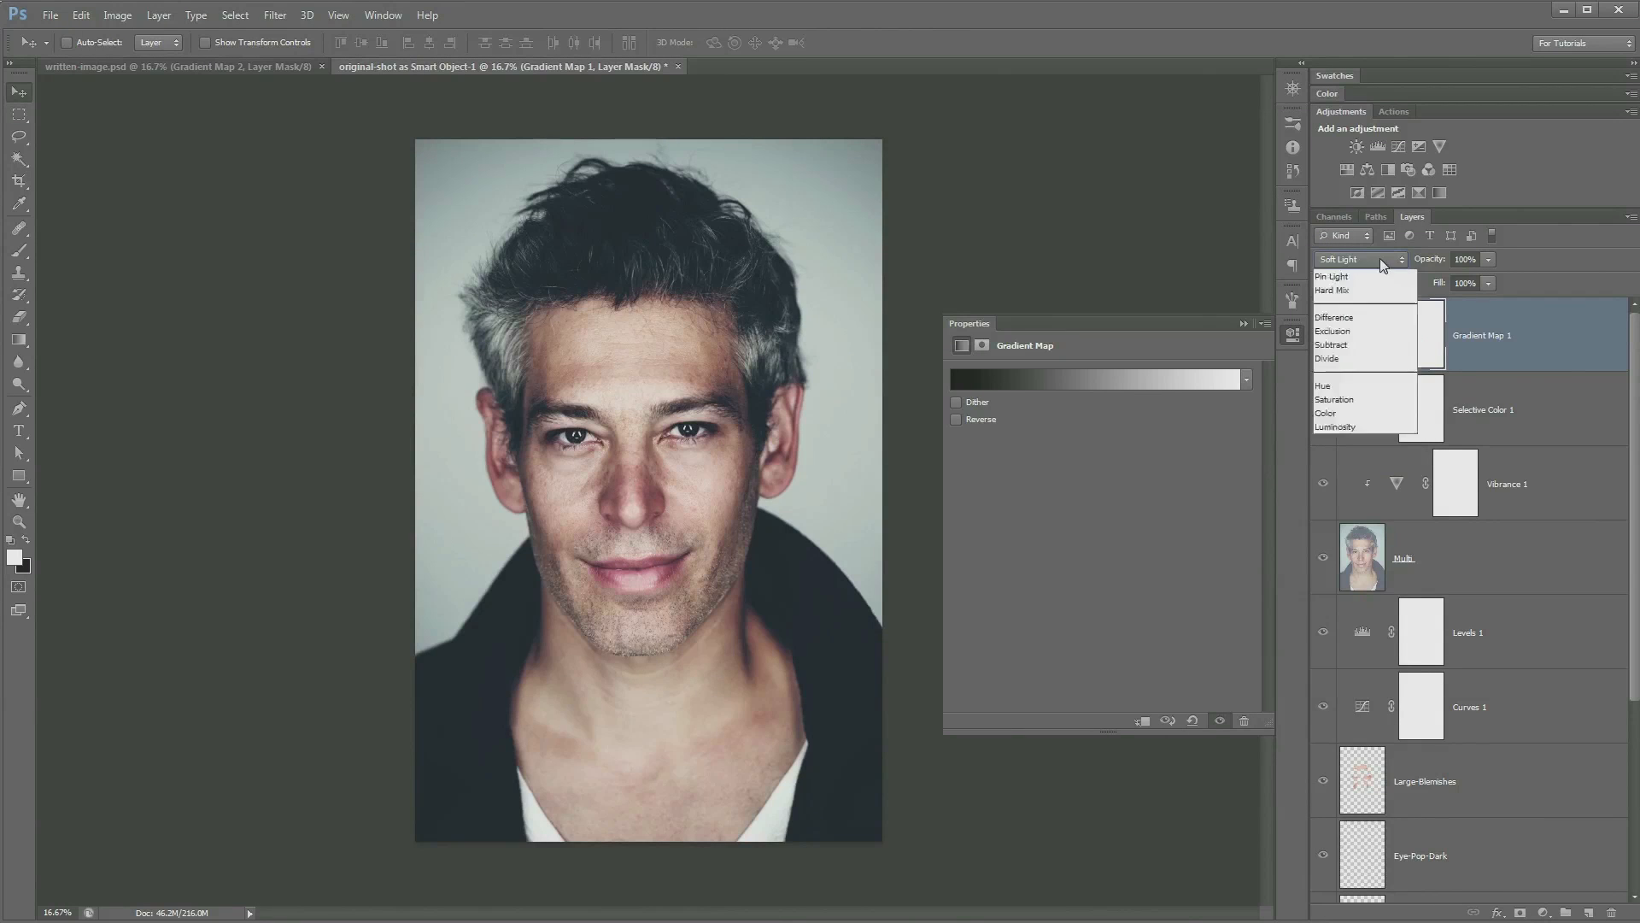
{"action": "left_click", "coordinate": [1353, 261]}
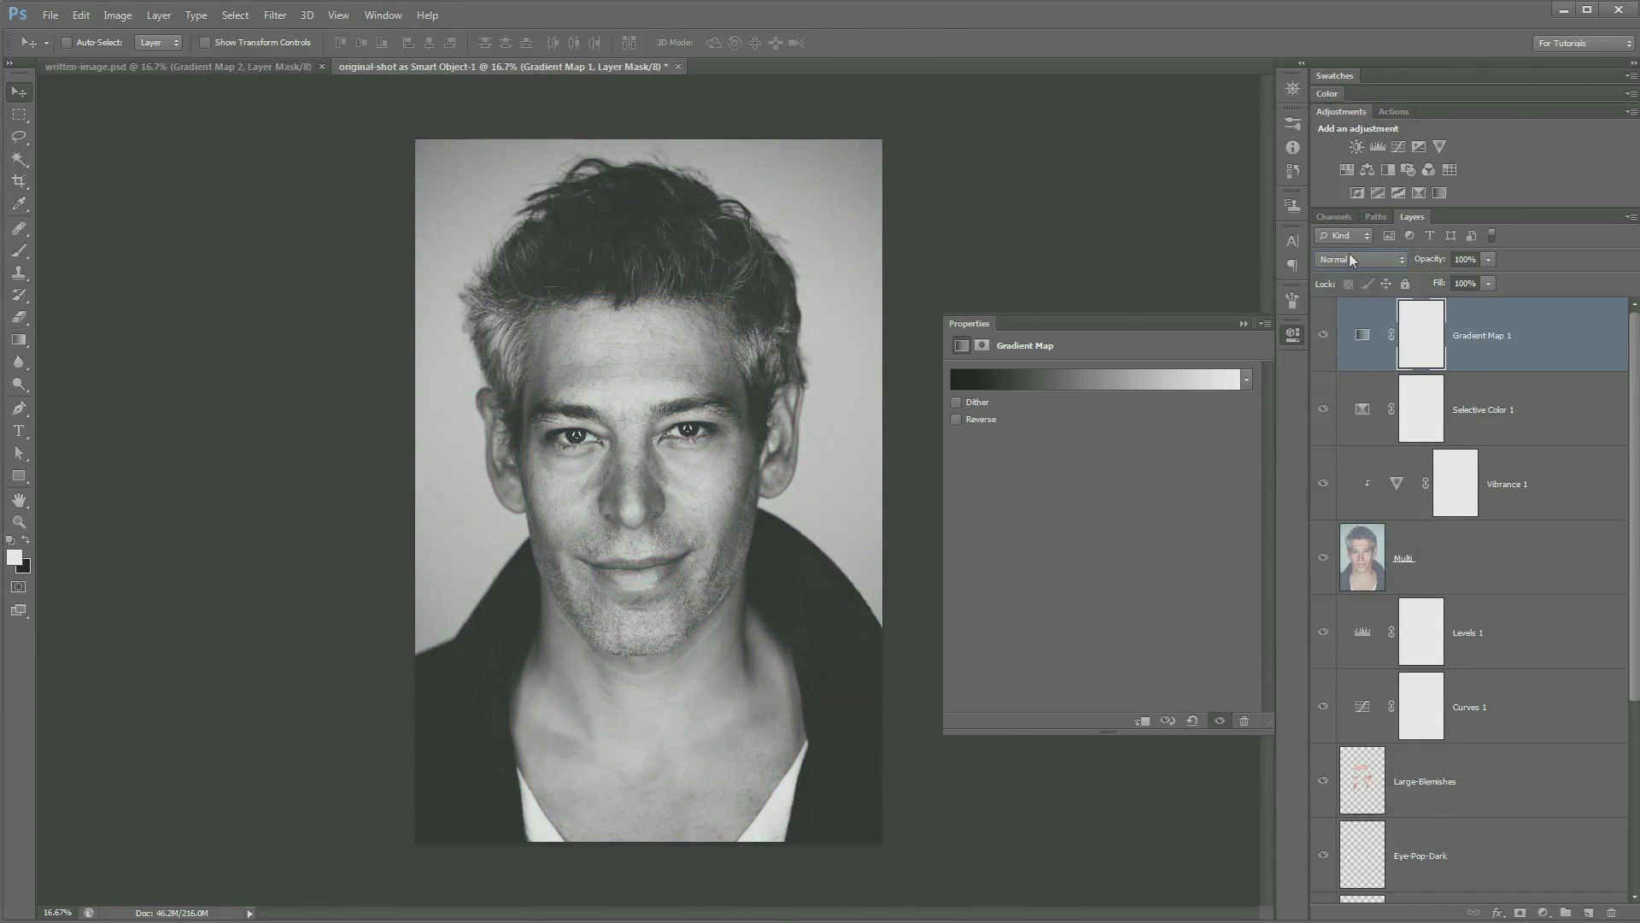
Step: Set the black stop of the Gradient Map's gradient to dark gray 3a3a3a
{"action": "left_click", "coordinate": [1073, 386]}
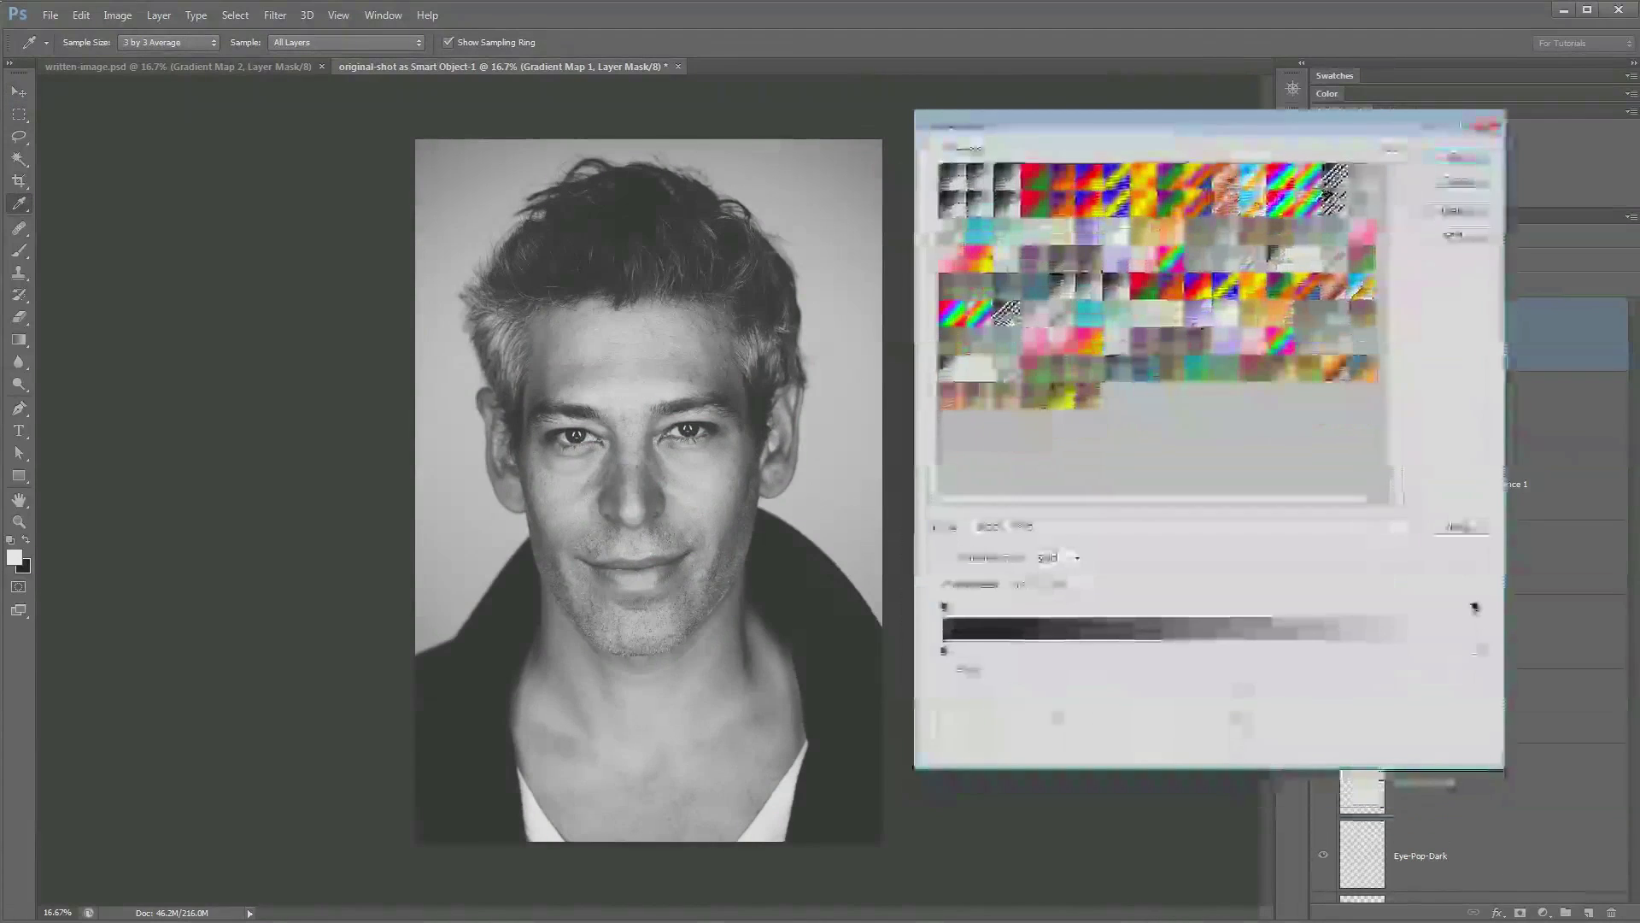
{"action": "double_click", "coordinate": [944, 651]}
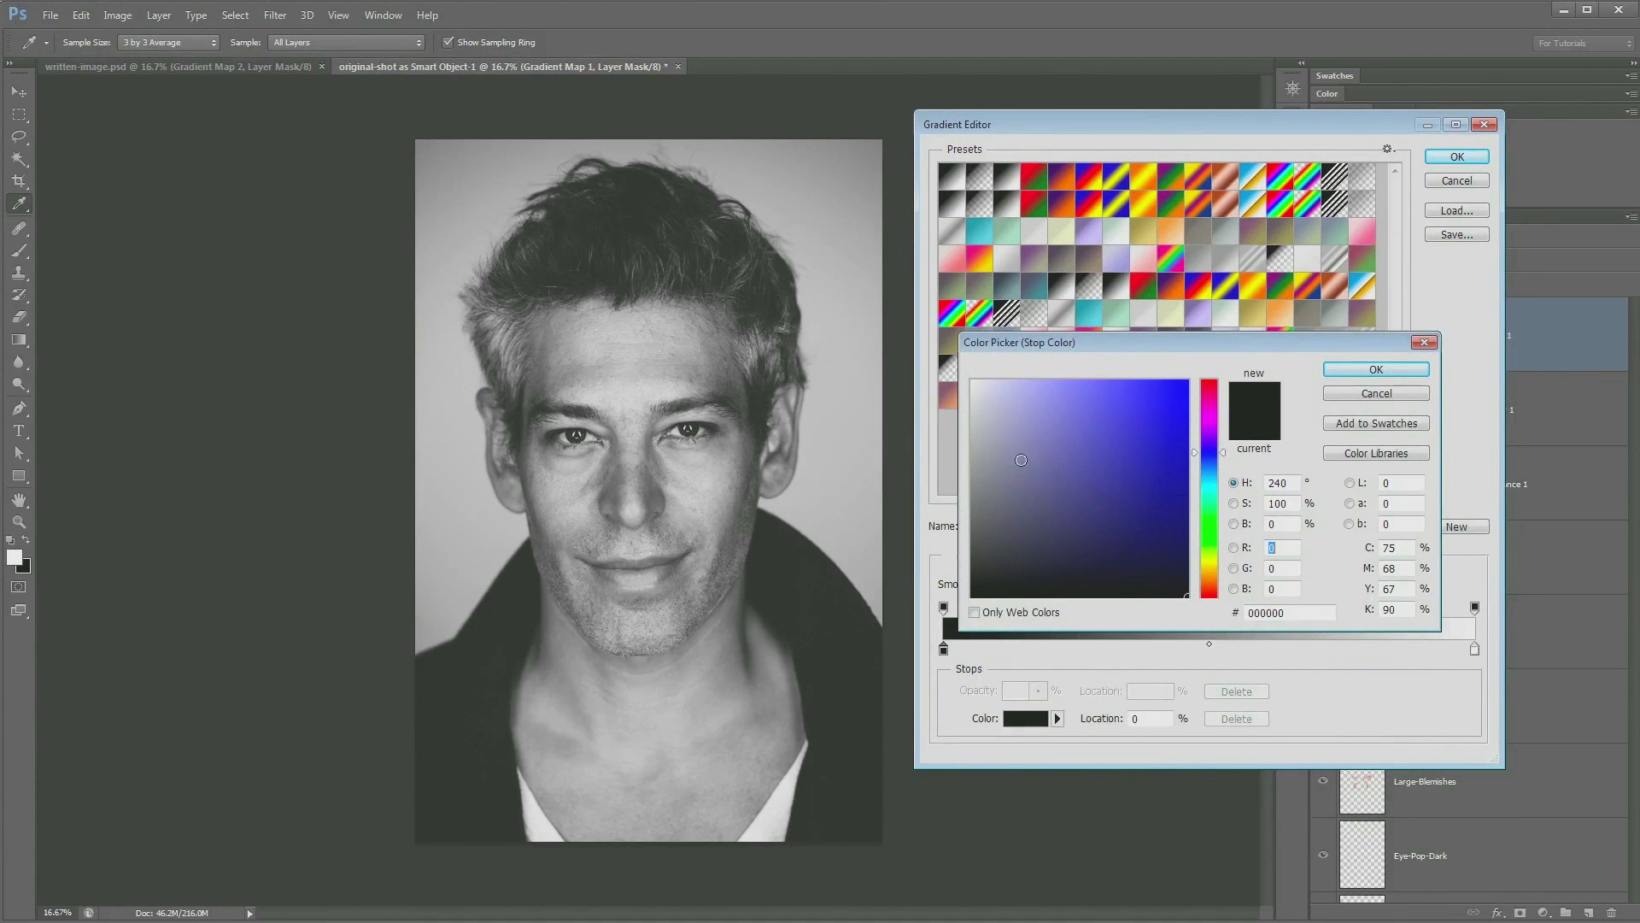
{"action": "left_click_drag", "start_coordinate": [980, 572], "coordinate": [972, 548]}
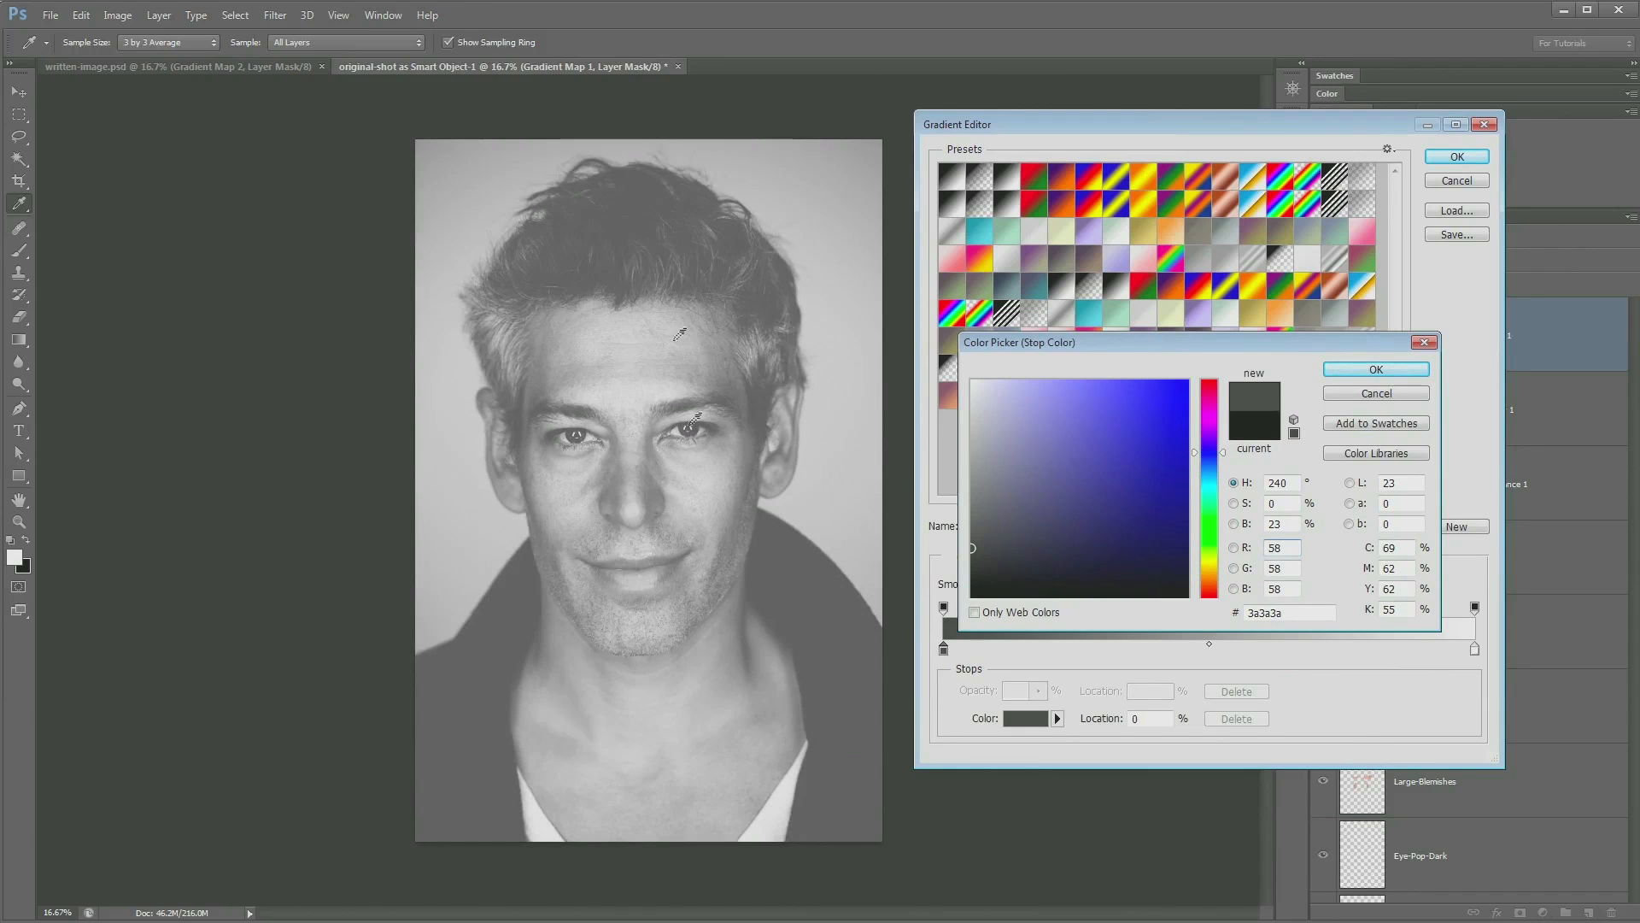
{"action": "left_click", "coordinate": [1388, 371]}
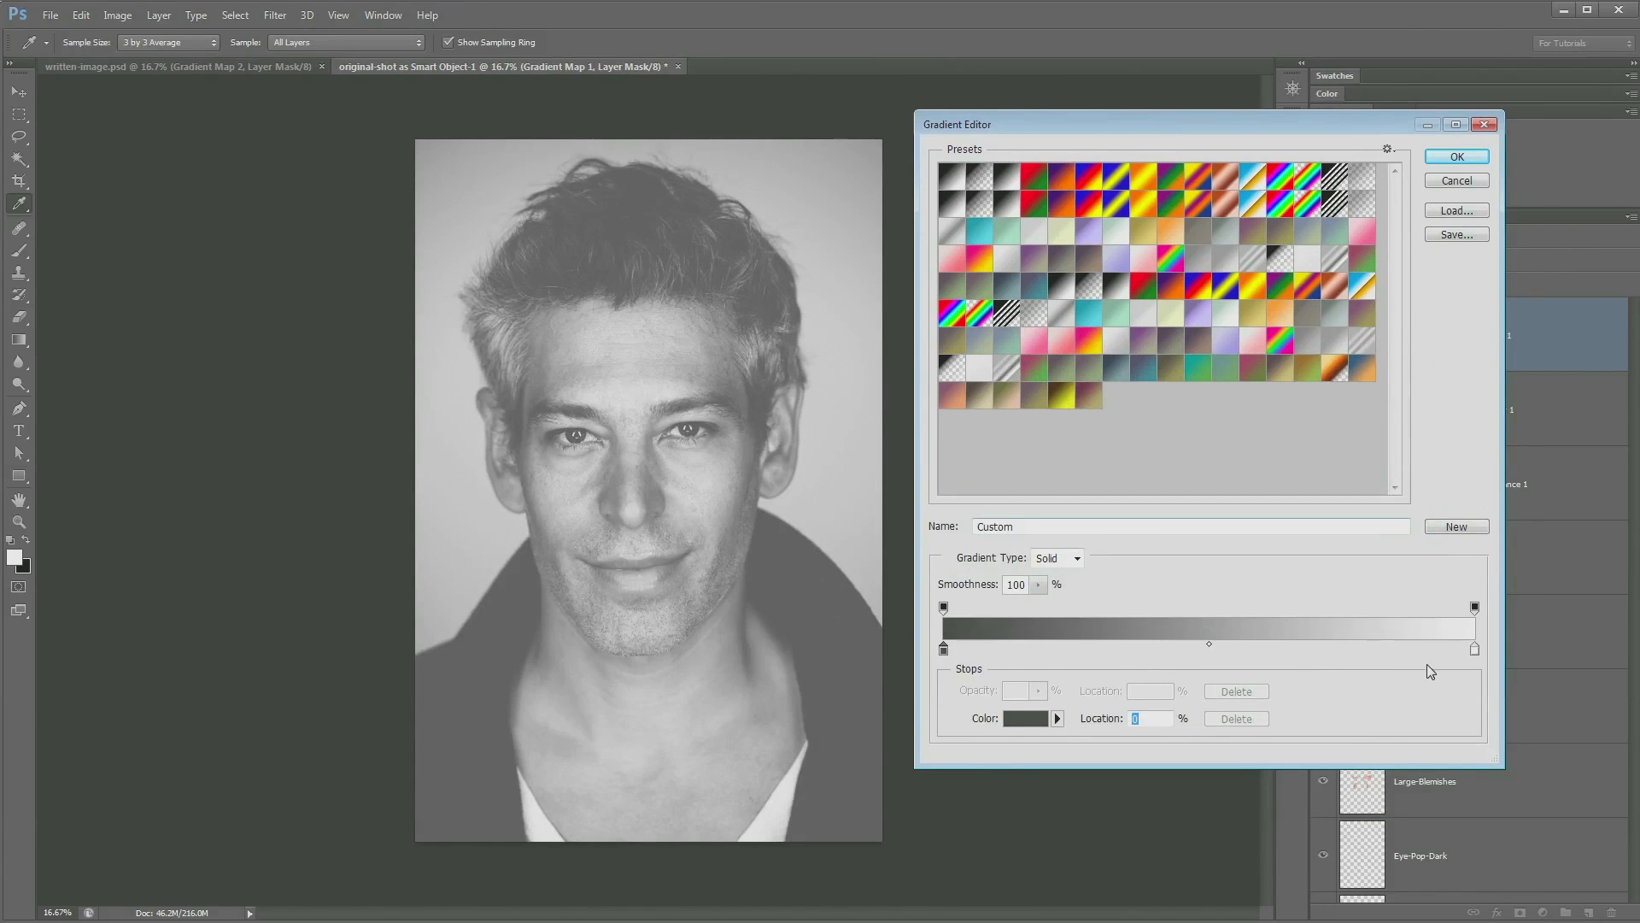
Step: Set the white stop of the gradient to light gray with RGB 235, 235, 235 and apply the edited gradient
{"action": "double_click", "coordinate": [1476, 649]}
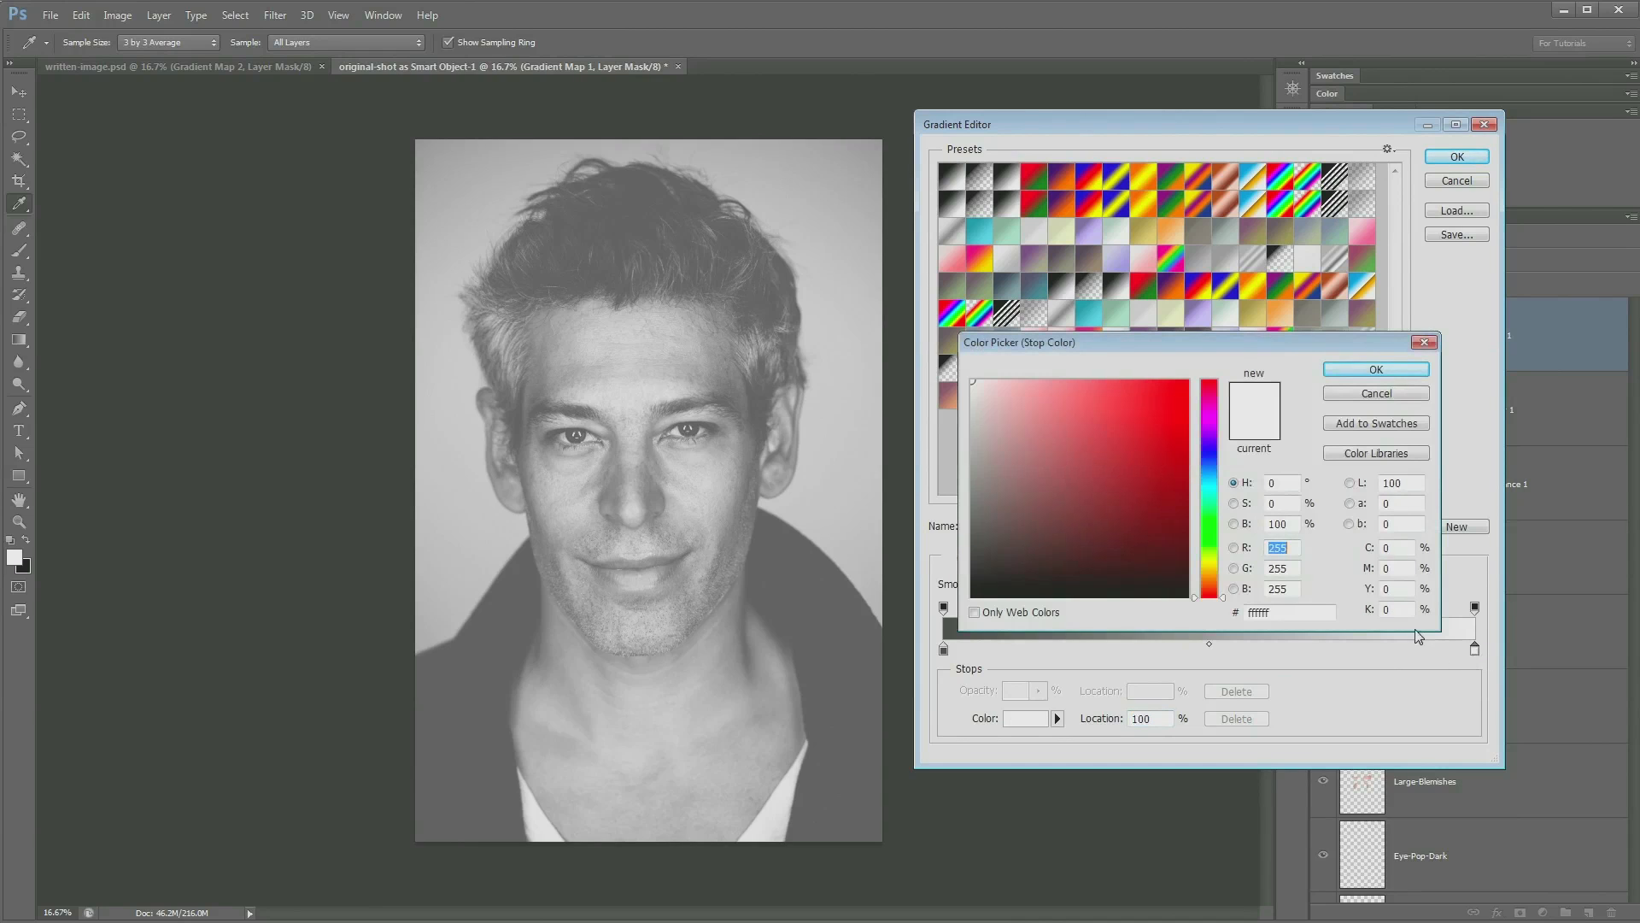
{"action": "left_click_drag", "start_coordinate": [979, 386], "coordinate": [951, 395]}
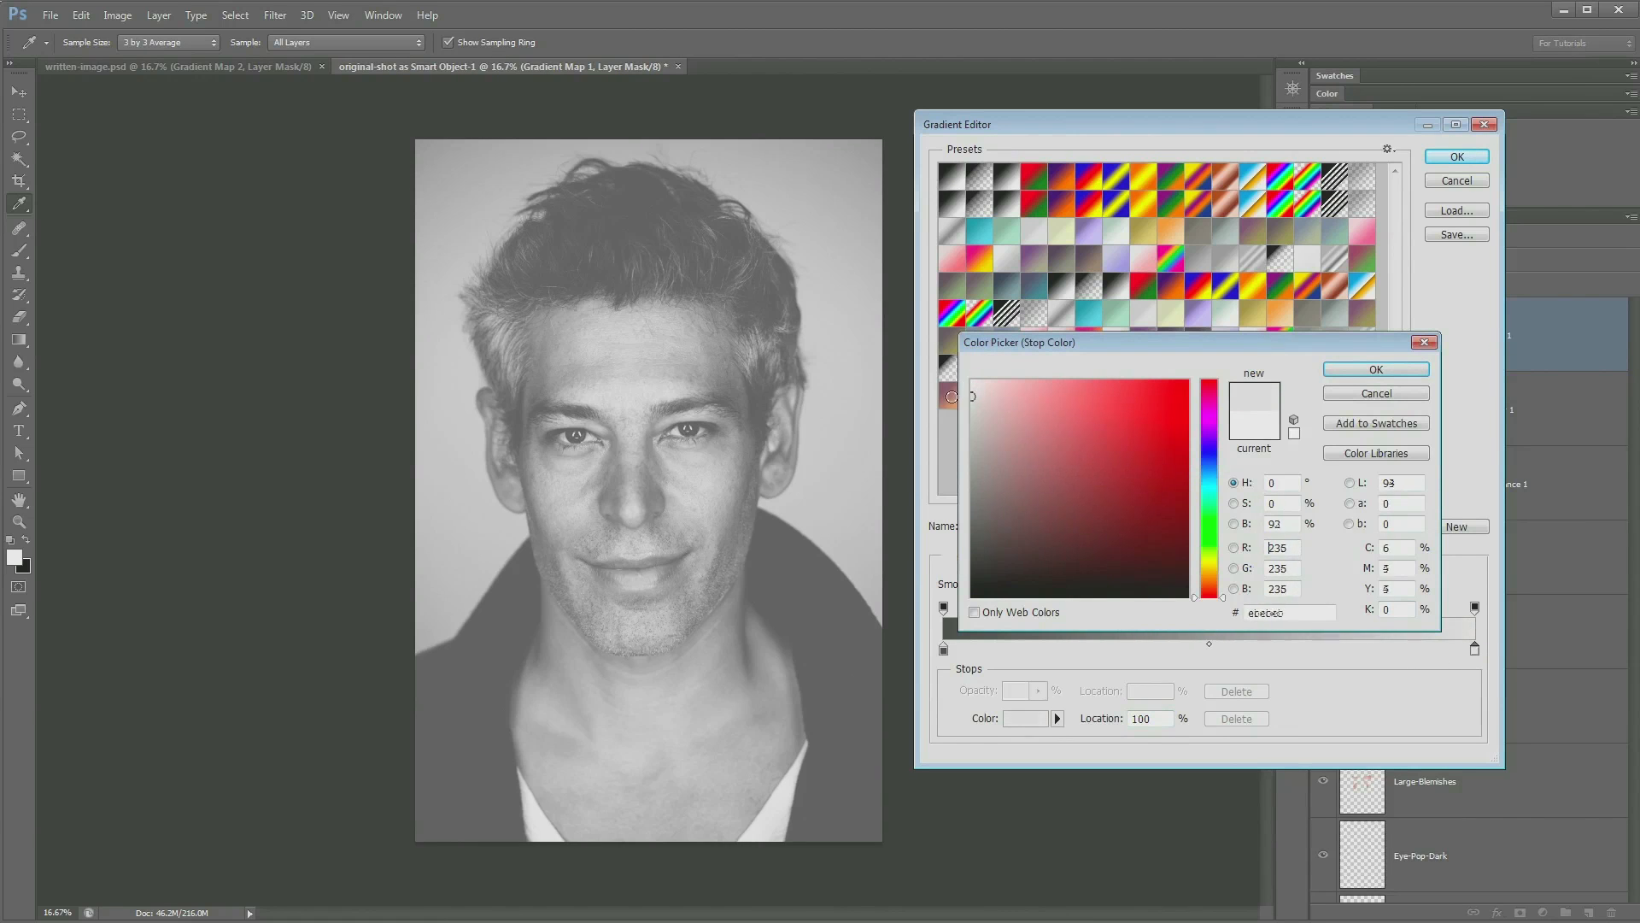
{"action": "left_click", "coordinate": [1376, 369]}
{"action": "left_click", "coordinate": [1457, 156]}
Step: Set the Gradient Map 1 layer to Soft Light, compare it on and off, and lower its opacity to 49%
{"action": "left_click", "coordinate": [1360, 258]}
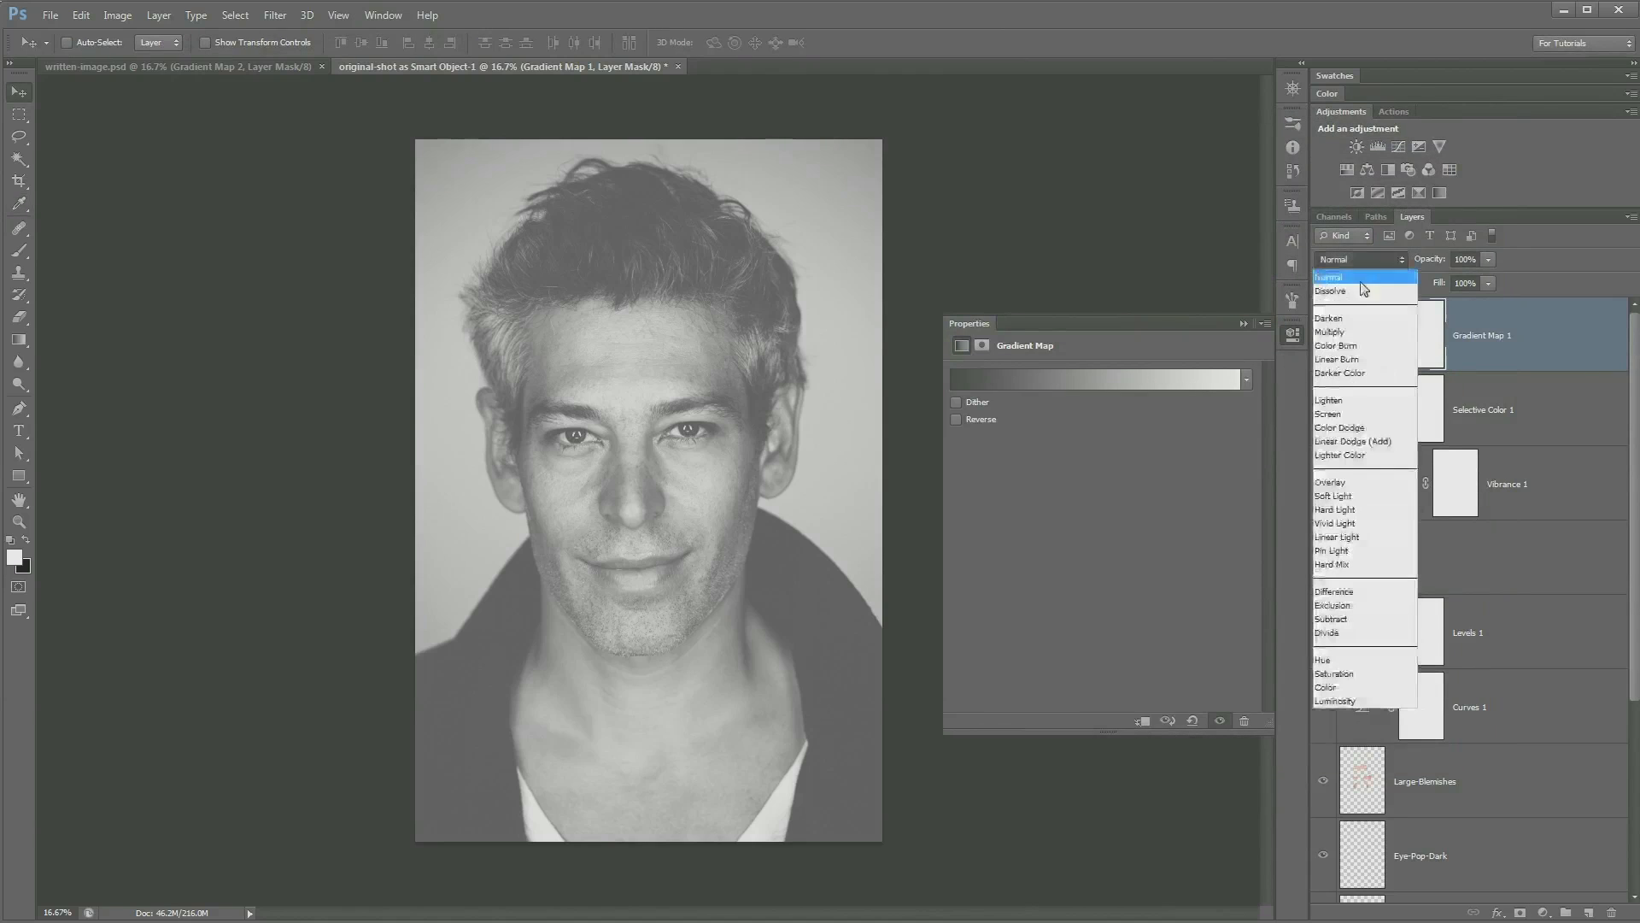
{"action": "left_click", "coordinate": [1333, 495]}
{"action": "left_click", "coordinate": [1293, 334]}
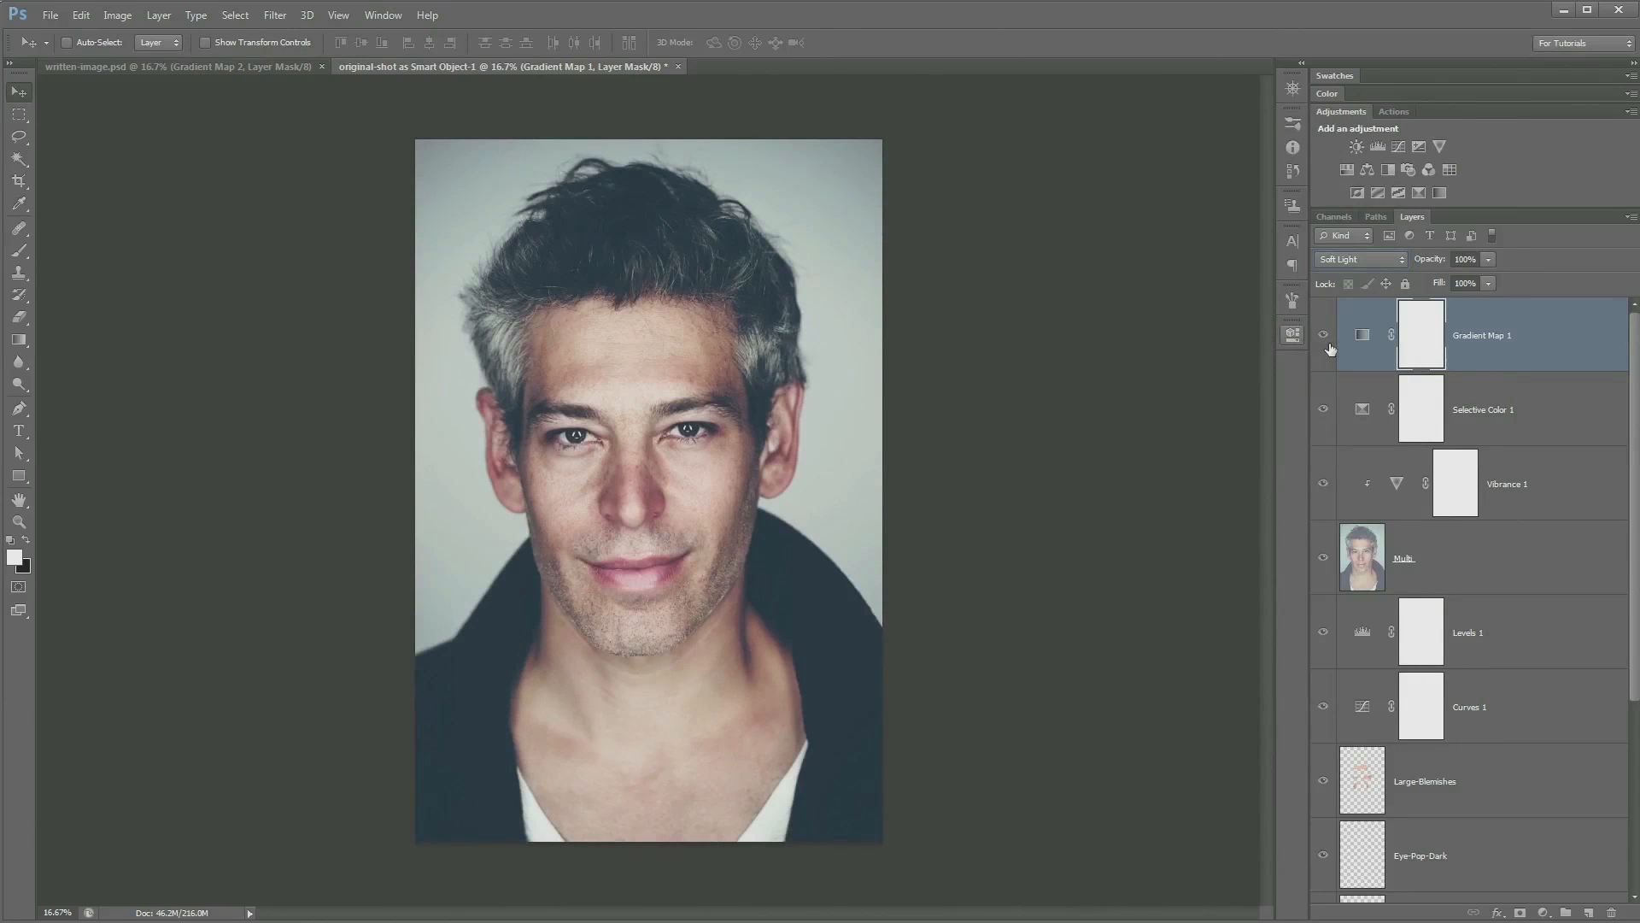
{"action": "left_click", "coordinate": [1324, 342]}
{"action": "left_click", "coordinate": [1323, 337]}
{"action": "left_click_drag", "start_coordinate": [1435, 261], "coordinate": [1392, 261]}
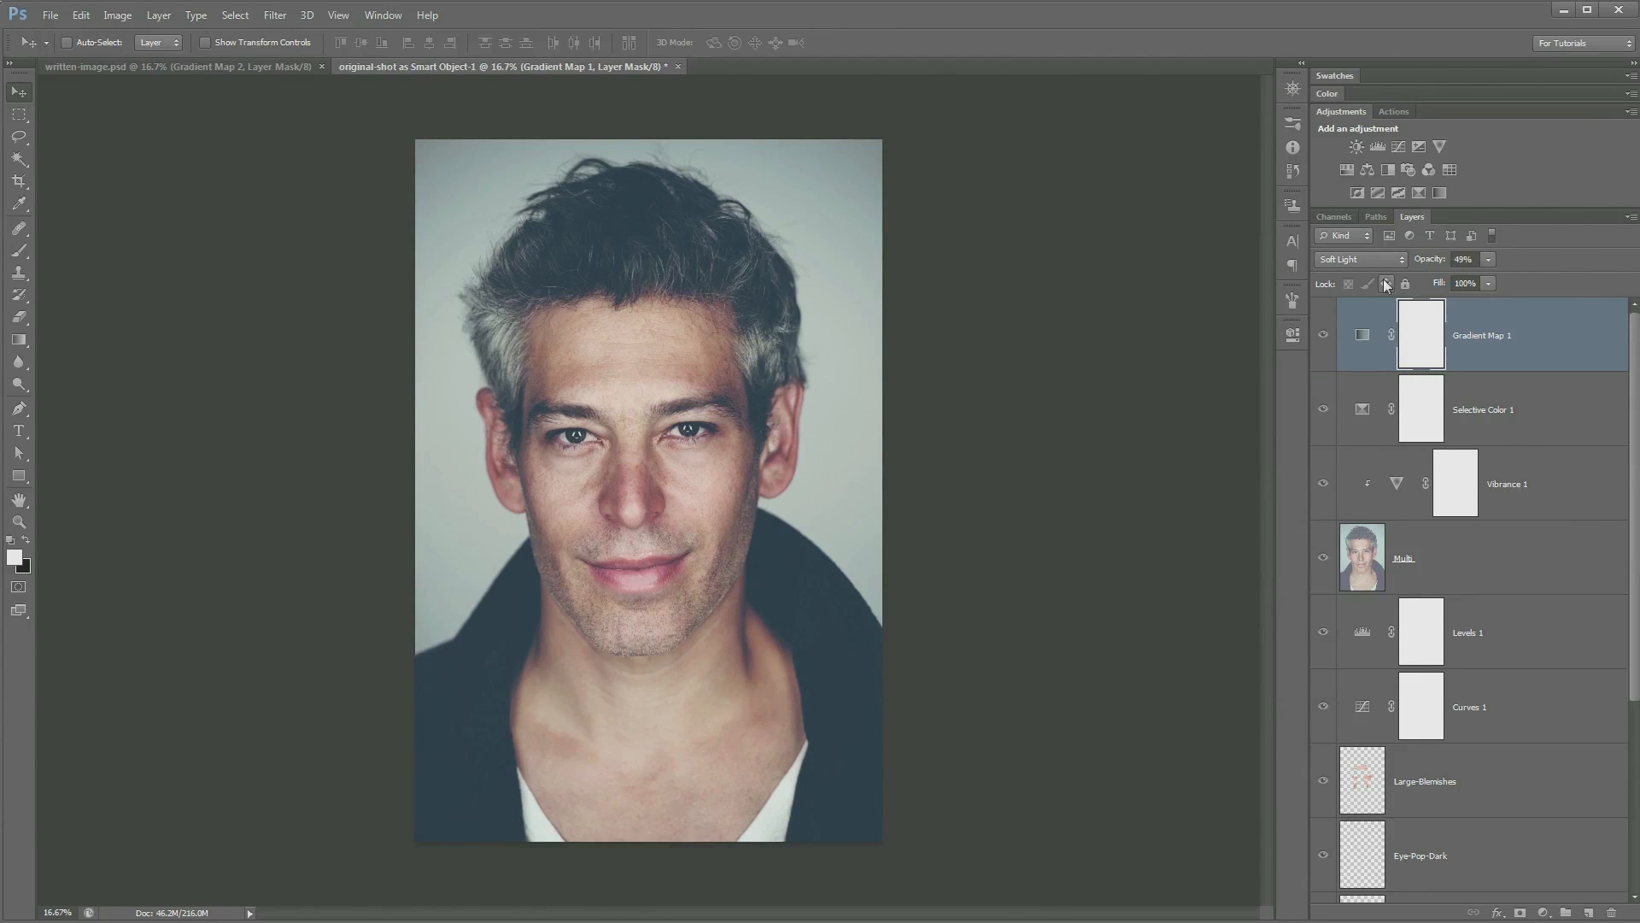
Step: Add a monochrome Channel Mixer adjustment layer on top with Red +51, Green +37 and Blue +16
{"action": "left_click", "coordinate": [1429, 170]}
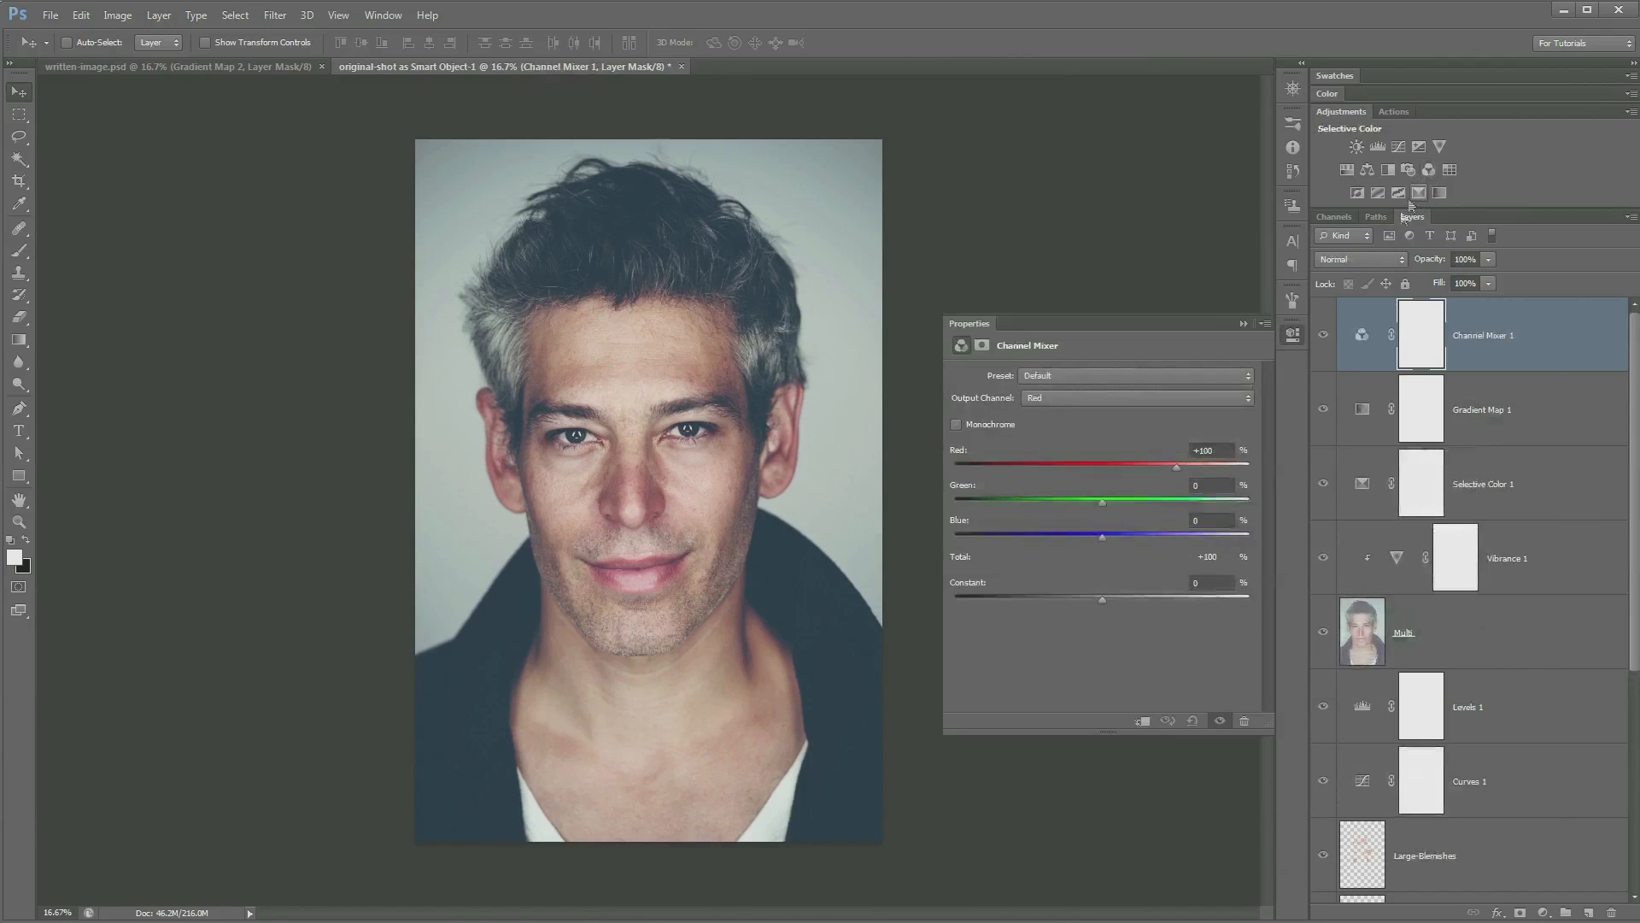
{"action": "left_click", "coordinate": [957, 424]}
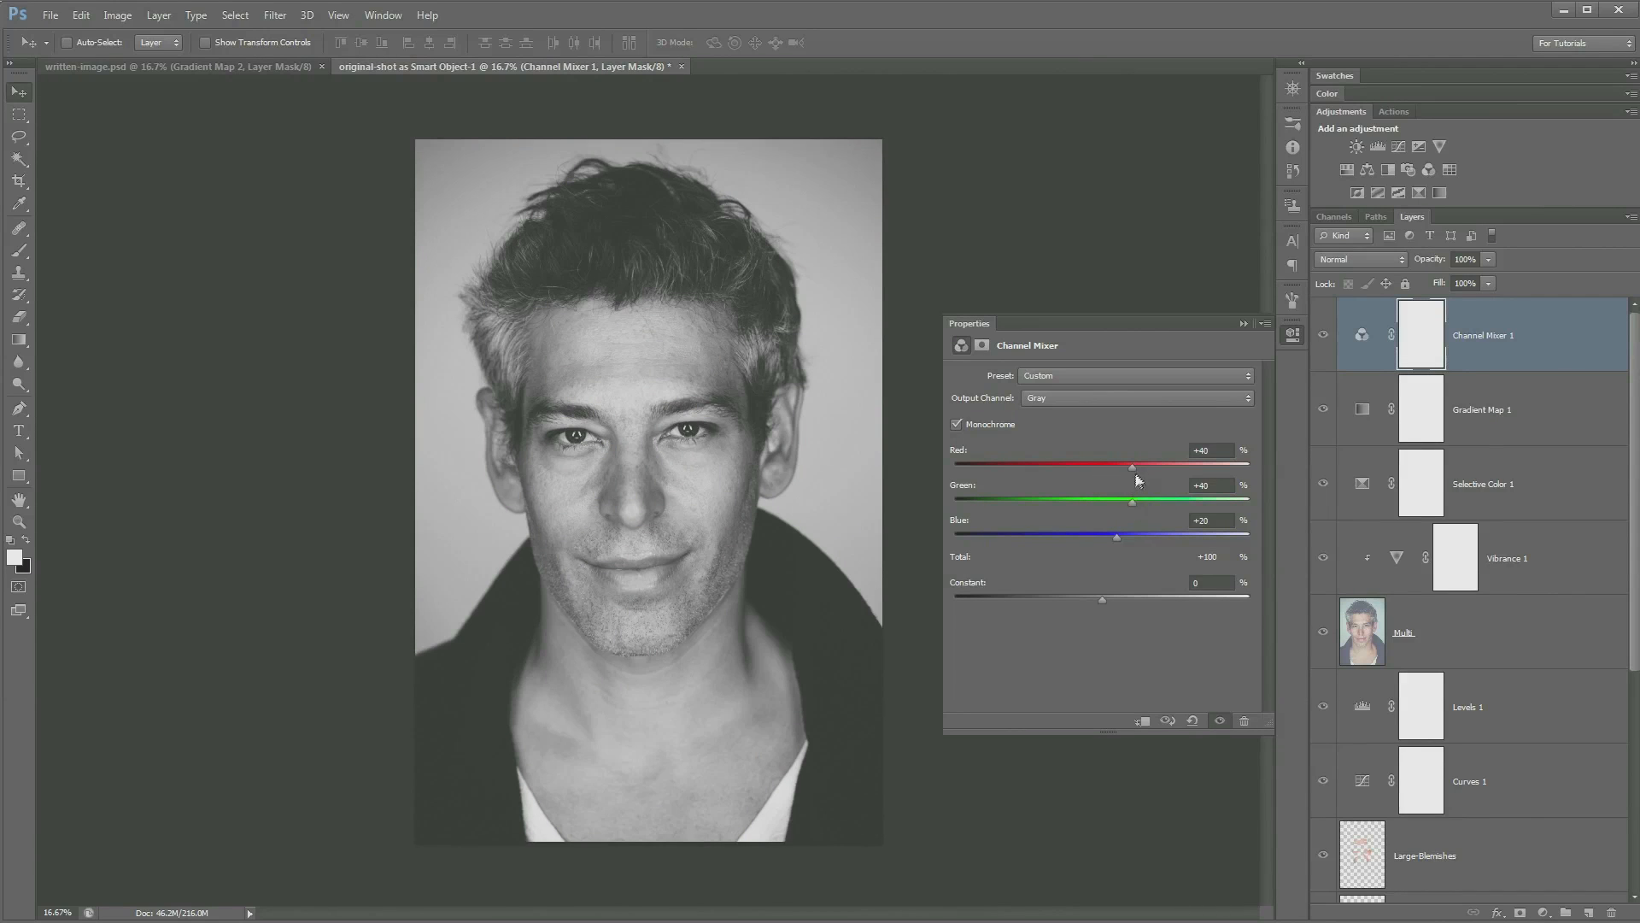
{"action": "mouse_move", "coordinate": [1131, 469]}
{"action": "left_mouse_down"}
{"action": "mouse_move", "coordinate": [1171, 465]}
{"action": "mouse_move", "coordinate": [1138, 478]}
{"action": "left_mouse_up"}
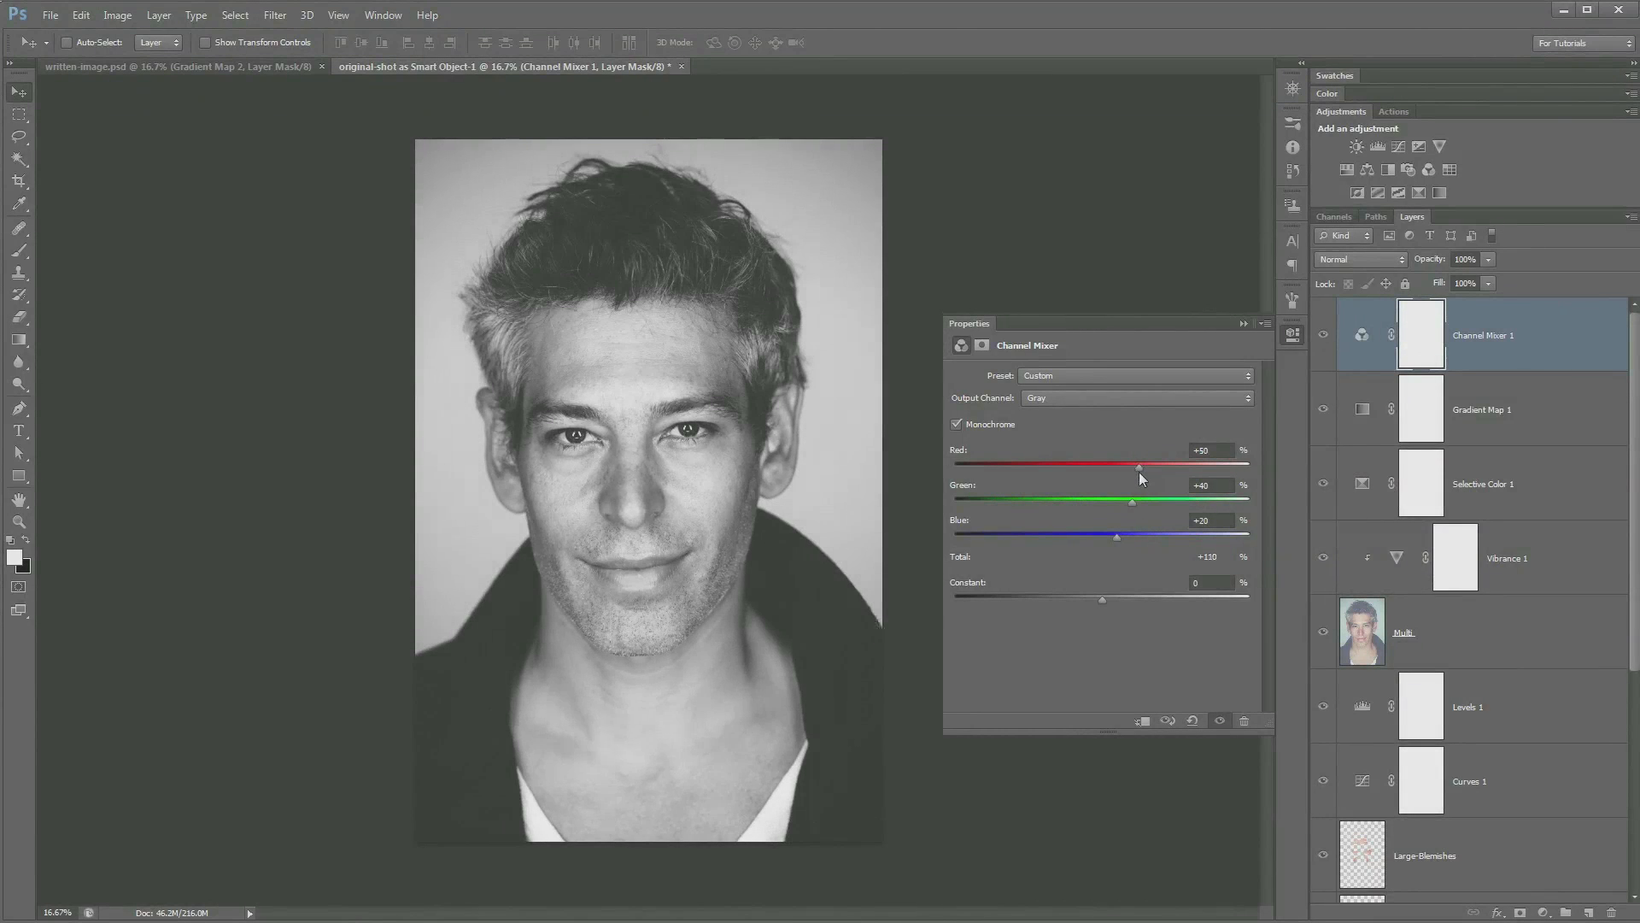
{"action": "left_click_drag", "start_coordinate": [1137, 509], "coordinate": [1114, 541]}
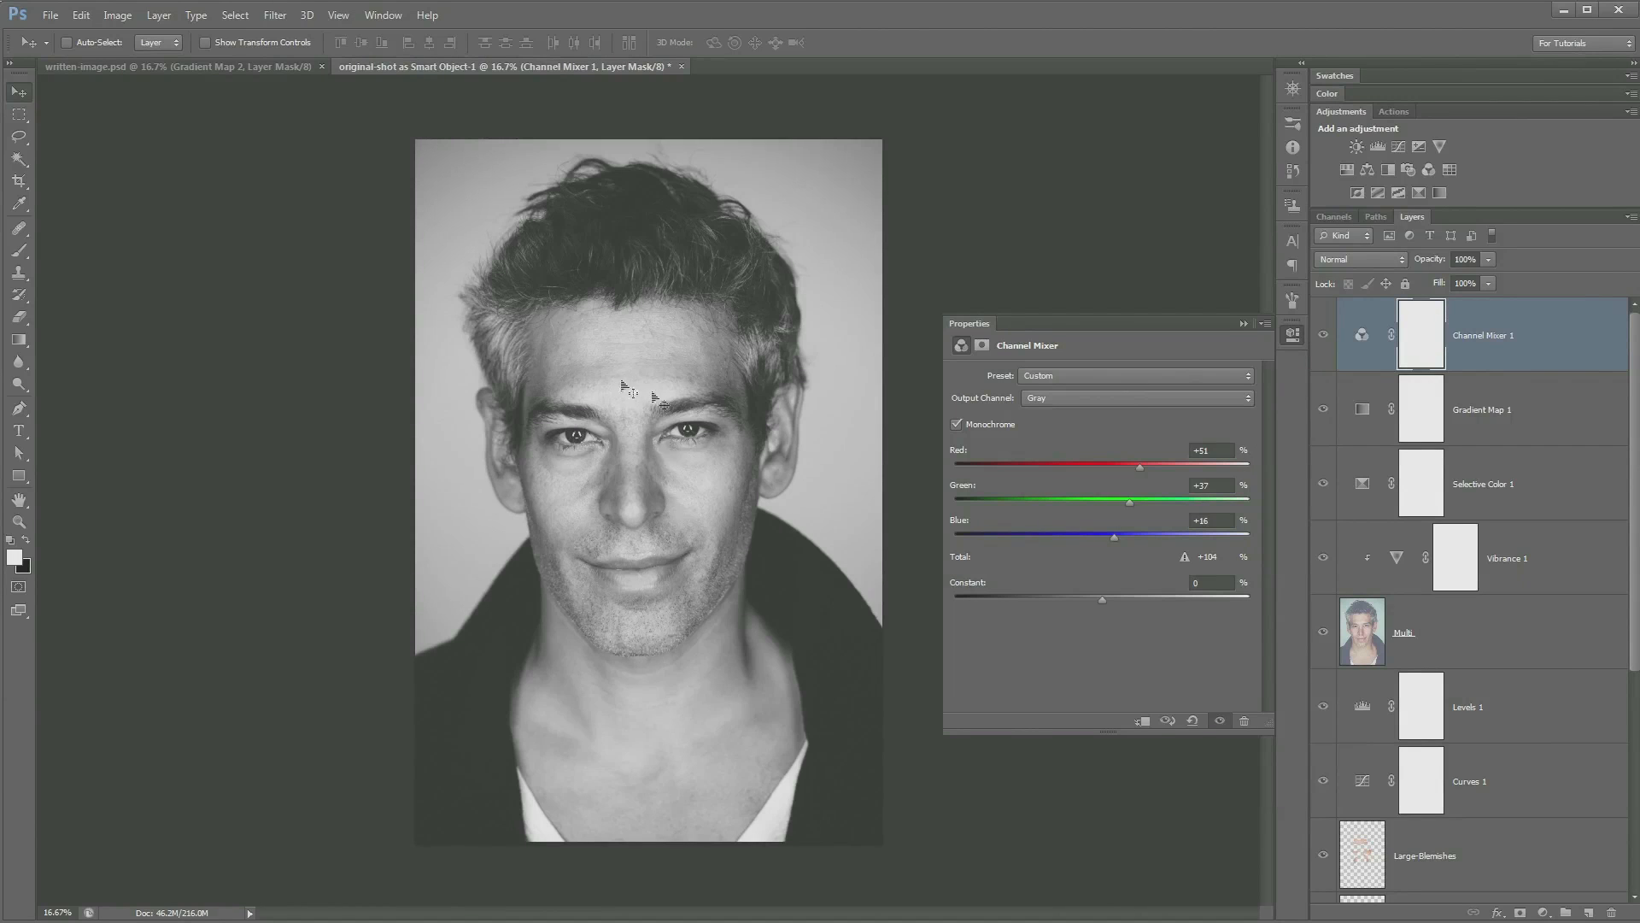
{"action": "left_click", "coordinate": [1293, 335]}
Step: Set the Channel Mixer 1 layer to Multiply, lower its opacity for a subtle effect, and compare it on and off
{"action": "left_click", "coordinate": [1393, 262]}
{"action": "left_click", "coordinate": [1338, 336]}
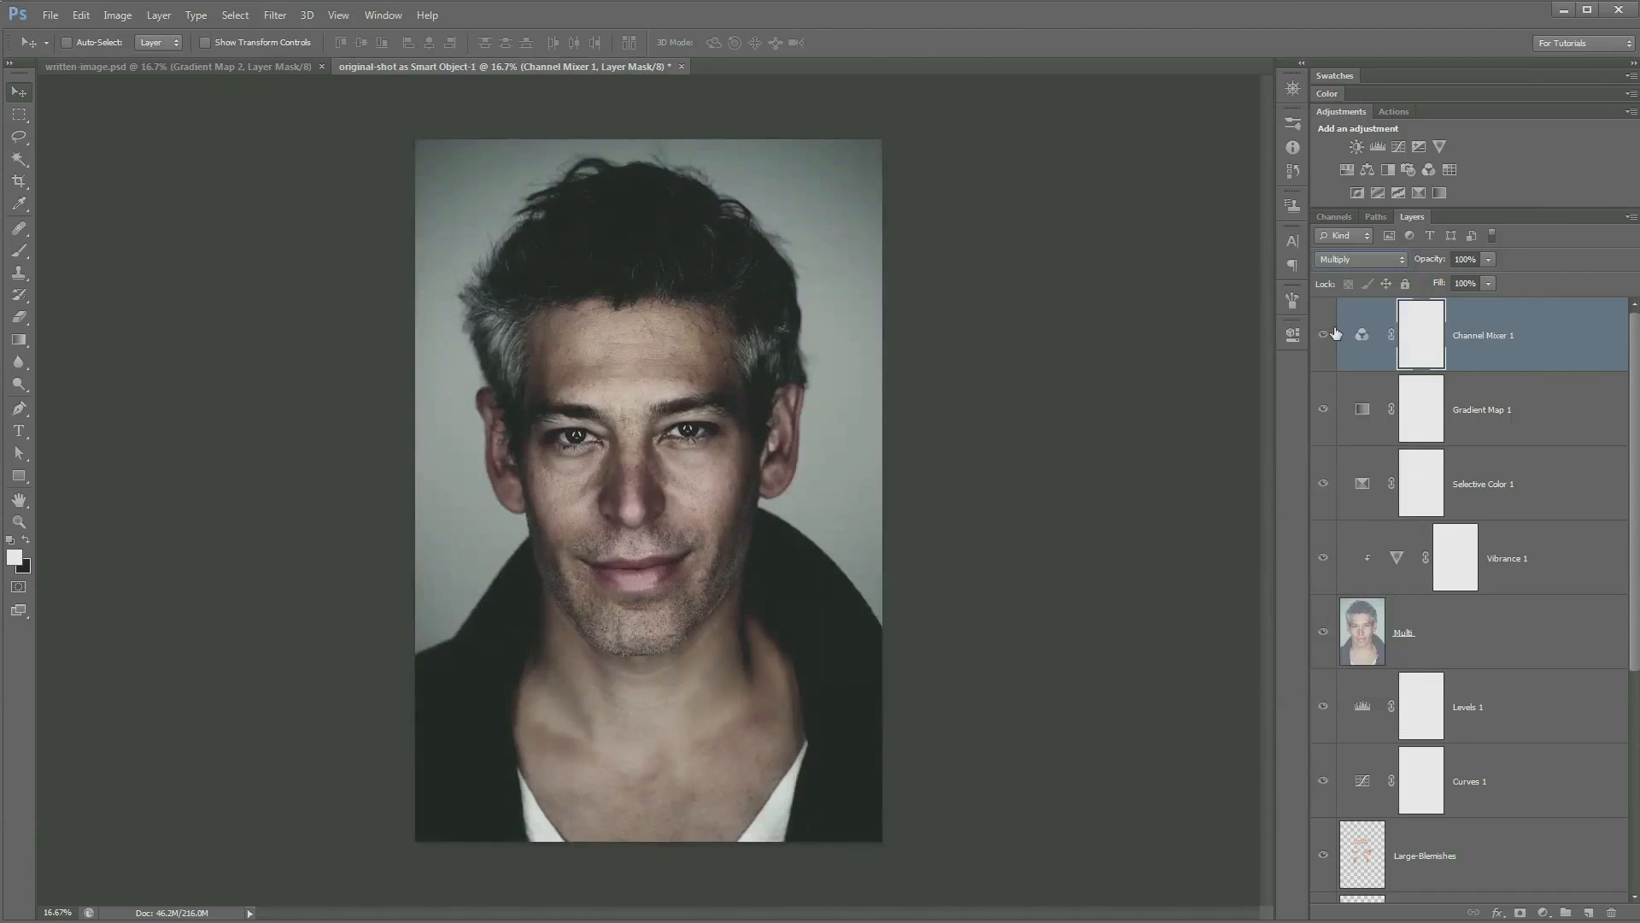
{"action": "mouse_move", "coordinate": [1435, 266]}
{"action": "left_mouse_down"}
{"action": "mouse_move", "coordinate": [1375, 262]}
{"action": "mouse_move", "coordinate": [1420, 262]}
{"action": "left_mouse_up"}
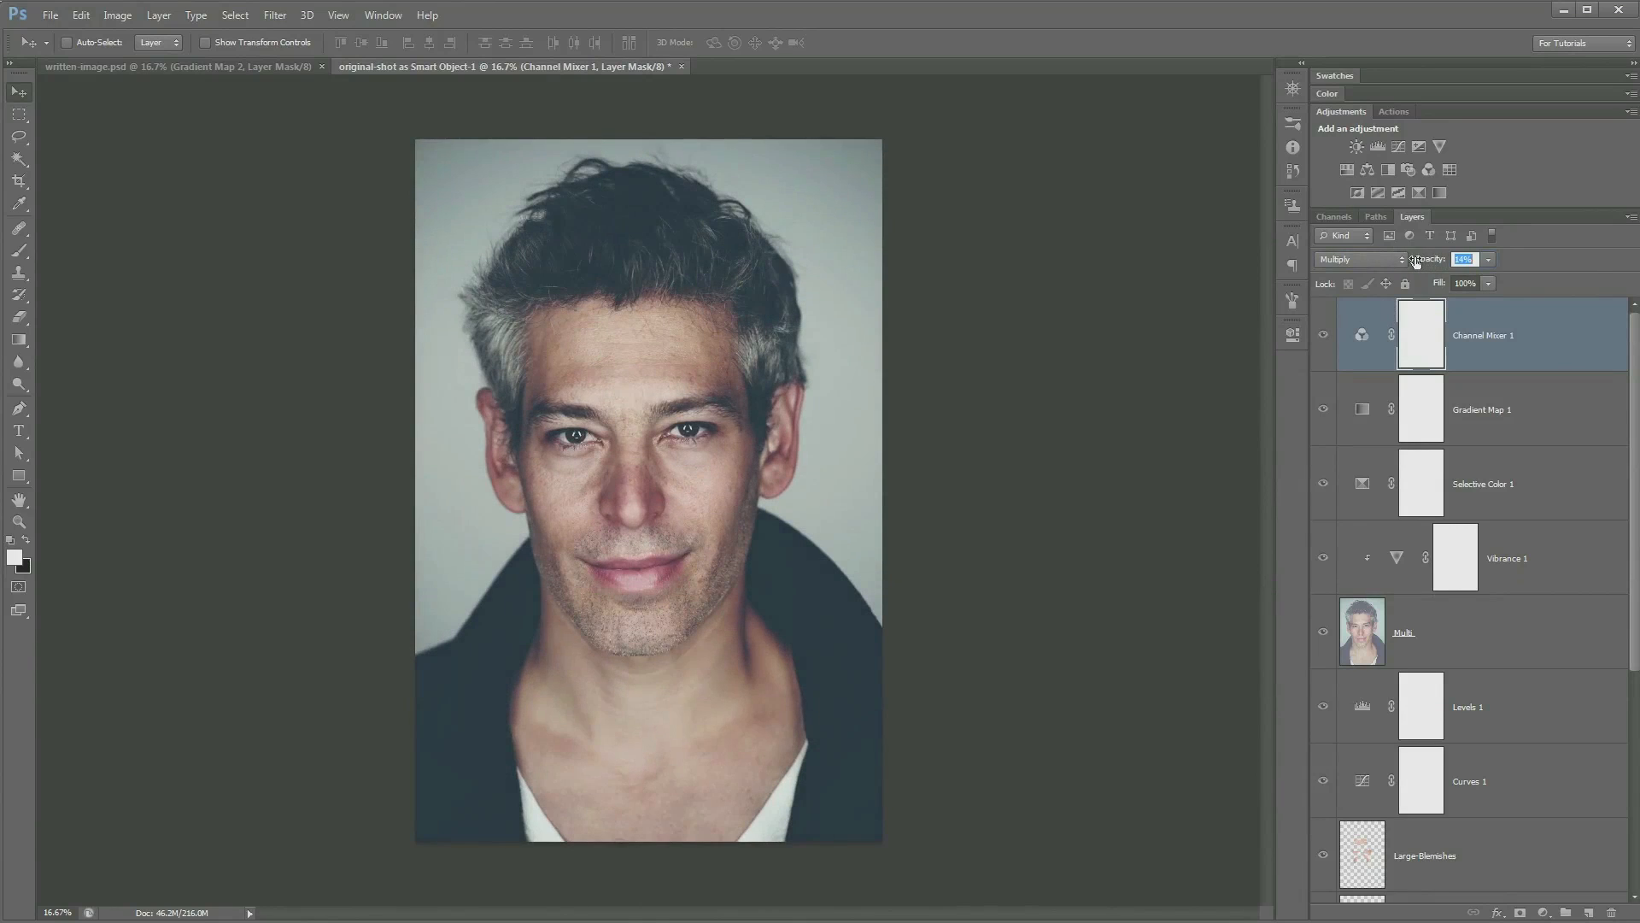
{"action": "left_click", "coordinate": [1324, 335]}
{"action": "left_click", "coordinate": [1324, 335]}
{"action": "left_click", "coordinate": [1325, 335]}
{"action": "left_click", "coordinate": [1325, 335]}
Step: Stamp all visible layers into a new desaturated layer on top, and add a hidden duplicate of it
{"action": "key", "text": "ctrl+shift+alt+e"}
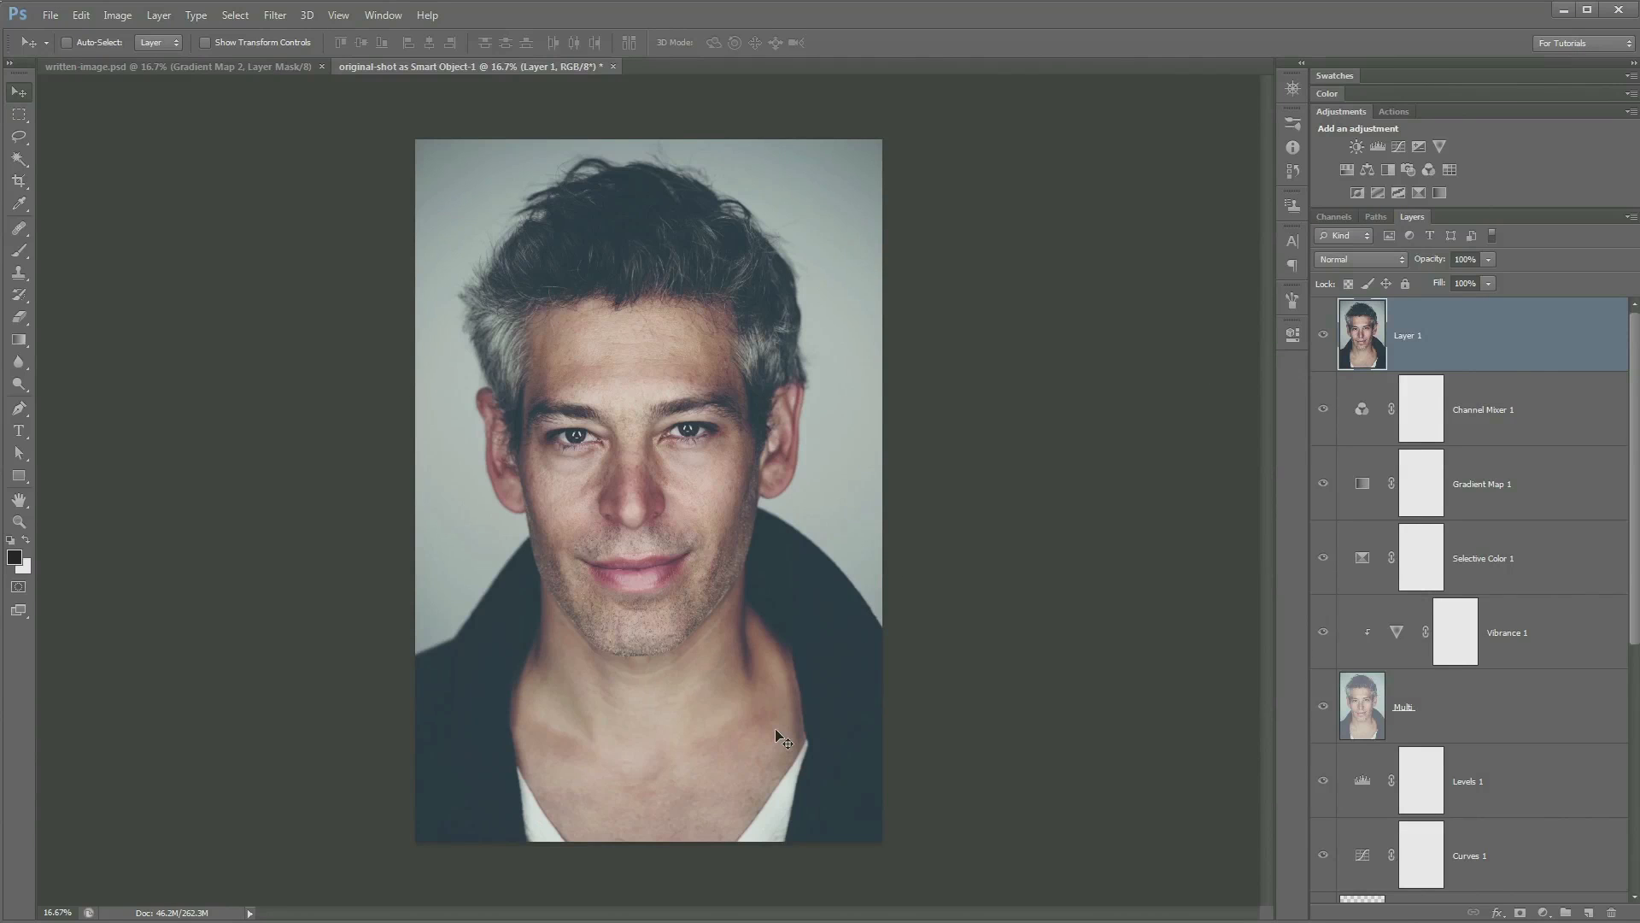
{"action": "key", "text": "ctrl+shift+u"}
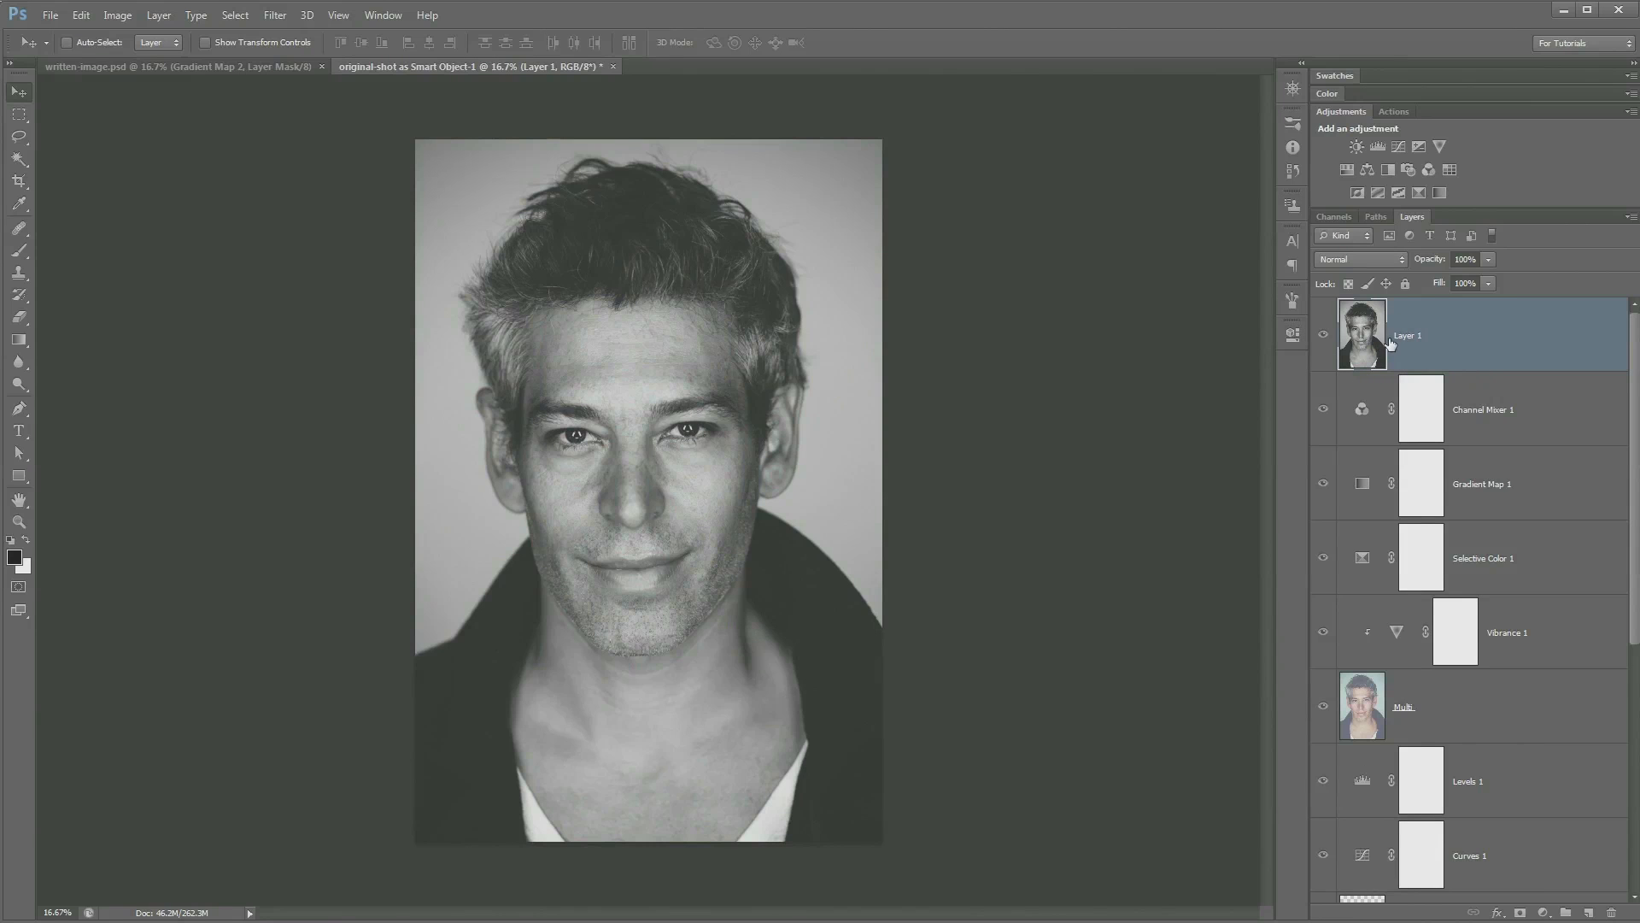
{"action": "key", "text": "ctrl+j"}
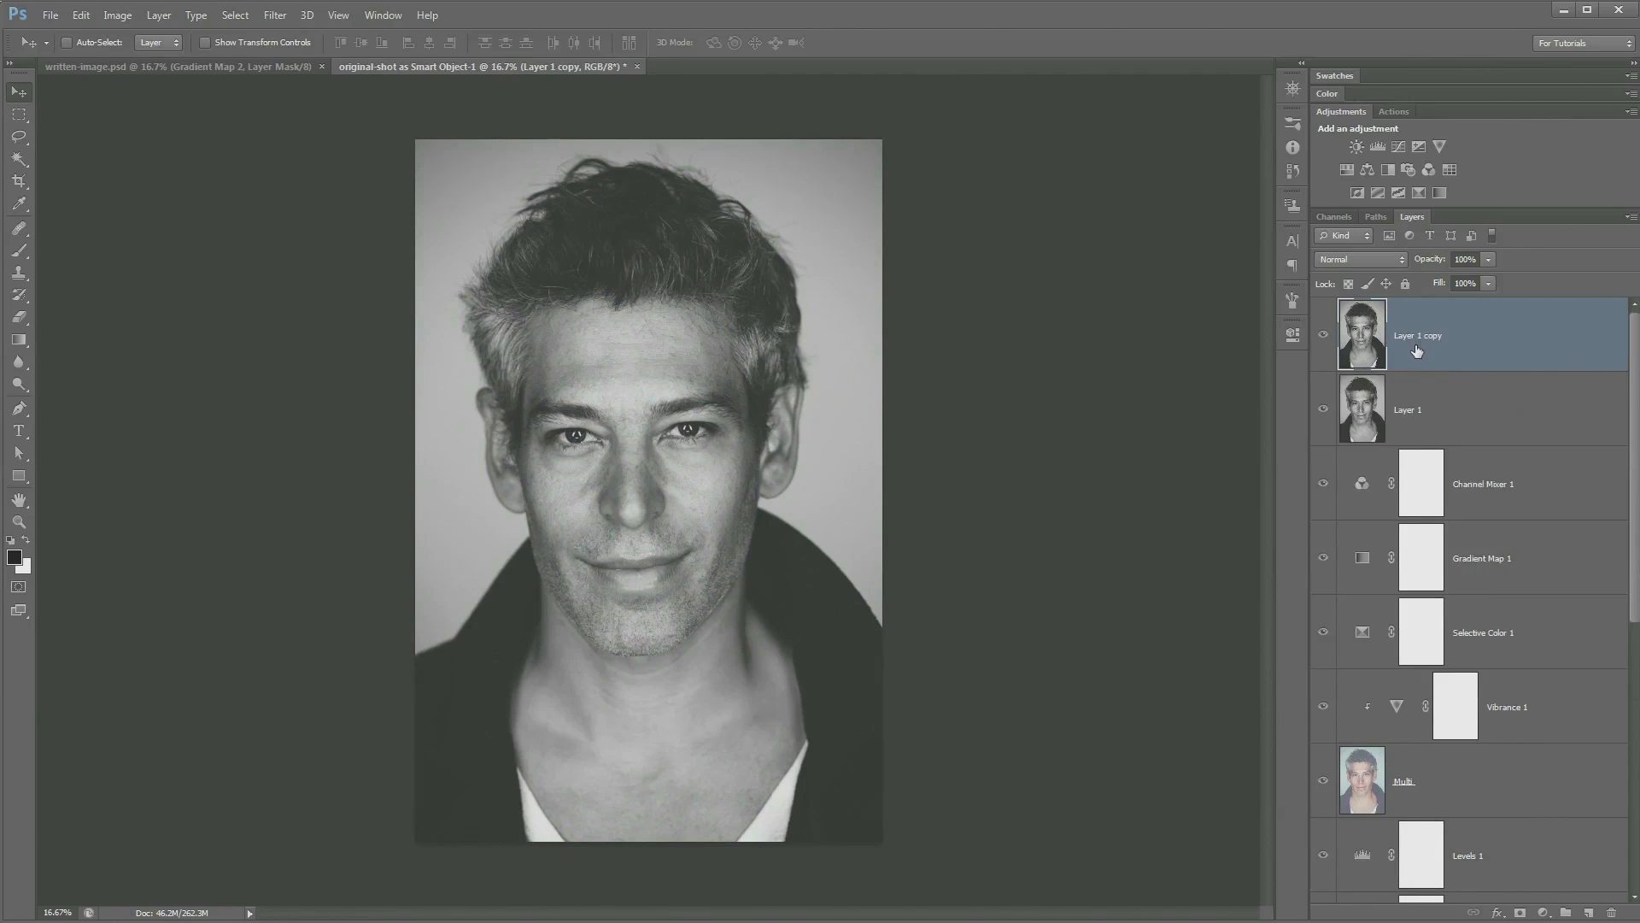
{"action": "left_click", "coordinate": [1324, 335]}
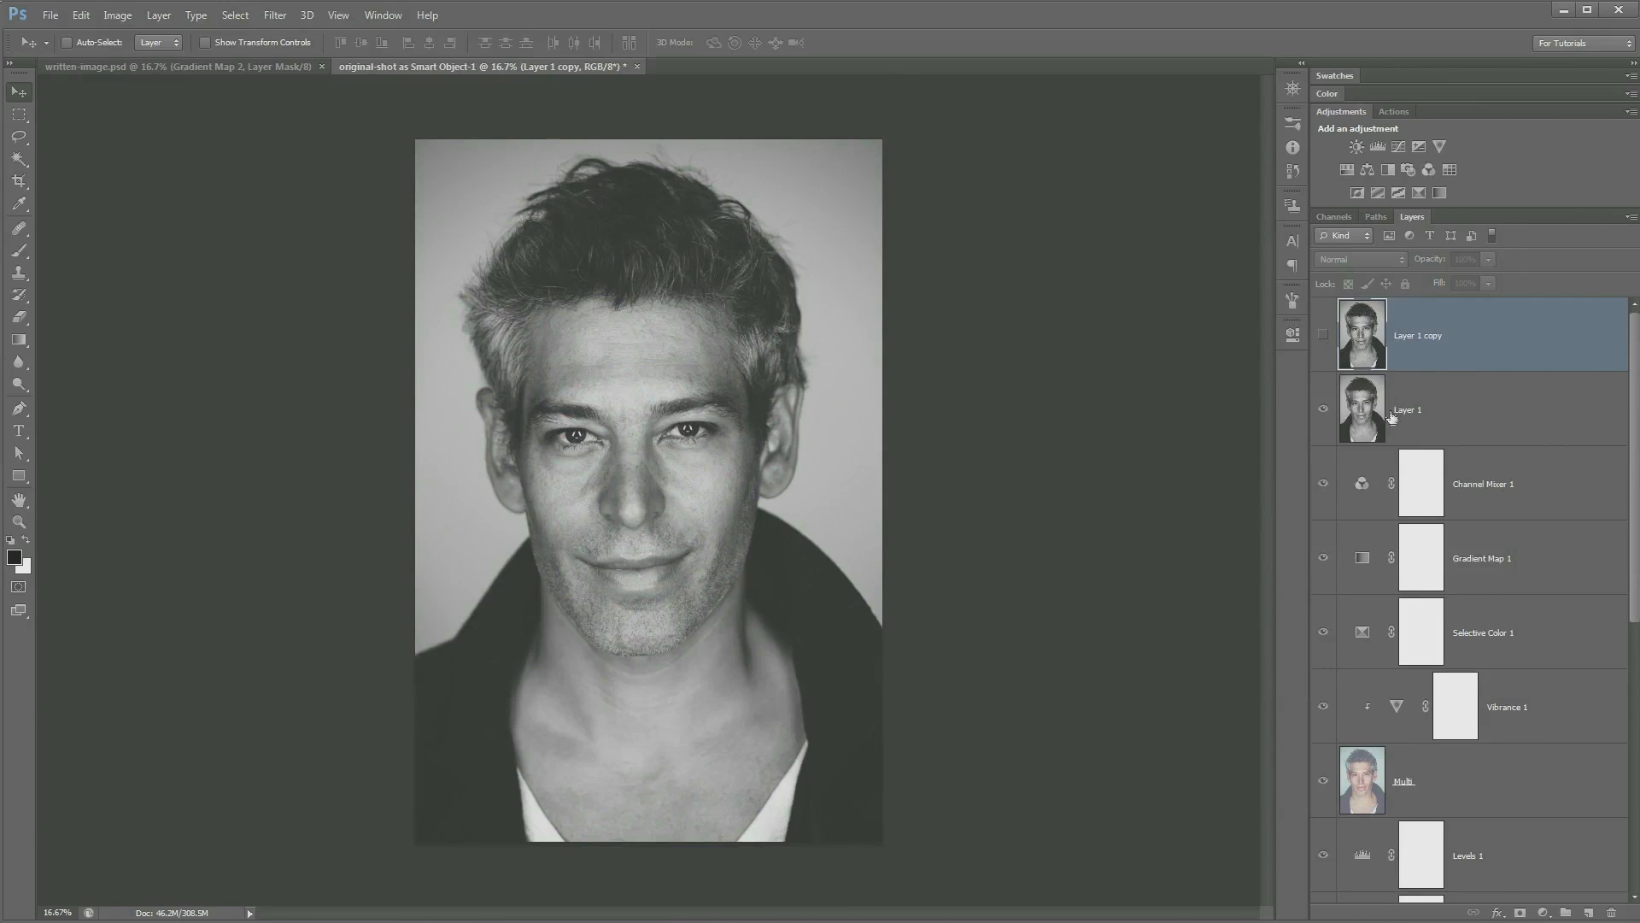
Step: Apply a High Pass filter with a radius of 44.2 pixels to Layer 1
{"action": "left_click", "coordinate": [1394, 414]}
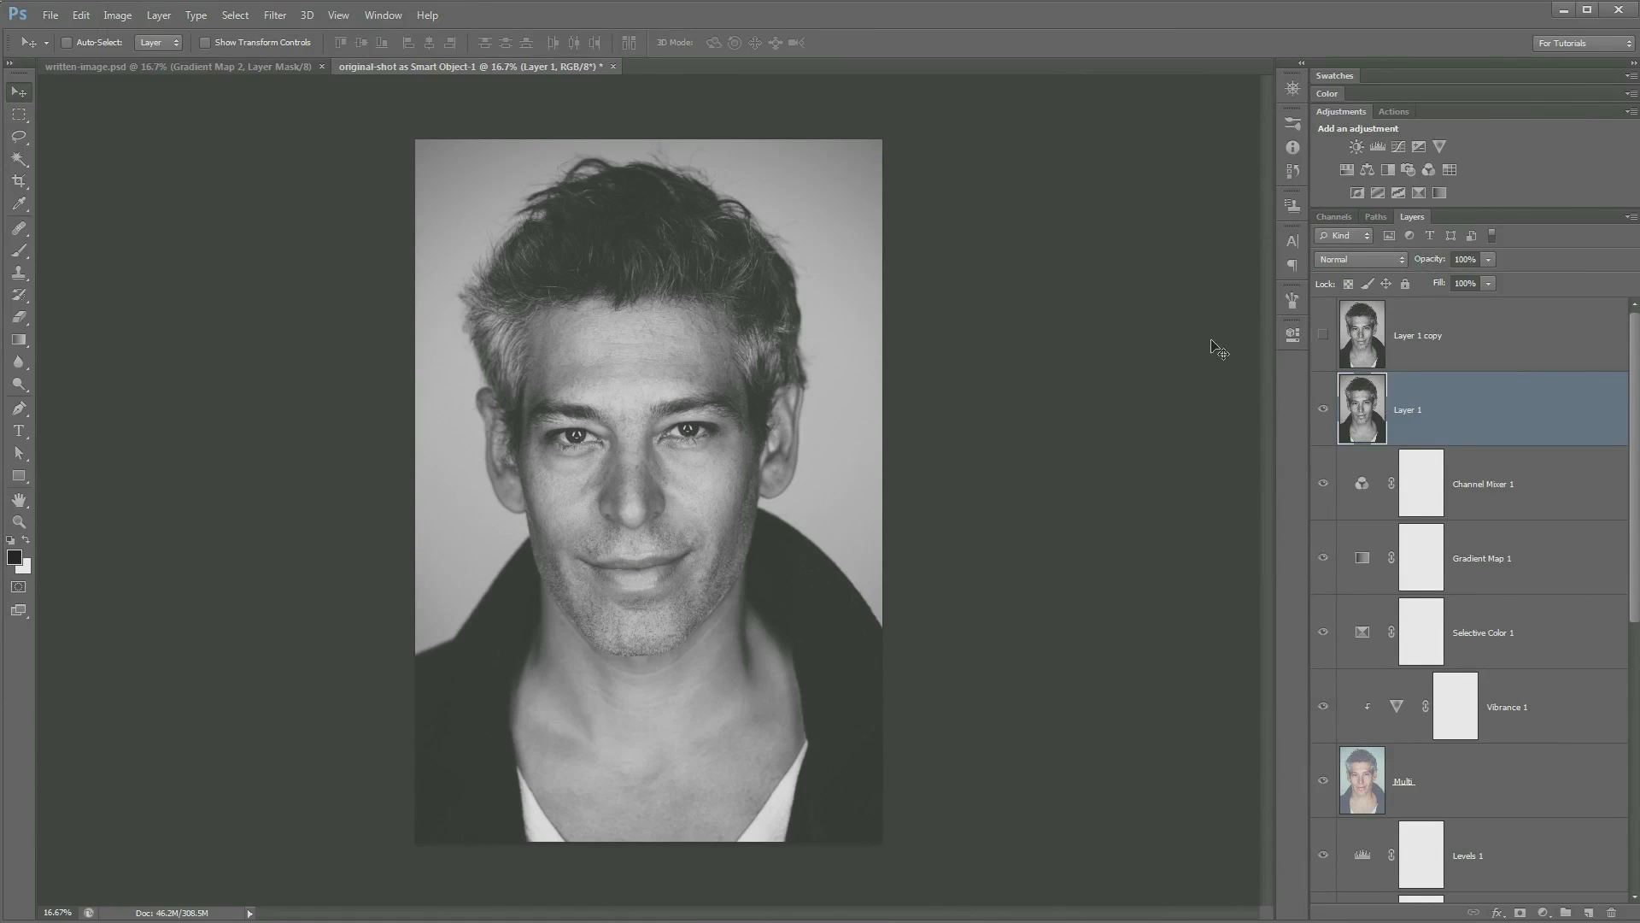
{"action": "left_click", "coordinate": [275, 16]}
{"action": "key", "text": "Escape"}
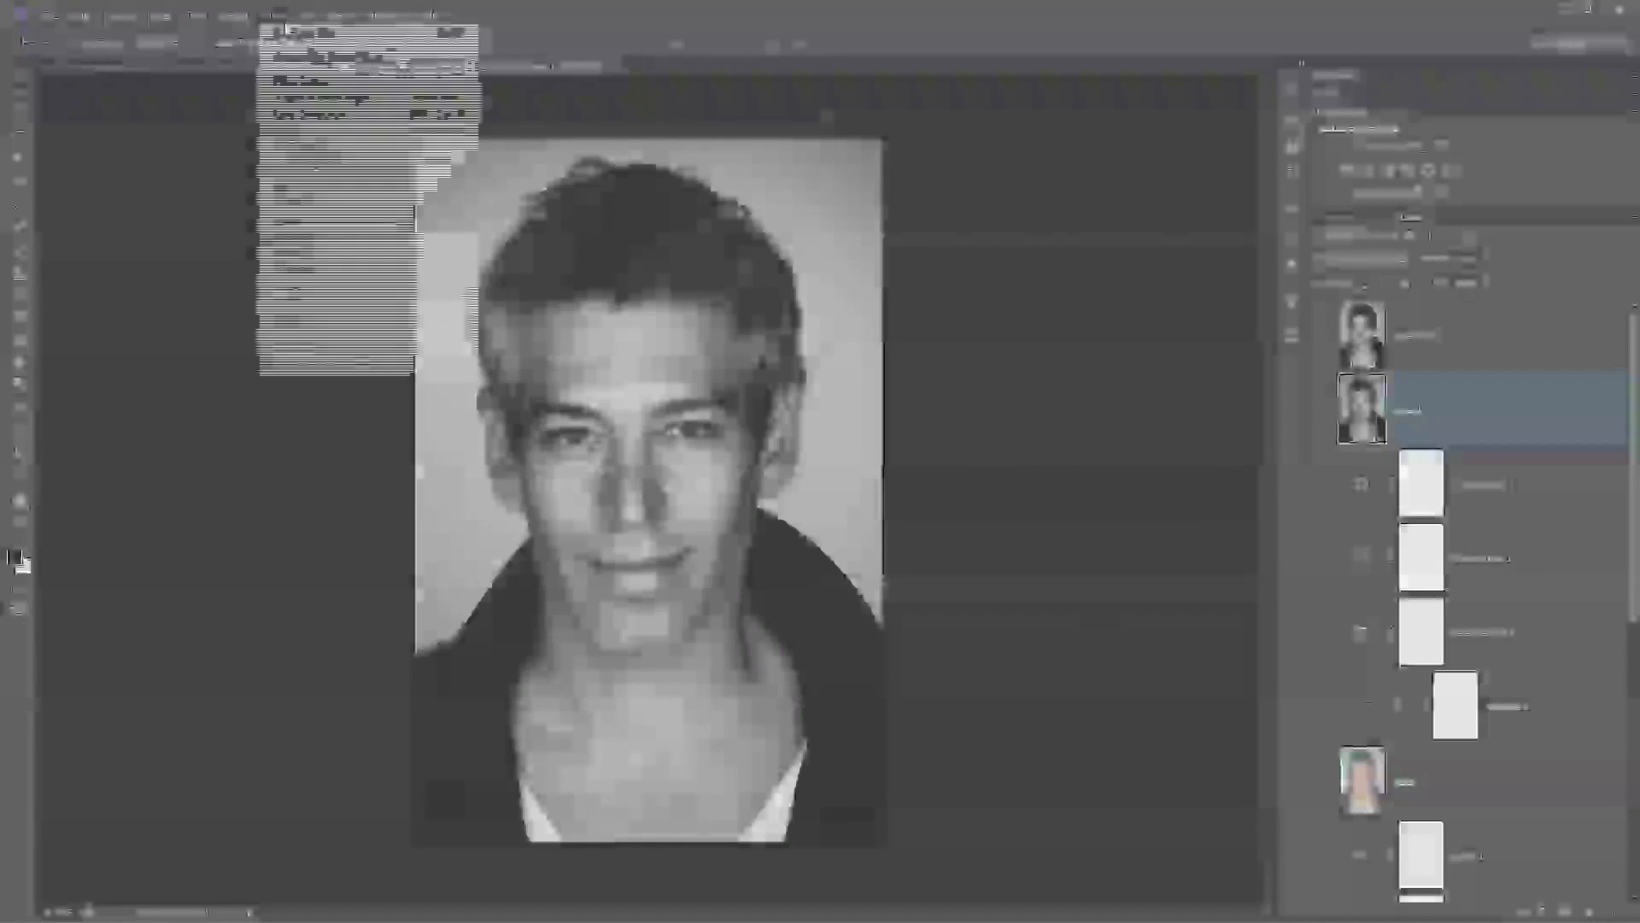
{"action": "mouse_move", "coordinate": [461, 314]}
{"action": "left_click", "coordinate": [508, 333]}
{"action": "left_click_drag", "start_coordinate": [453, 372], "coordinate": [1111, 262]}
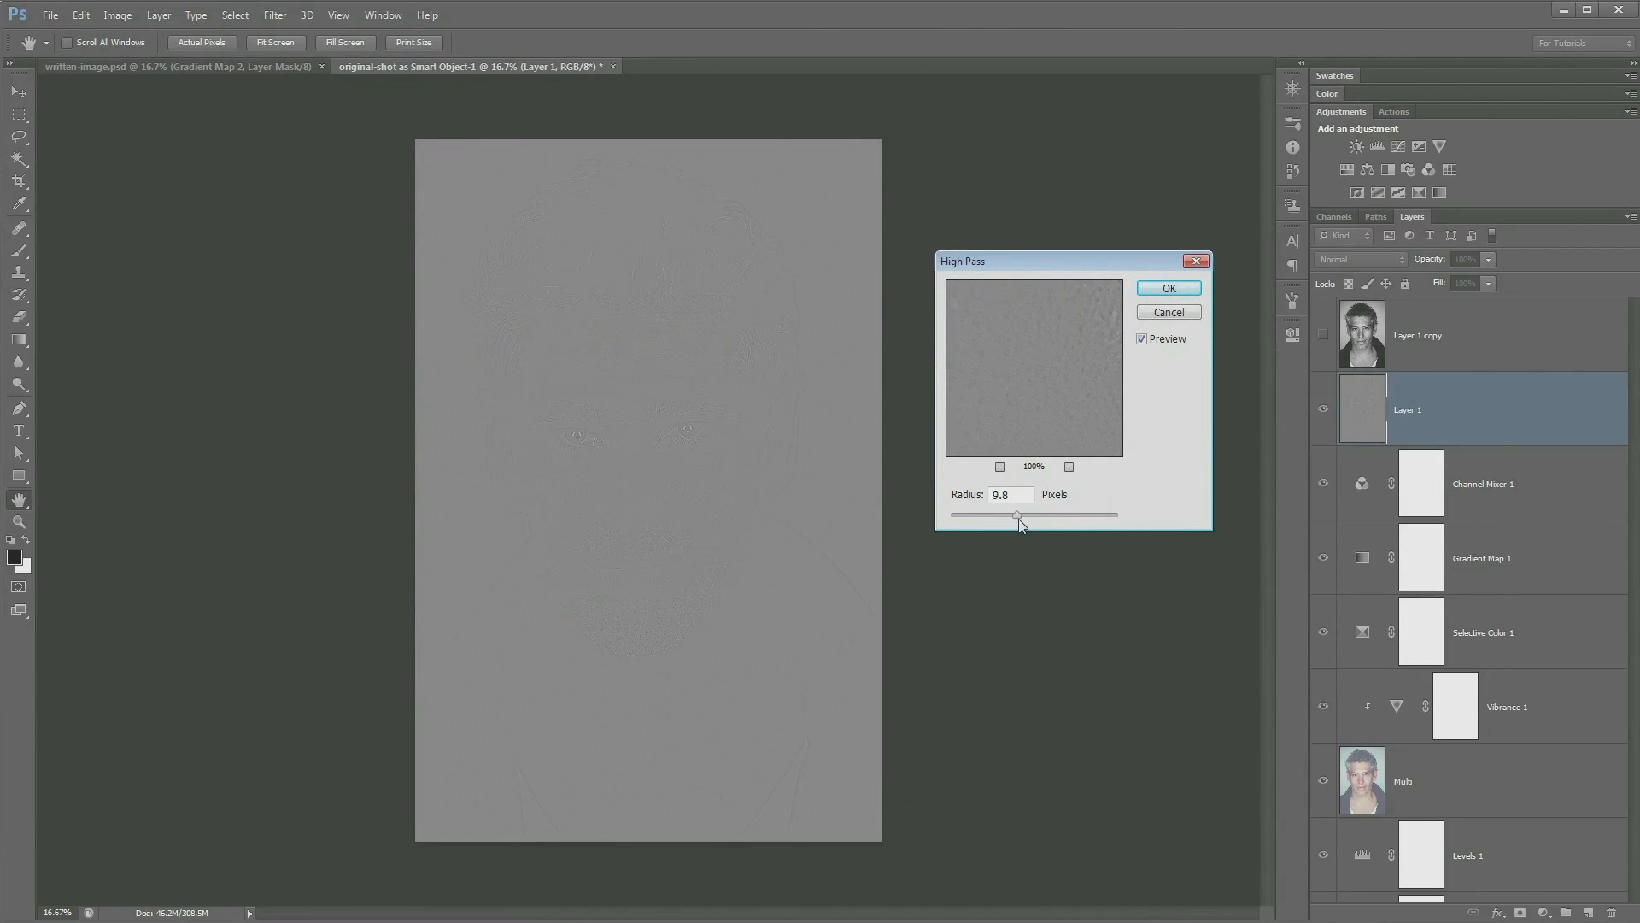
{"action": "left_click_drag", "start_coordinate": [1021, 520], "coordinate": [1039, 521]}
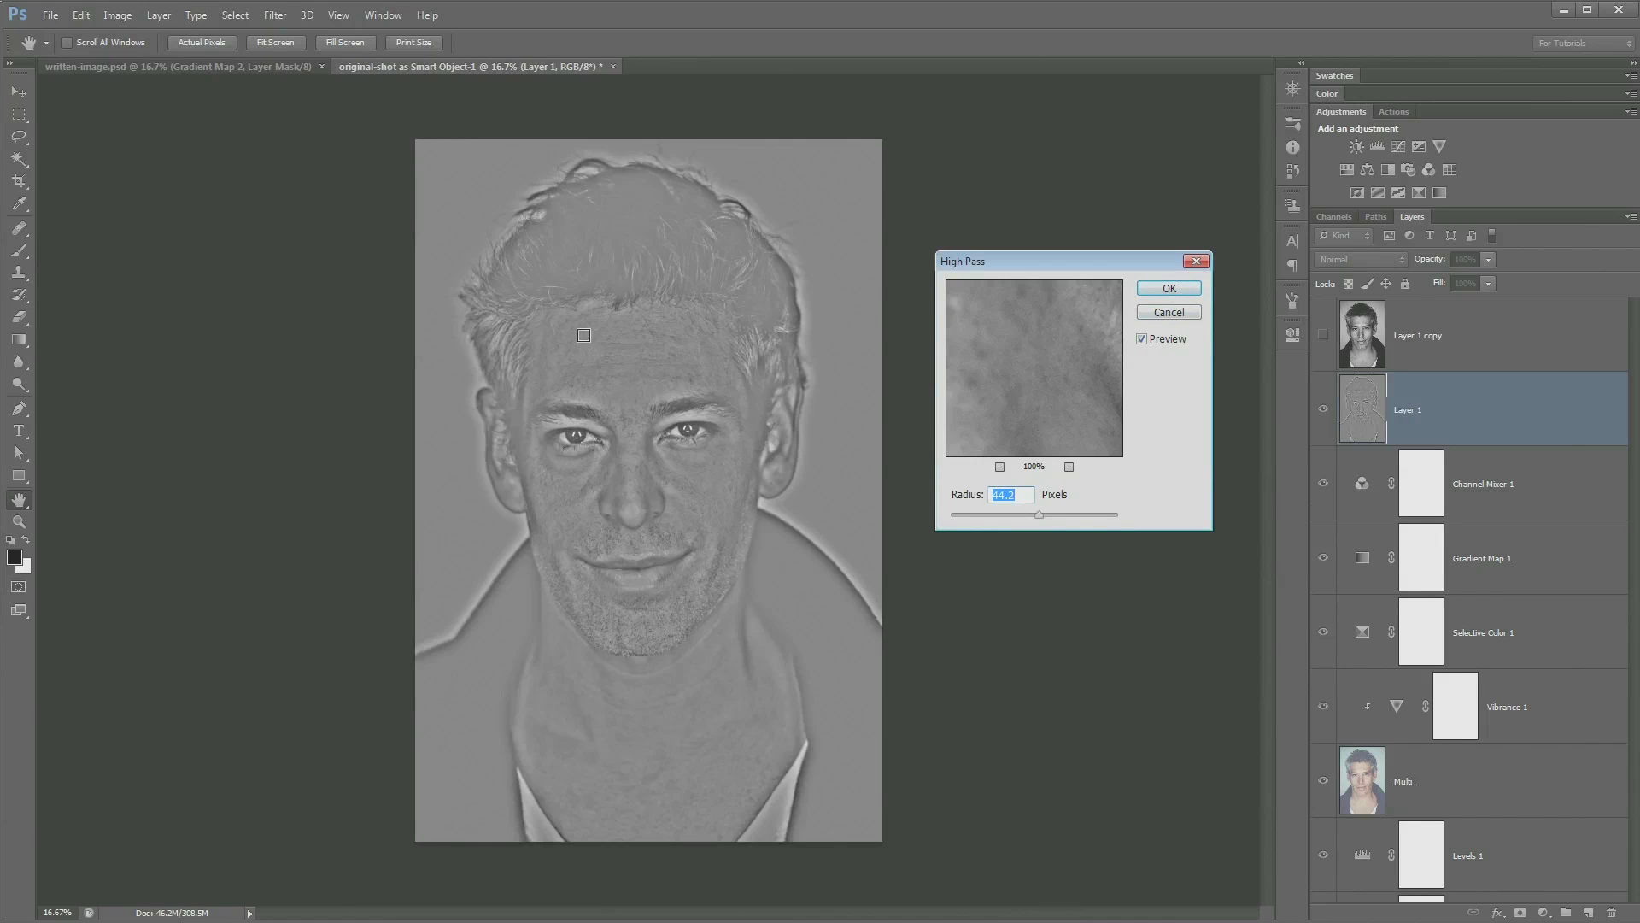
{"action": "left_click", "coordinate": [1167, 289]}
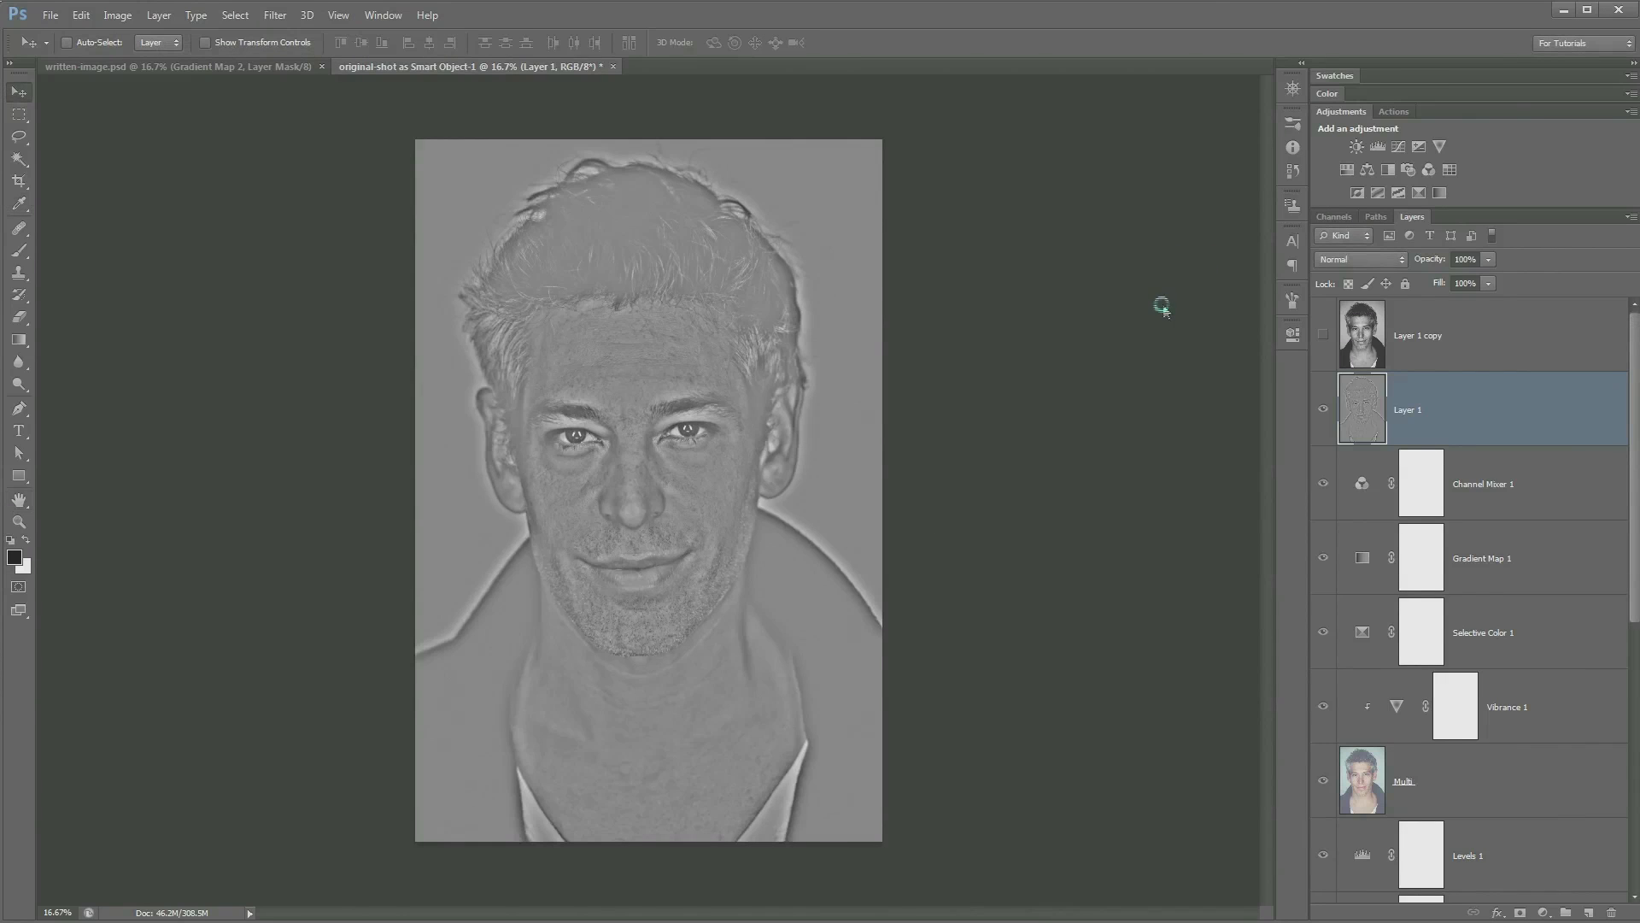
Step: Set Layer 1 to Soft Light and compare its large-scale sharpening on and off at 50% zoom on the face
{"action": "left_click", "coordinate": [1387, 261]}
{"action": "left_click", "coordinate": [1350, 471]}
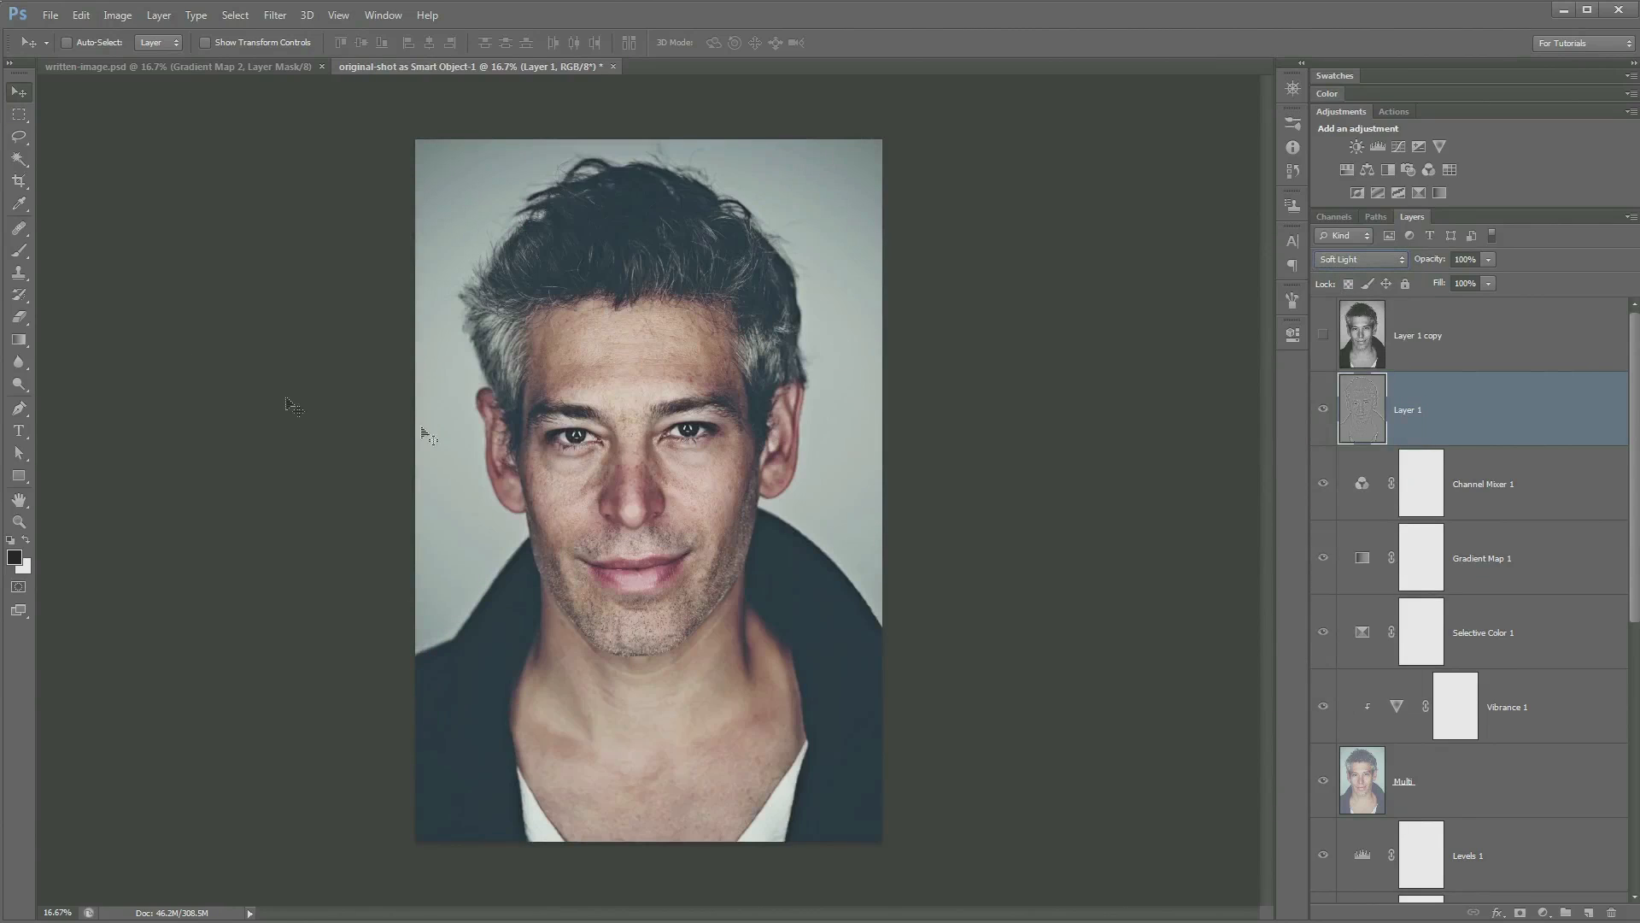
{"action": "left_click", "coordinate": [18, 522]}
{"action": "left_click_drag", "start_coordinate": [596, 496], "coordinate": [750, 444]}
{"action": "left_click", "coordinate": [750, 444]}
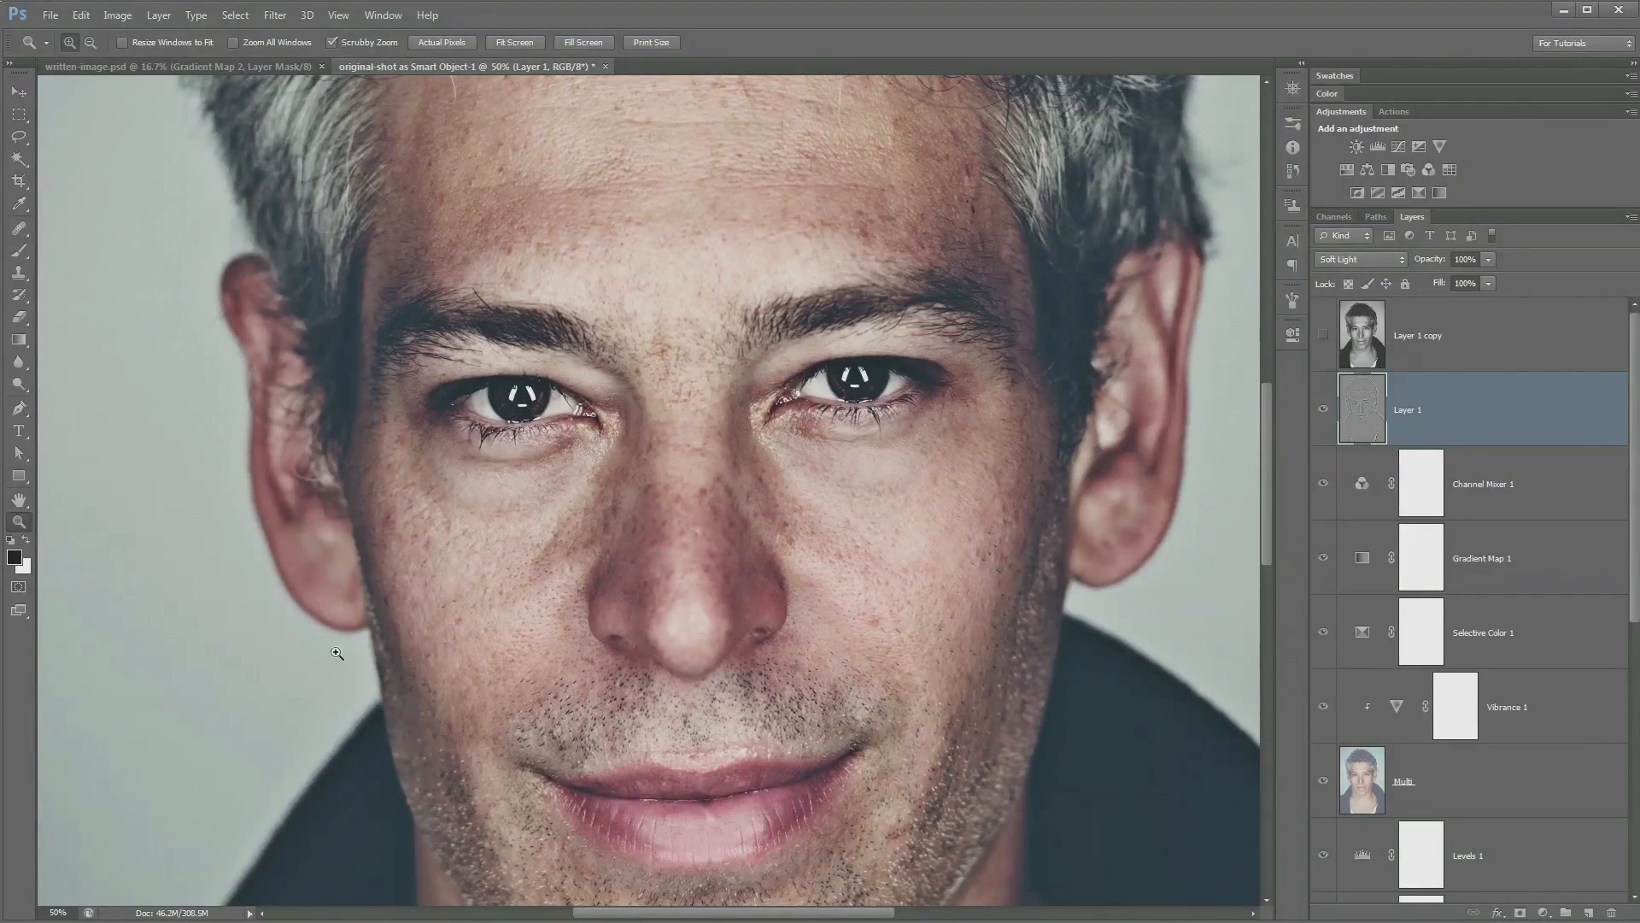
{"action": "key", "text": "v"}
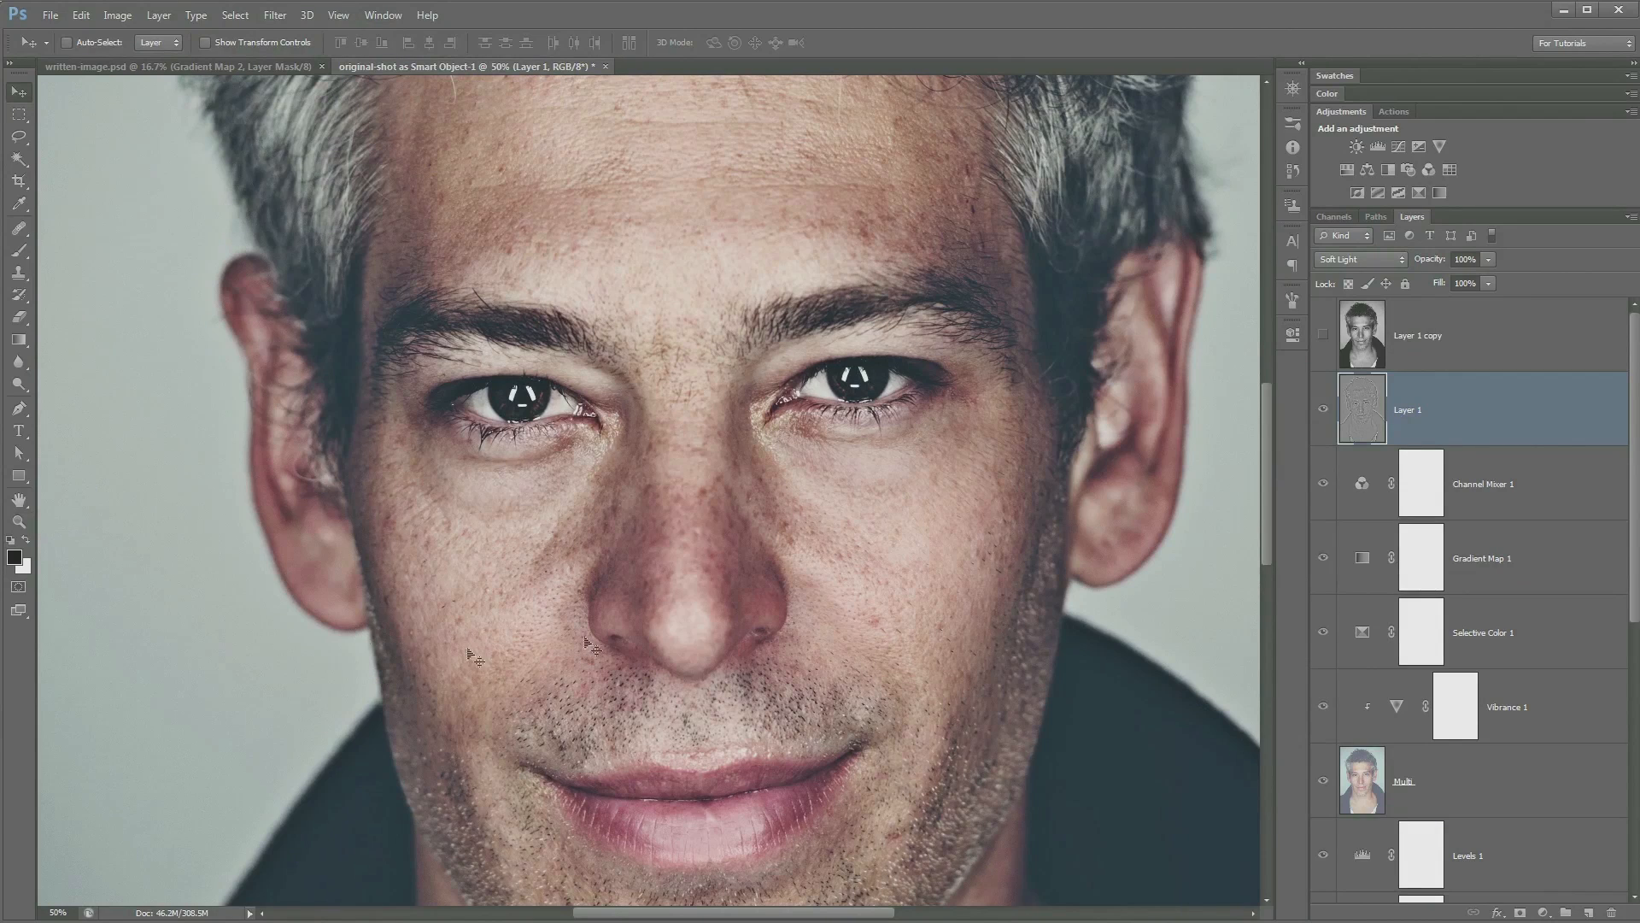
{"action": "left_click", "coordinate": [1323, 411]}
{"action": "left_click", "coordinate": [1324, 410]}
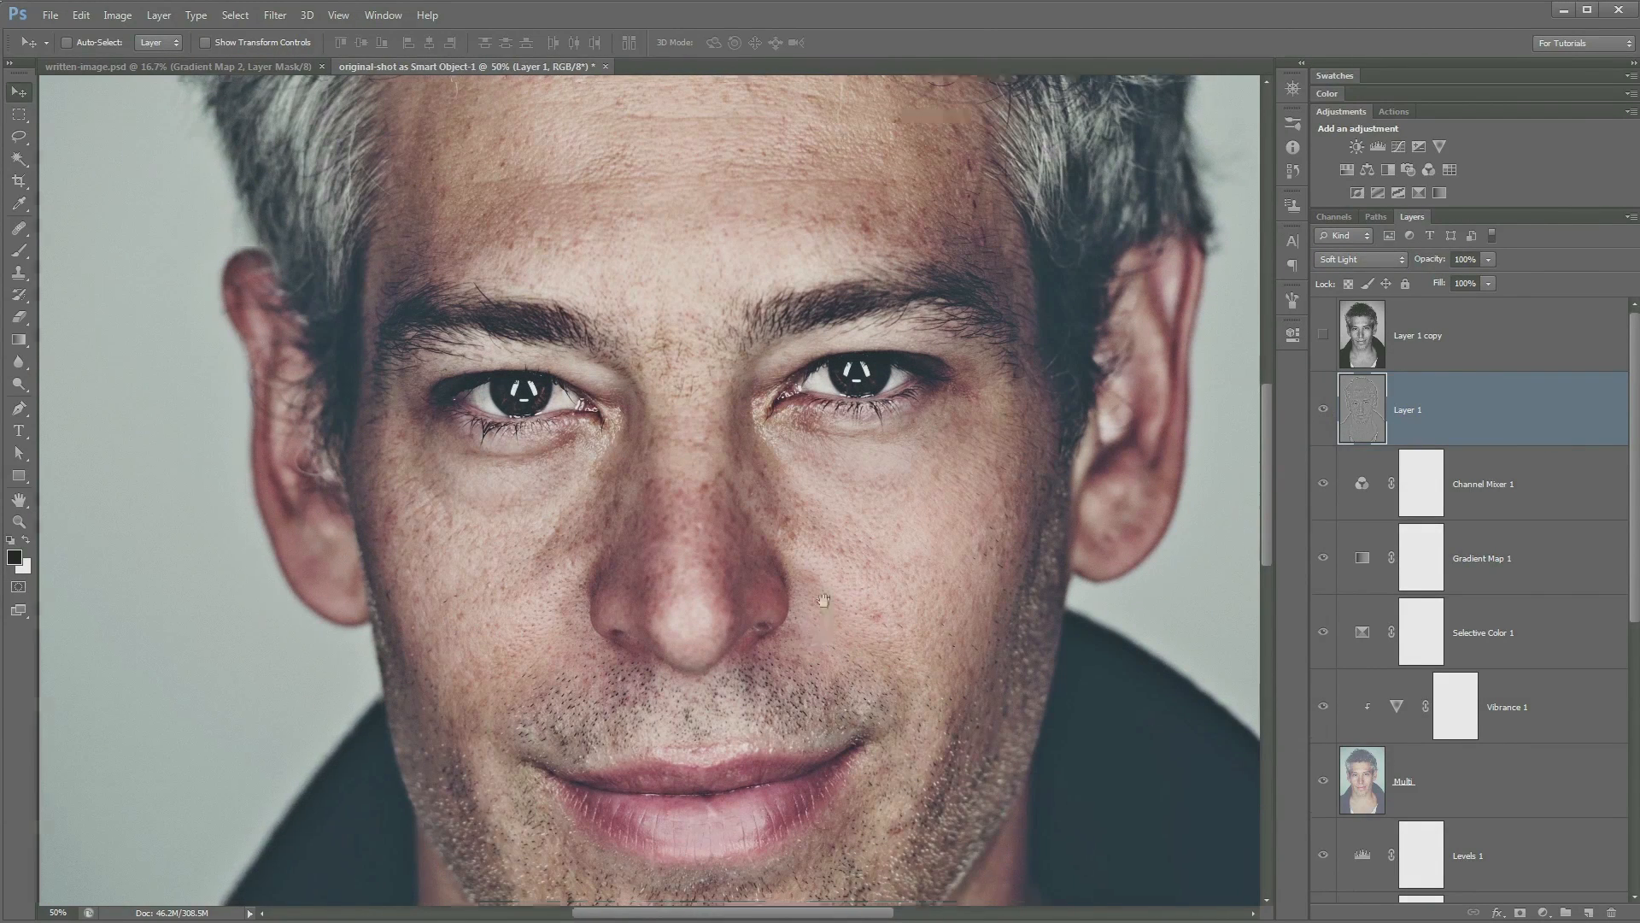
Step: Inspect the sharpened face, lower Layer 1's opacity to 33%, and compare the layer on and off
{"action": "left_click_drag", "start_coordinate": [812, 675], "coordinate": [809, 543]}
{"action": "left_click_drag", "start_coordinate": [790, 489], "coordinate": [801, 777]}
{"action": "mouse_move", "coordinate": [803, 540]}
{"action": "left_mouse_down"}
{"action": "mouse_move", "coordinate": [814, 729]}
{"action": "mouse_move", "coordinate": [801, 538]}
{"action": "left_mouse_up"}
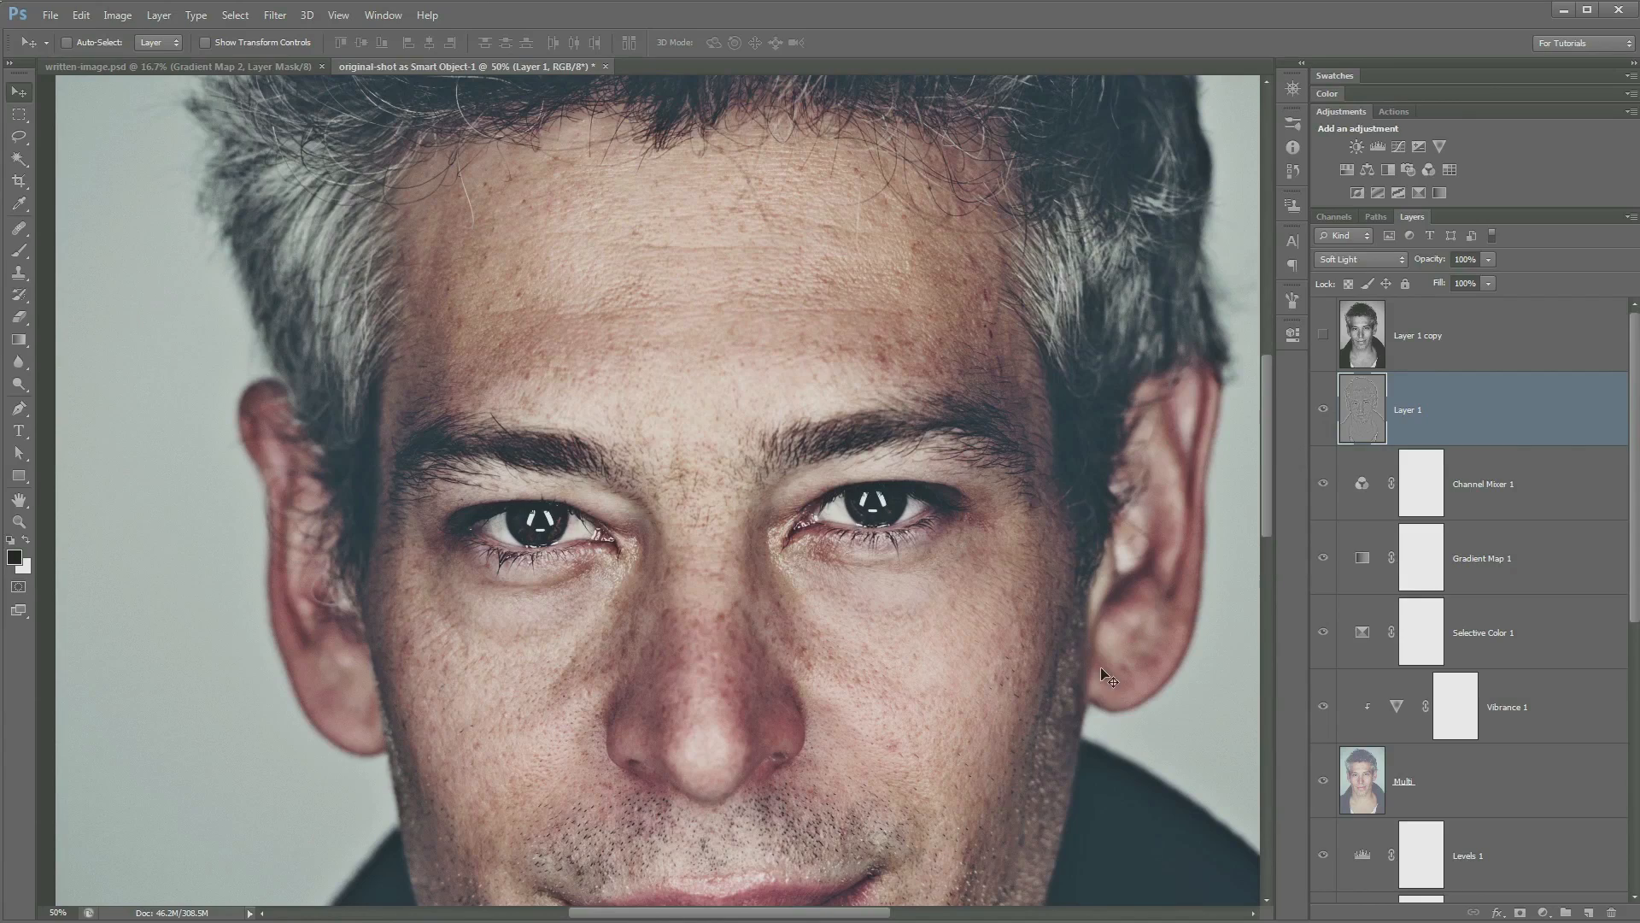
{"action": "left_click_drag", "start_coordinate": [889, 632], "coordinate": [871, 475]}
{"action": "left_click_drag", "start_coordinate": [1430, 263], "coordinate": [1374, 262]}
{"action": "left_click", "coordinate": [1326, 410]}
{"action": "left_click", "coordinate": [1327, 408]}
{"action": "left_click", "coordinate": [1326, 409]}
{"action": "left_click", "coordinate": [1325, 412]}
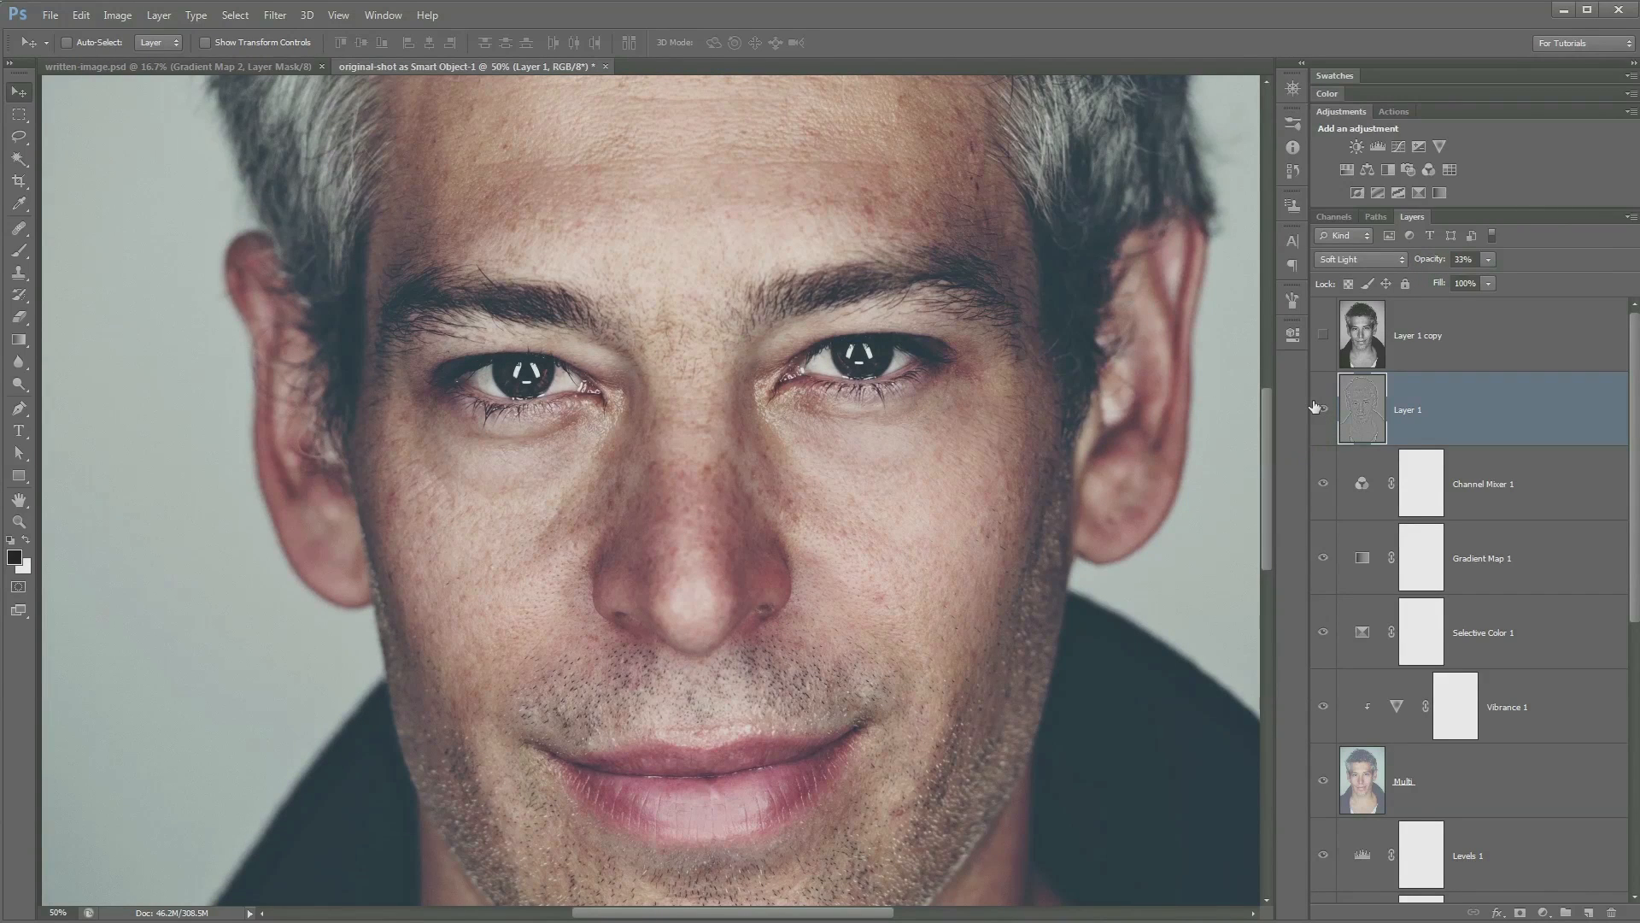
Step: Make the Layer 1 copy layer visible and select it, with the eyes in view at 100% zoom
{"action": "key", "text": "ctrl+minus"}
{"action": "left_click", "coordinate": [1324, 341]}
{"action": "left_click", "coordinate": [1353, 346]}
{"action": "key", "text": "z"}
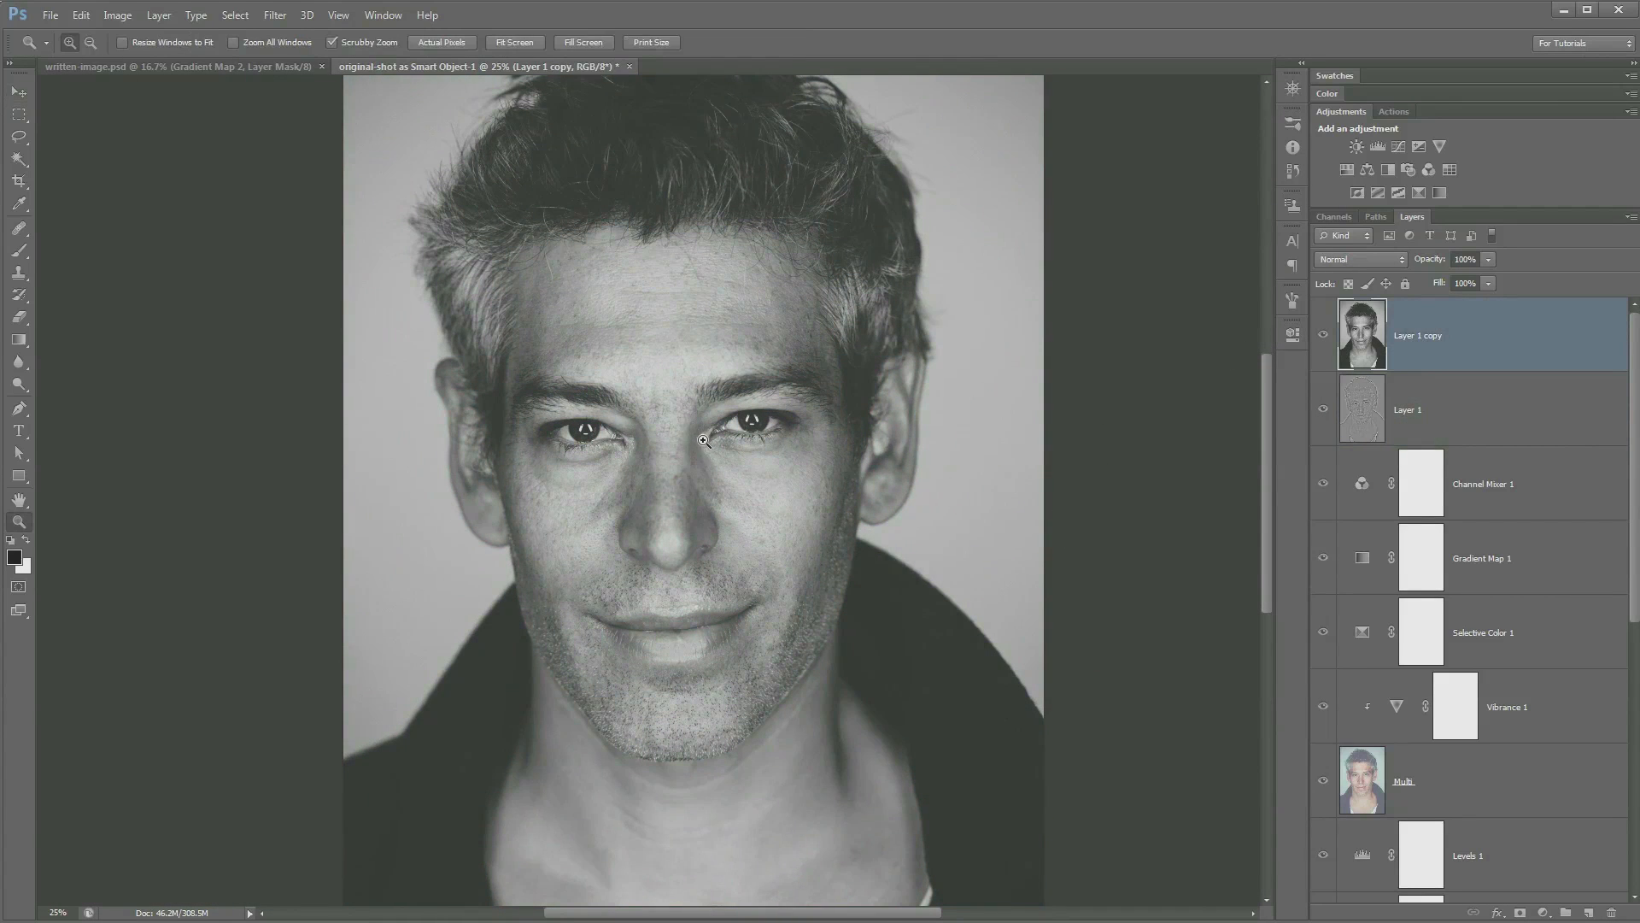
{"action": "left_click", "coordinate": [703, 440]}
{"action": "left_click", "coordinate": [699, 465]}
{"action": "left_click", "coordinate": [696, 491]}
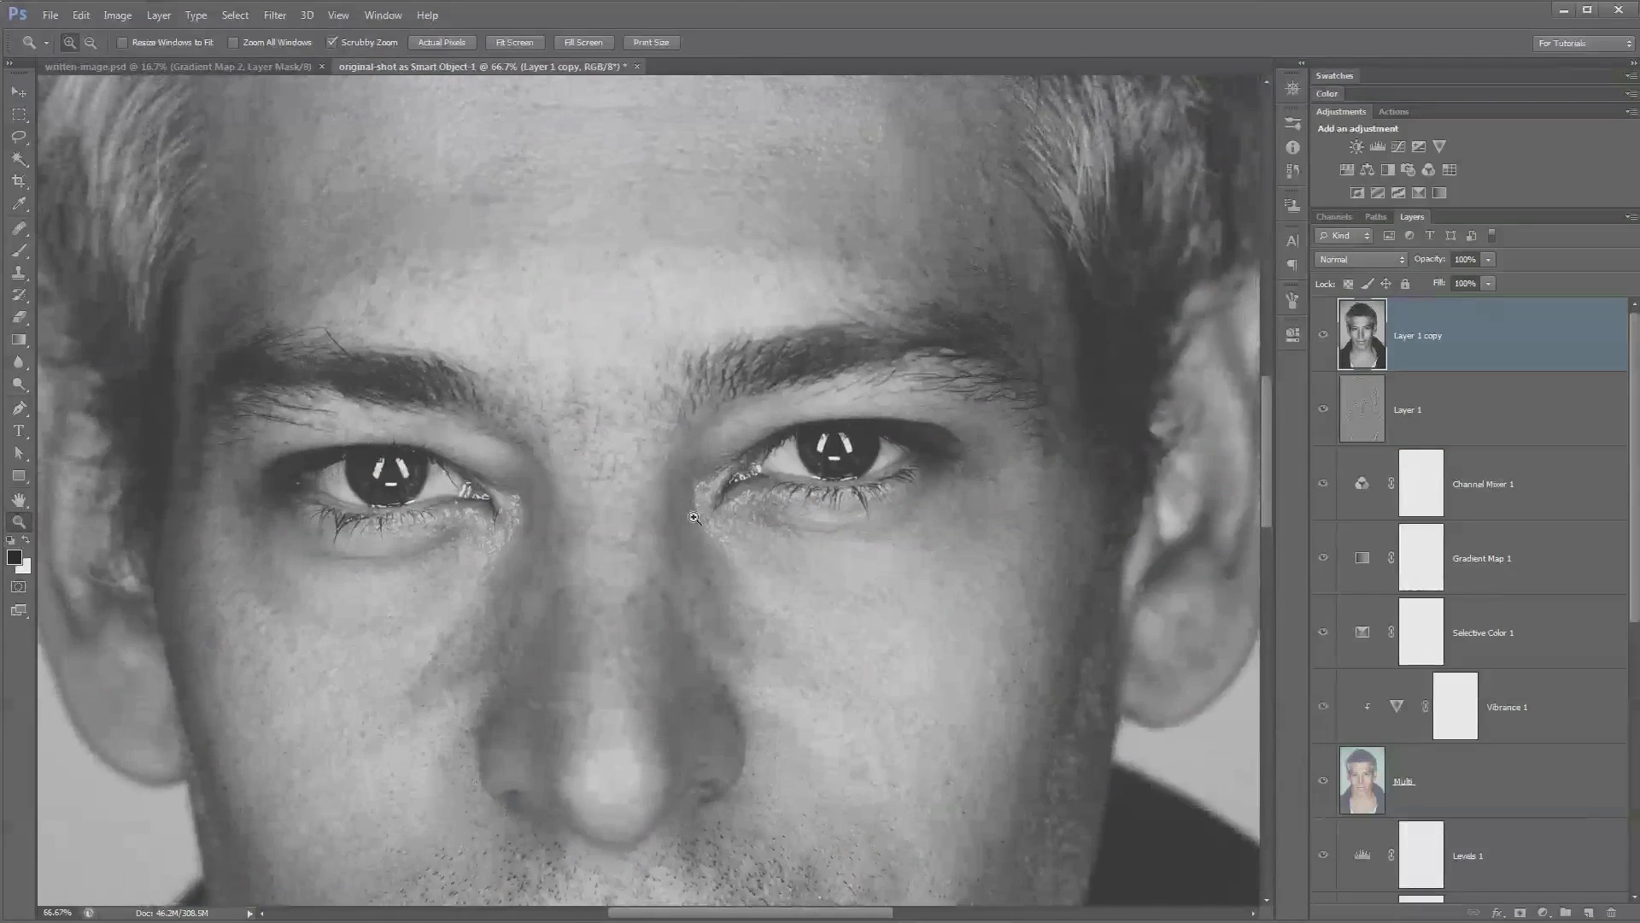
{"action": "left_click", "coordinate": [694, 518]}
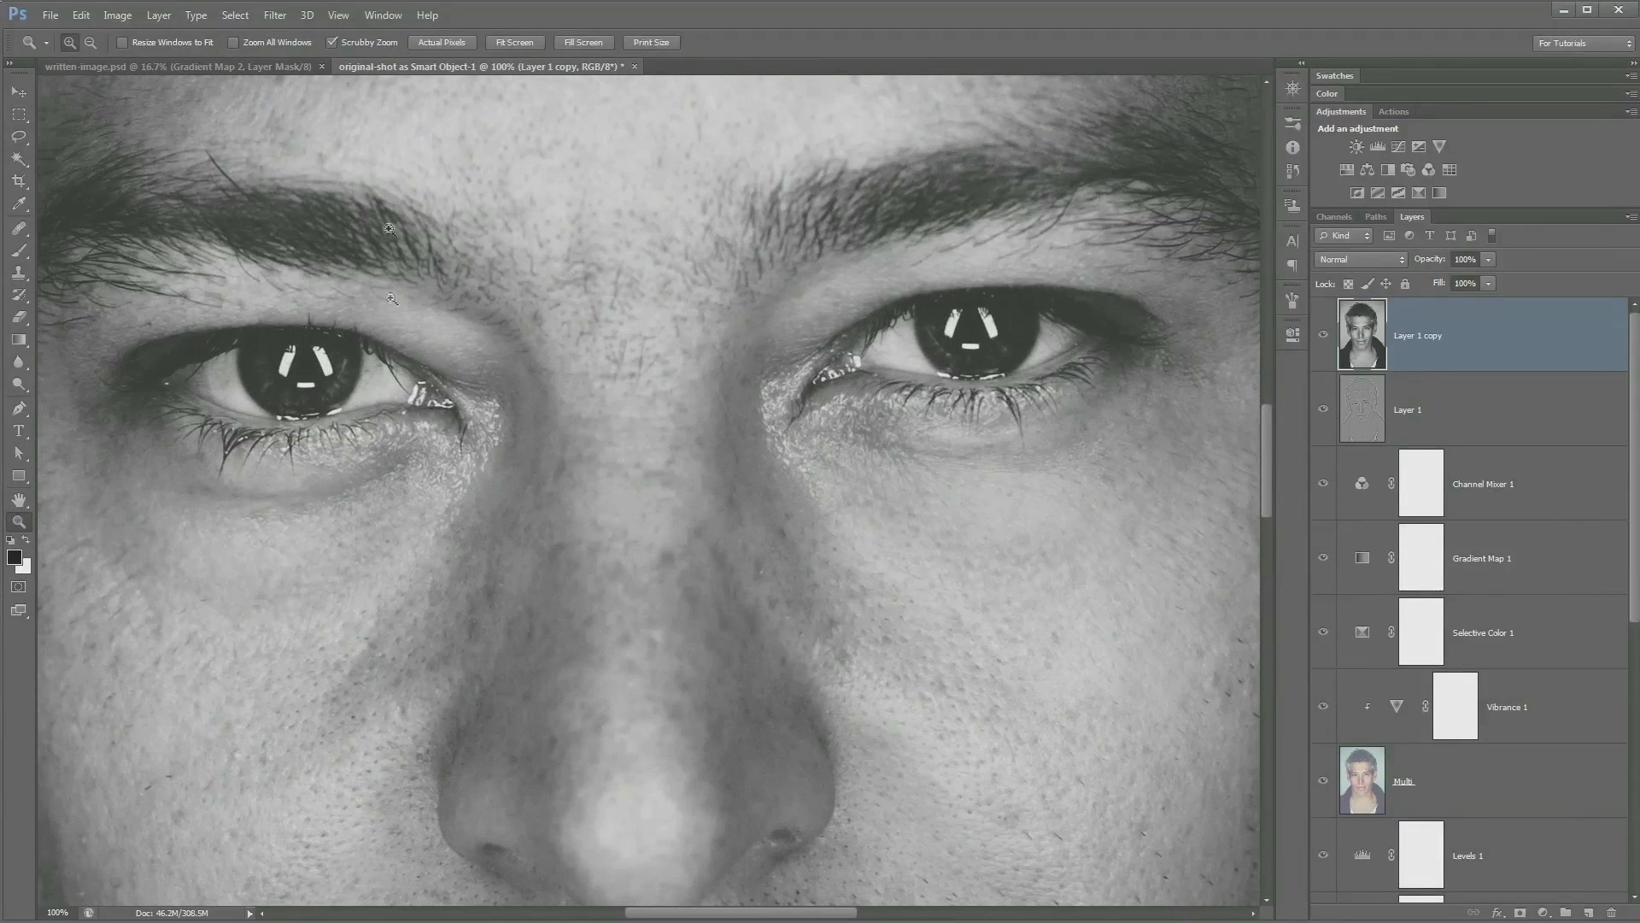
Step: Apply a High Pass filter with a very small radius to Layer 1 copy so only fine details are outlined
{"action": "left_click", "coordinate": [275, 15]}
{"action": "mouse_move", "coordinate": [435, 317]}
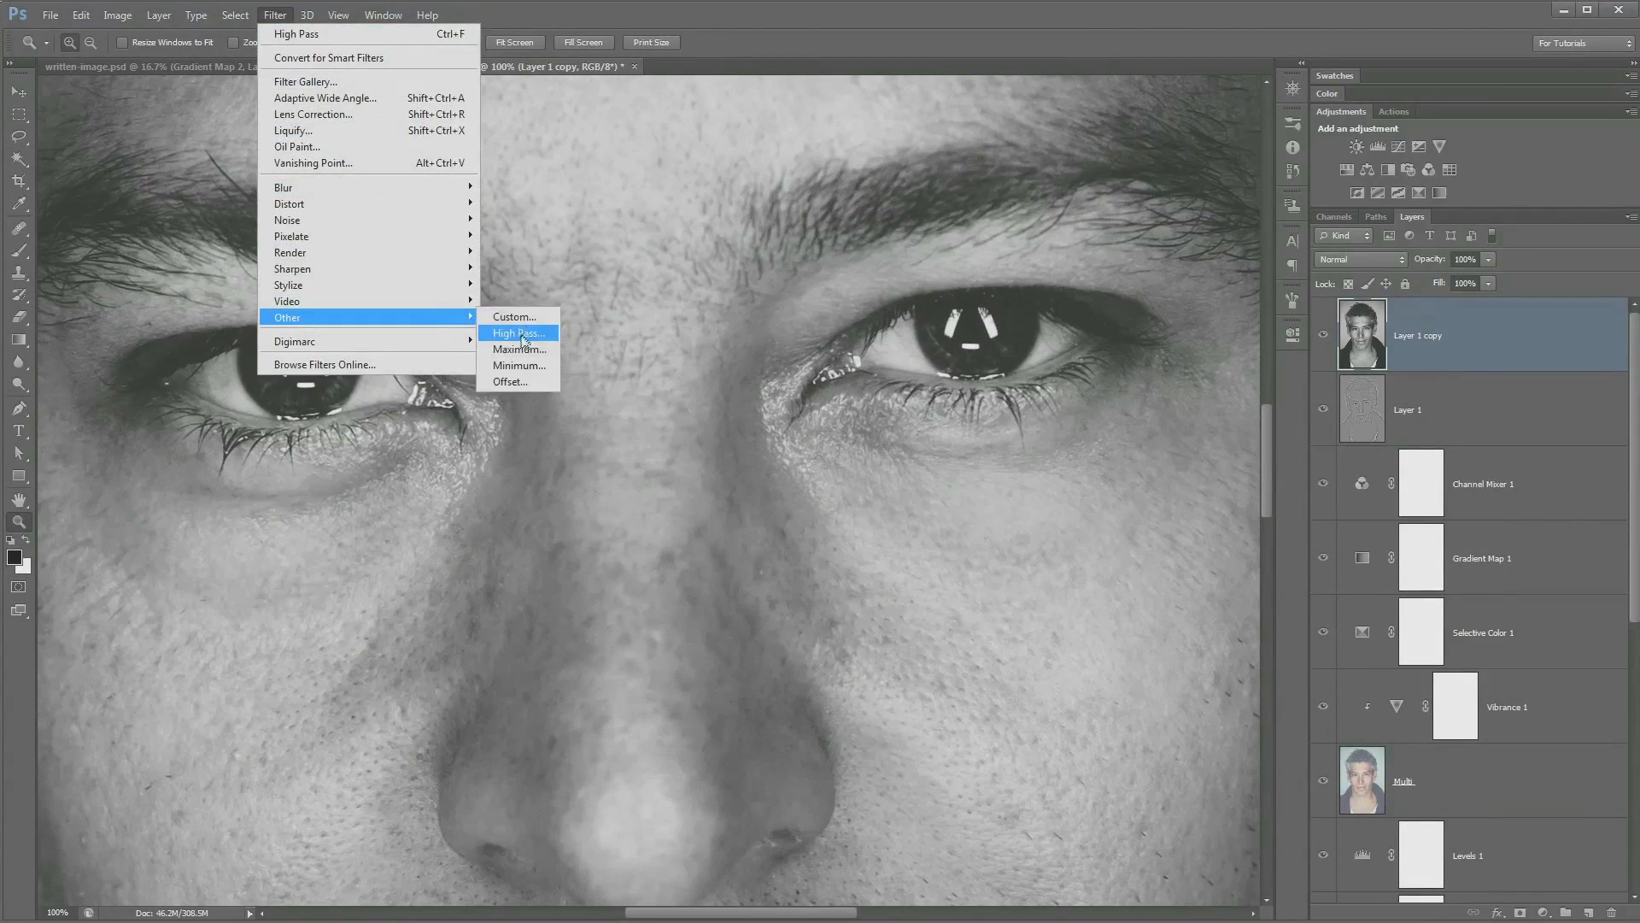
{"action": "left_click", "coordinate": [512, 334]}
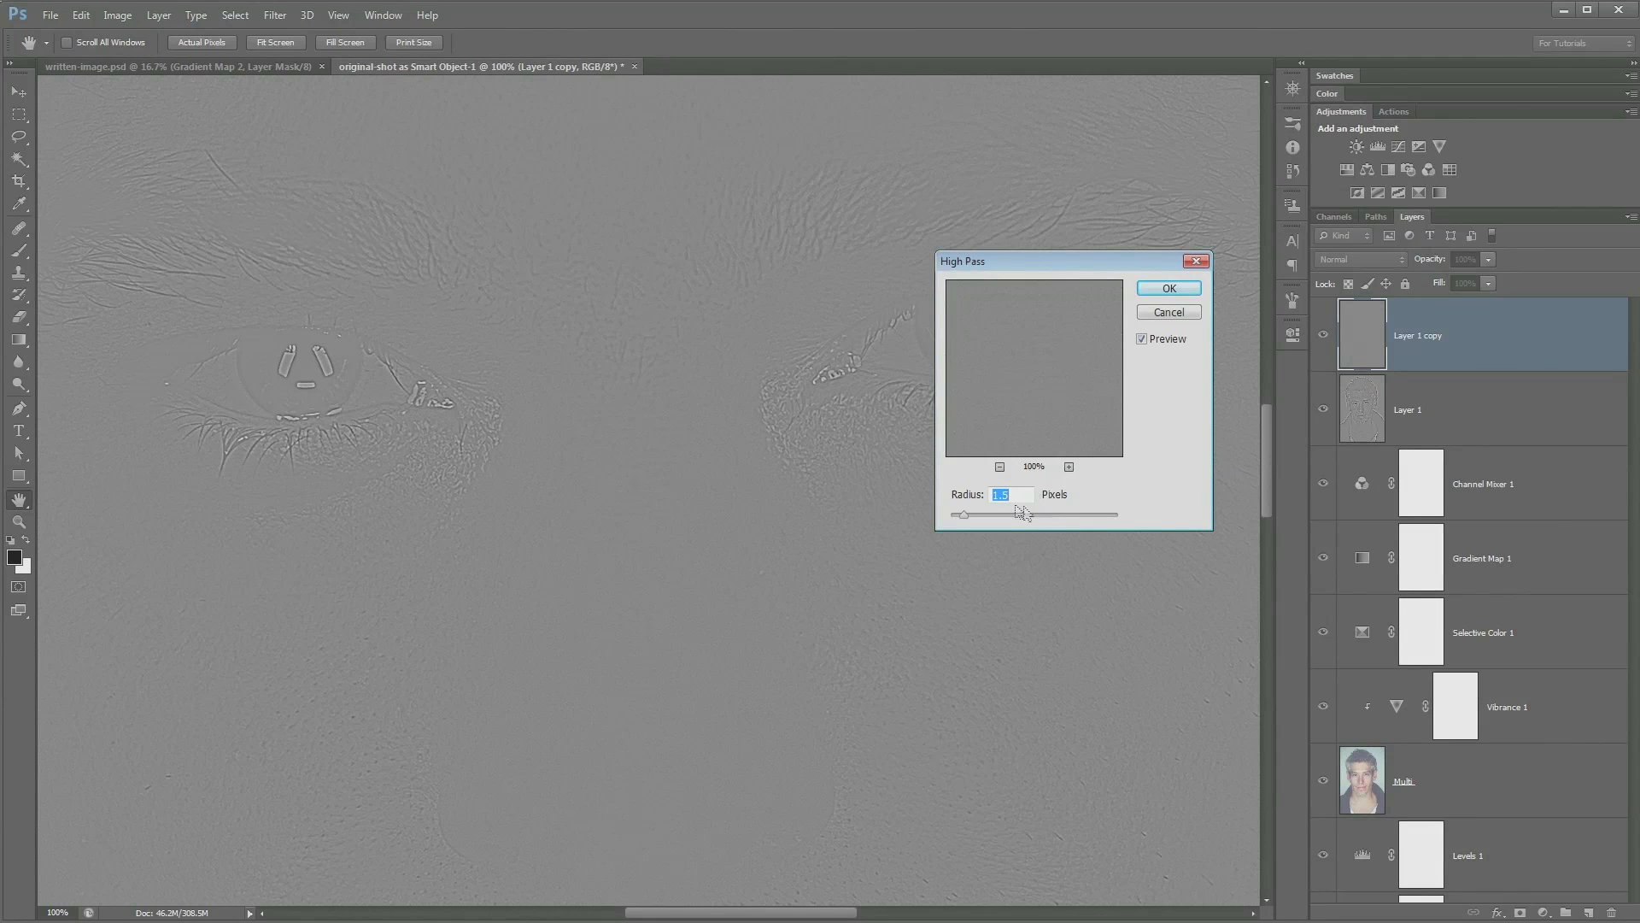
{"action": "key", "text": "Up"}
{"action": "key", "text": "Up"}
{"action": "key", "text": "Up"}
{"action": "key", "text": "Up"}
{"action": "key", "text": "Down"}
{"action": "left_click", "coordinate": [1167, 286]}
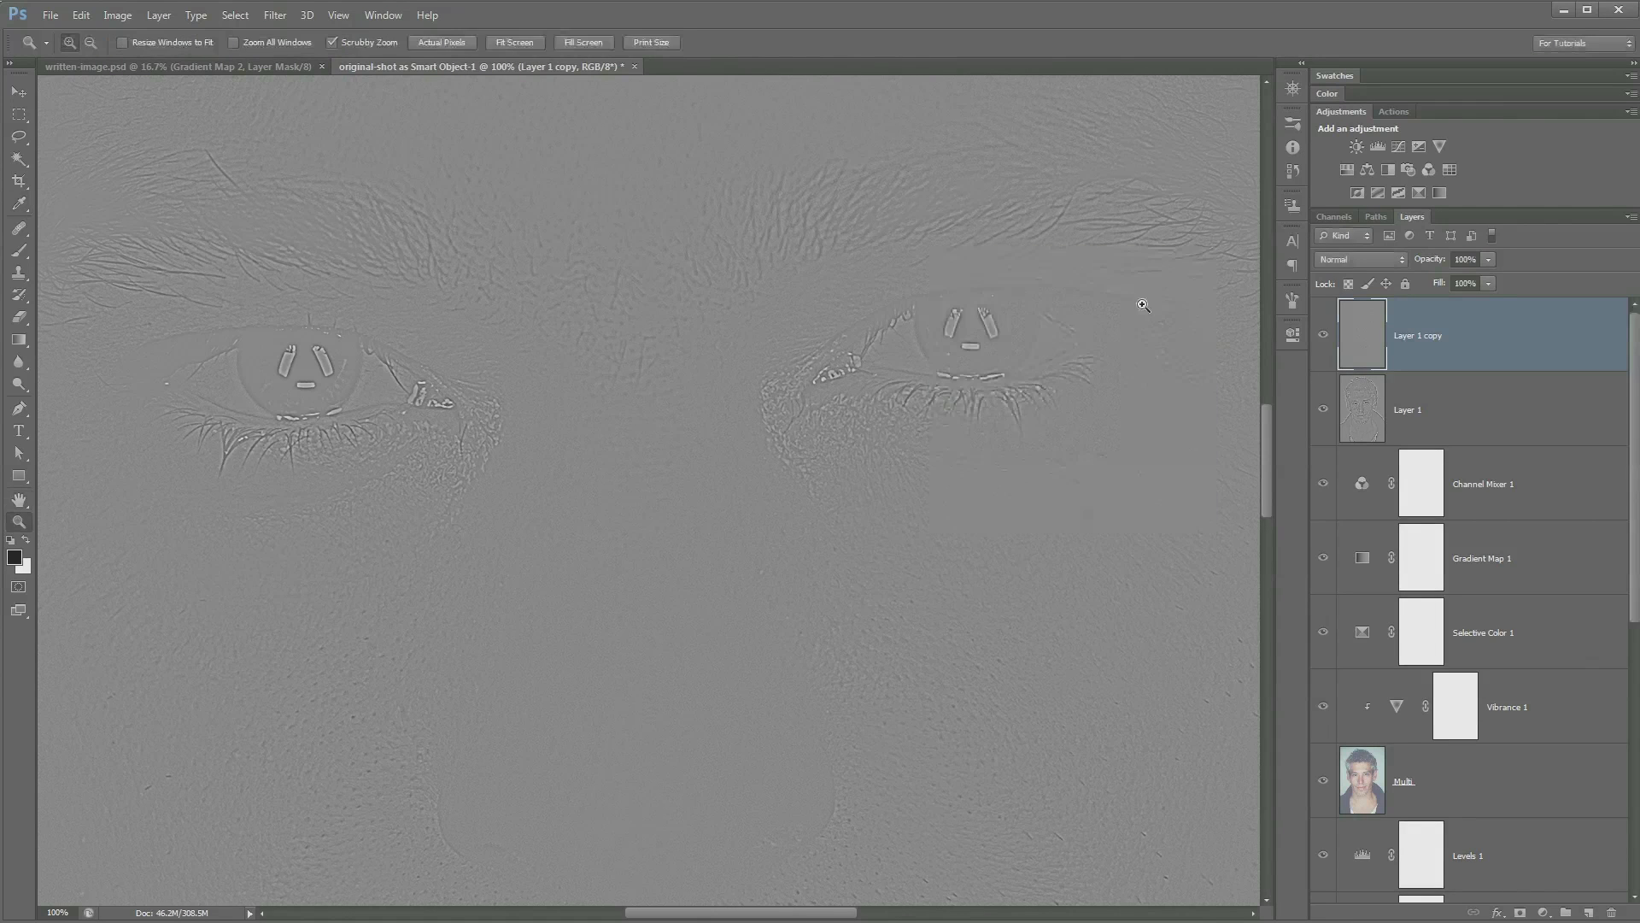
Step: Set the Layer 1 copy layer to Soft Light and compare the fine-detail sharpening on and off
{"action": "left_click", "coordinate": [1376, 265]}
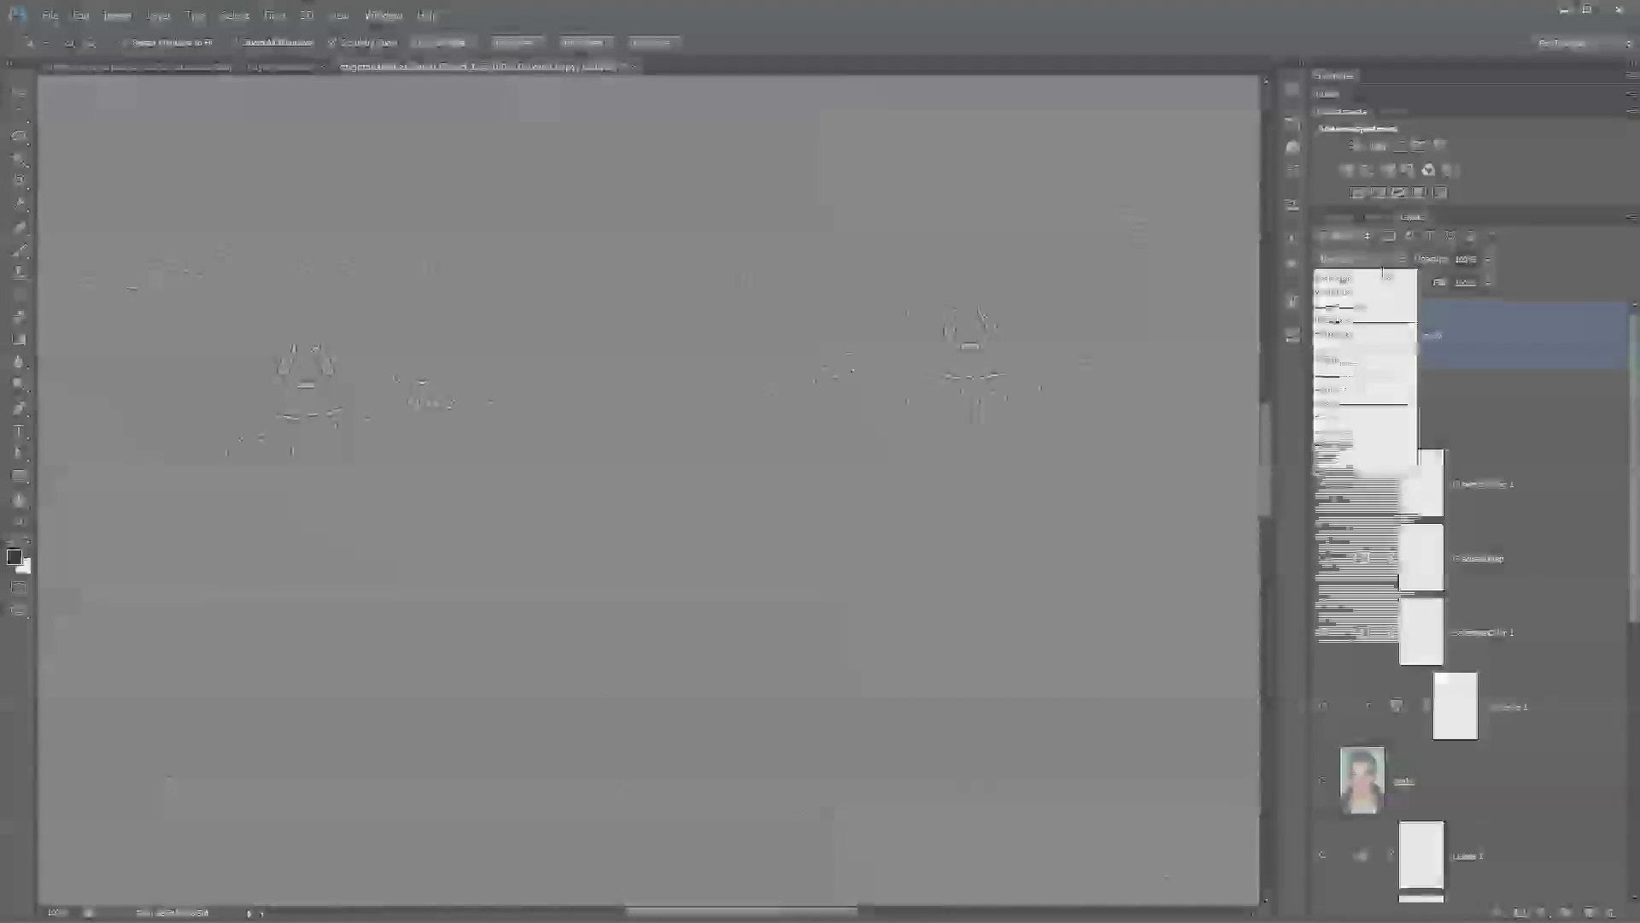
{"action": "left_click", "coordinate": [1357, 489]}
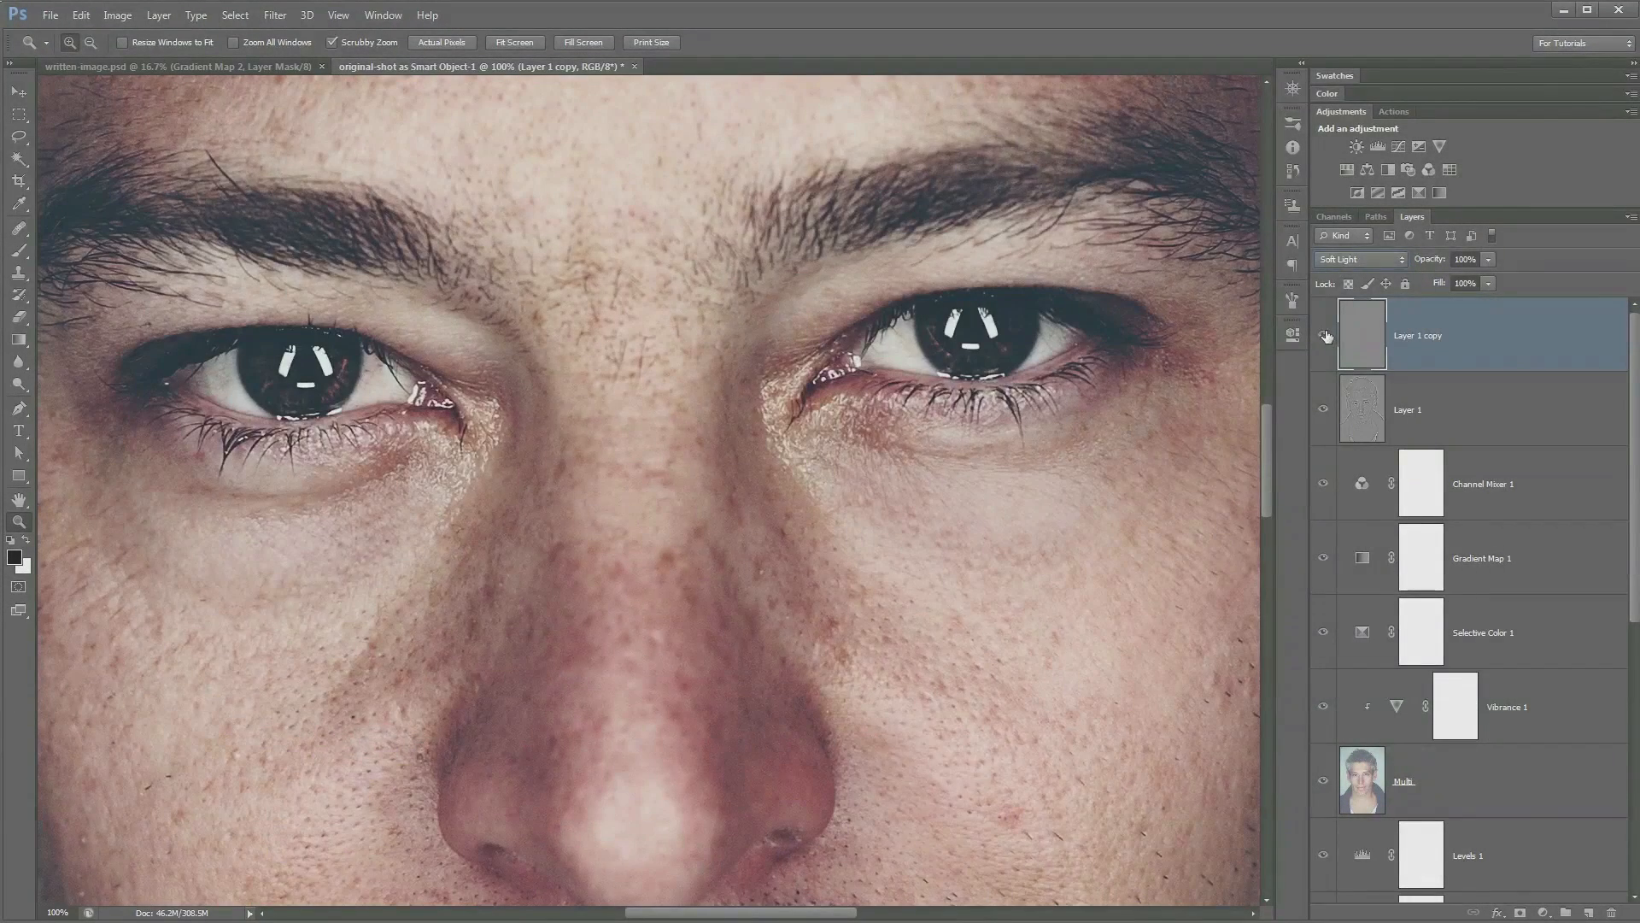
{"action": "left_click", "coordinate": [1324, 338]}
{"action": "left_click", "coordinate": [1325, 340]}
Step: Duplicate the Layer 1 copy layer and lower the duplicate's opacity to 32%
{"action": "key", "text": "ctrl+j"}
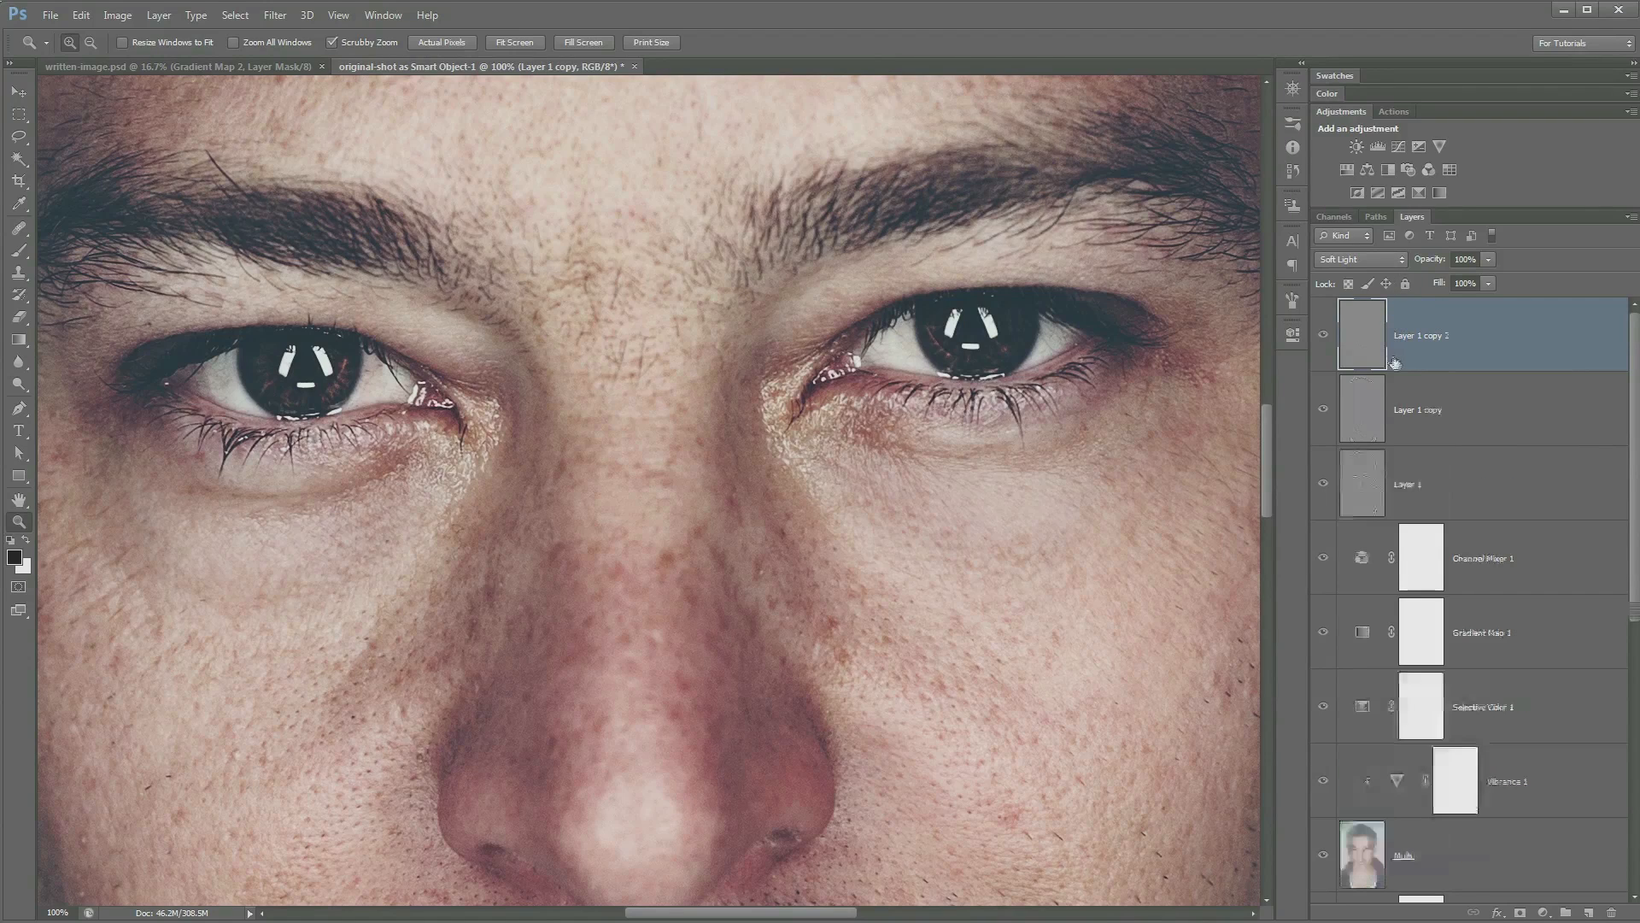
{"action": "left_click_drag", "start_coordinate": [1434, 261], "coordinate": [1379, 350]}
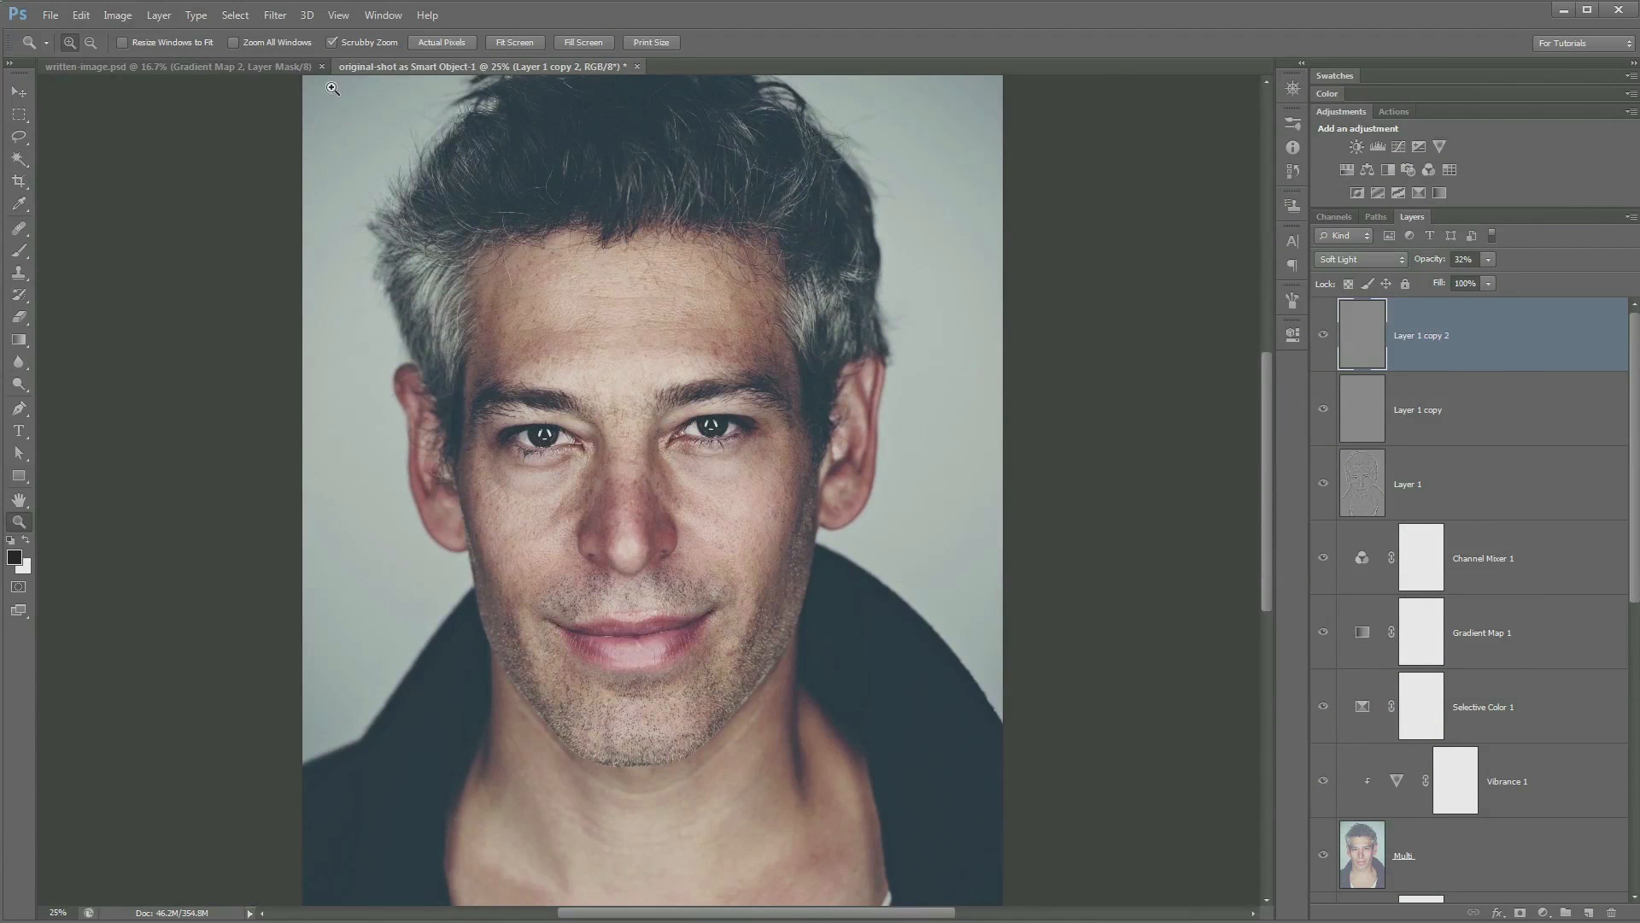
Step: Switch to the written-image.psd document to view its finished layer stack
{"action": "left_click", "coordinate": [203, 72]}
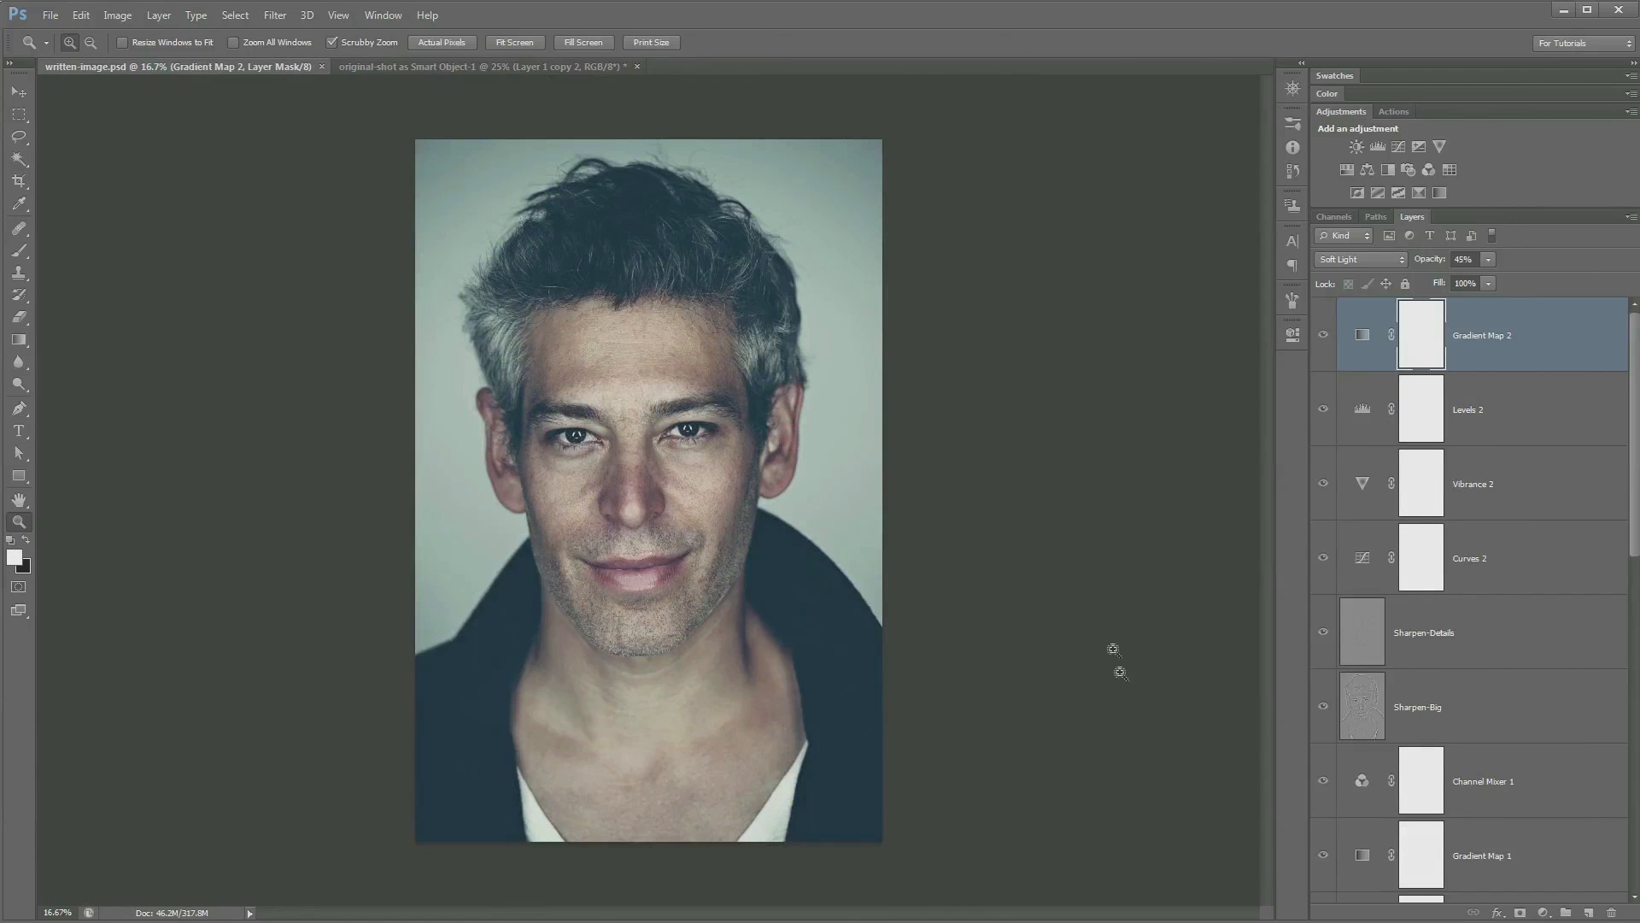
Step: Examine the Sharpen-Details, Sharpen-Big, Curves 2 and Gradient Map 2 layers of the finished version one after another
{"action": "left_click", "coordinate": [19, 91]}
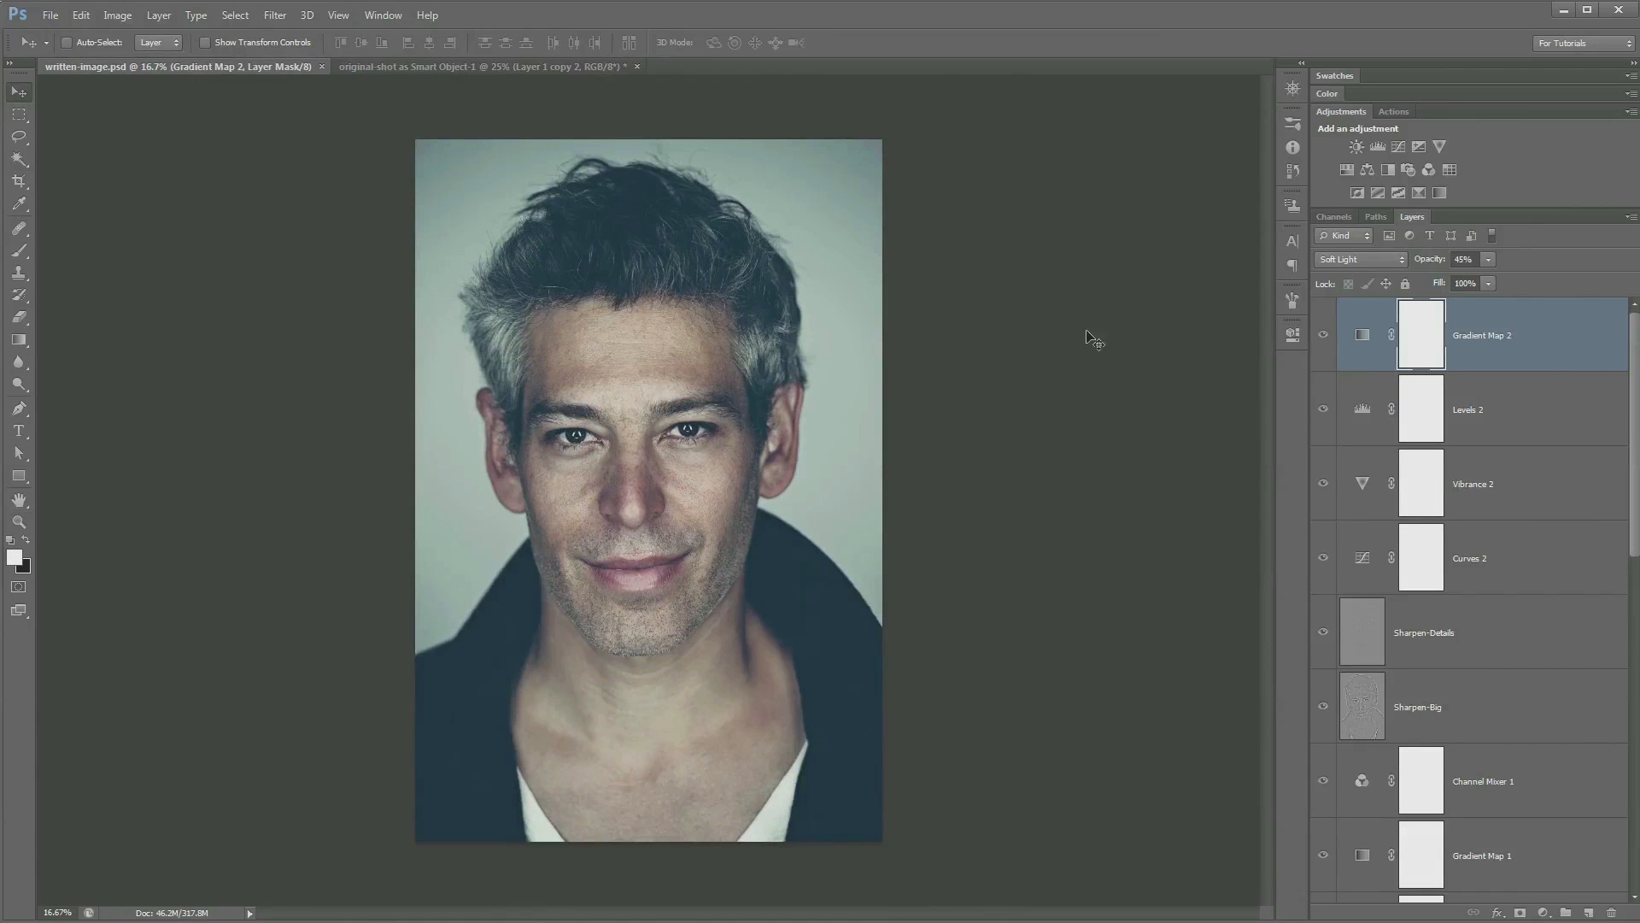
{"action": "left_click", "coordinate": [1427, 637]}
{"action": "left_click", "coordinate": [1426, 694]}
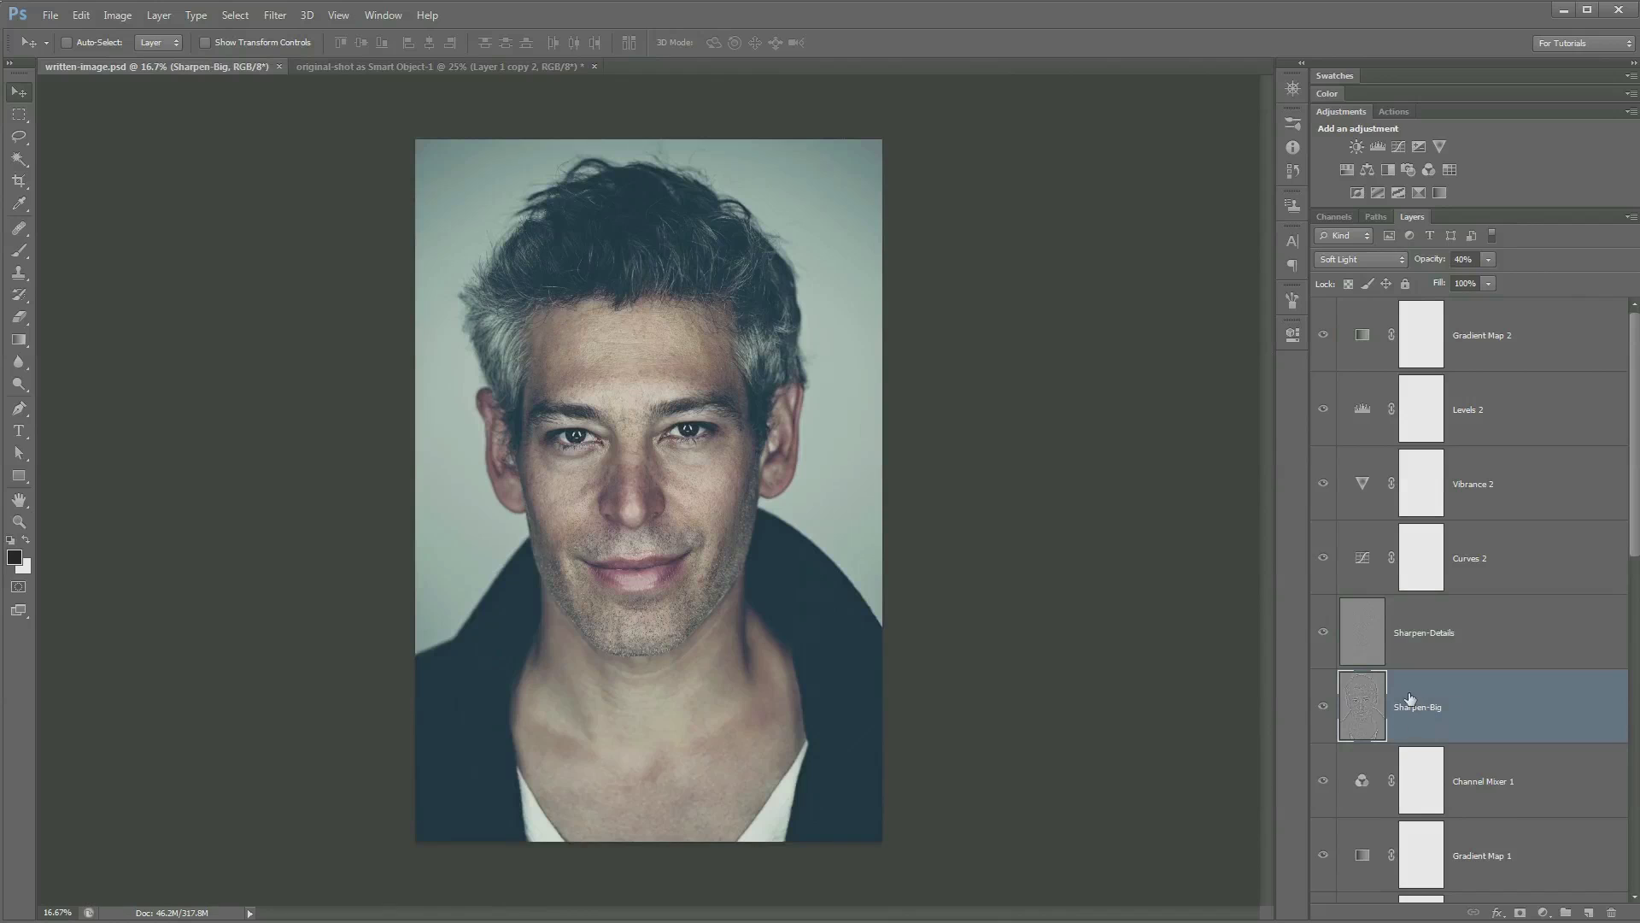
{"action": "left_click_drag", "start_coordinate": [1370, 715], "coordinate": [1511, 559]}
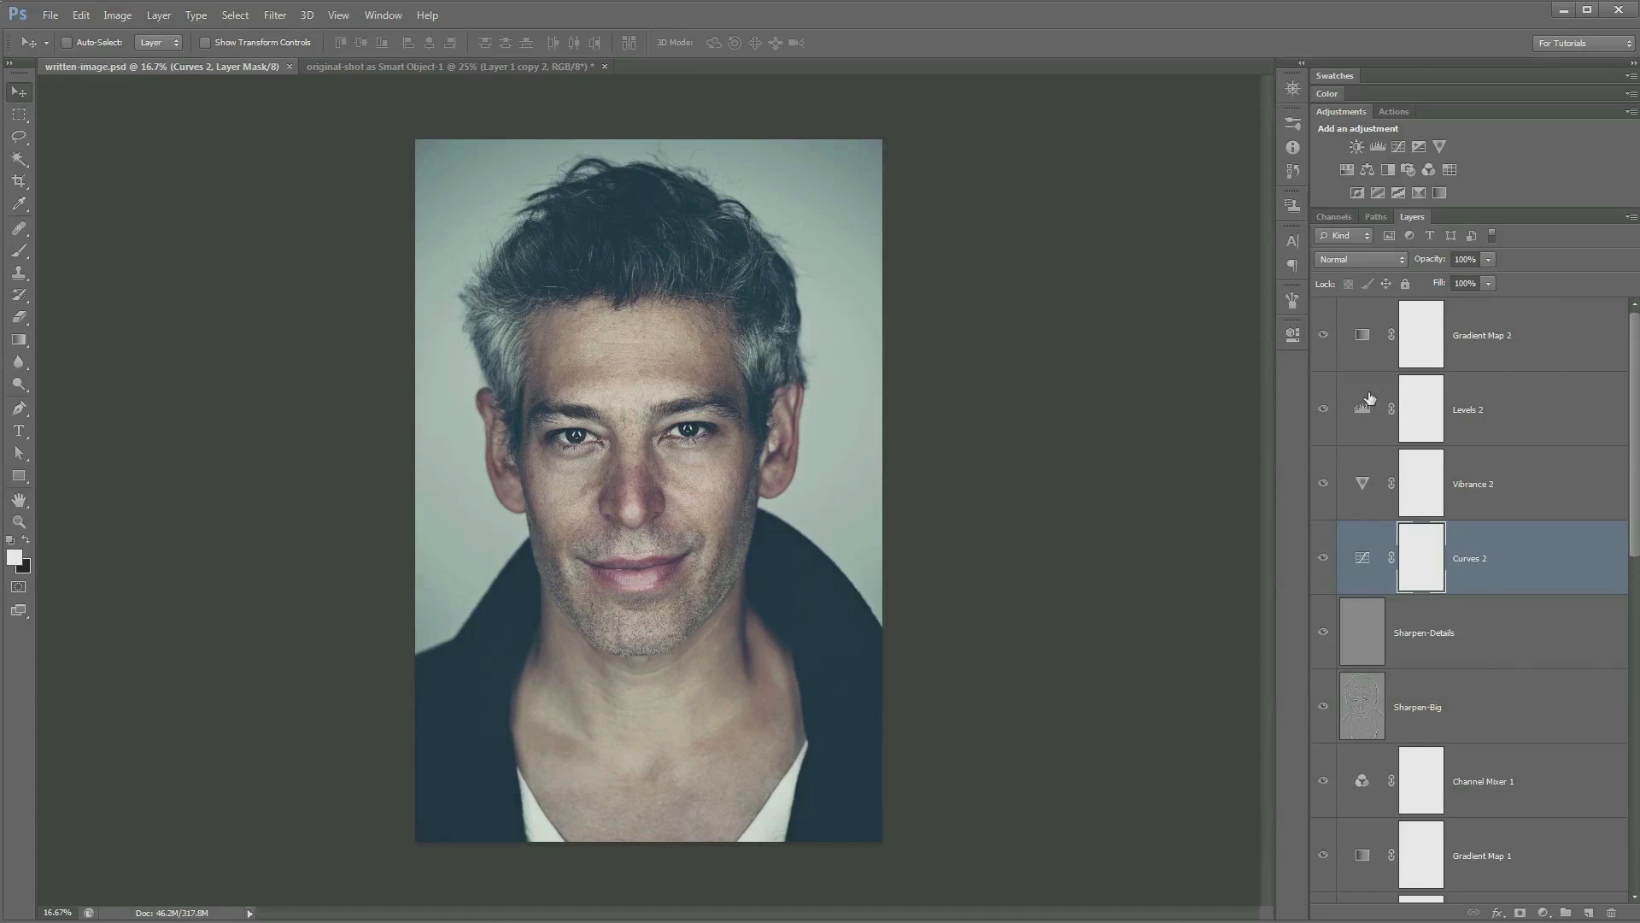
{"action": "left_click", "coordinate": [1361, 335]}
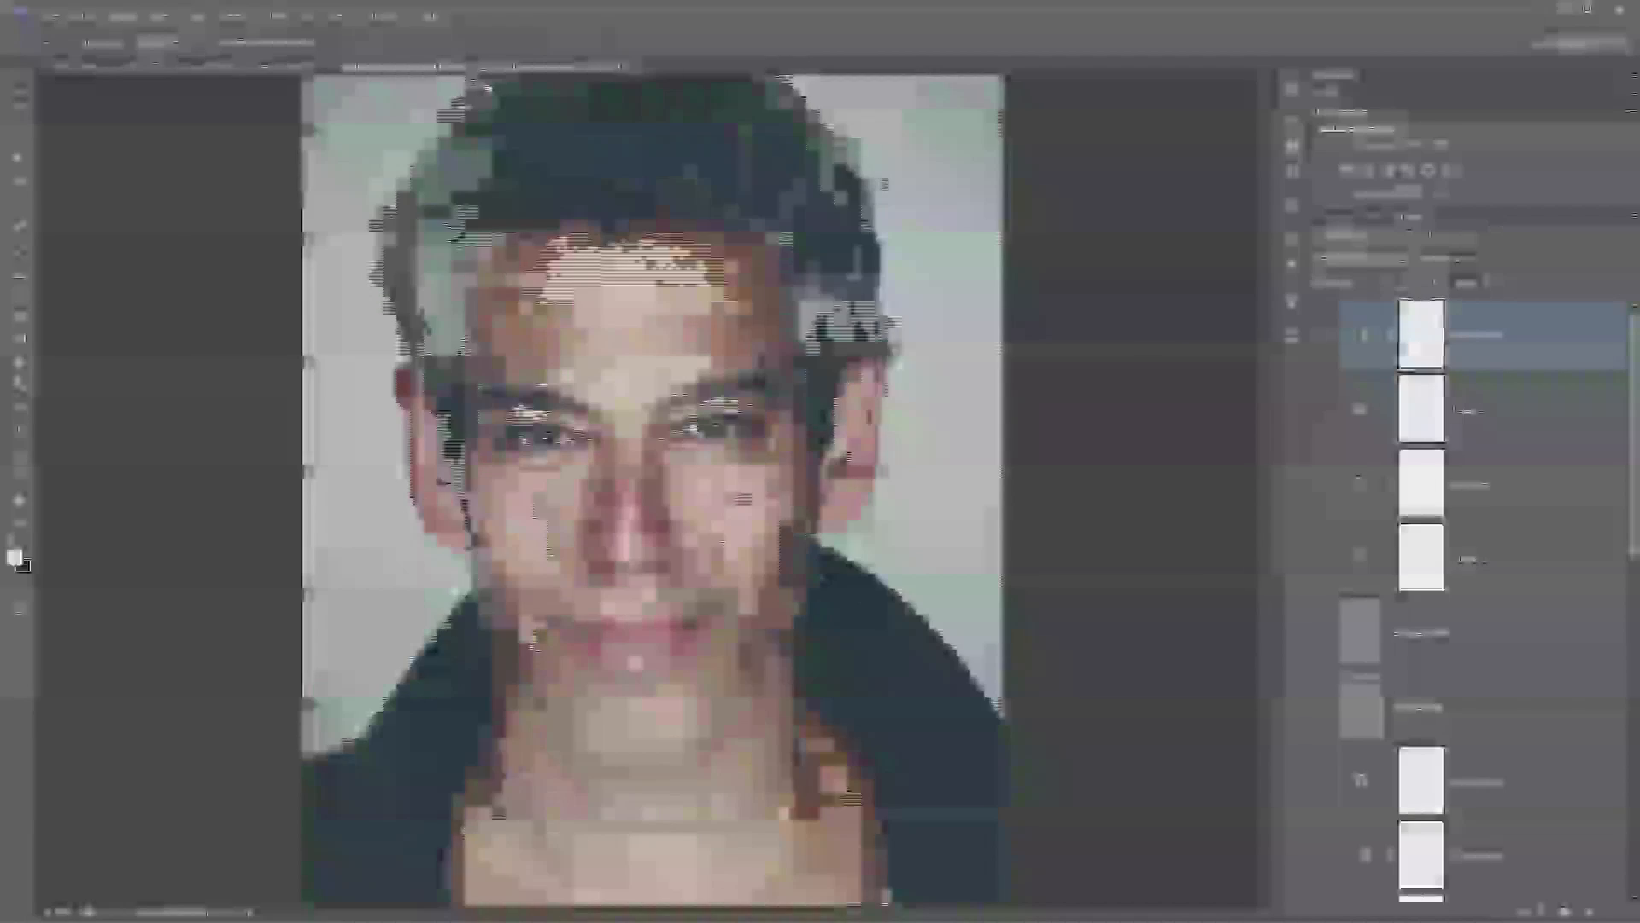
Step: Switch to the original-shot document and compare the full edit with the original-shot layer shown alone, then restore all layers
{"action": "left_click", "coordinate": [469, 68]}
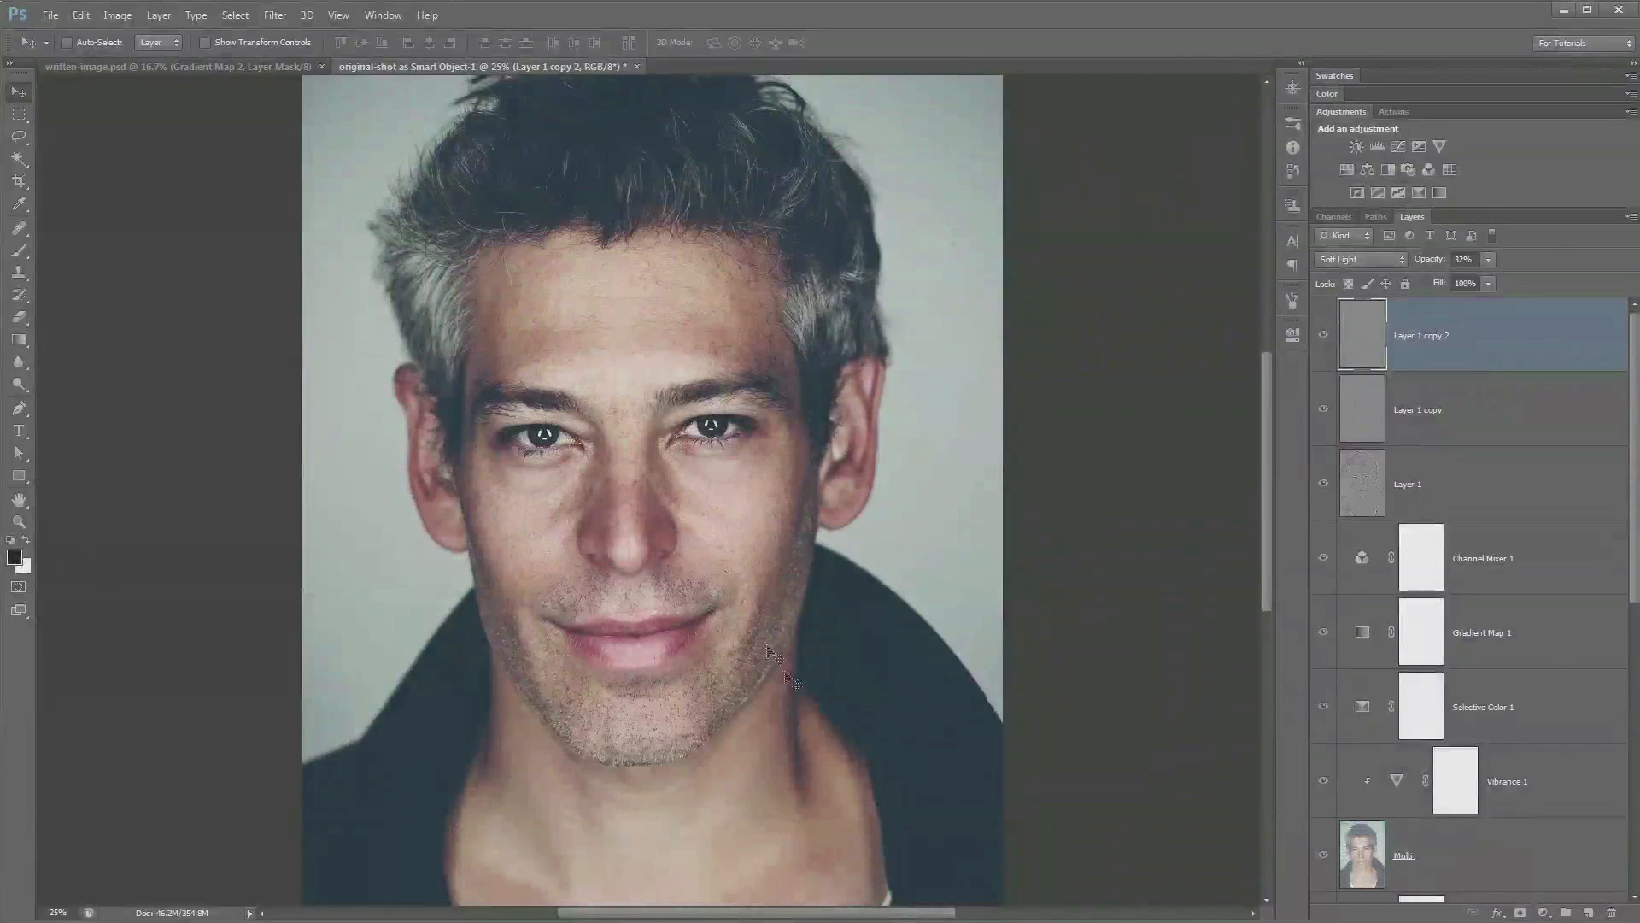
{"action": "key", "text": "ctrl+minus"}
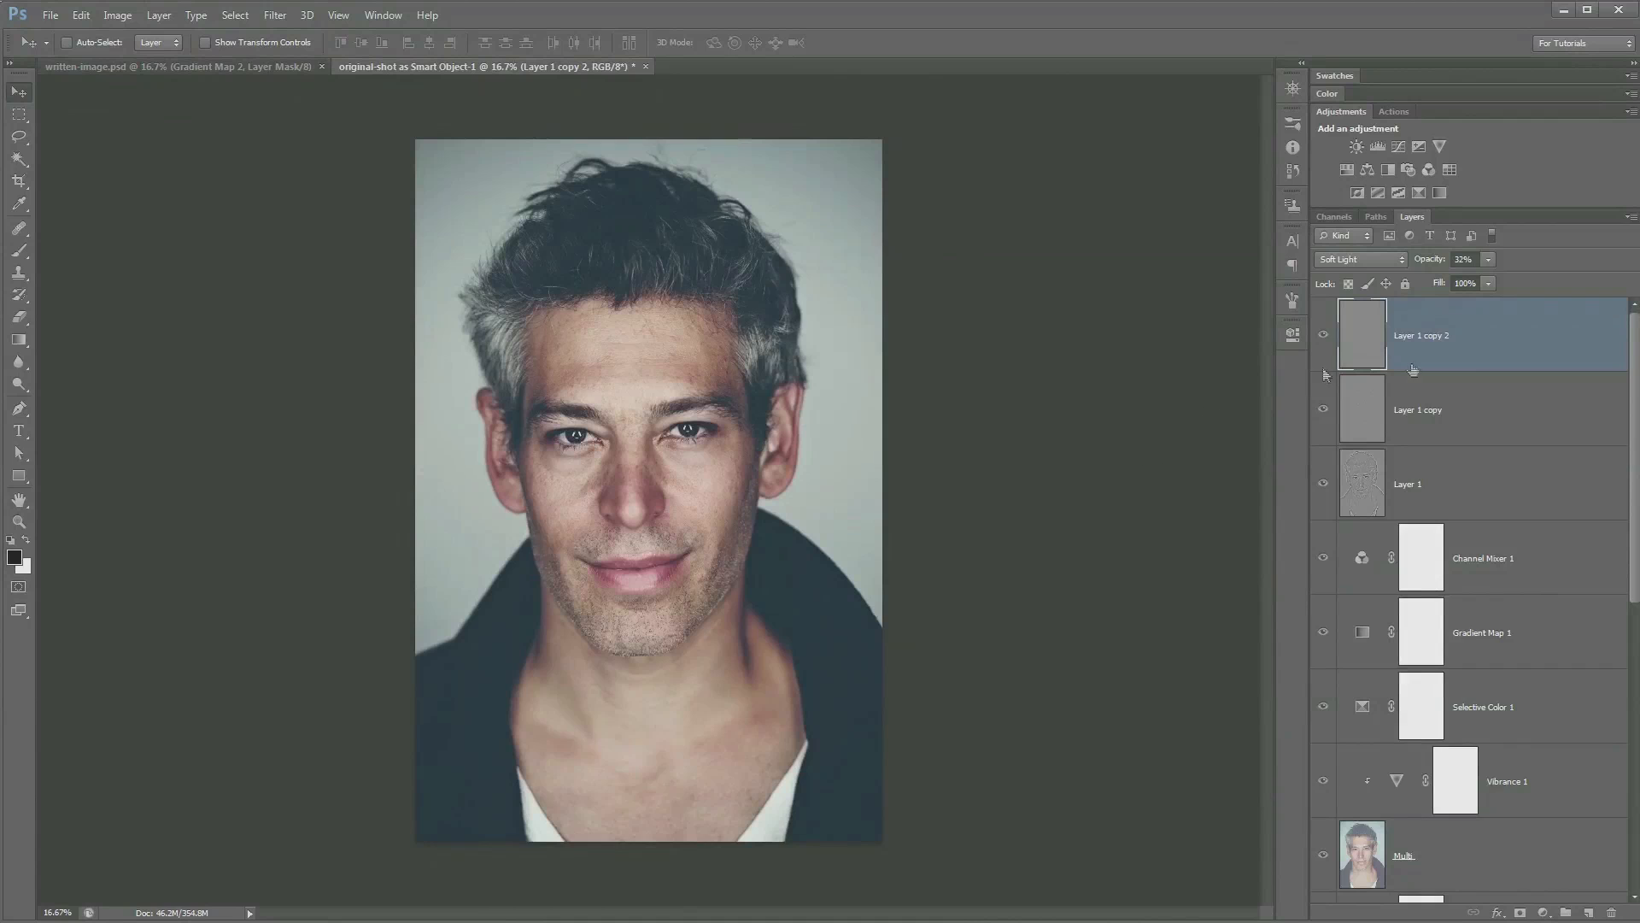
{"action": "left_click_drag", "start_coordinate": [1633, 377], "coordinate": [1633, 797]}
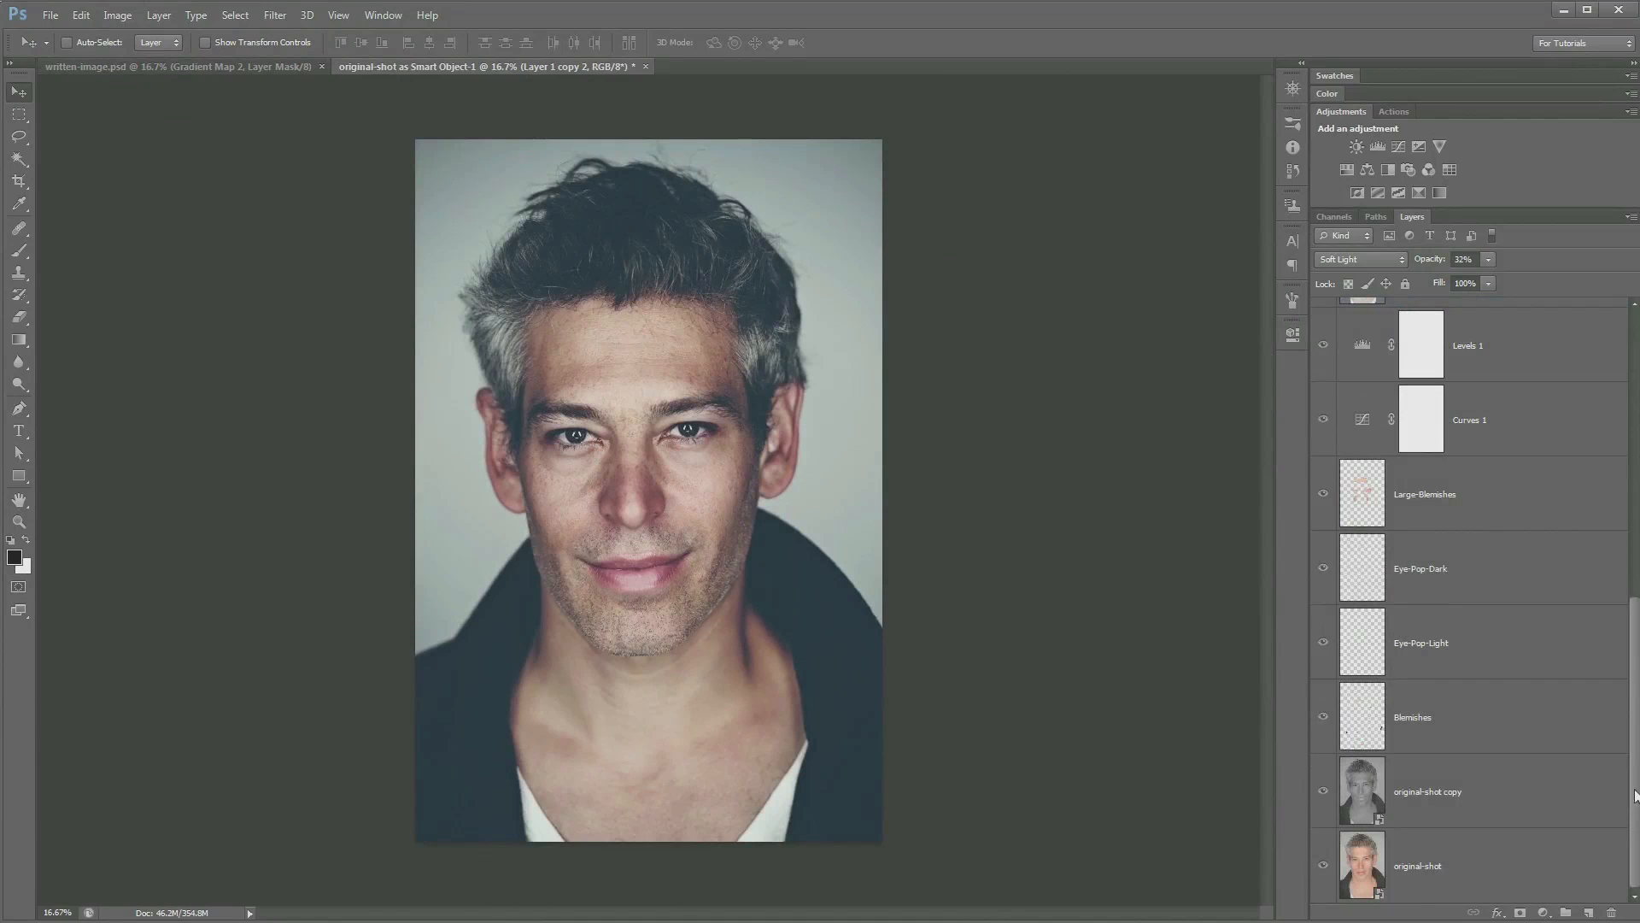
{"action": "left_click", "coordinate": [1324, 868], "text": "alt"}
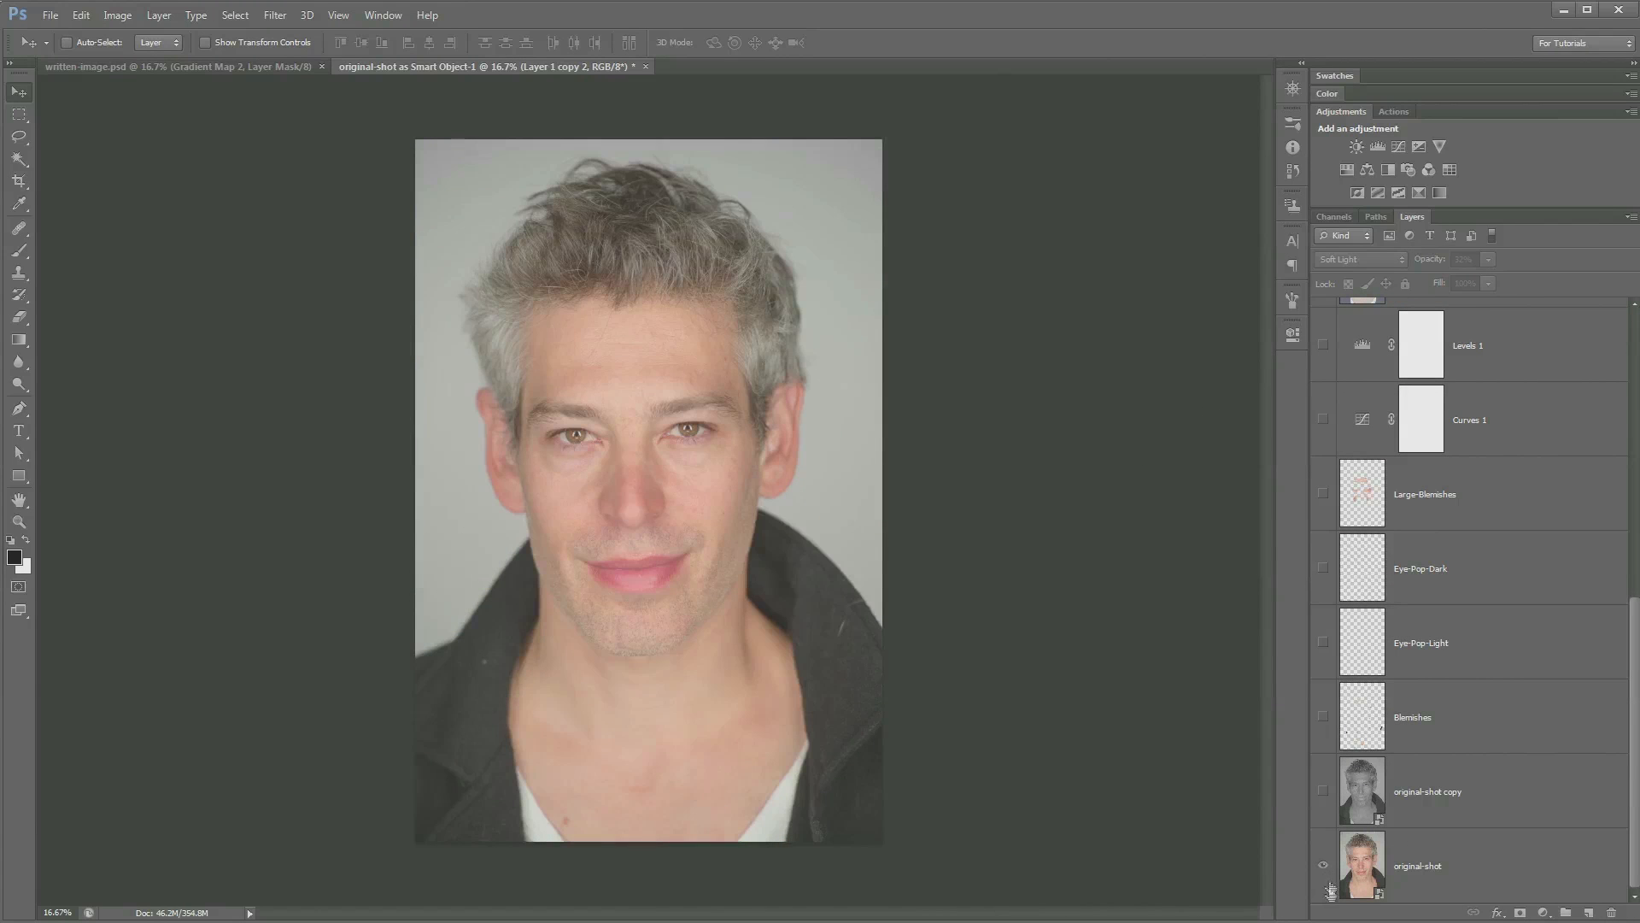
{"action": "left_click", "coordinate": [1323, 868], "text": "alt"}
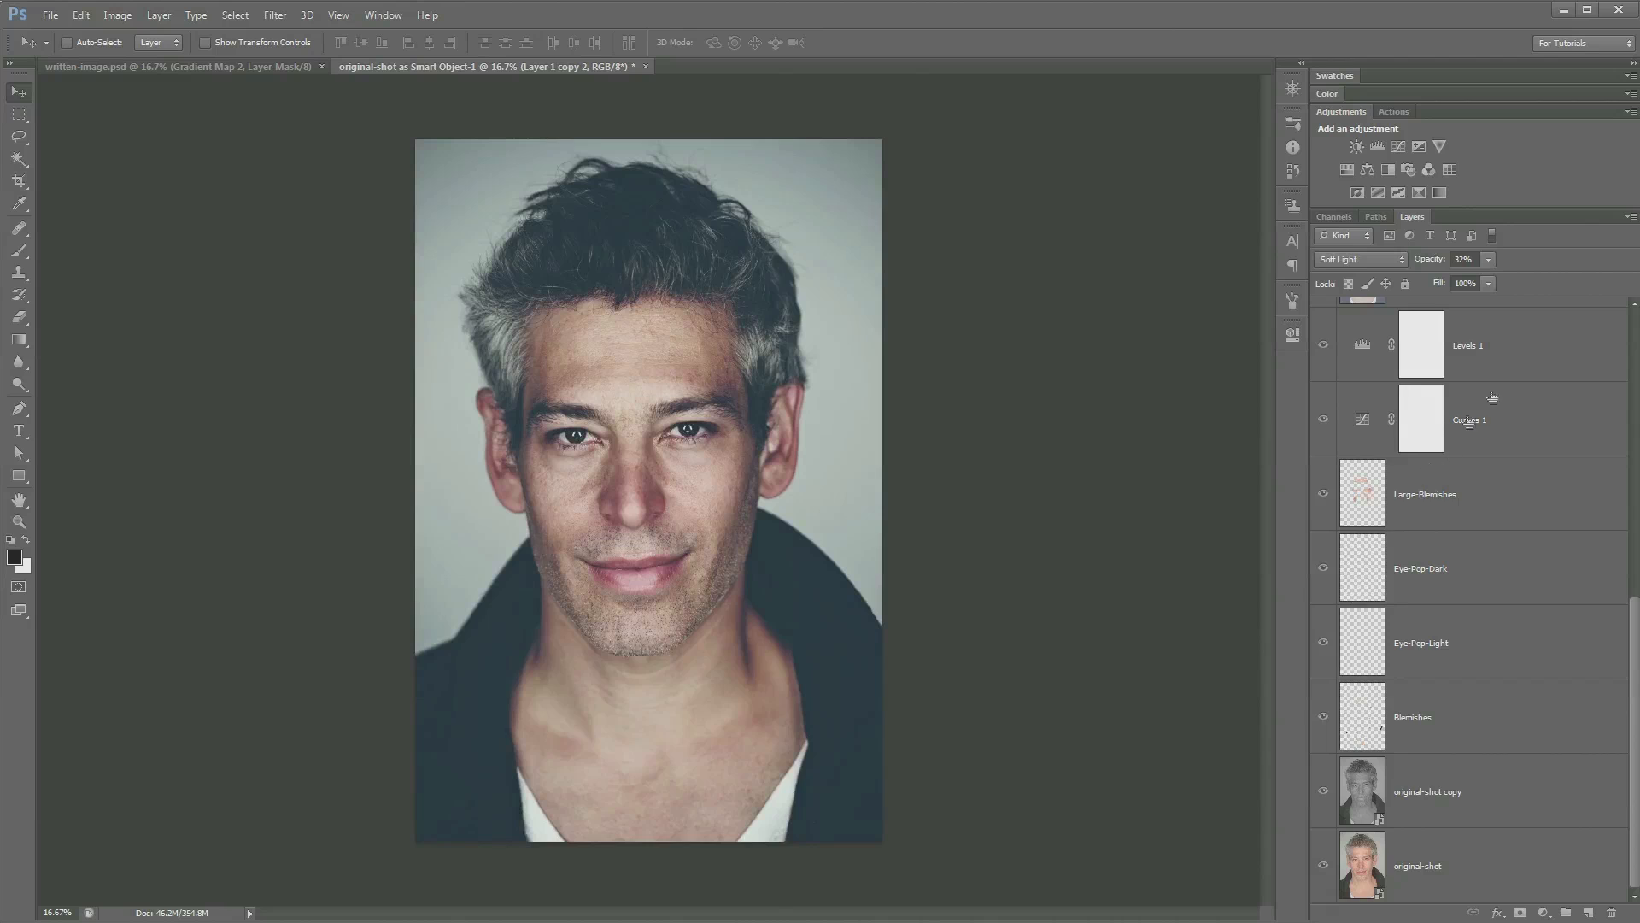
Step: Review the whole layer stack, inspecting the blending and opacity of Multi and Gradient Map 1, and reselect Layer 1 copy 2
{"action": "scroll", "coordinate": [1621, 337], "scroll_direction": "up", "scroll_amount": 10}
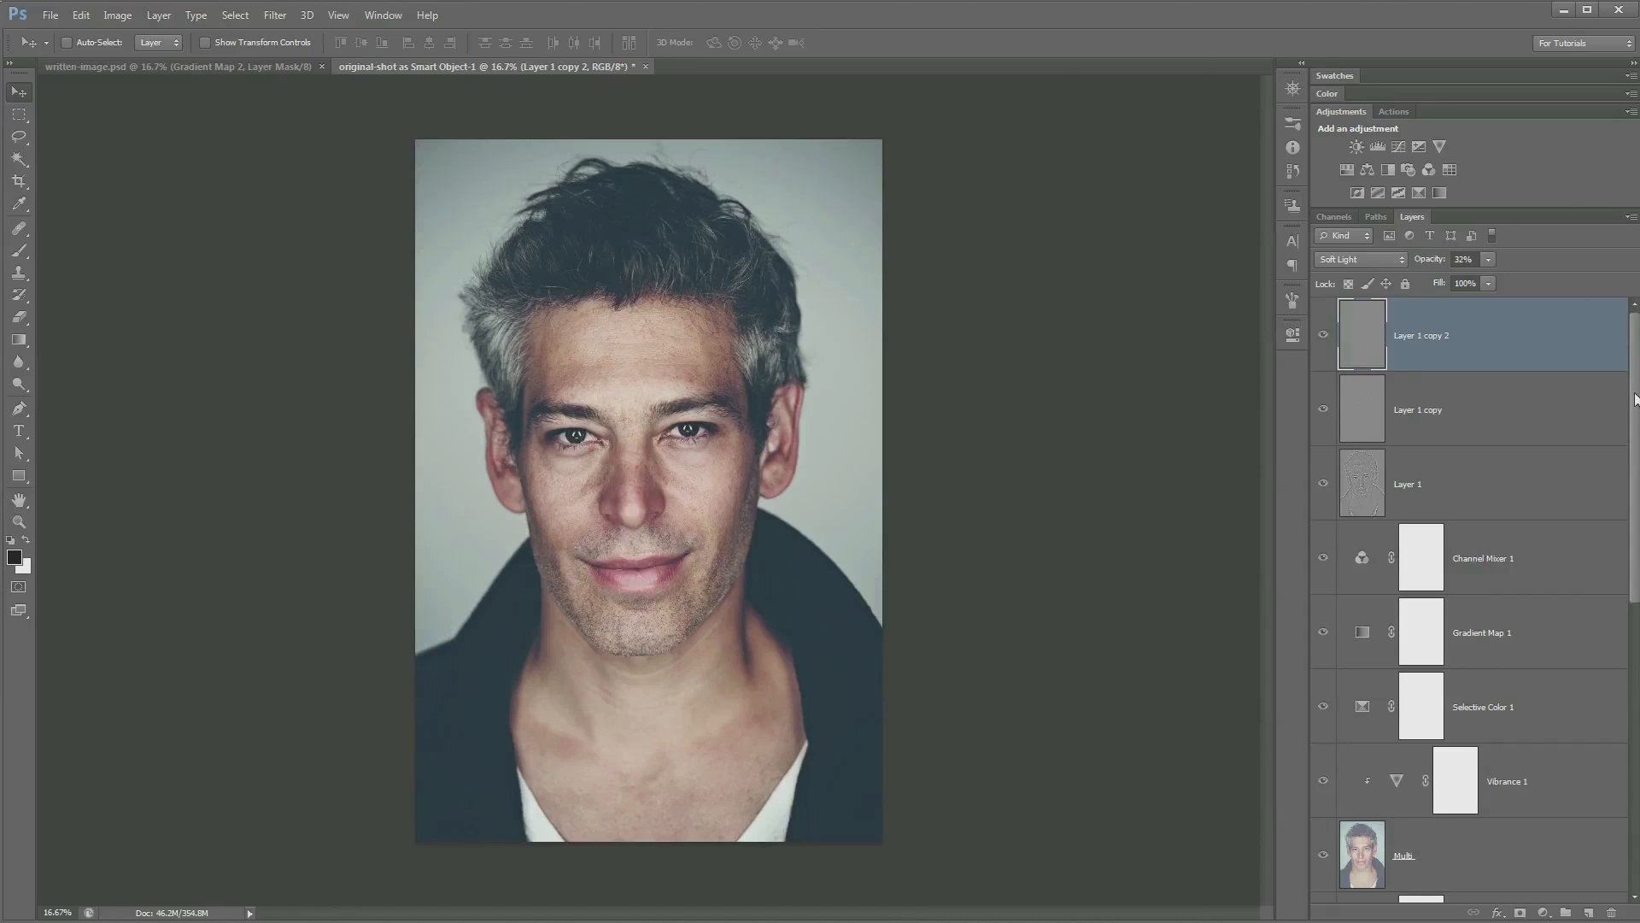
{"action": "scroll", "coordinate": [1586, 413], "scroll_direction": "down", "scroll_amount": 5}
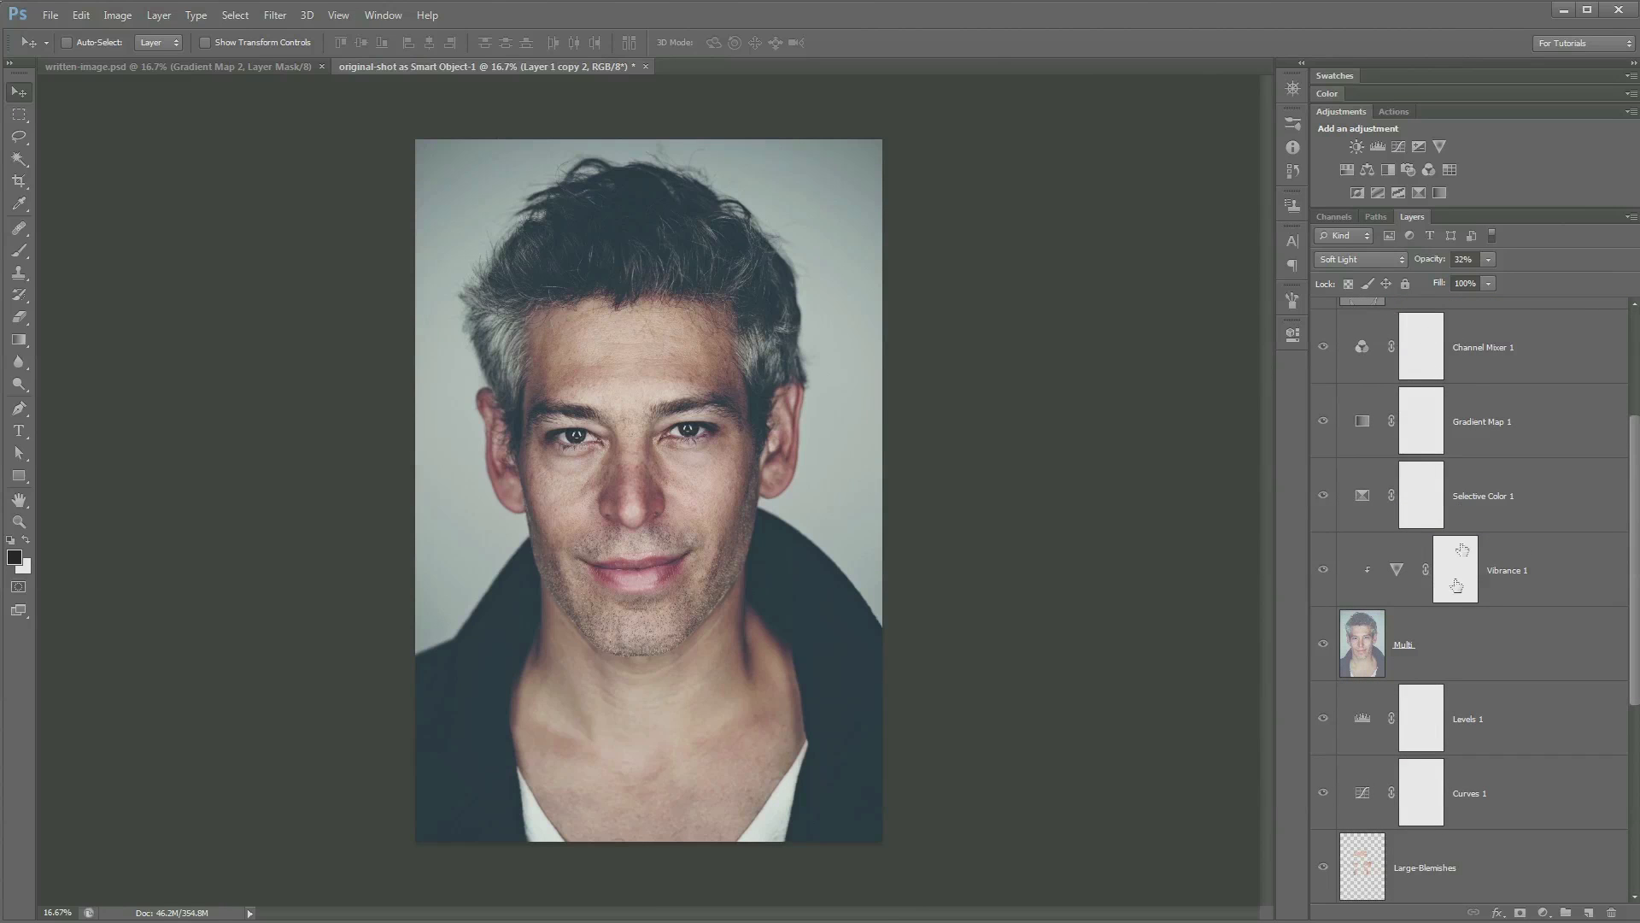
{"action": "left_click_drag", "start_coordinate": [1630, 469], "coordinate": [1609, 643]}
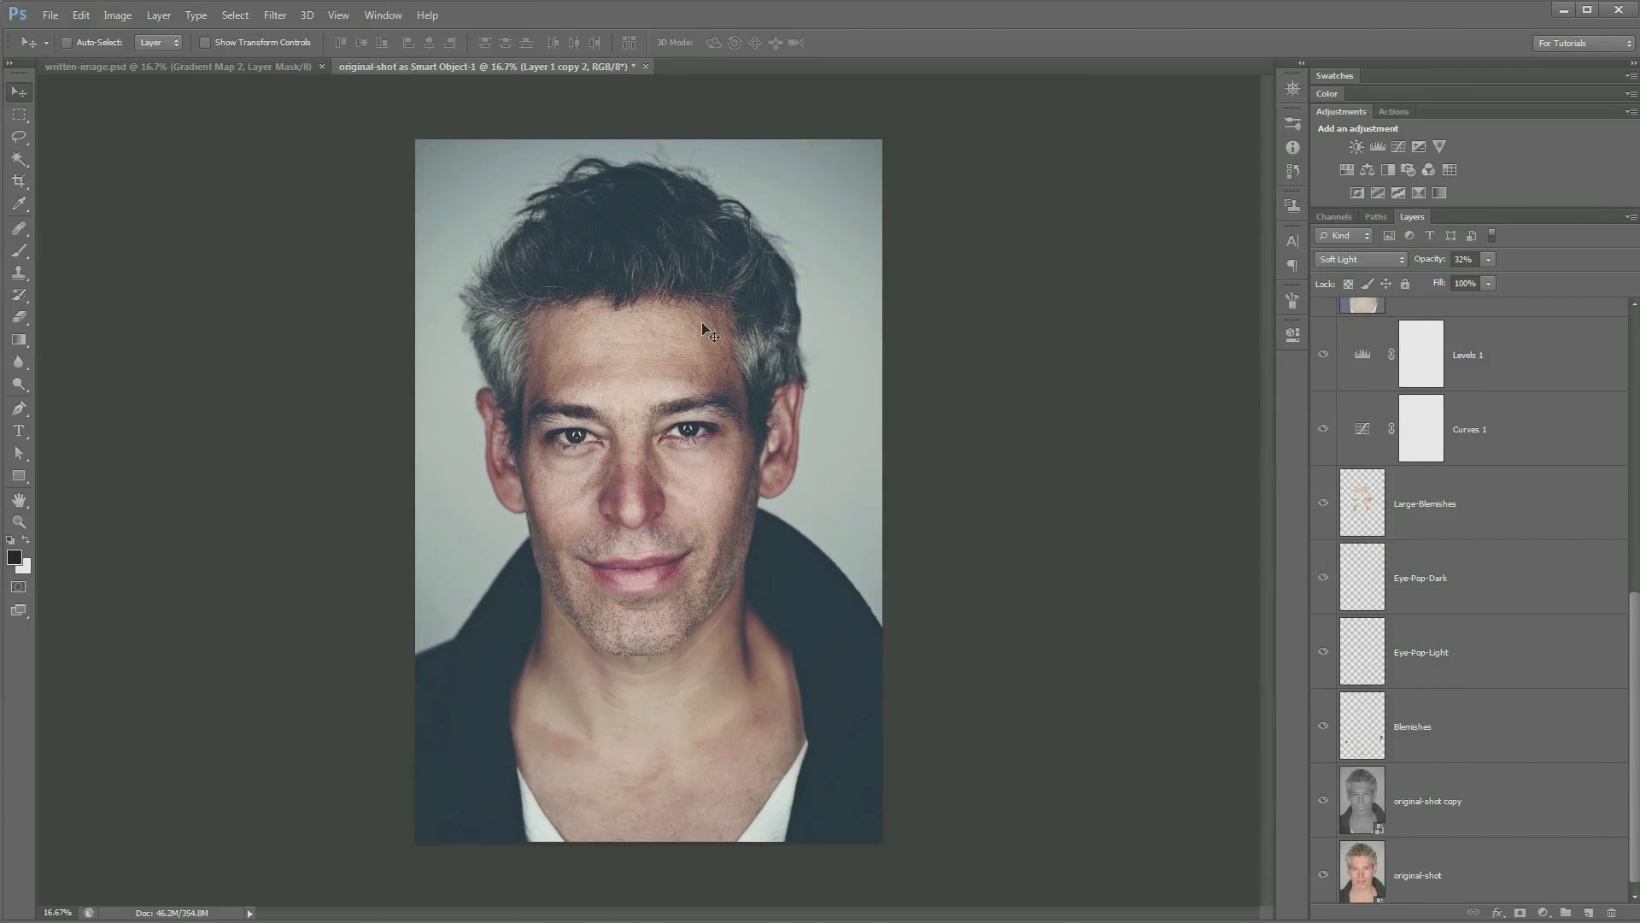
{"action": "scroll", "coordinate": [1635, 628], "scroll_direction": "up", "scroll_amount": 5}
{"action": "left_click", "coordinate": [1364, 613]}
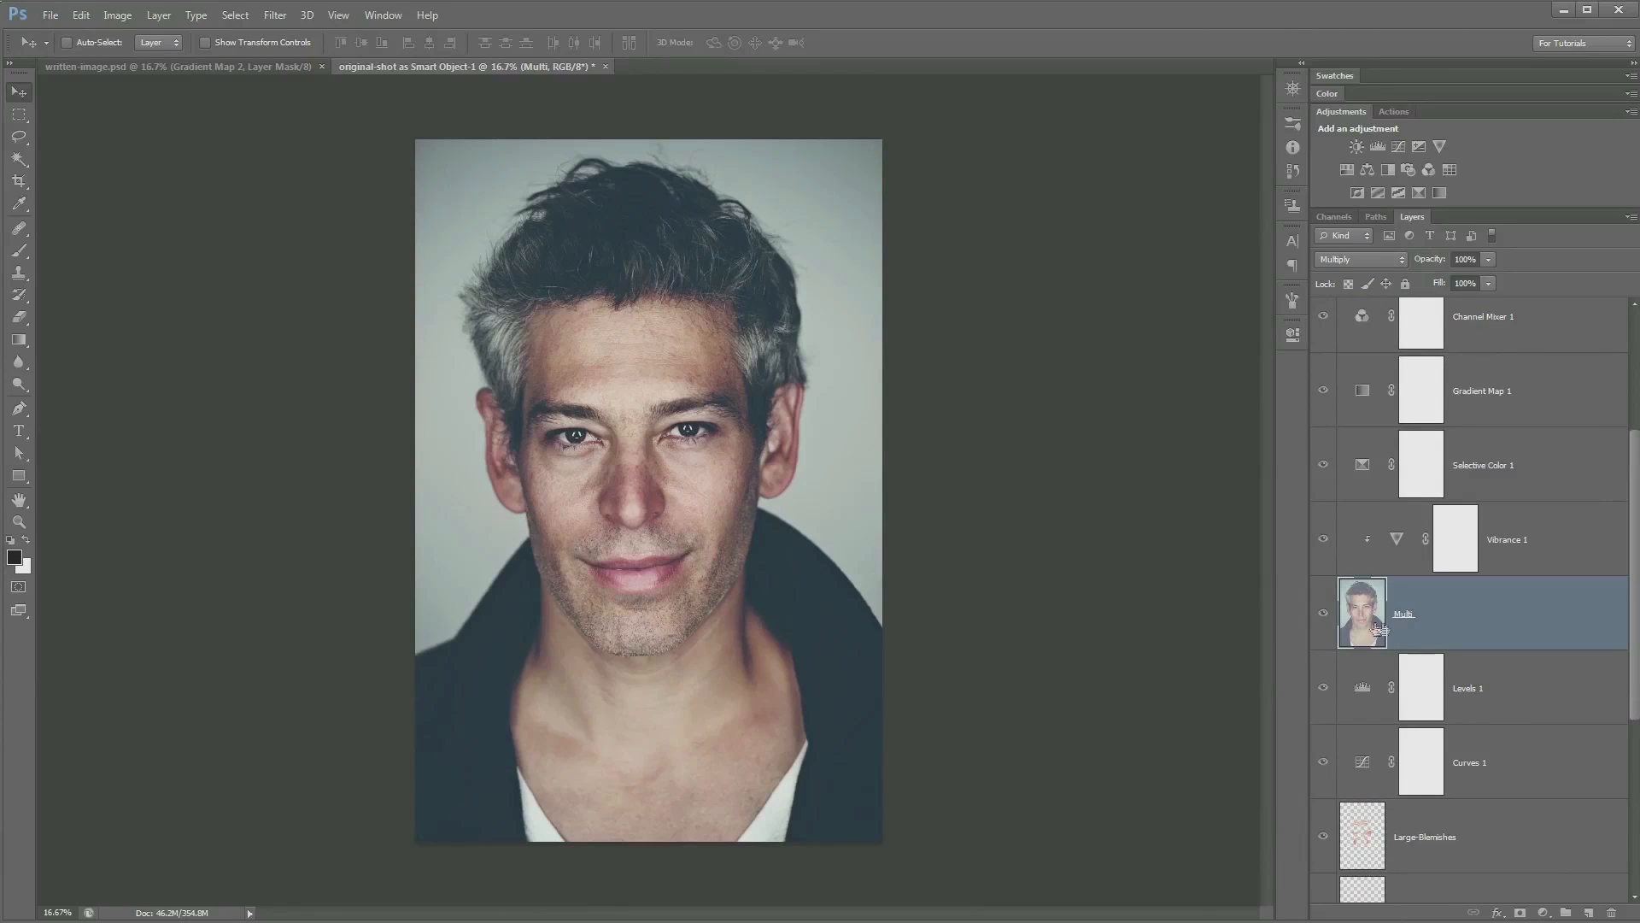
{"action": "left_click_drag", "start_coordinate": [1433, 263], "coordinate": [1473, 270]}
{"action": "scroll", "coordinate": [1636, 561], "scroll_direction": "up", "scroll_amount": 3}
{"action": "left_click", "coordinate": [1368, 635]}
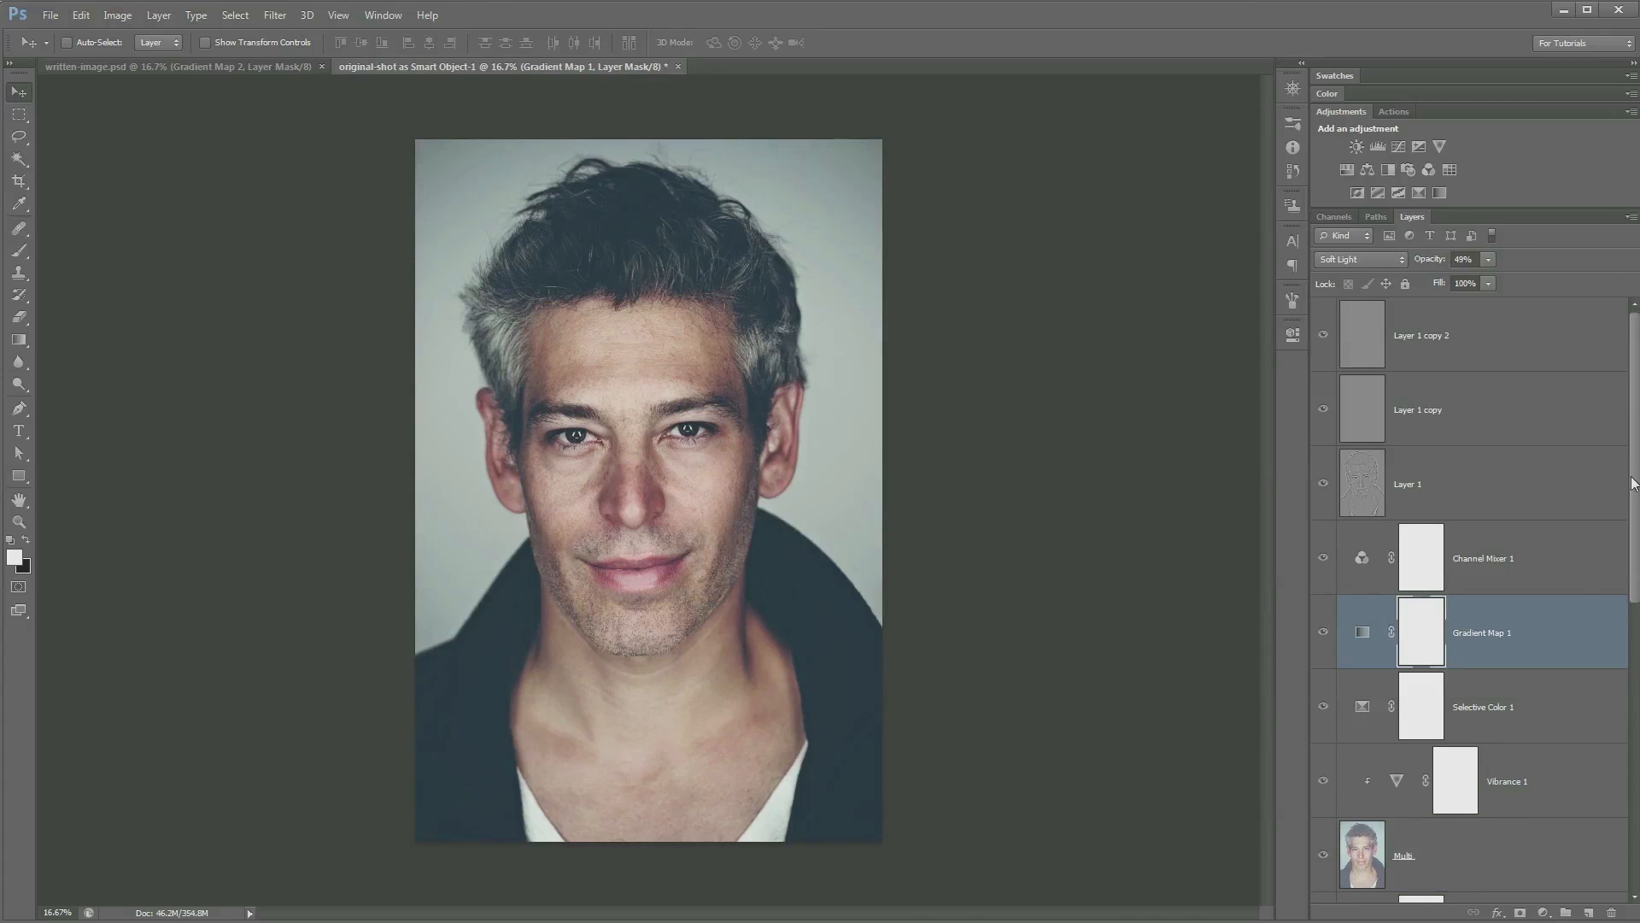
{"action": "left_click", "coordinate": [1487, 357]}
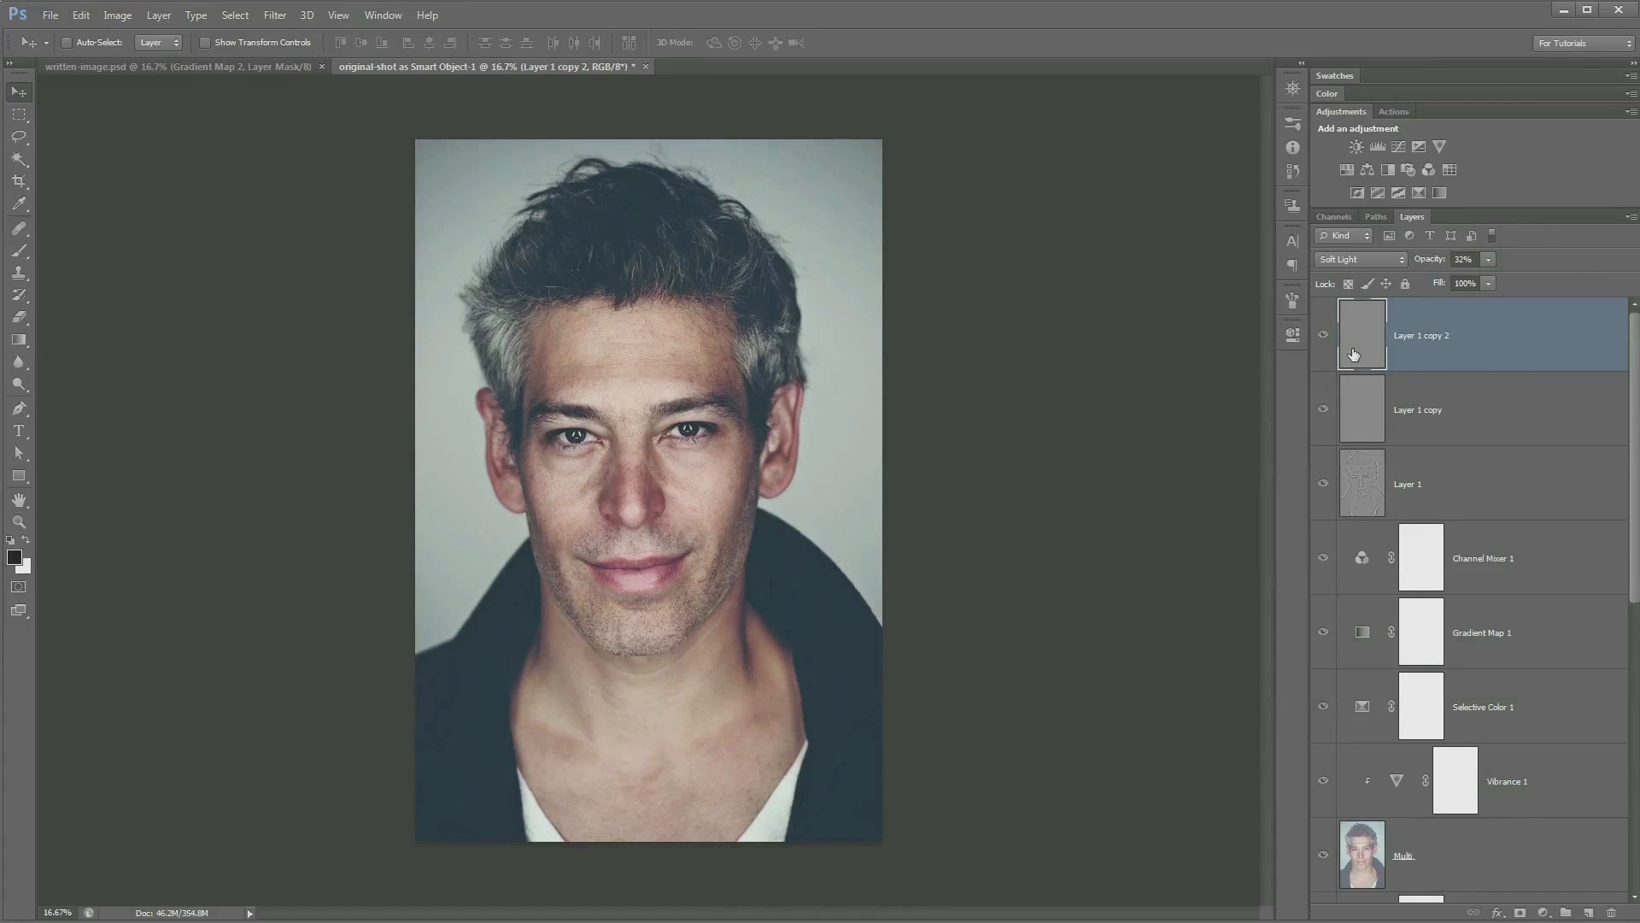